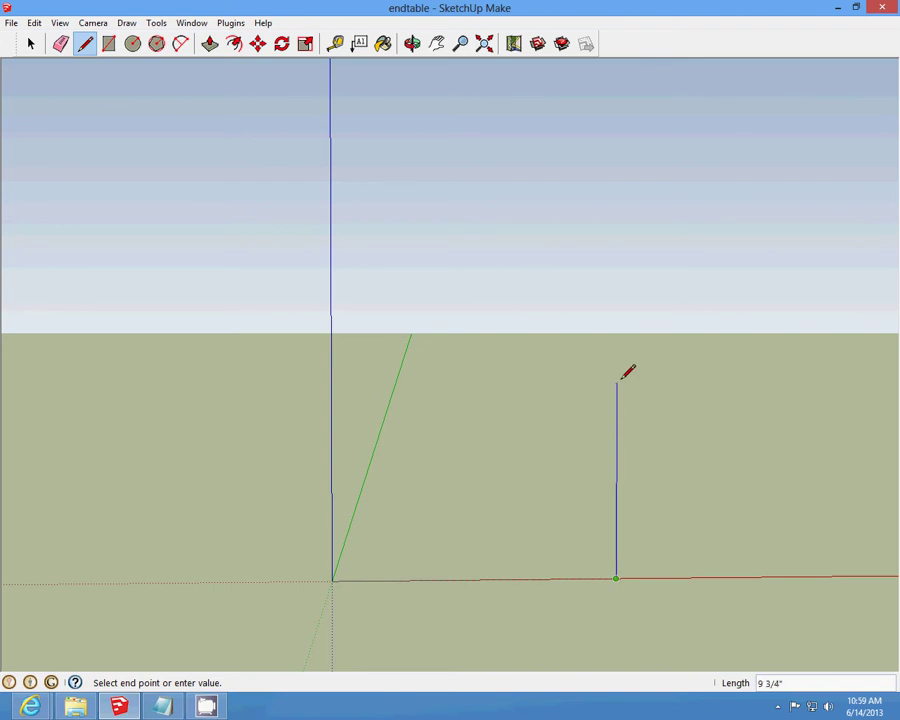
- Complete a vertical rectangular face about 1' 2" high on the red and blue axes, closing it at the origin
{"action": "left_click", "coordinate": [617, 294]}
{"action": "left_click", "coordinate": [331, 295]}
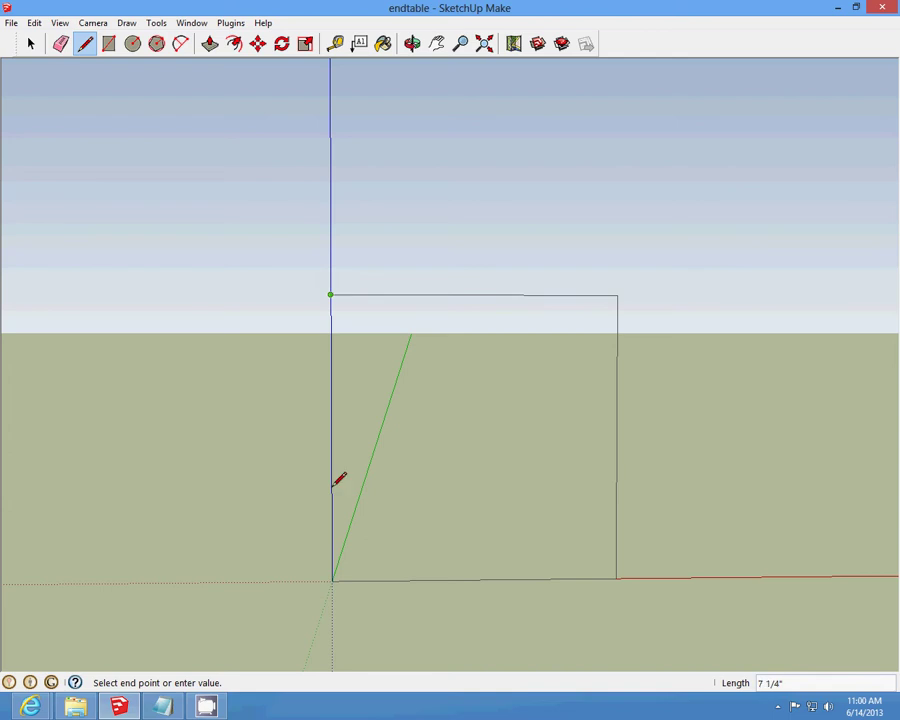
{"action": "left_click", "coordinate": [333, 577]}
- Reverse the vertical face so that its other side points towards the front
{"action": "left_click", "coordinate": [411, 44]}
{"action": "left_click_drag", "start_coordinate": [424, 382], "coordinate": [60, 80]}
{"action": "left_click", "coordinate": [31, 44]}
{"action": "right_click", "coordinate": [390, 365]}
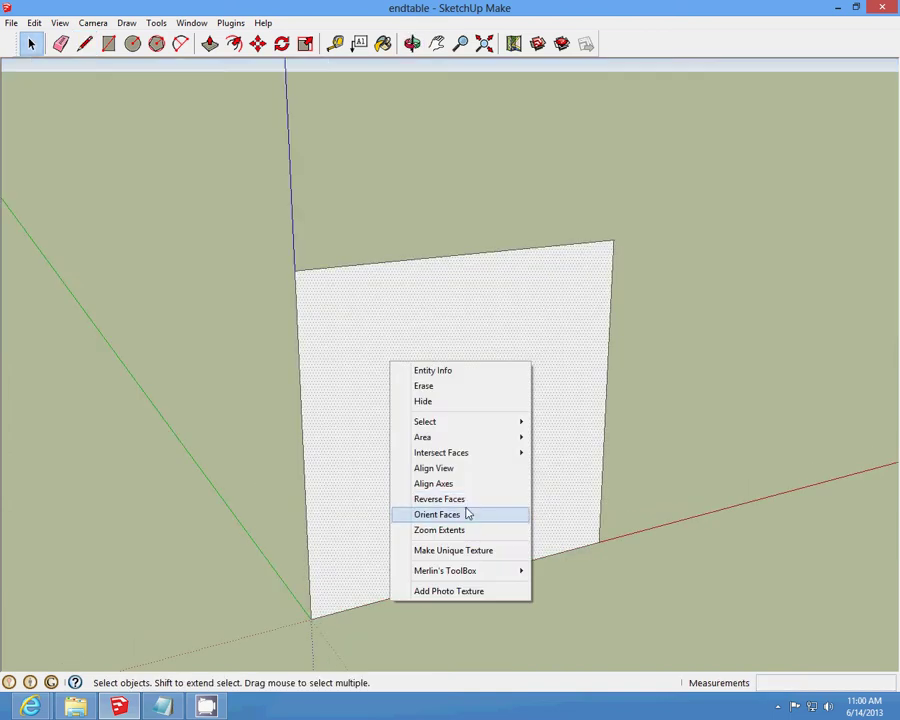
{"action": "left_click", "coordinate": [462, 494]}
- Extrude the face 1' 2" along the green axis with Push/Pull to form a block
{"action": "left_click", "coordinate": [210, 44]}
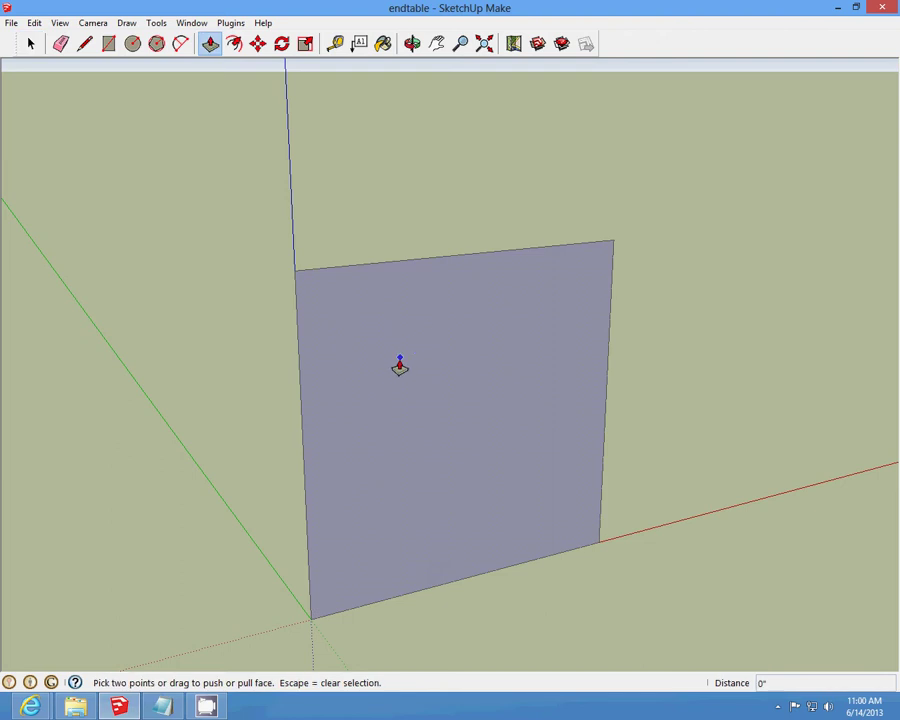
{"action": "left_click", "coordinate": [397, 363]}
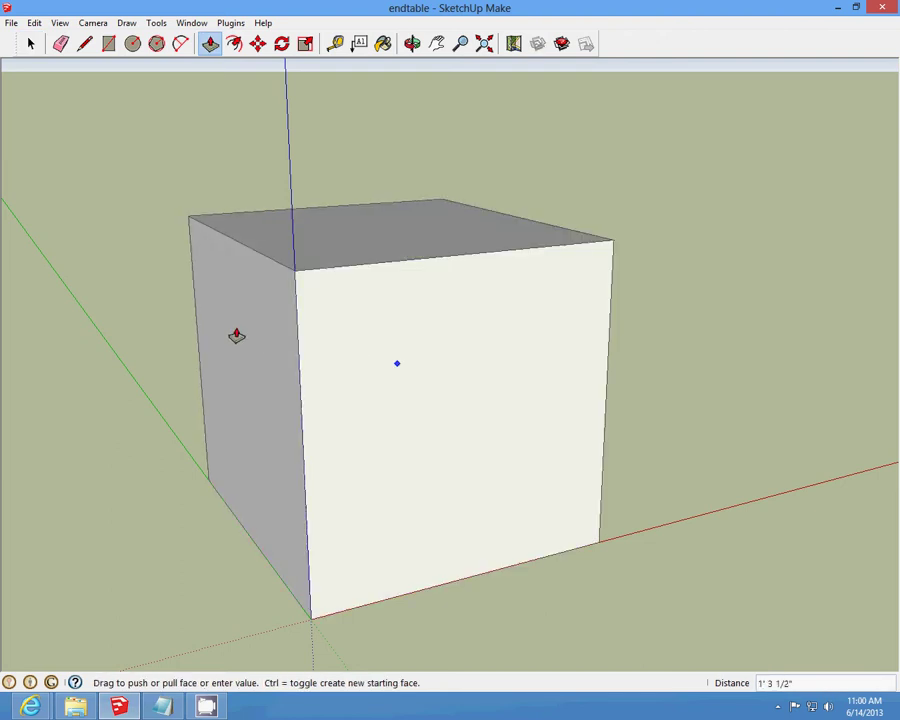
{"action": "left_click", "coordinate": [247, 340]}
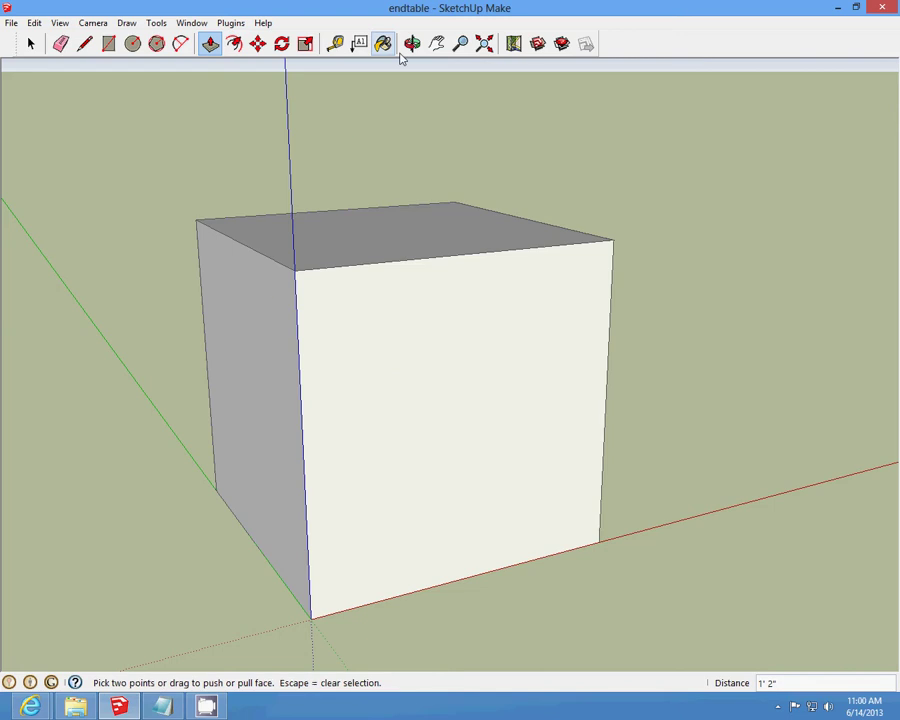
- Mark a corner triangle on the block's top face above the origin, measuring 2" along each adjoining edge
{"action": "left_click", "coordinate": [412, 44]}
{"action": "mouse_move", "coordinate": [402, 110]}
{"action": "left_mouse_down"}
{"action": "mouse_move", "coordinate": [327, 367]}
{"action": "mouse_move", "coordinate": [575, 454]}
{"action": "mouse_move", "coordinate": [398, 436]}
{"action": "mouse_move", "coordinate": [450, 454]}
{"action": "mouse_move", "coordinate": [338, 319]}
{"action": "mouse_move", "coordinate": [330, 379]}
{"action": "mouse_move", "coordinate": [311, 398]}
{"action": "mouse_move", "coordinate": [143, 187]}
{"action": "left_mouse_up"}
{"action": "left_click", "coordinate": [85, 43]}
{"action": "scroll", "coordinate": [300, 347], "scroll_direction": "up", "scroll_amount": 2}
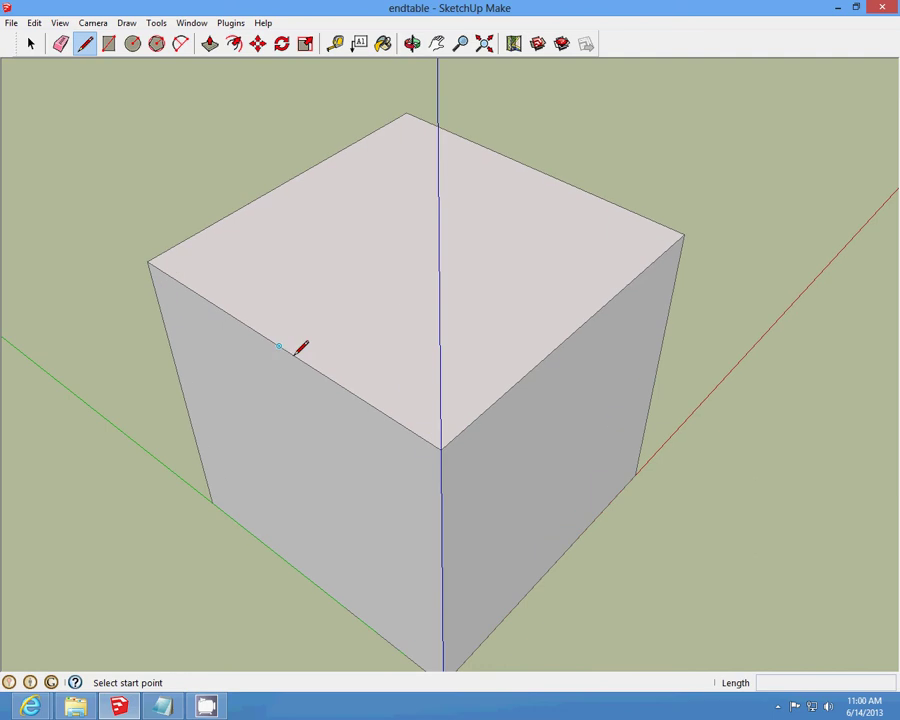
{"action": "left_click", "coordinate": [446, 444]}
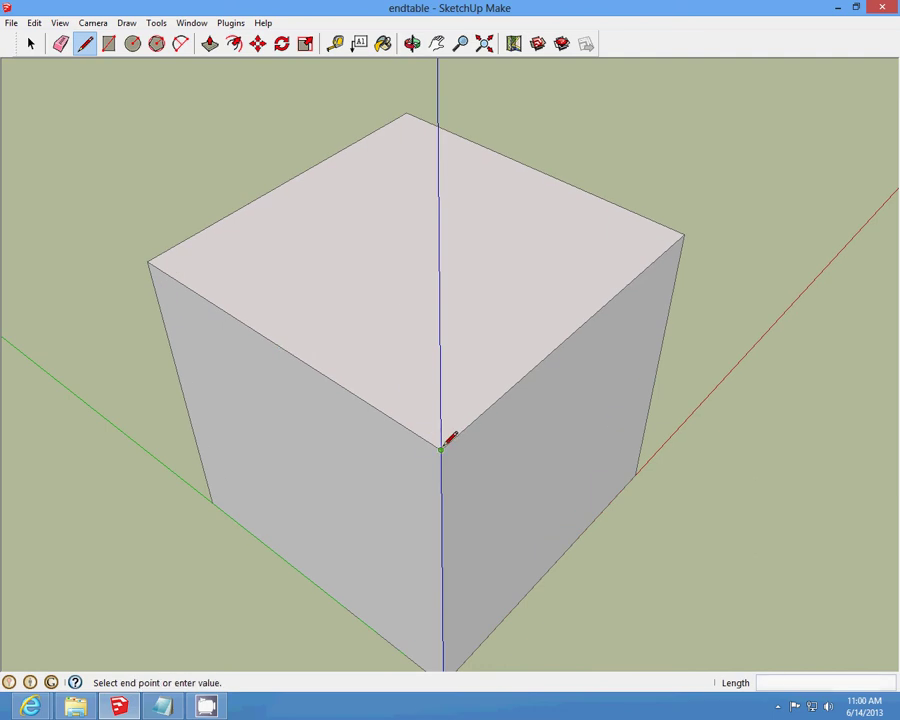
{"action": "left_click", "coordinate": [483, 408]}
{"action": "left_click", "coordinate": [443, 447]}
{"action": "left_click", "coordinate": [394, 412]}
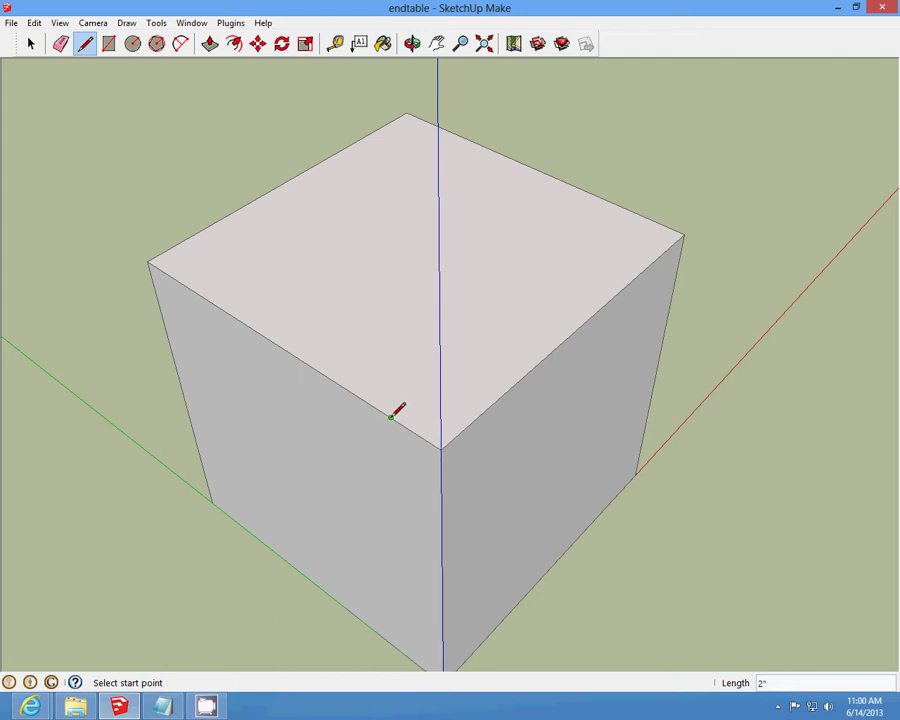
{"action": "left_click", "coordinate": [391, 417]}
{"action": "left_click", "coordinate": [485, 407]}
- Push the triangle above the origin down 1' 2" to cut off that vertical corner of the block
{"action": "left_click", "coordinate": [32, 44]}
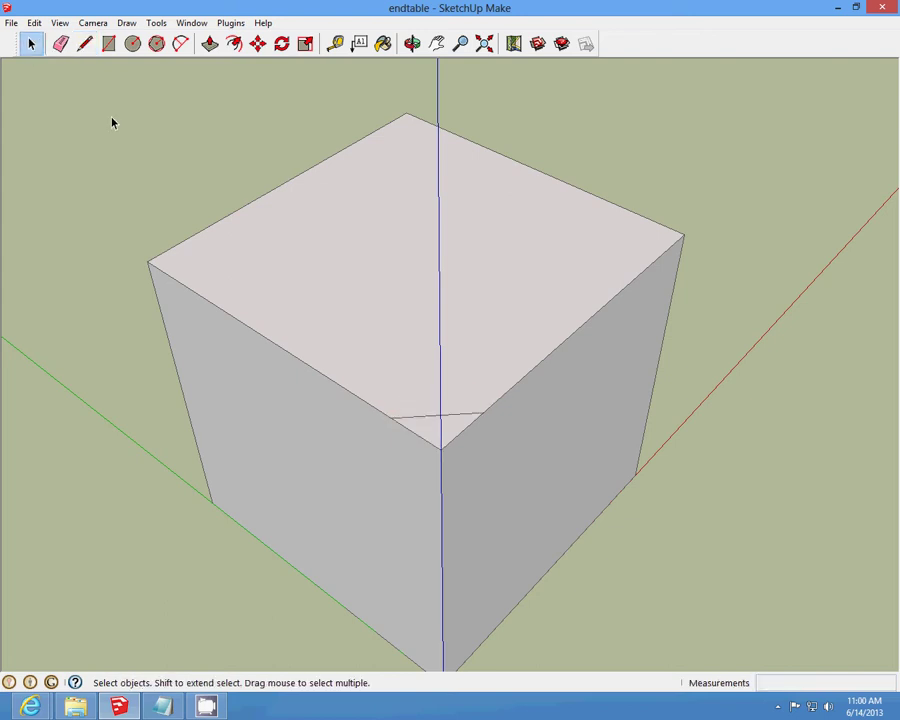
{"action": "scroll", "coordinate": [336, 352], "scroll_direction": "down", "scroll_amount": 1}
{"action": "left_click", "coordinate": [210, 43]}
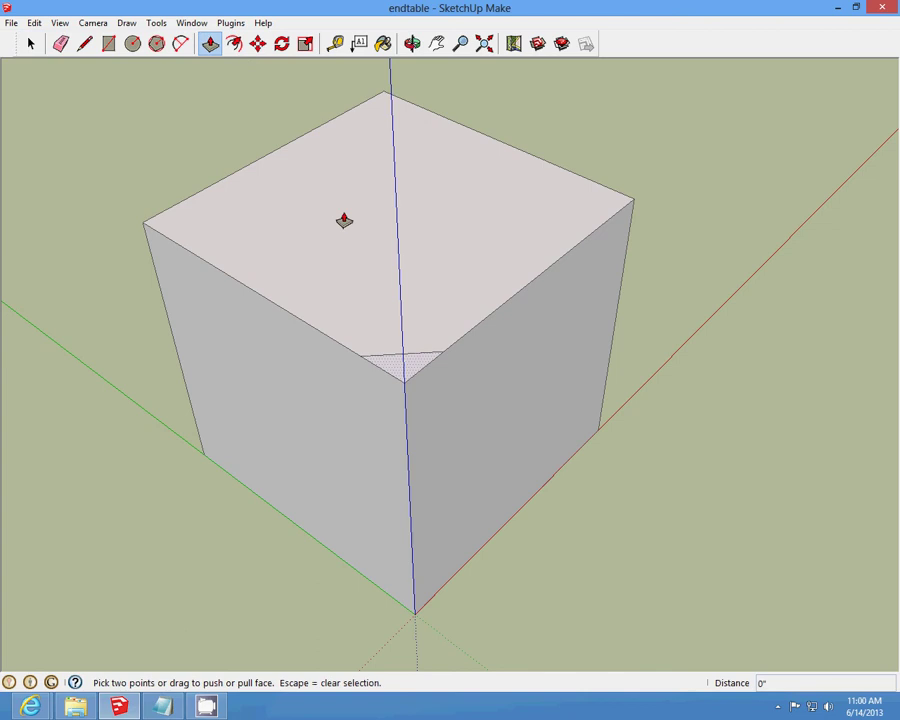
{"action": "left_click_drag", "start_coordinate": [391, 367], "coordinate": [401, 582]}
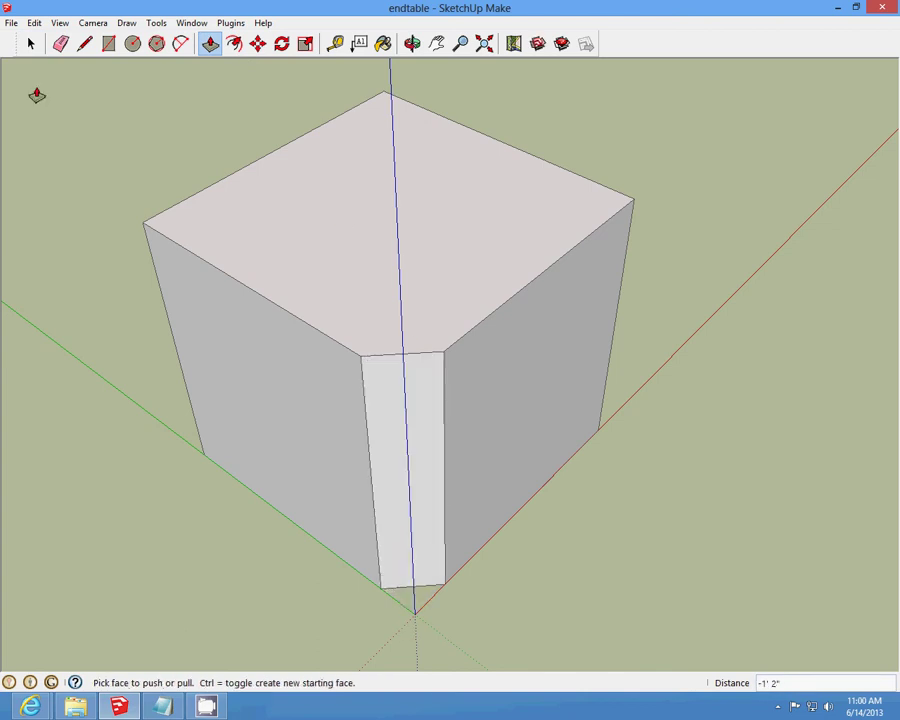
- Redraw the missing triangular face at the base of the cut corner by the origin with the Line tool
{"action": "left_click", "coordinate": [86, 50]}
{"action": "scroll", "coordinate": [326, 594], "scroll_direction": "up", "scroll_amount": 3}
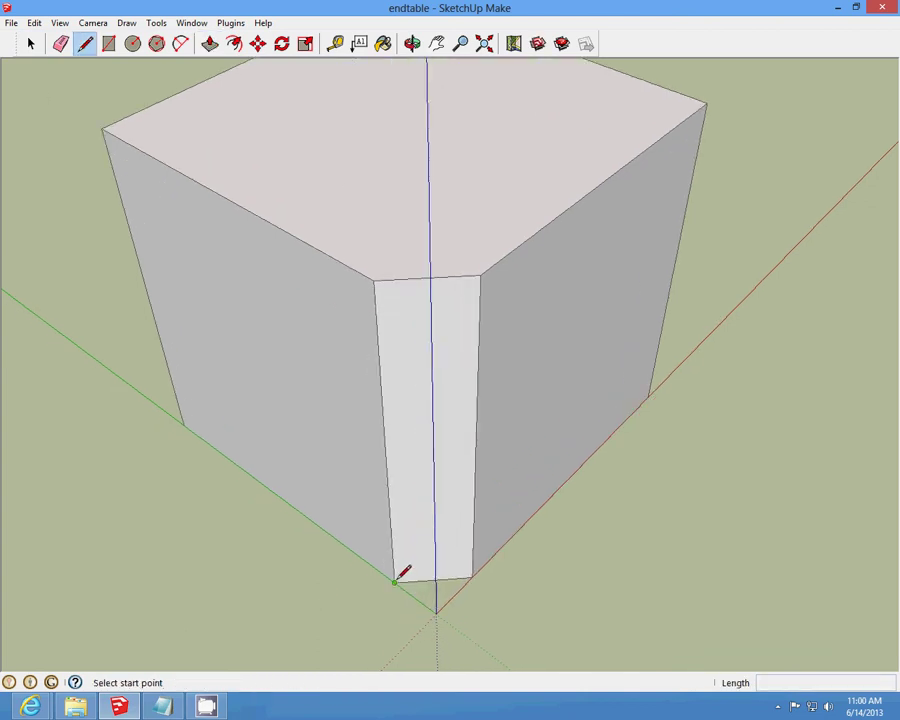
{"action": "left_click", "coordinate": [394, 581]}
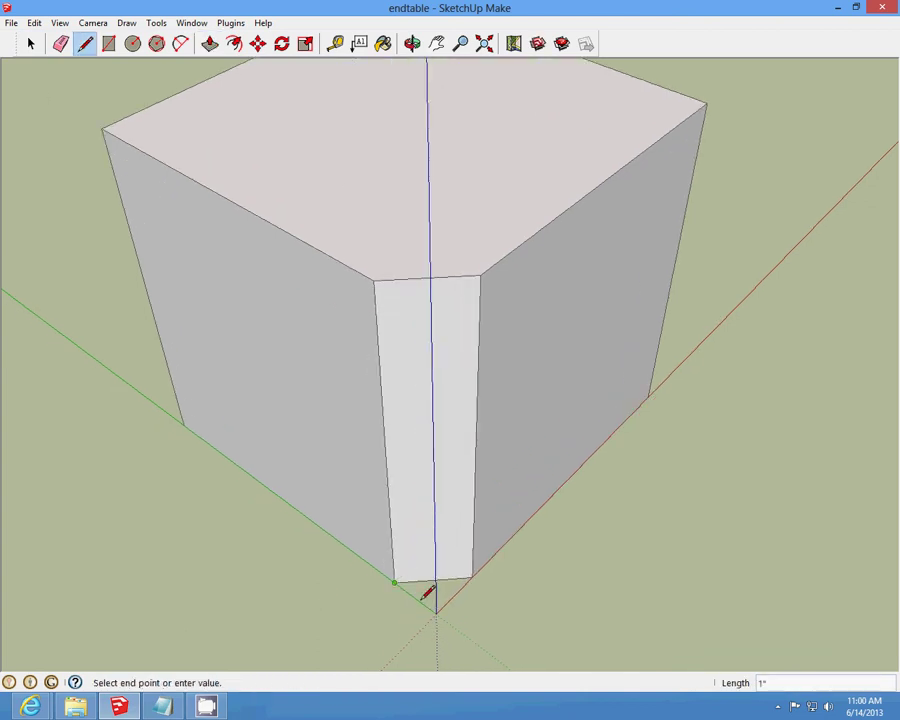
{"action": "left_click", "coordinate": [472, 577]}
- Mark a triangle with 2" sides on the top face at the corner above the red axis
{"action": "left_click", "coordinate": [414, 45]}
{"action": "scroll", "coordinate": [629, 480], "scroll_direction": "down", "scroll_amount": 3}
{"action": "left_click_drag", "start_coordinate": [629, 480], "coordinate": [347, 453]}
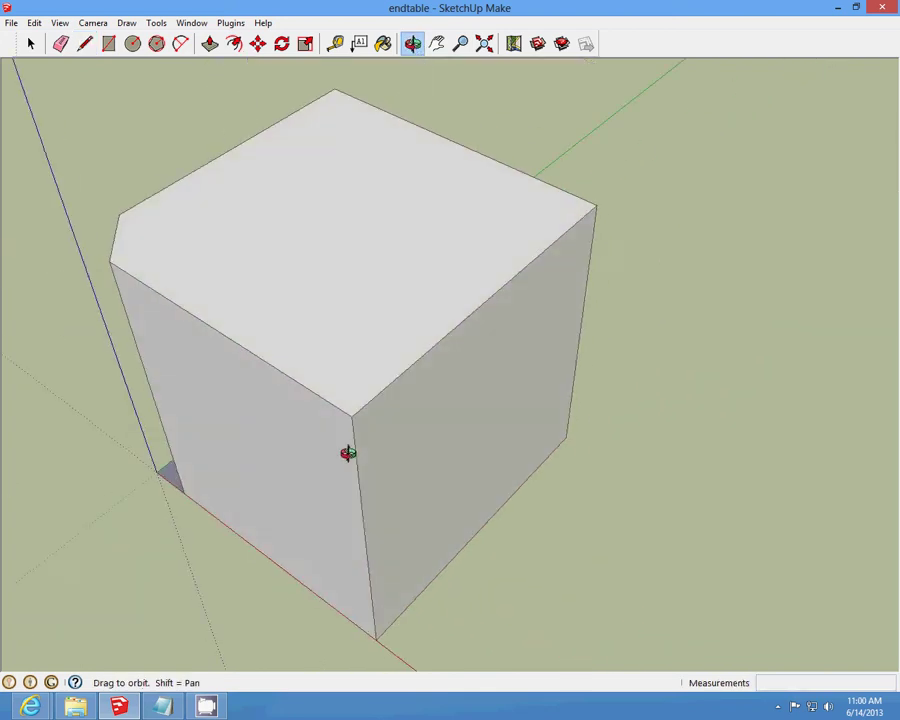
{"action": "left_click", "coordinate": [86, 44]}
{"action": "left_click", "coordinate": [354, 412]}
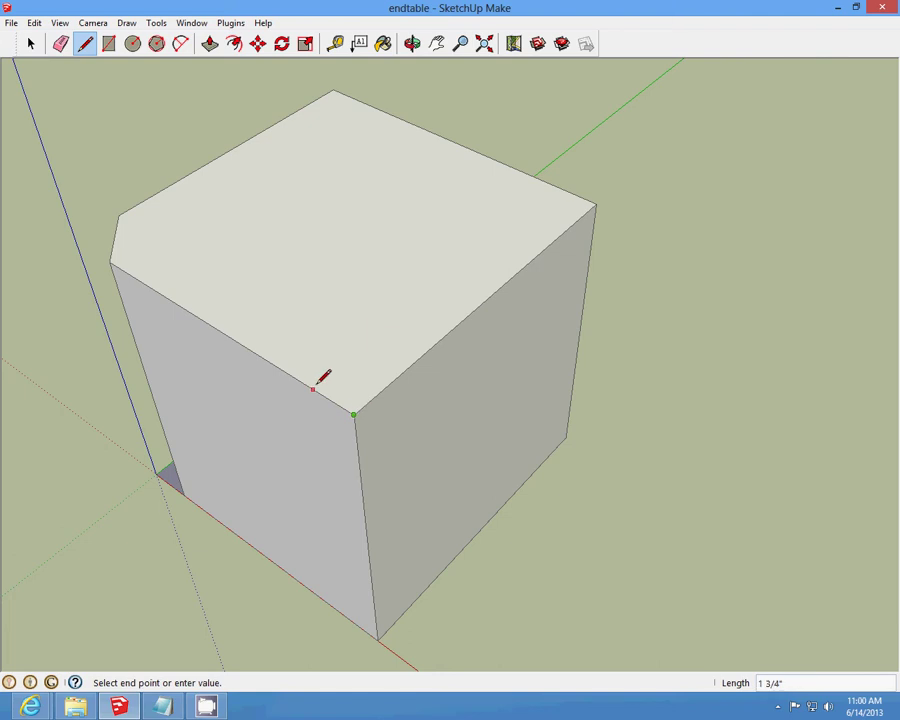
{"action": "left_click", "coordinate": [308, 386]}
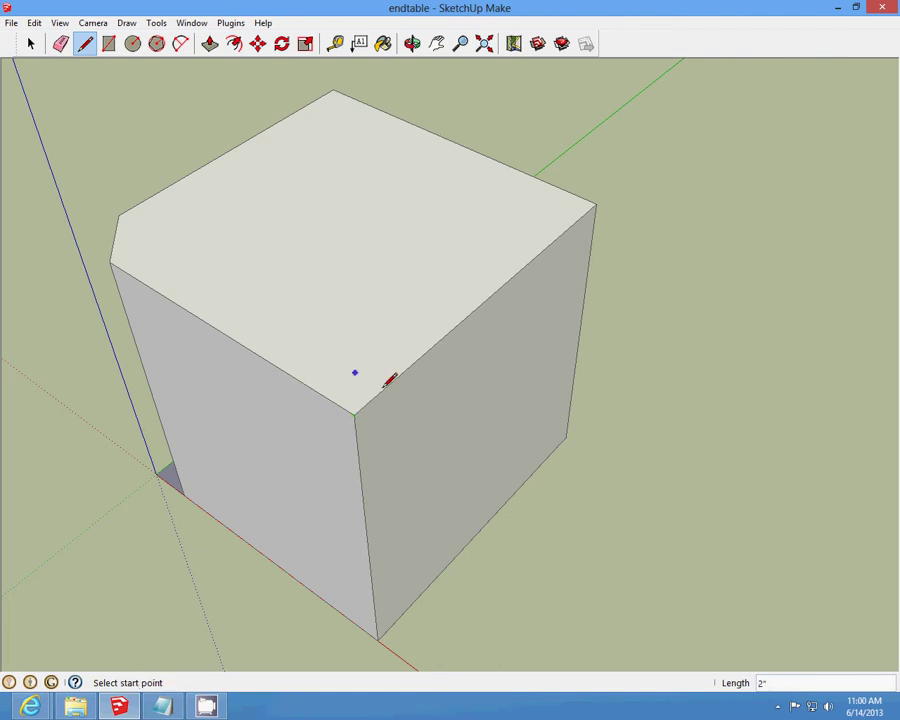
{"action": "left_click", "coordinate": [355, 413]}
{"action": "left_click", "coordinate": [396, 377]}
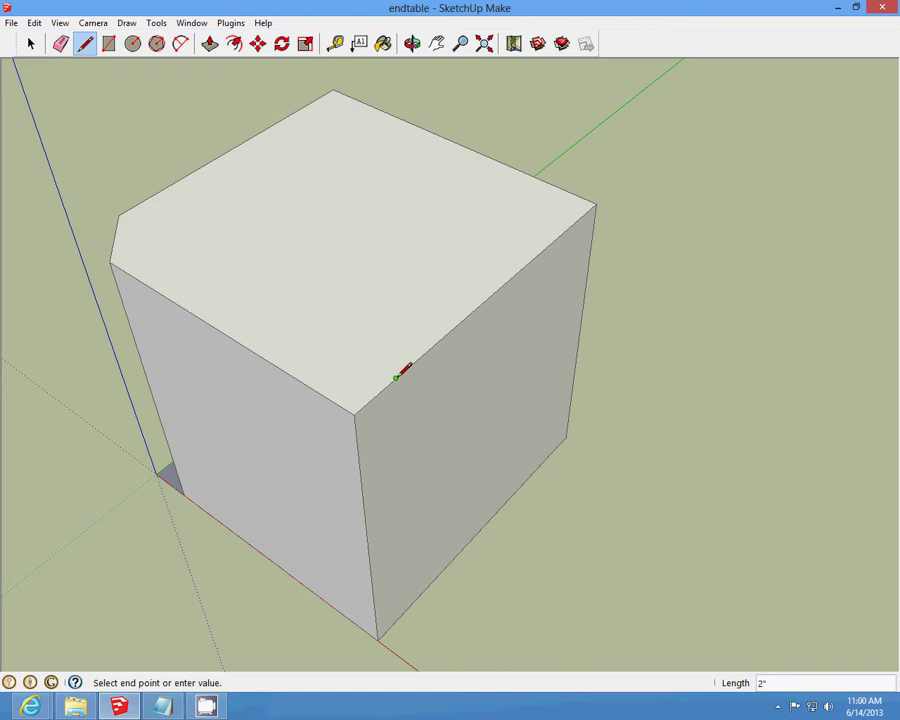
{"action": "left_click", "coordinate": [308, 383]}
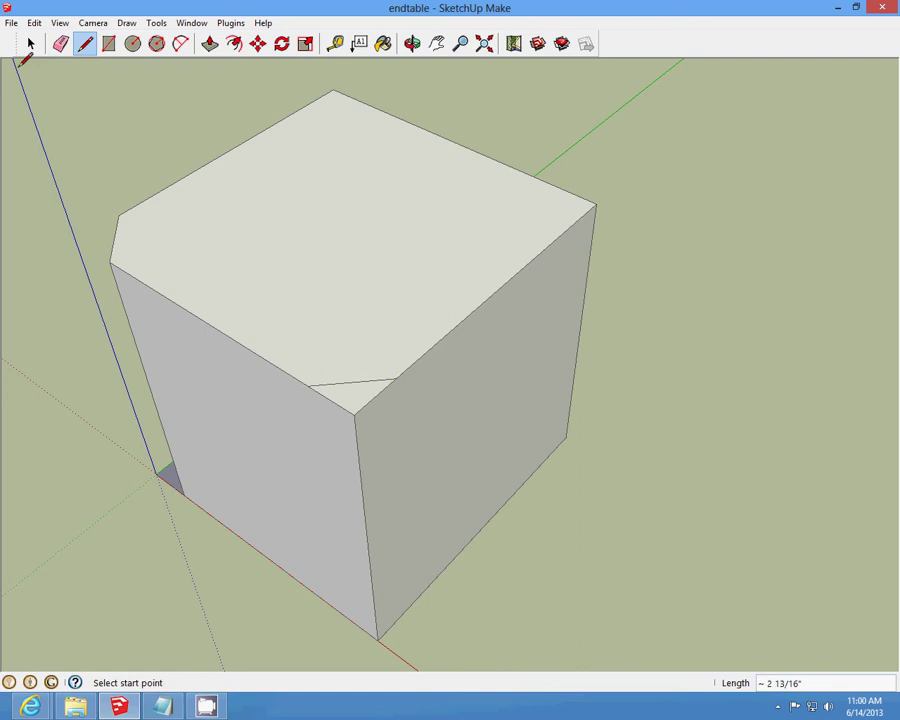
- Push the triangle above the red axis down the block's full height to cut off that corner
{"action": "left_click", "coordinate": [31, 44]}
{"action": "scroll", "coordinate": [343, 391], "scroll_direction": "down", "scroll_amount": 1}
{"action": "scroll", "coordinate": [350, 376], "scroll_direction": "up", "scroll_amount": 1}
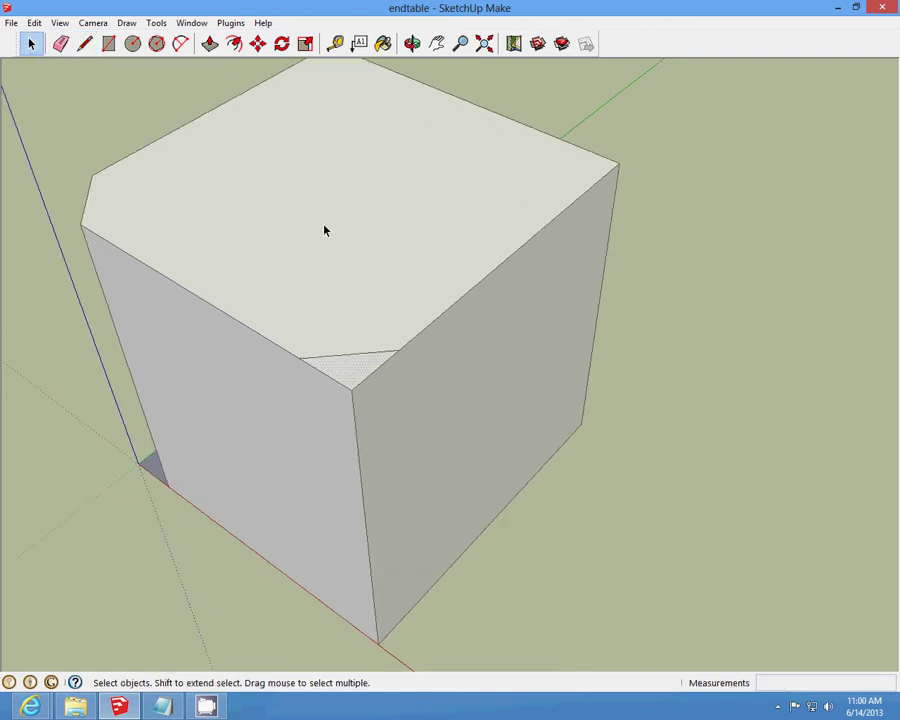
{"action": "left_click", "coordinate": [209, 43]}
{"action": "left_click_drag", "start_coordinate": [343, 391], "coordinate": [374, 645]}
- Draw a triangular face with 2" sides at the base of the cut corner on the red axis
{"action": "left_click", "coordinate": [84, 43]}
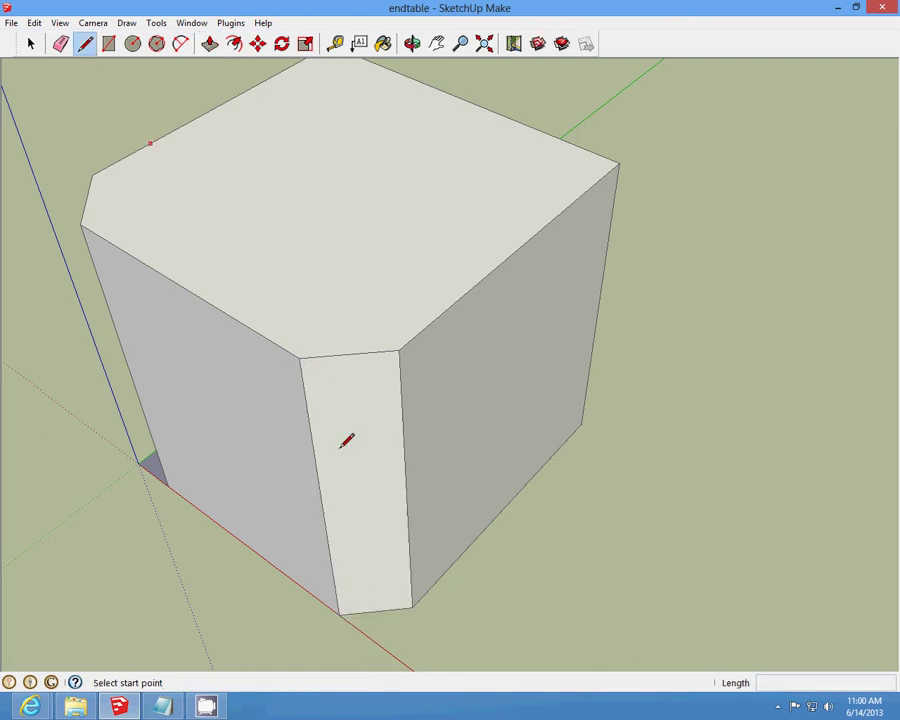
{"action": "left_click", "coordinate": [340, 614]}
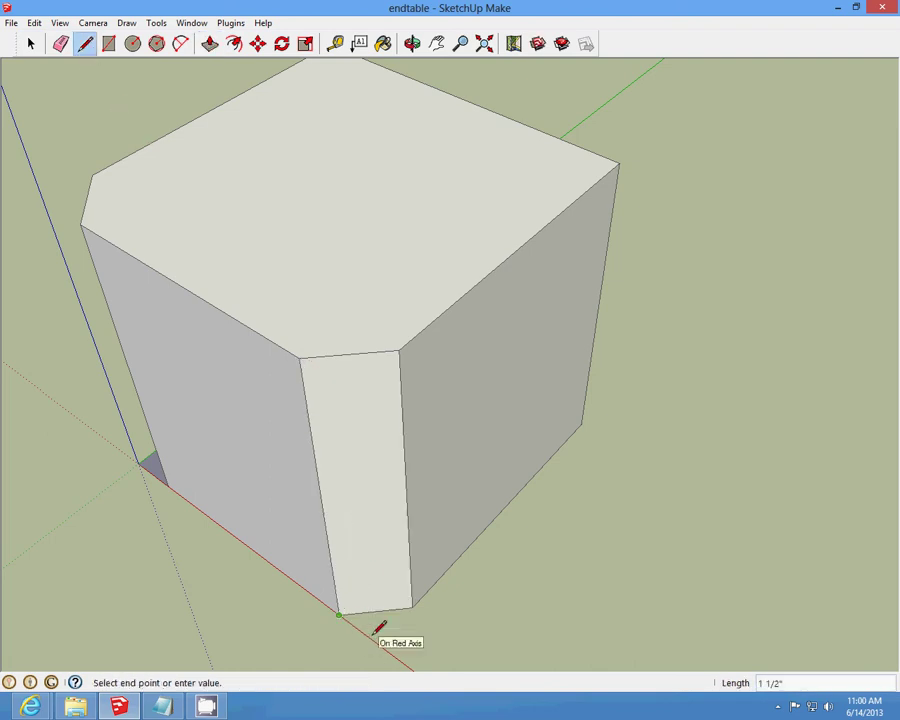
{"action": "left_click", "coordinate": [379, 641]}
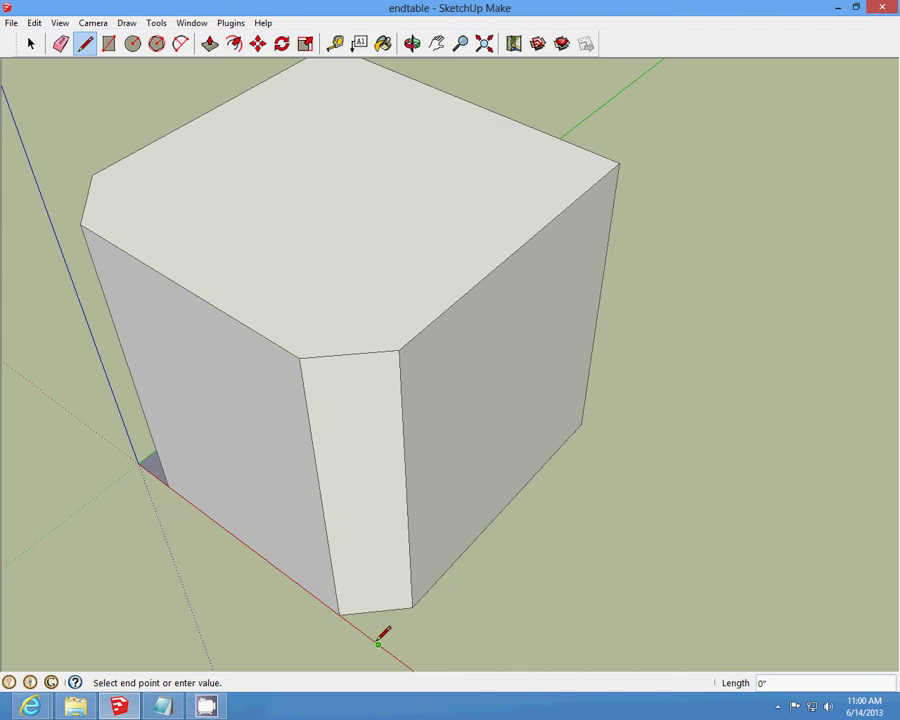
{"action": "left_click", "coordinate": [412, 606]}
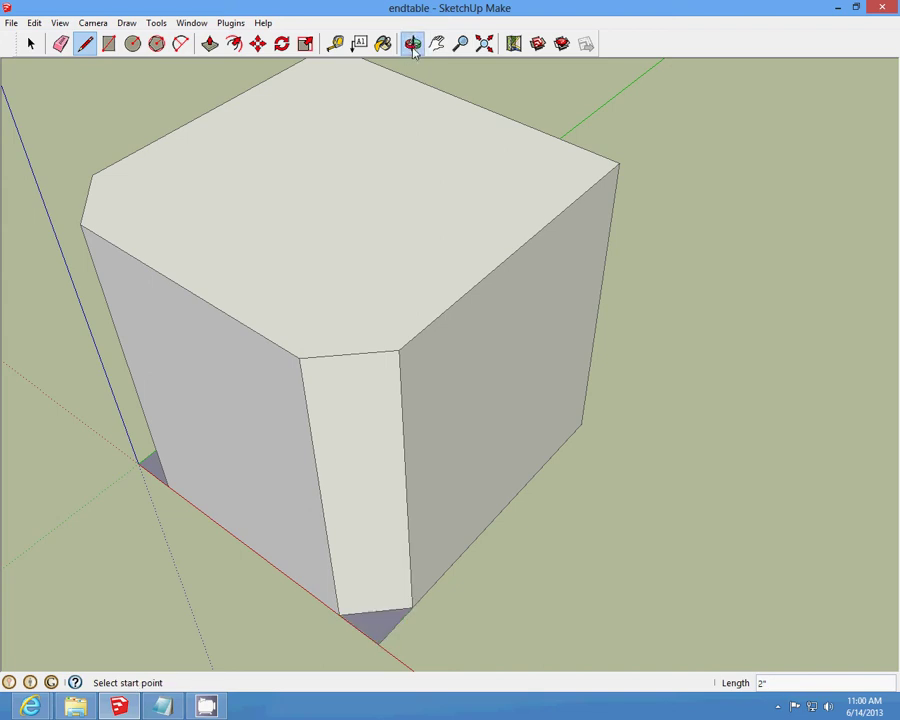
- Mark a triangle with 2" sides on the top face at the corner diagonally opposite the origin
{"action": "left_click", "coordinate": [412, 44]}
{"action": "left_click_drag", "start_coordinate": [412, 380], "coordinate": [250, 310]}
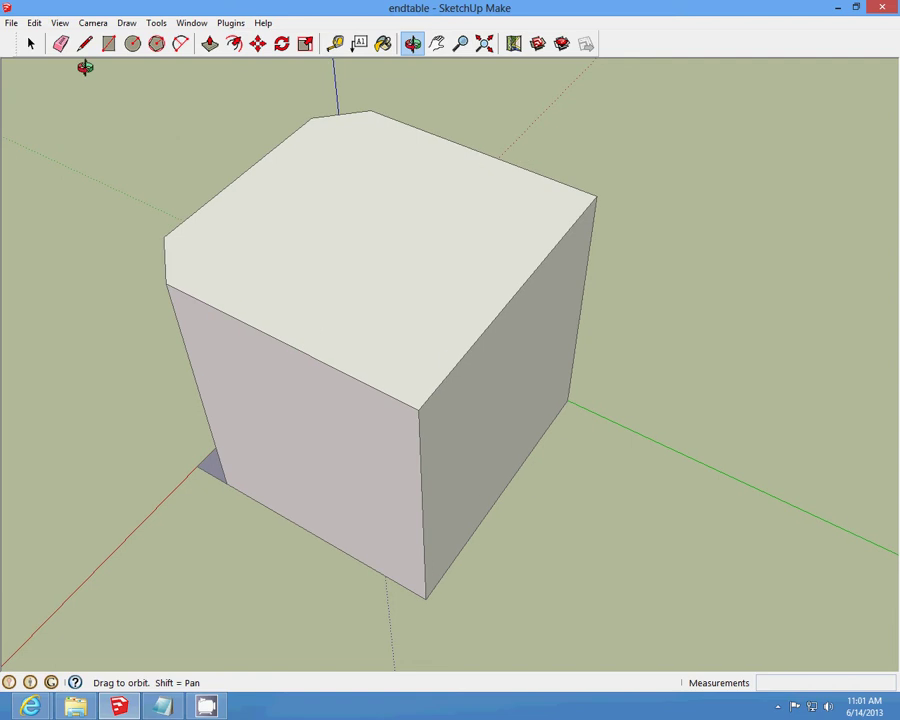
{"action": "left_click", "coordinate": [84, 43]}
{"action": "left_click", "coordinate": [418, 409]}
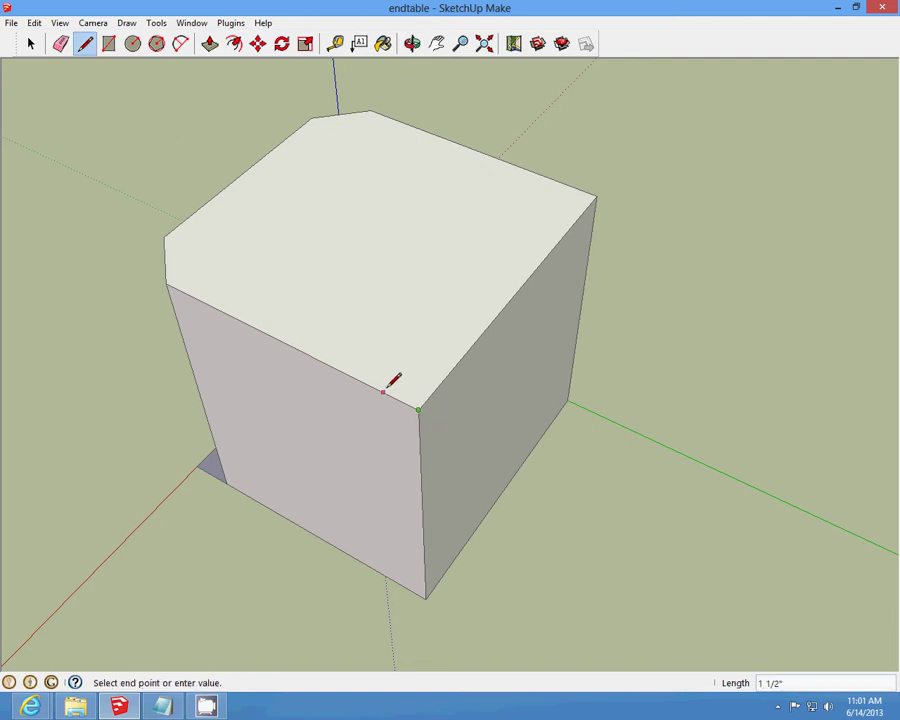
{"action": "left_click", "coordinate": [372, 386]}
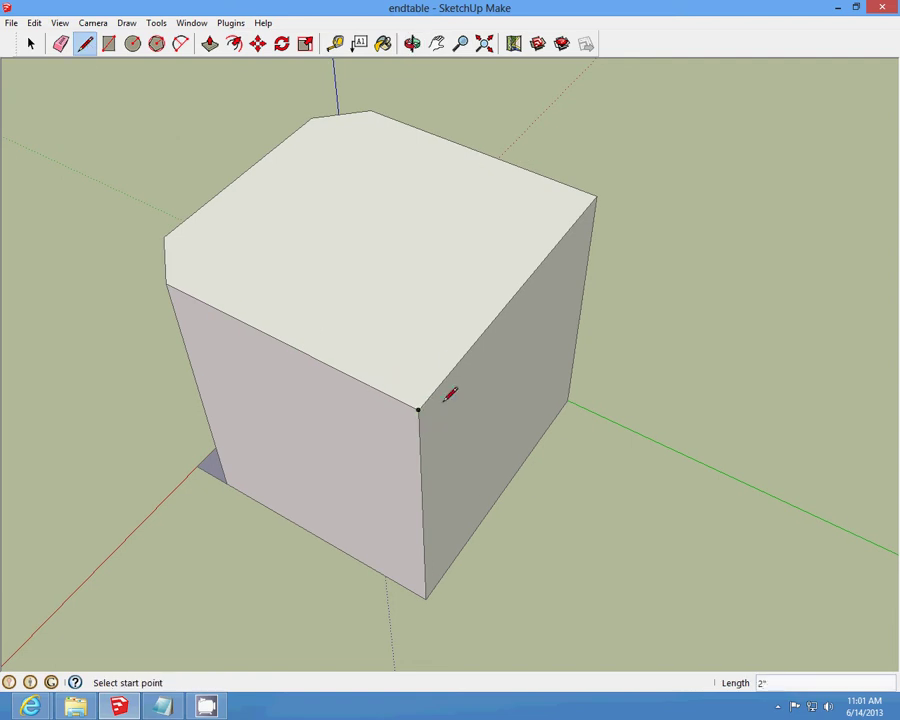
{"action": "left_click", "coordinate": [419, 408]}
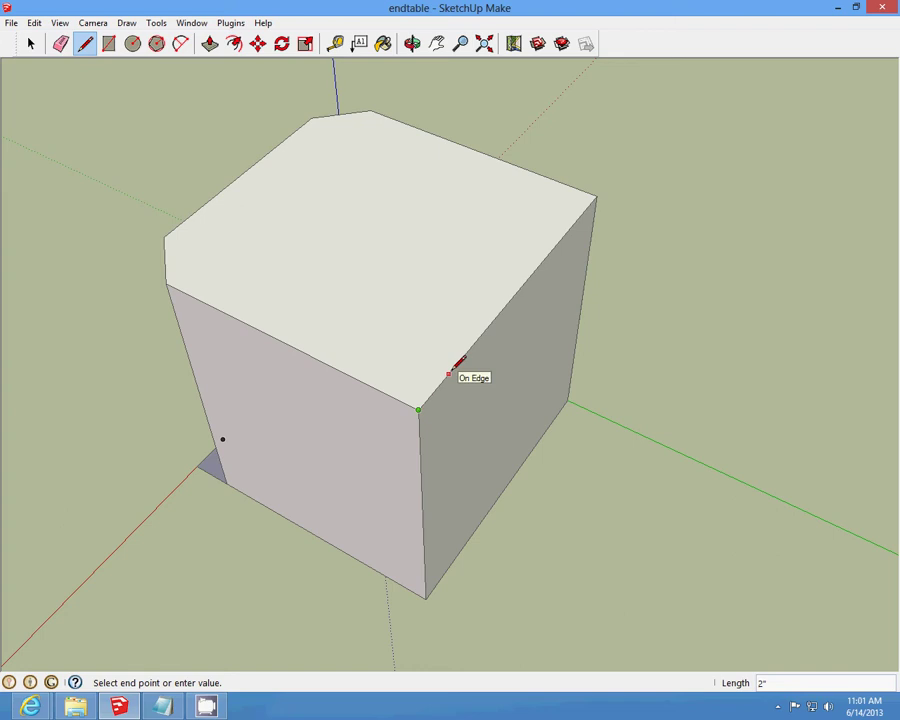
{"action": "left_click", "coordinate": [372, 385]}
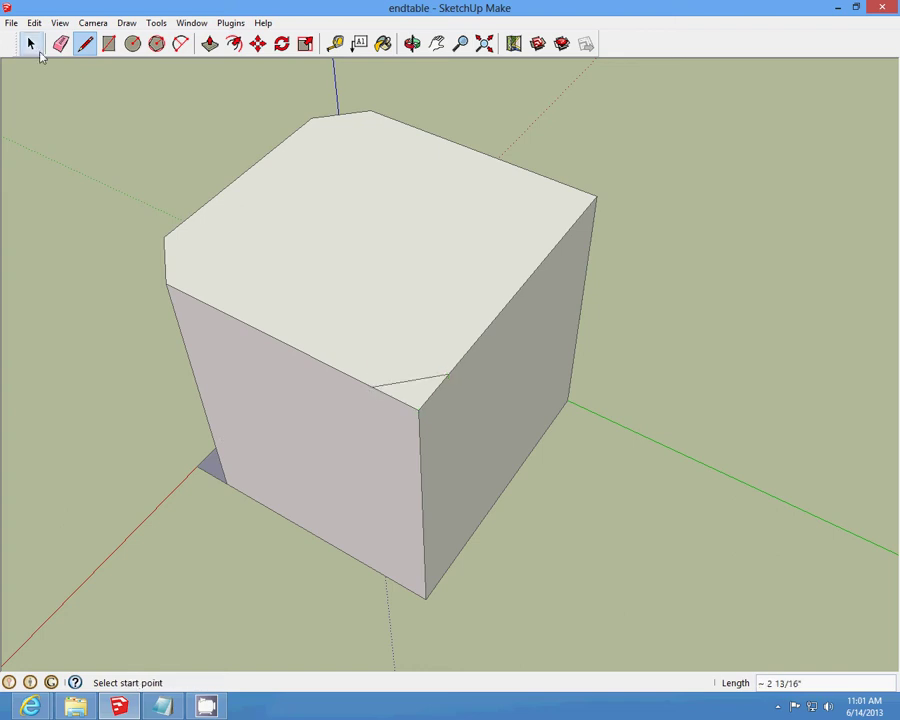
- Push the triangle opposite the origin down the block's full height to cut off that corner
{"action": "left_click", "coordinate": [33, 46]}
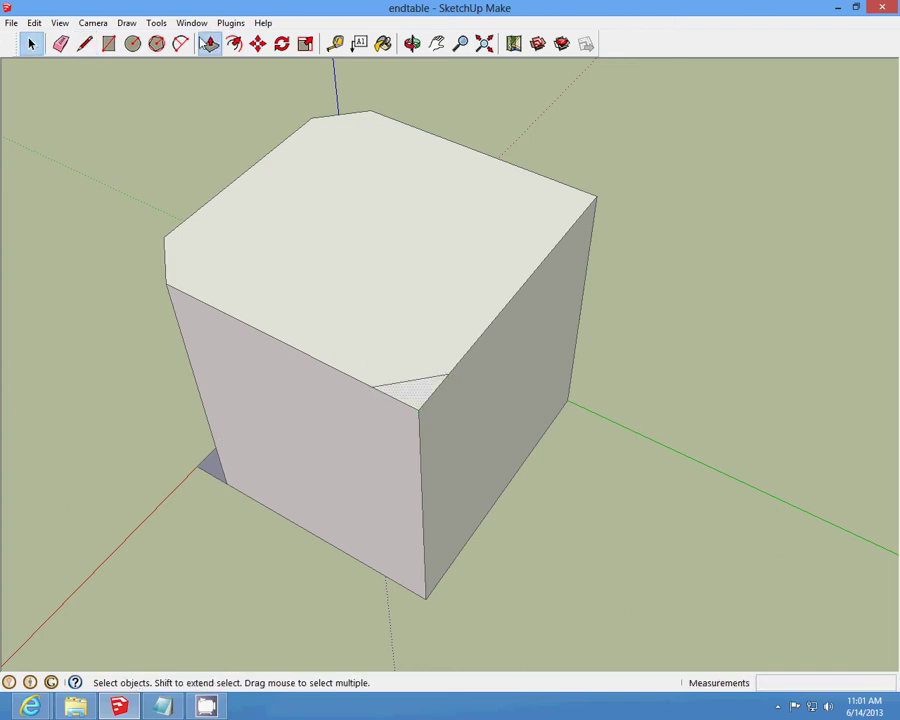
{"action": "left_click", "coordinate": [209, 43]}
{"action": "left_click", "coordinate": [404, 382]}
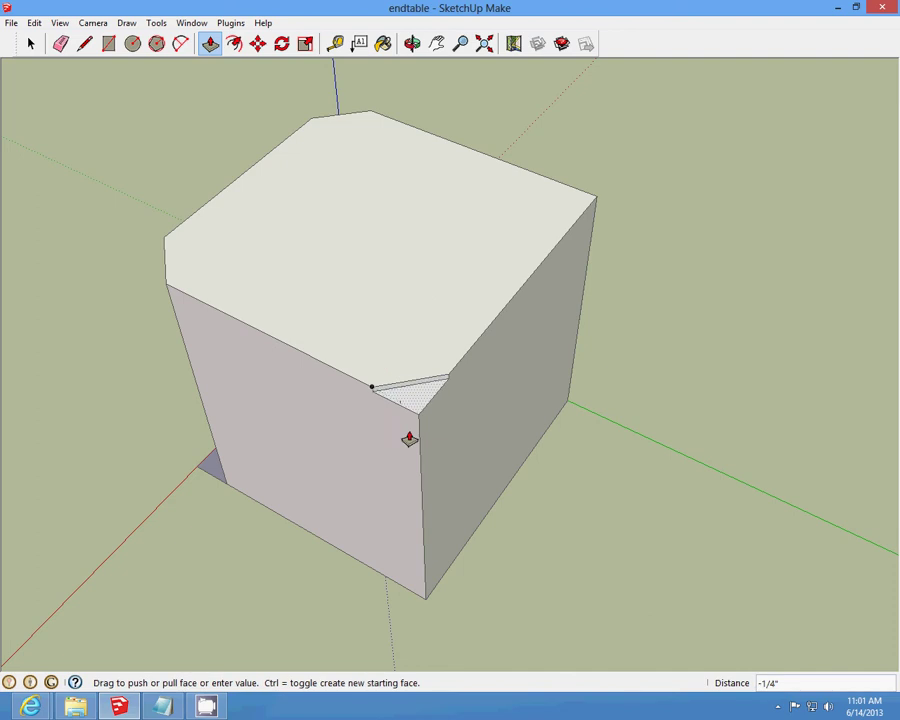
{"action": "left_click", "coordinate": [412, 594]}
- Draw a triangular face with 2" sides at the base of the cut corner opposite the origin
{"action": "left_click", "coordinate": [84, 43]}
{"action": "left_click", "coordinate": [389, 575]}
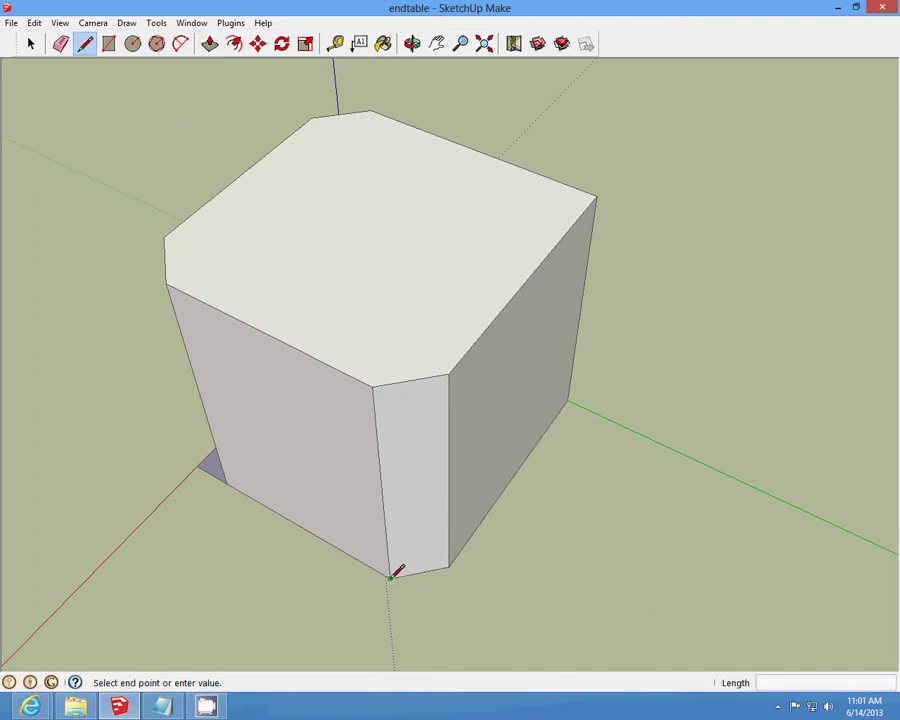
{"action": "left_click", "coordinate": [426, 598]}
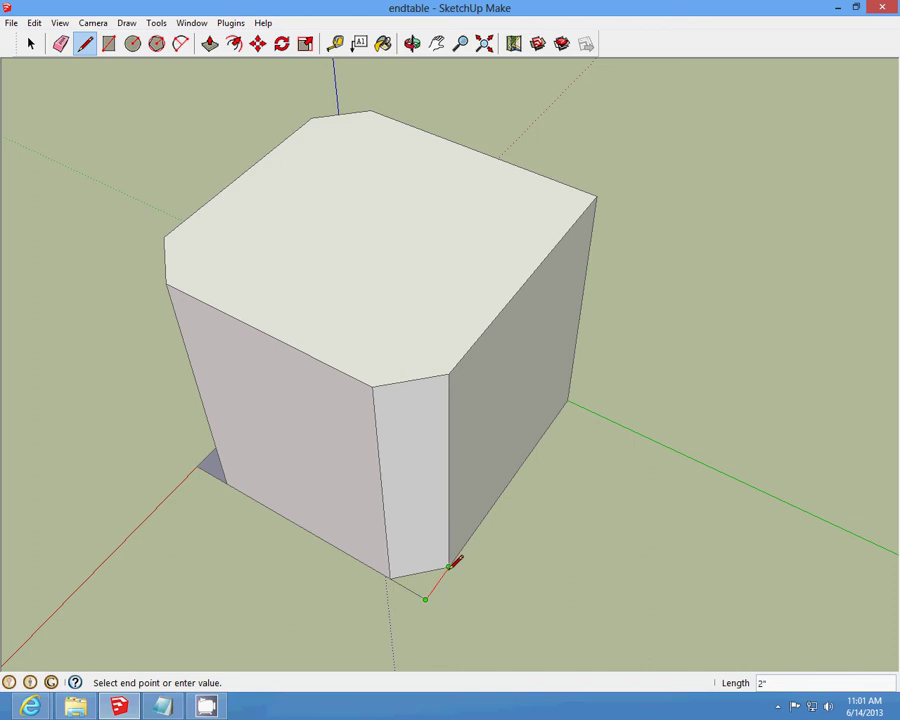
{"action": "left_click", "coordinate": [449, 567]}
- Mark a triangle on the top face at the last uncut corner, above the green axis, matching the other corners
{"action": "left_click", "coordinate": [412, 44]}
{"action": "left_click_drag", "start_coordinate": [400, 280], "coordinate": [4, 375]}
{"action": "mouse_move", "coordinate": [470, 330]}
{"action": "left_mouse_down"}
{"action": "mouse_move", "coordinate": [260, 267]}
{"action": "mouse_move", "coordinate": [520, 307]}
{"action": "mouse_move", "coordinate": [281, 223]}
{"action": "left_mouse_up"}
{"action": "key", "text": "l"}
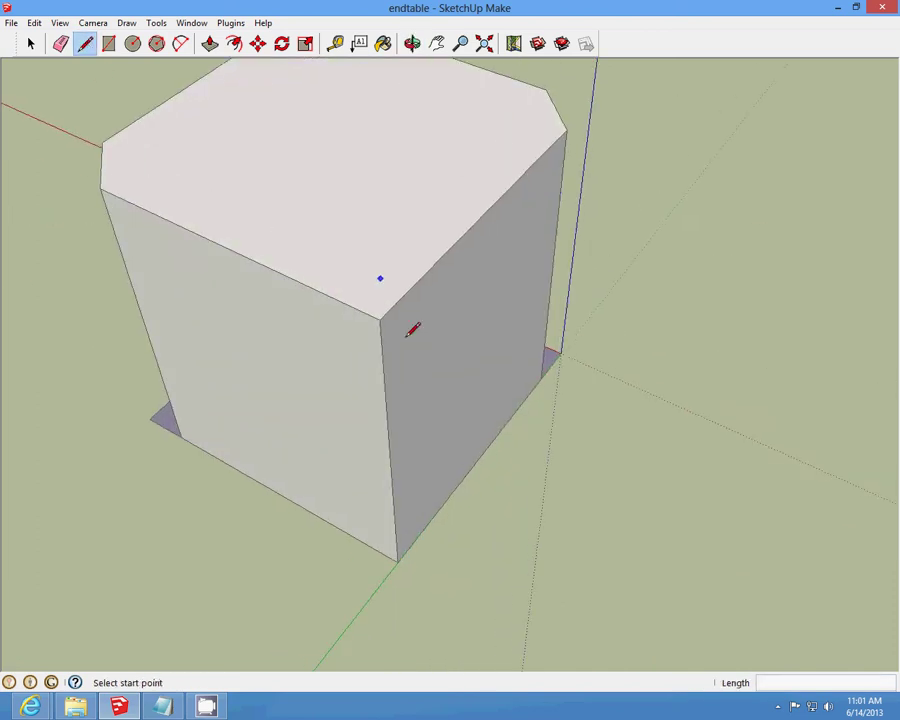
{"action": "left_click", "coordinate": [379, 319]}
{"action": "left_click", "coordinate": [328, 294]}
{"action": "left_click", "coordinate": [379, 319]}
{"action": "left_click", "coordinate": [416, 283]}
{"action": "left_click", "coordinate": [415, 281]}
{"action": "left_click", "coordinate": [328, 295]}
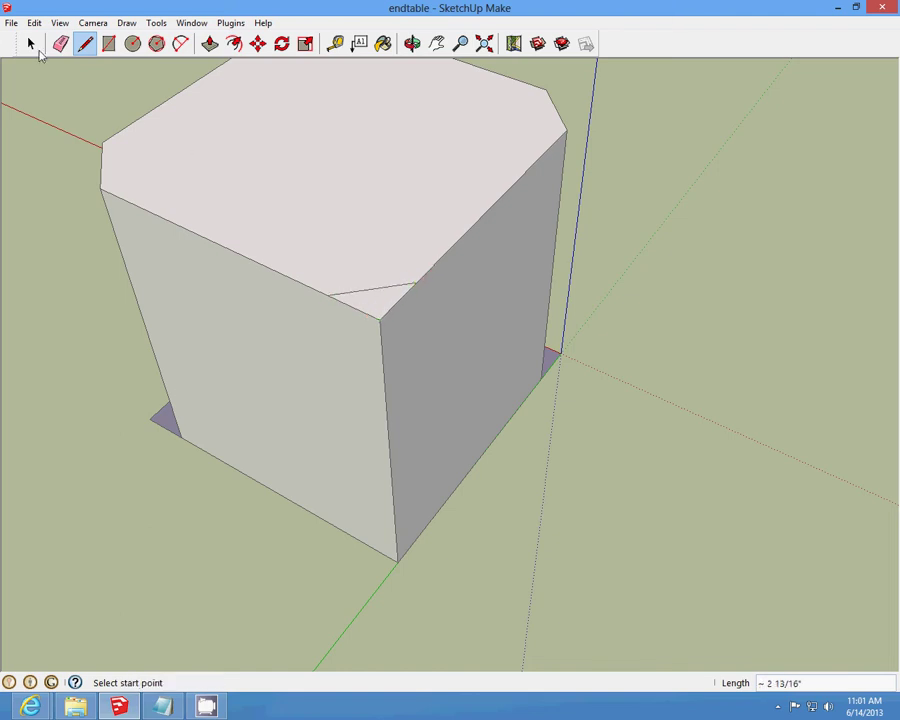
- Push the triangle at the last uncut corner, above the green axis, down the block's full 1' 2" height to cut it off
{"action": "left_click", "coordinate": [31, 44]}
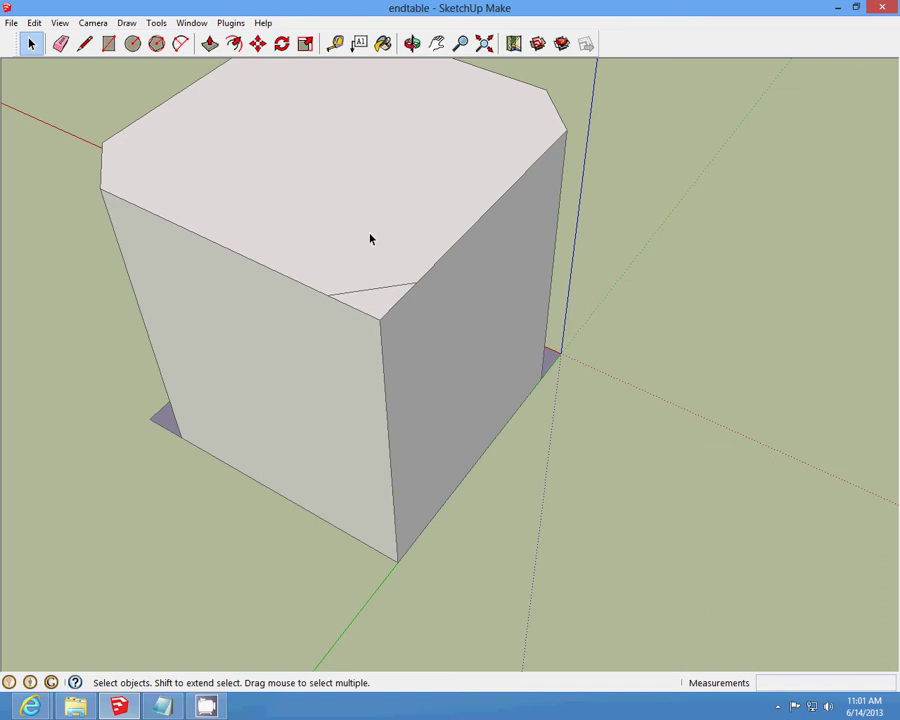
{"action": "left_click", "coordinate": [210, 44]}
{"action": "left_click_drag", "start_coordinate": [377, 305], "coordinate": [390, 578]}
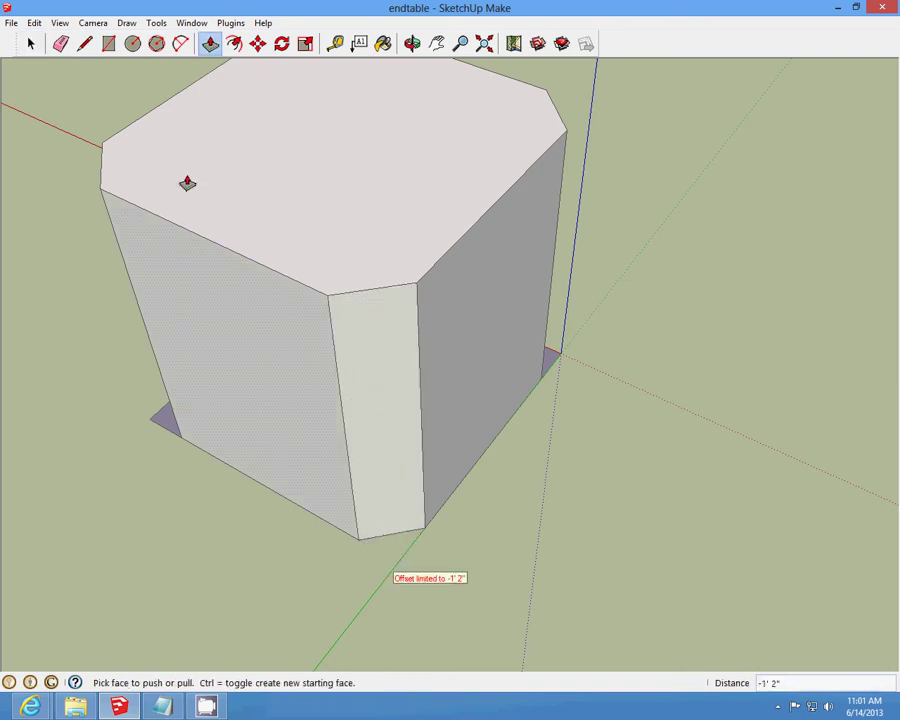
- Draw a triangular face with 2" sides at the base of the cut corner on the green axis
{"action": "left_click", "coordinate": [85, 43]}
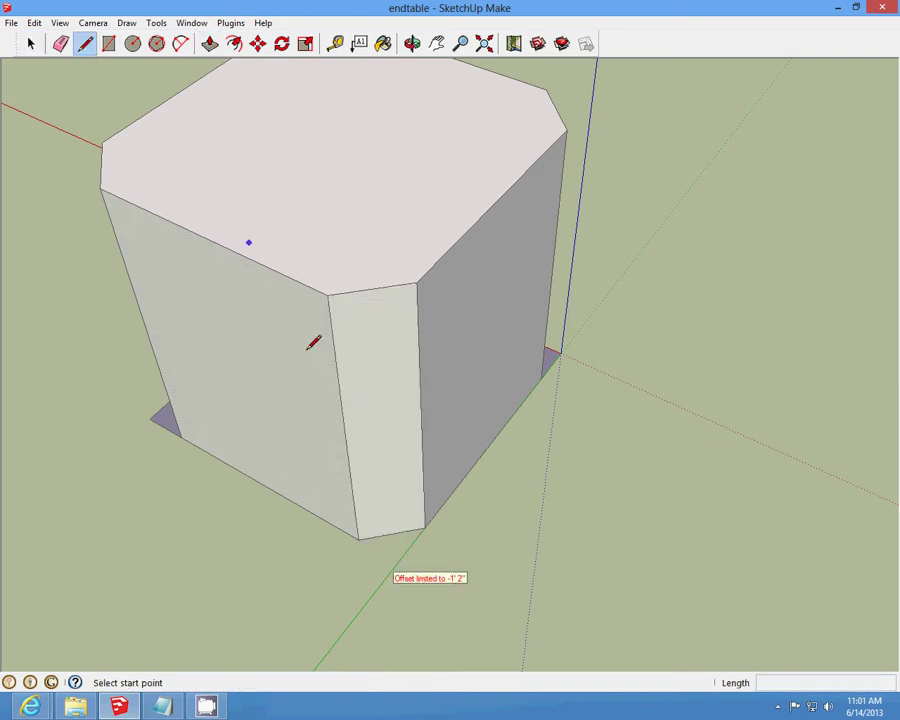
{"action": "left_click", "coordinate": [359, 538]}
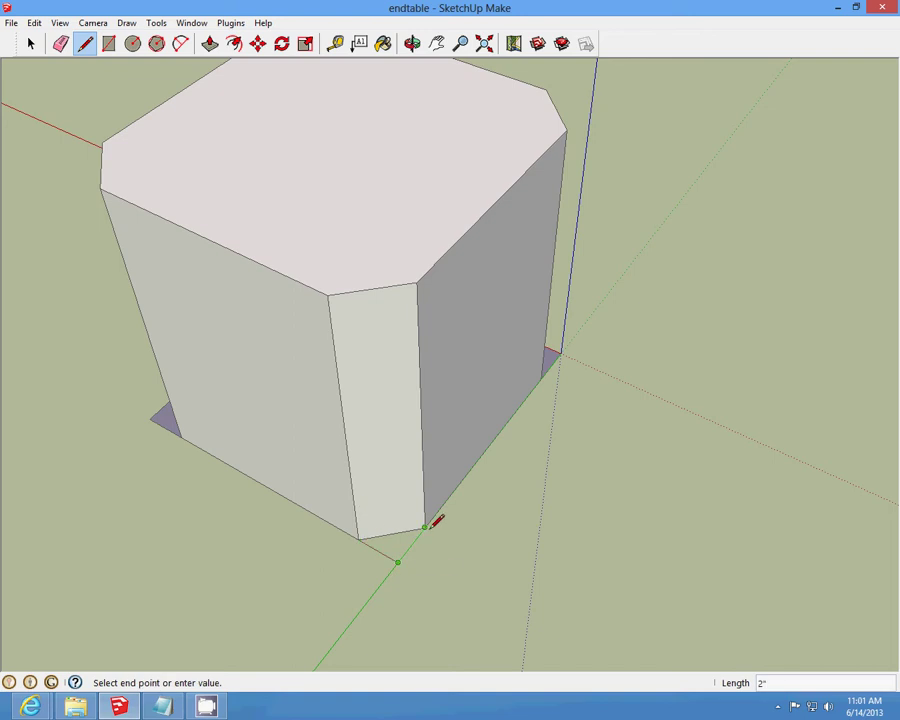
{"action": "left_click", "coordinate": [425, 527]}
- Draw a horizontal line across the side face along the green axis, 1/2" below its upper edge
{"action": "left_click", "coordinate": [412, 43]}
{"action": "mouse_move", "coordinate": [390, 520]}
{"action": "left_mouse_down"}
{"action": "mouse_move", "coordinate": [316, 206]}
{"action": "mouse_move", "coordinate": [292, 239]}
{"action": "left_mouse_up"}
{"action": "scroll", "coordinate": [343, 208], "scroll_direction": "up", "scroll_amount": 3}
{"action": "left_click", "coordinate": [85, 43]}
{"action": "scroll", "coordinate": [372, 250], "scroll_direction": "up", "scroll_amount": 3}
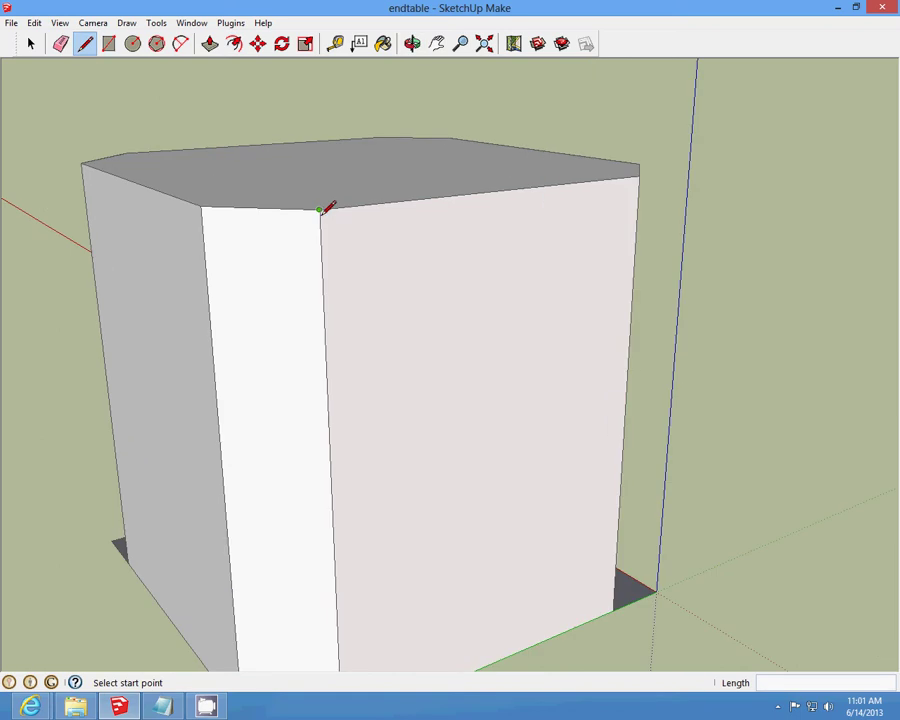
{"action": "left_click", "coordinate": [320, 209]}
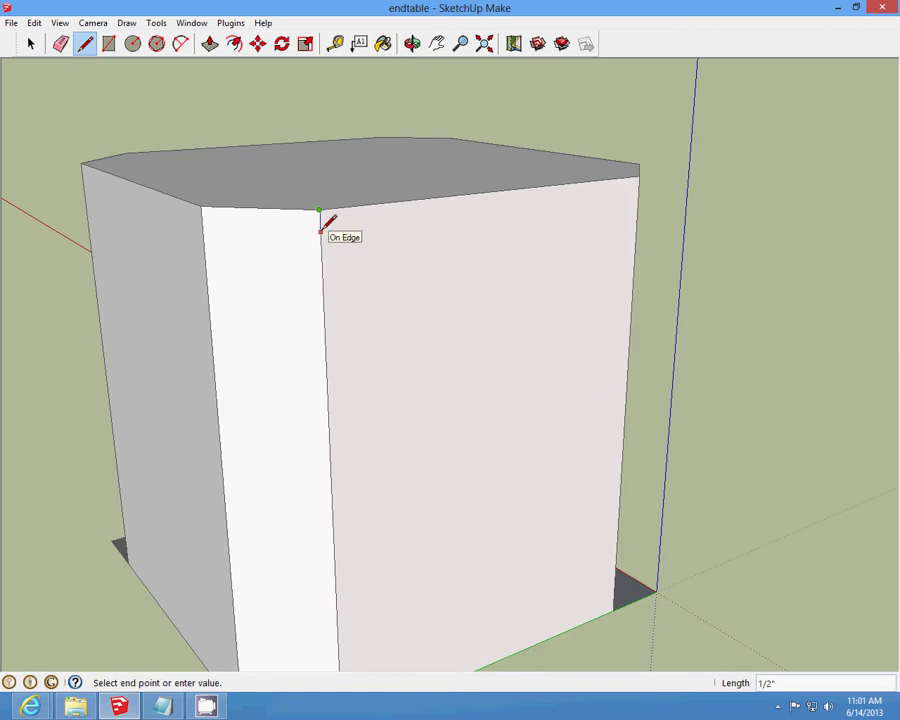
{"action": "left_click", "coordinate": [320, 232]}
{"action": "left_click", "coordinate": [320, 232]}
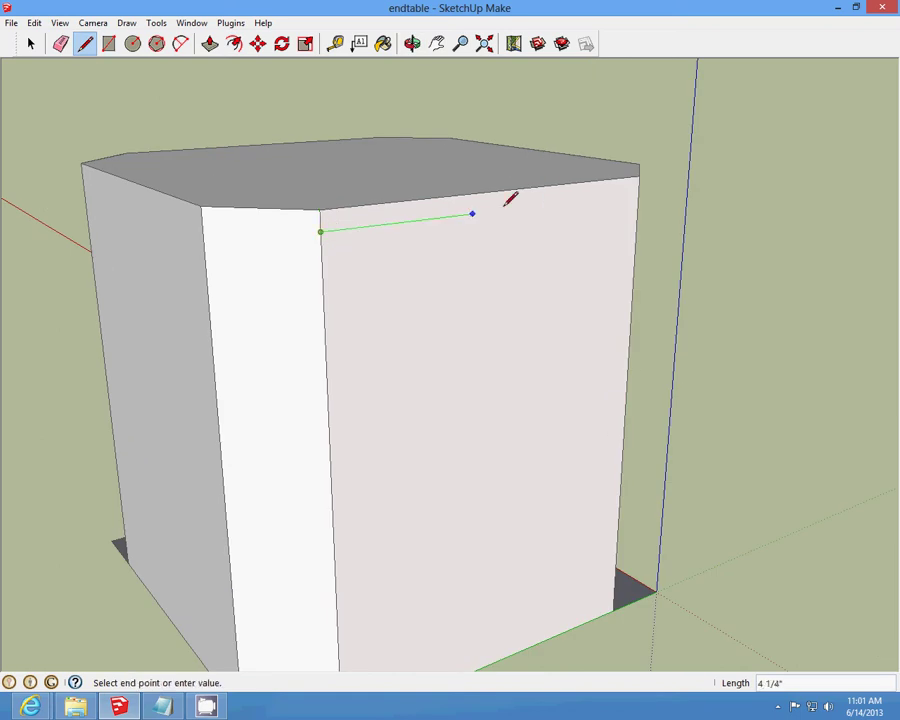
{"action": "left_click", "coordinate": [638, 194]}
- Add two parallel lines to the green-axis side face, one 1/4" below the first line and another 1/2" below that
{"action": "left_click", "coordinate": [320, 232]}
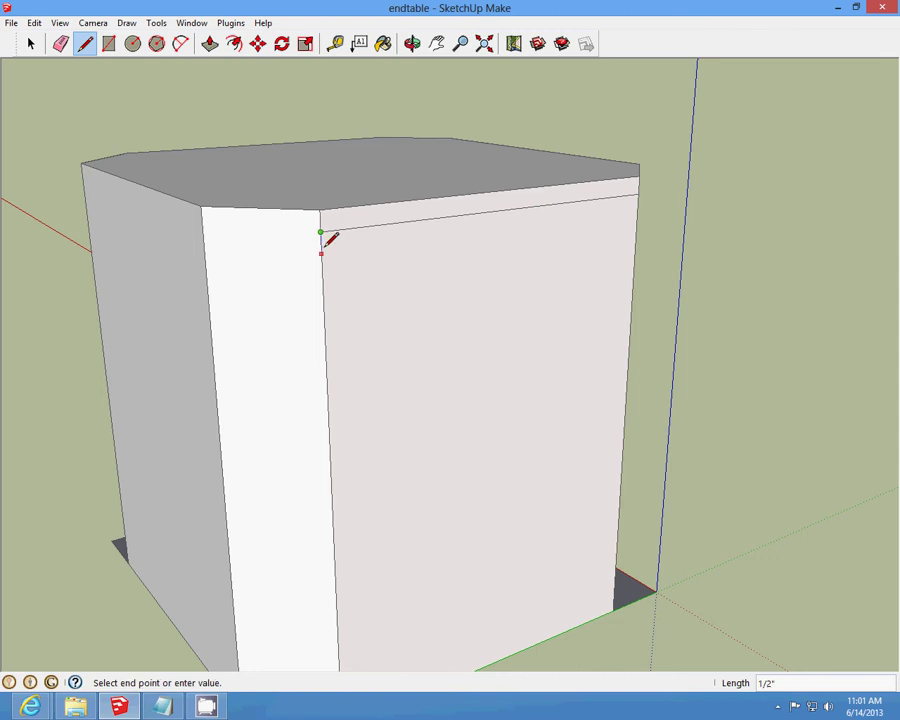
{"action": "left_click", "coordinate": [320, 242]}
{"action": "left_click", "coordinate": [320, 242]}
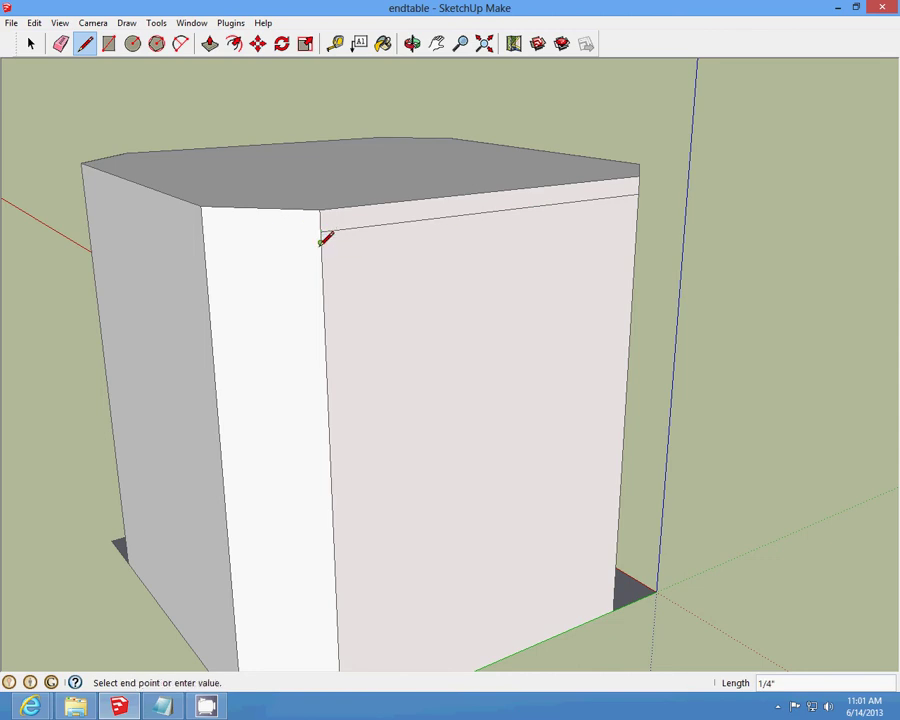
{"action": "left_click", "coordinate": [638, 202]}
{"action": "left_click", "coordinate": [320, 242]}
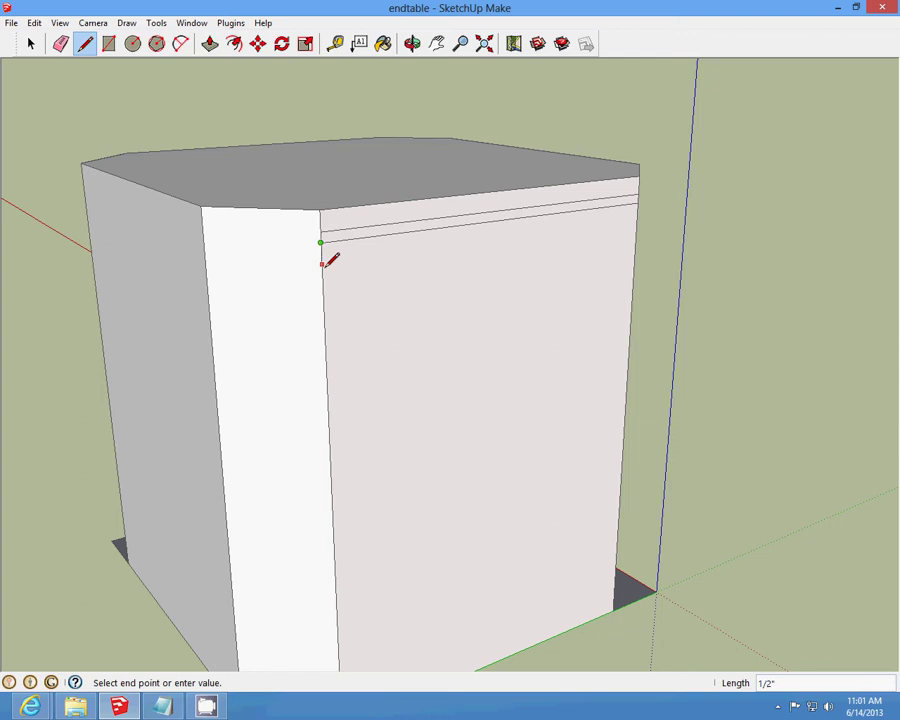
{"action": "left_click", "coordinate": [322, 264]}
{"action": "left_click", "coordinate": [322, 264]}
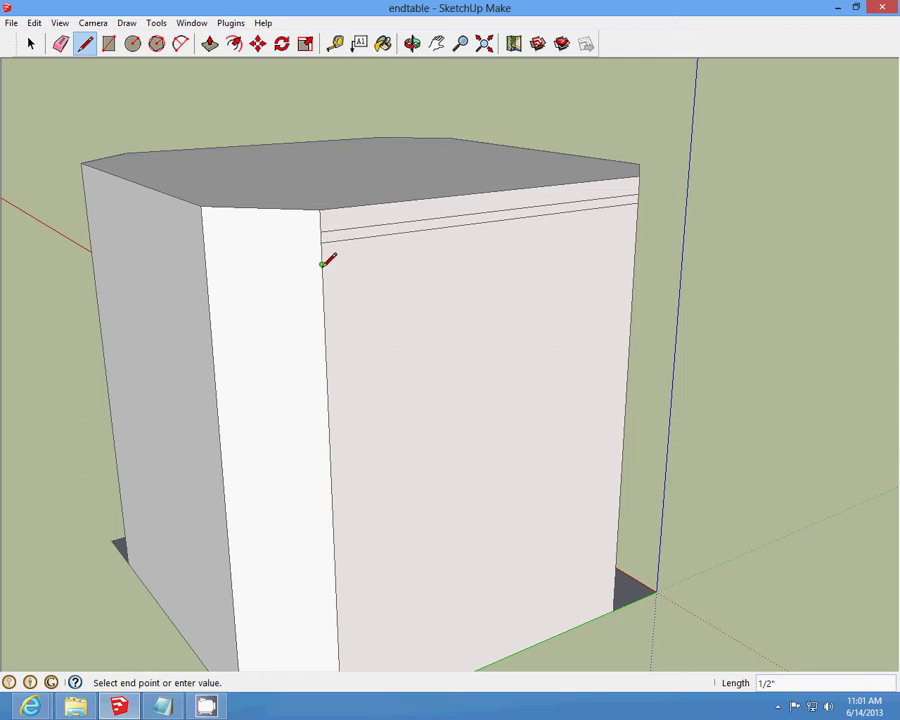
{"action": "left_click", "coordinate": [636, 218]}
- Add a fourth horizontal line across the green-axis side face, 1/4" below the third
{"action": "left_click", "coordinate": [322, 264]}
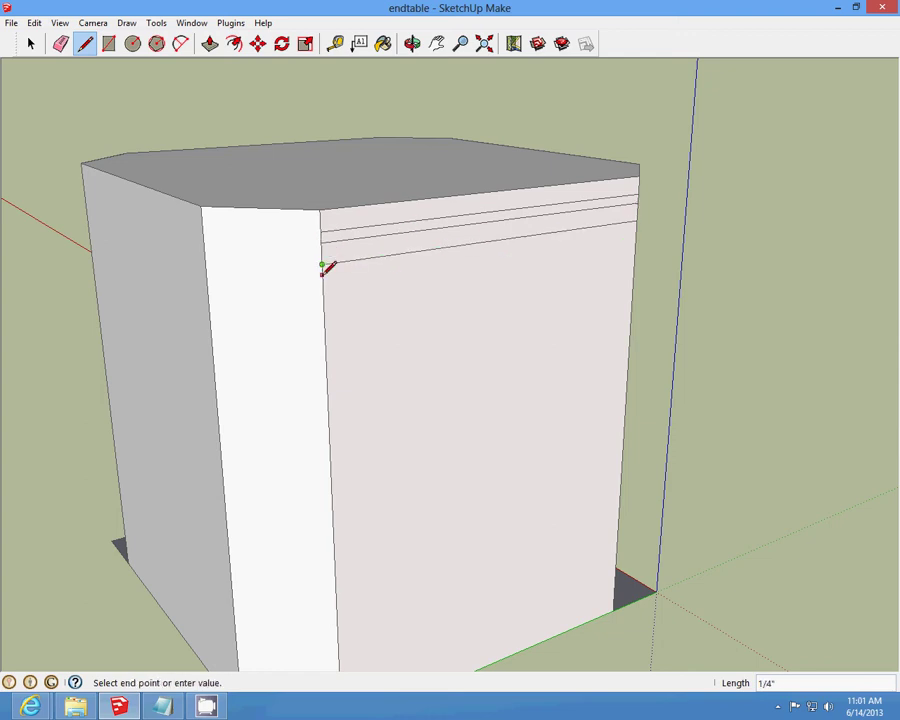
{"action": "left_click", "coordinate": [321, 273]}
{"action": "left_click", "coordinate": [321, 273]}
{"action": "left_click", "coordinate": [83, 47]}
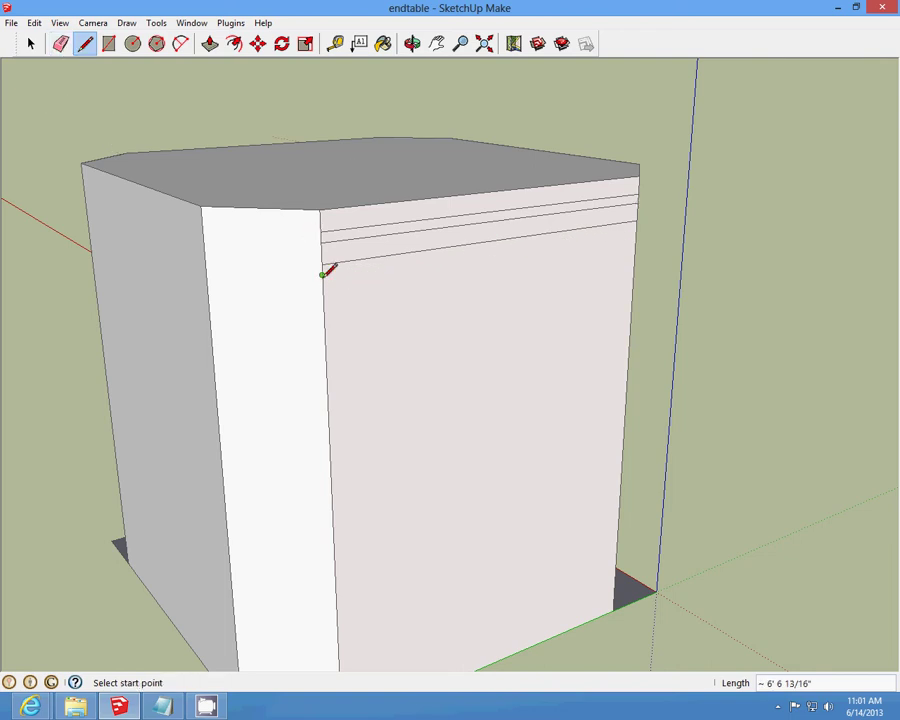
{"action": "left_click", "coordinate": [322, 273]}
{"action": "left_click", "coordinate": [637, 227]}
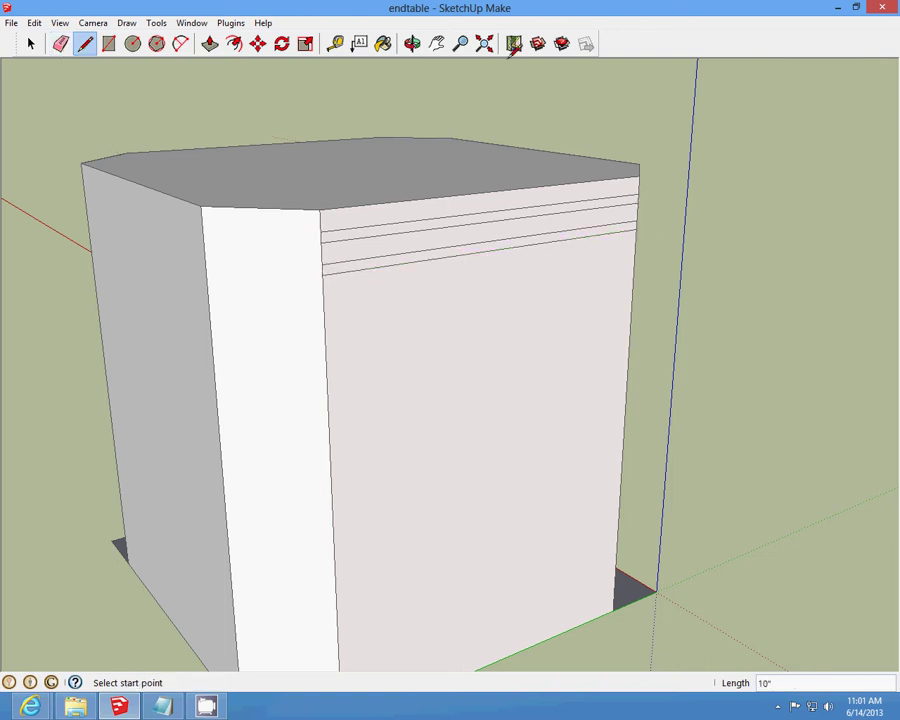
{"action": "left_click", "coordinate": [412, 43]}
{"action": "left_click_drag", "start_coordinate": [671, 220], "coordinate": [518, 288]}
{"action": "left_click_drag", "start_coordinate": [138, 275], "coordinate": [502, 448]}
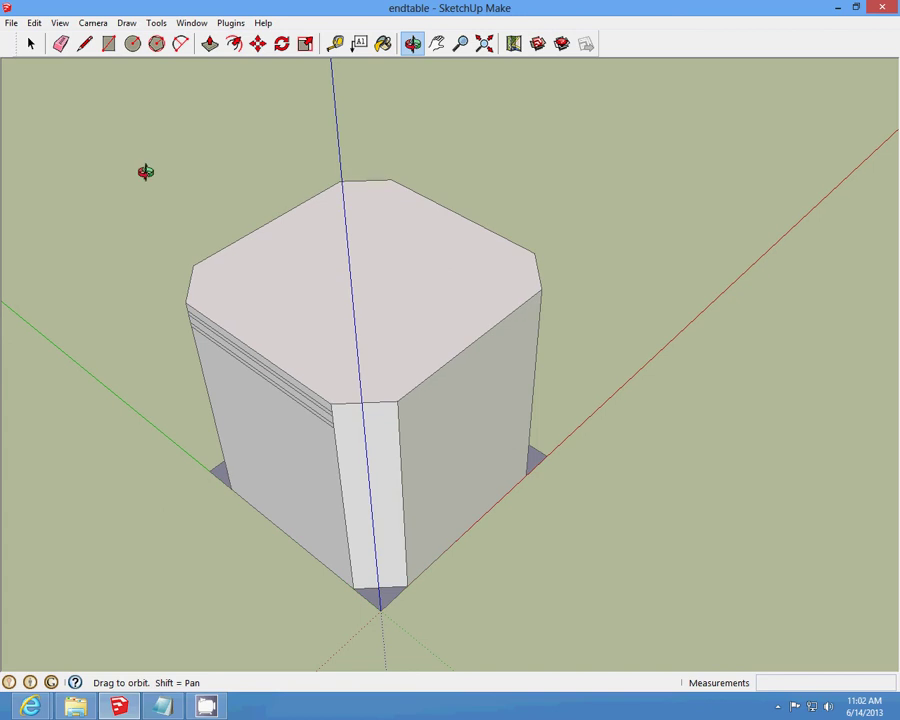
{"action": "left_click", "coordinate": [28, 52]}
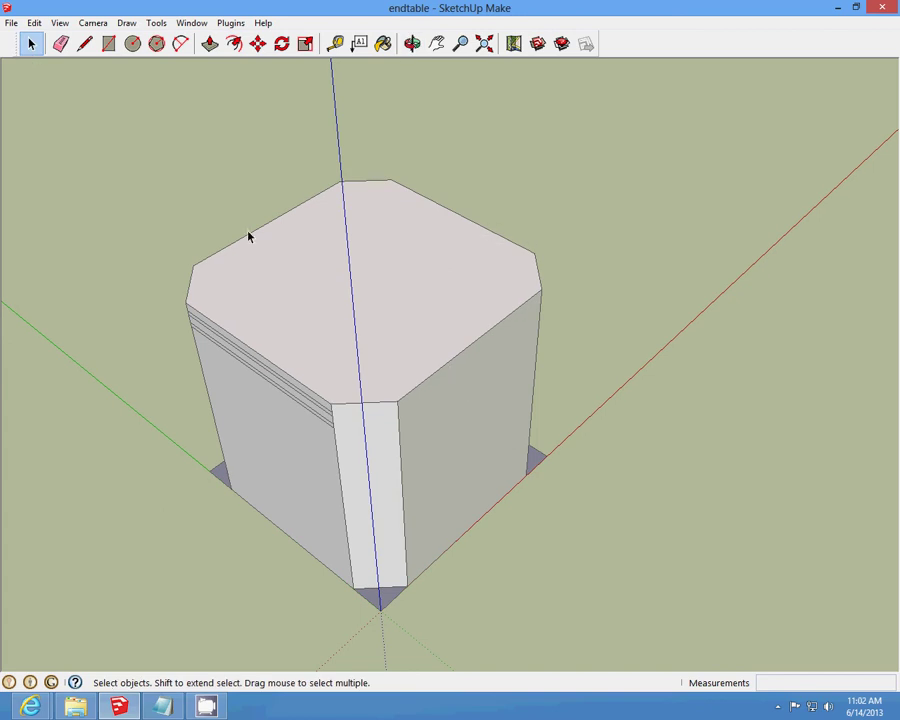
{"action": "left_click", "coordinate": [412, 43]}
{"action": "left_click_drag", "start_coordinate": [360, 260], "coordinate": [373, 226]}
{"action": "key", "text": "l"}
{"action": "scroll", "coordinate": [334, 242], "scroll_direction": "up", "scroll_amount": 2}
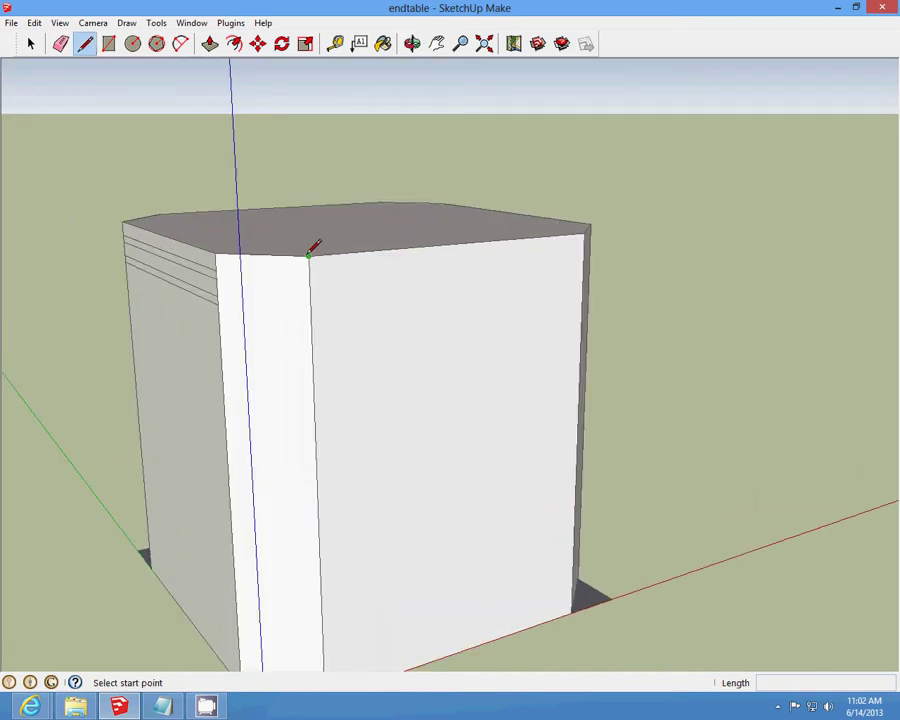
{"action": "left_click", "coordinate": [309, 254]}
{"action": "left_click", "coordinate": [310, 299]}
{"action": "left_click", "coordinate": [33, 22]}
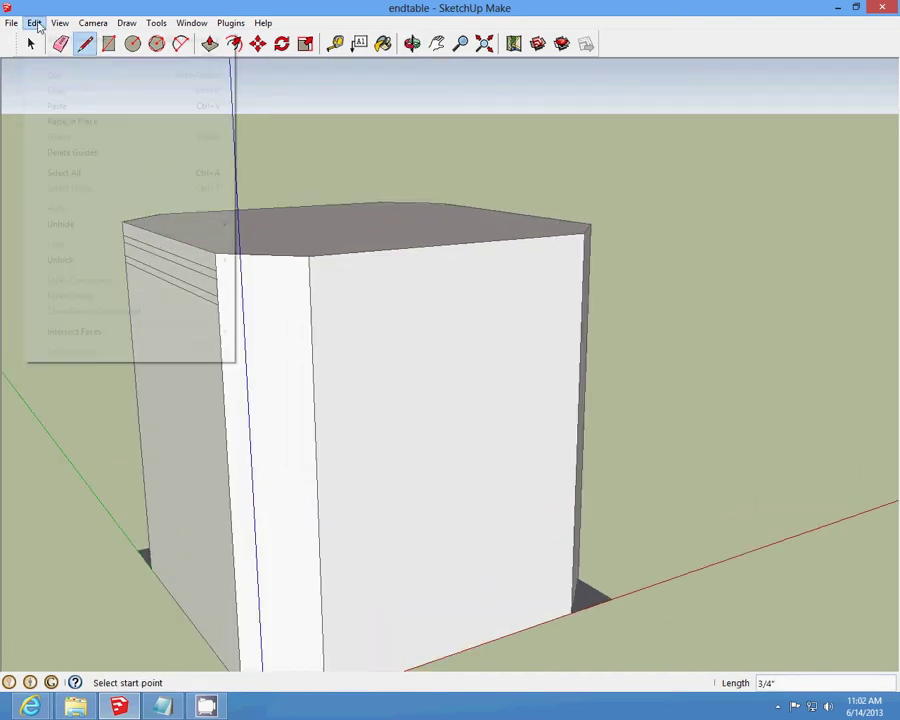
{"action": "left_click", "coordinate": [70, 37]}
- Draw two horizontal lines across the side face along the red axis, 1/2" below its upper edge and 1/4" below that
{"action": "left_click", "coordinate": [309, 255]}
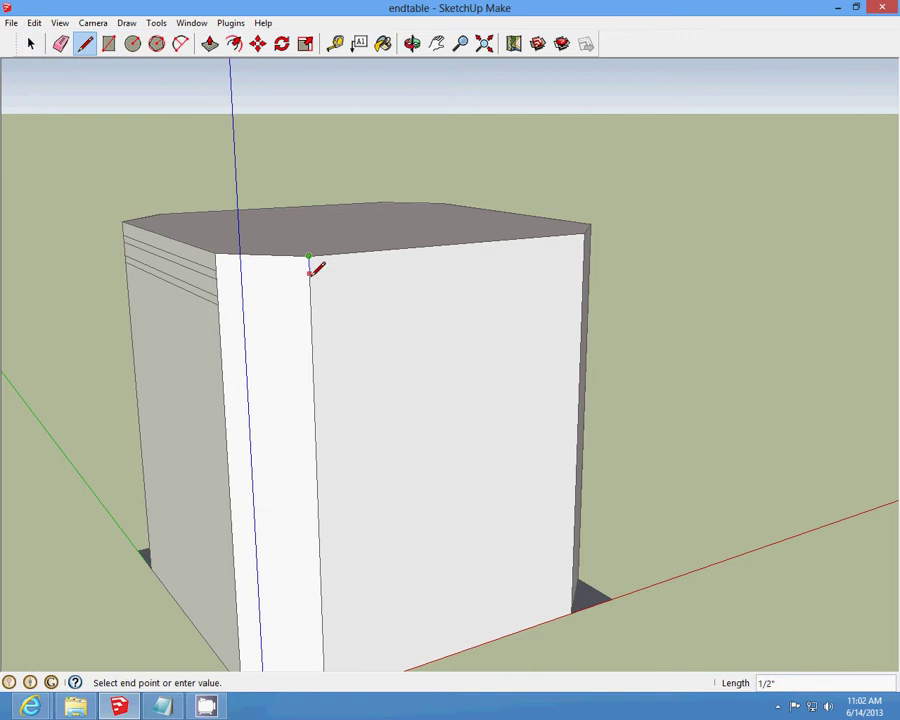
{"action": "left_click", "coordinate": [310, 268]}
{"action": "left_click", "coordinate": [309, 269]}
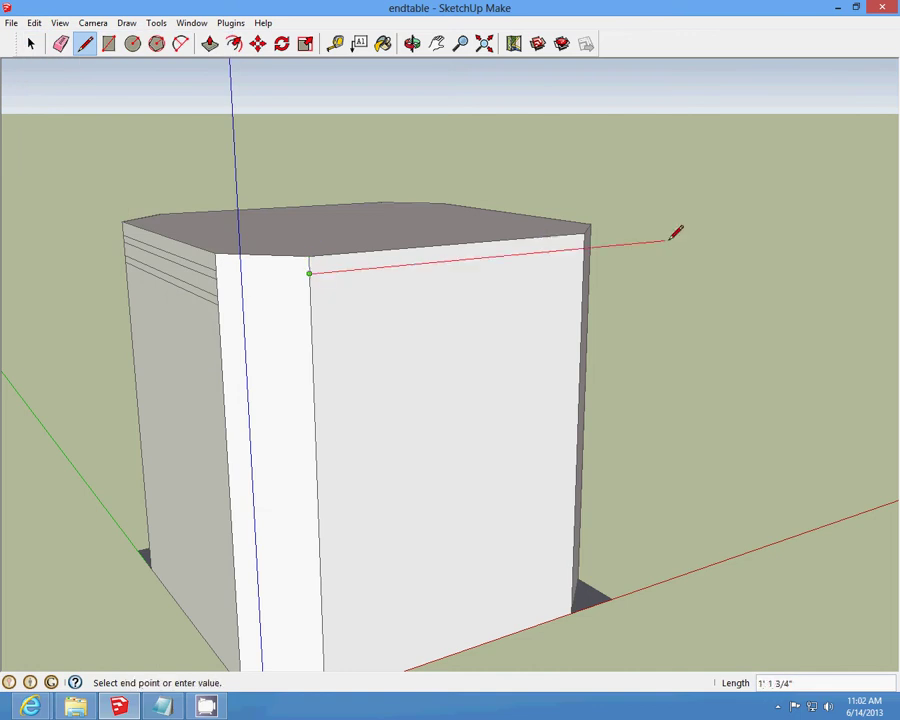
{"action": "left_click", "coordinate": [585, 246]}
{"action": "left_click", "coordinate": [309, 273]}
{"action": "scroll", "coordinate": [309, 273], "scroll_direction": "up", "scroll_amount": 2}
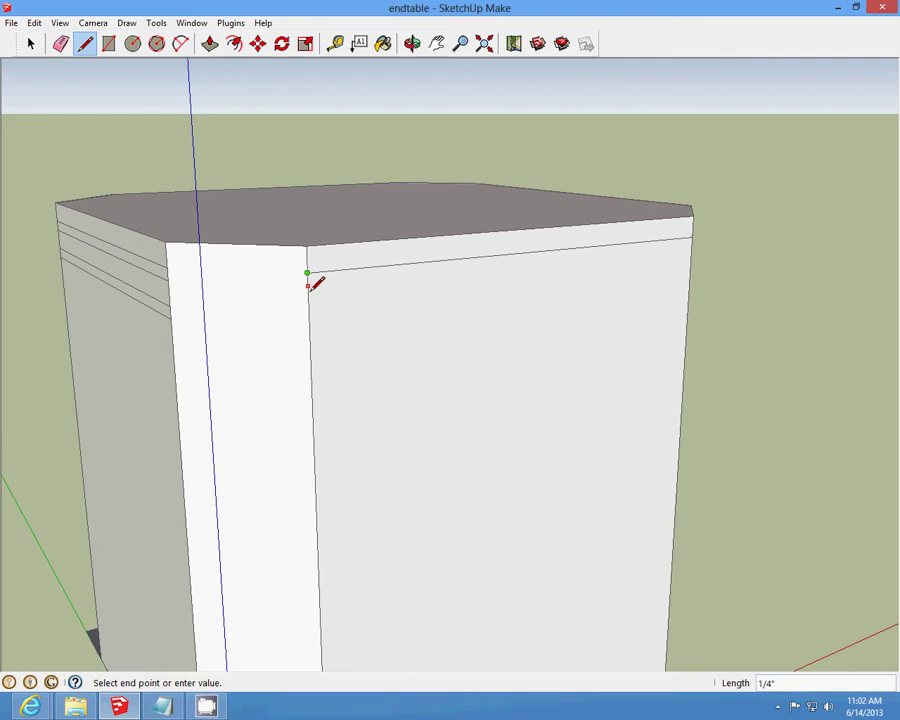
{"action": "left_click", "coordinate": [308, 286]}
{"action": "left_click", "coordinate": [308, 286]}
{"action": "left_click", "coordinate": [691, 245]}
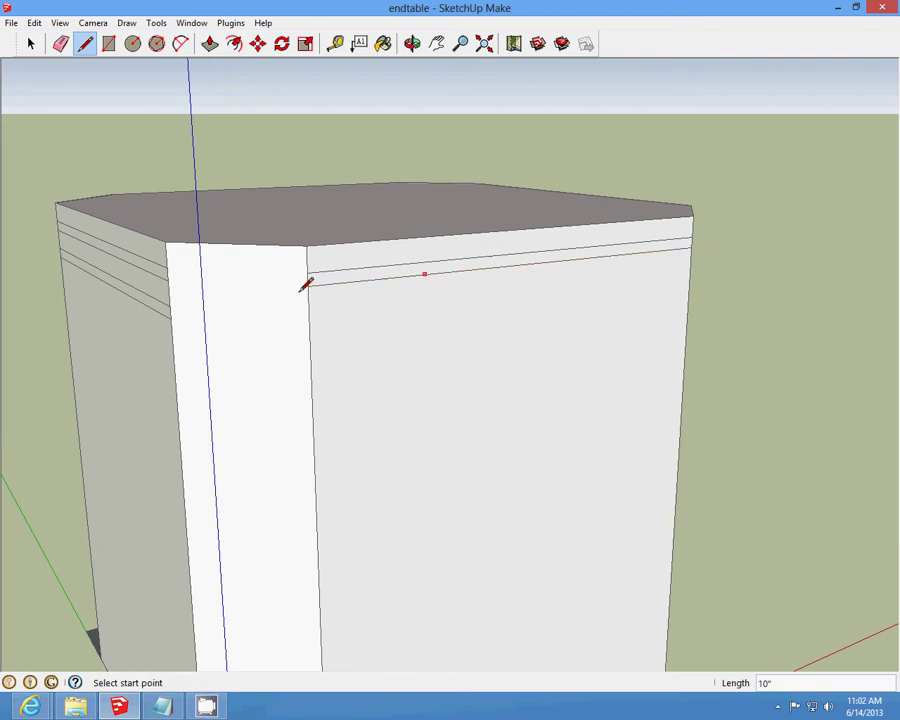
- Add two more horizontal lines to the red-axis side face, 1/2" below the second line and 1/4" below that
{"action": "left_click", "coordinate": [308, 286]}
{"action": "left_click", "coordinate": [309, 311]}
{"action": "left_click", "coordinate": [308, 312]}
{"action": "left_click", "coordinate": [691, 266]}
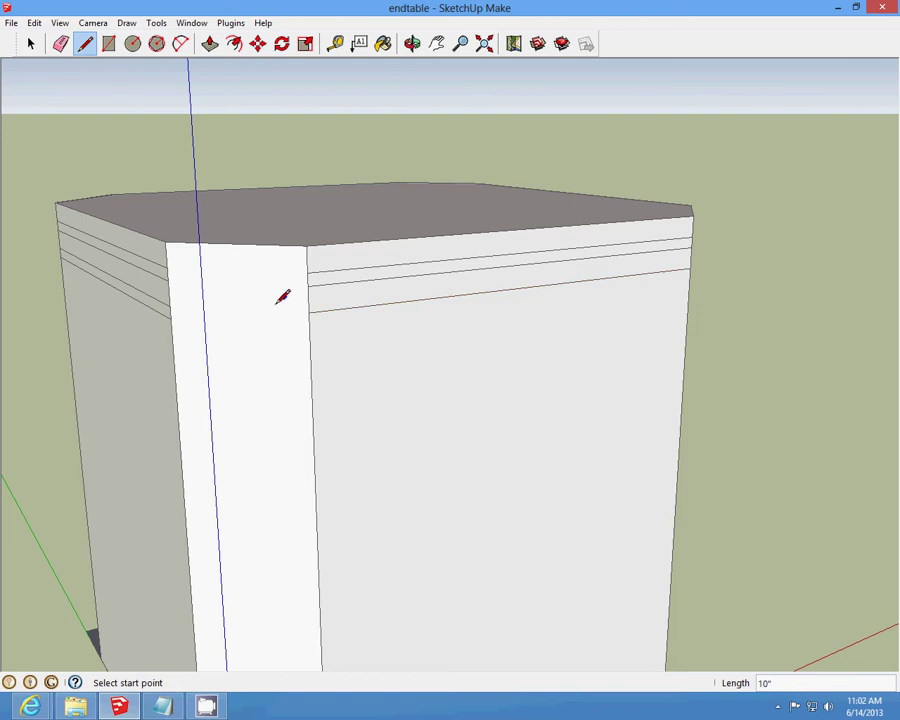
{"action": "left_click", "coordinate": [309, 312]}
{"action": "left_click", "coordinate": [309, 324]}
{"action": "left_click", "coordinate": [309, 325]}
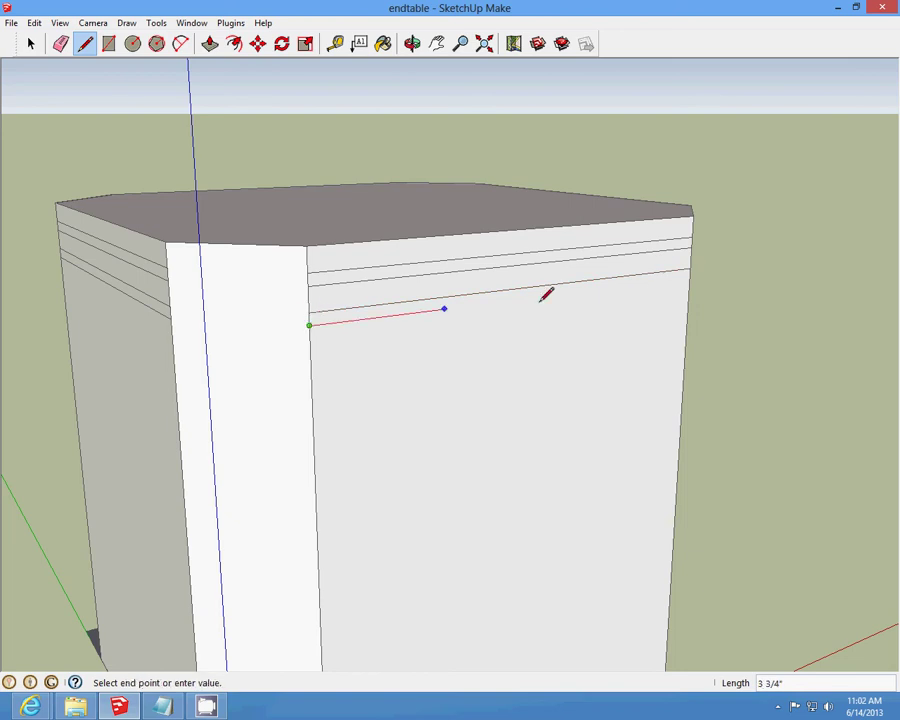
{"action": "left_click", "coordinate": [690, 275]}
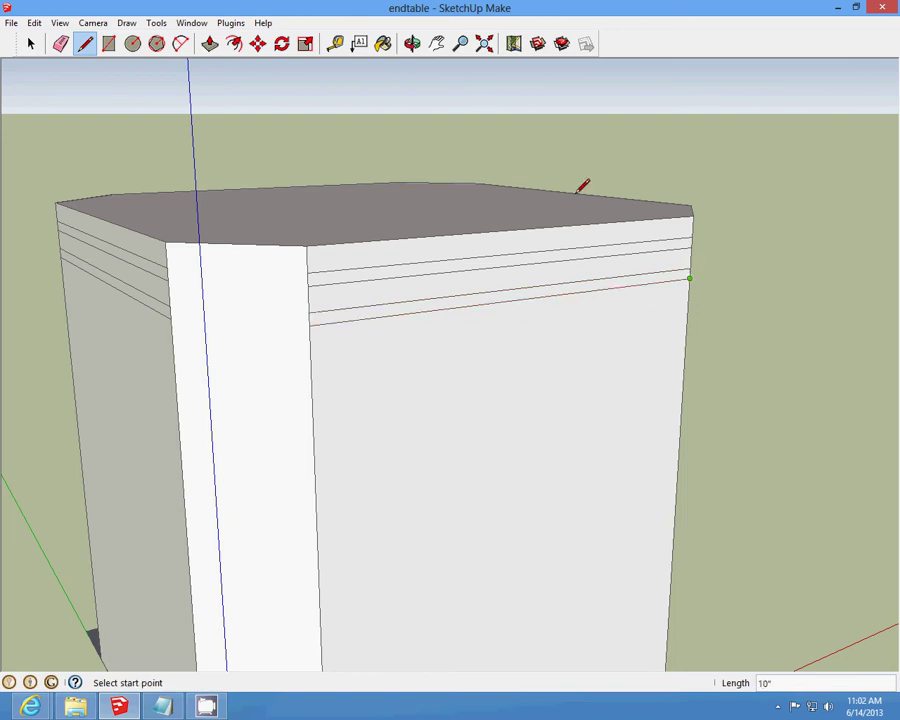
{"action": "left_click", "coordinate": [778, 707]}
{"action": "right_click", "coordinate": [763, 632]}
{"action": "left_click", "coordinate": [800, 585]}
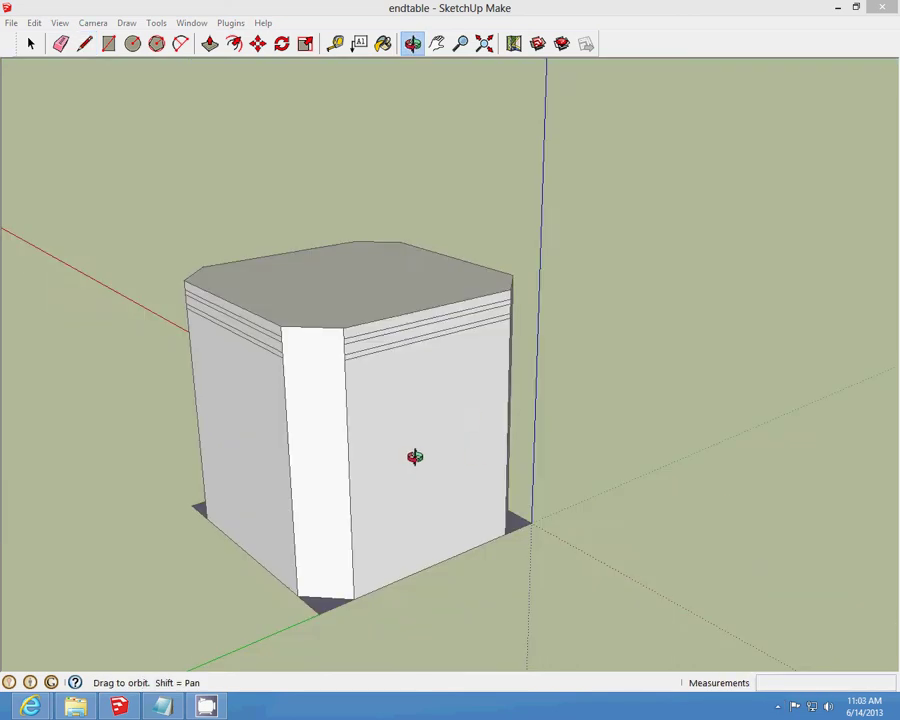
- Connect the uppermost side lines with a line across the chamfered corner face on the green axis
{"action": "middle_click_drag", "start_coordinate": [412, 454], "coordinate": [360, 325]}
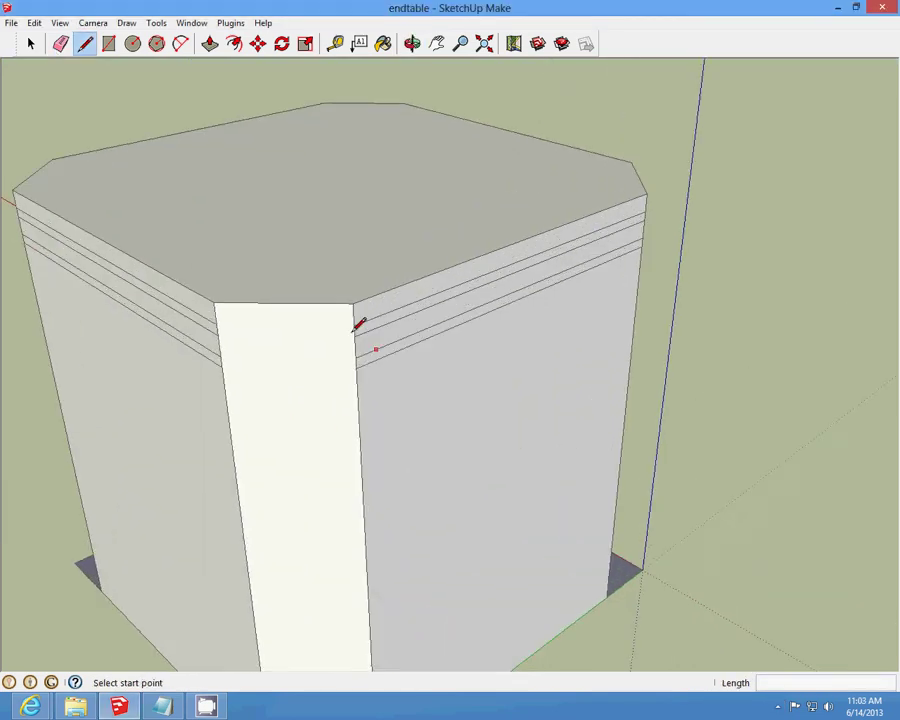
{"action": "scroll", "coordinate": [280, 325], "scroll_direction": "up", "scroll_amount": 2}
{"action": "left_click", "coordinate": [195, 333]}
{"action": "left_click", "coordinate": [382, 334]}
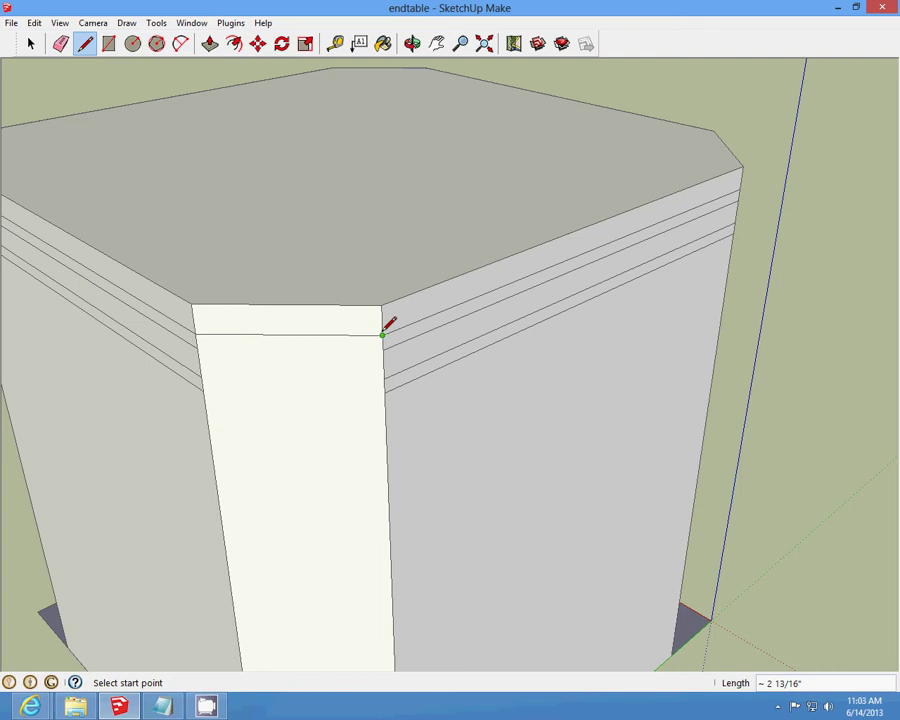
- Connect the uppermost side lines with a line across the chamfered corner face at the origin
{"action": "left_click", "coordinate": [412, 43]}
{"action": "mouse_move", "coordinate": [330, 200]}
{"action": "left_mouse_down"}
{"action": "mouse_move", "coordinate": [108, 452]}
{"action": "mouse_move", "coordinate": [306, 446]}
{"action": "mouse_move", "coordinate": [383, 371]}
{"action": "mouse_move", "coordinate": [245, 380]}
{"action": "mouse_move", "coordinate": [373, 394]}
{"action": "left_mouse_up"}
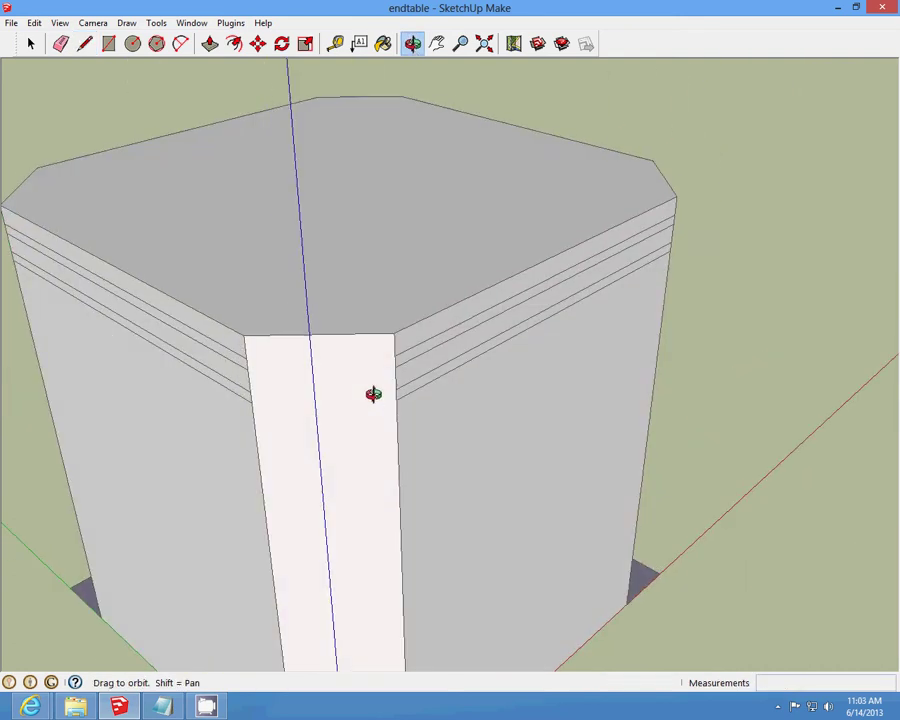
{"action": "left_click", "coordinate": [85, 43]}
{"action": "left_click", "coordinate": [246, 357]}
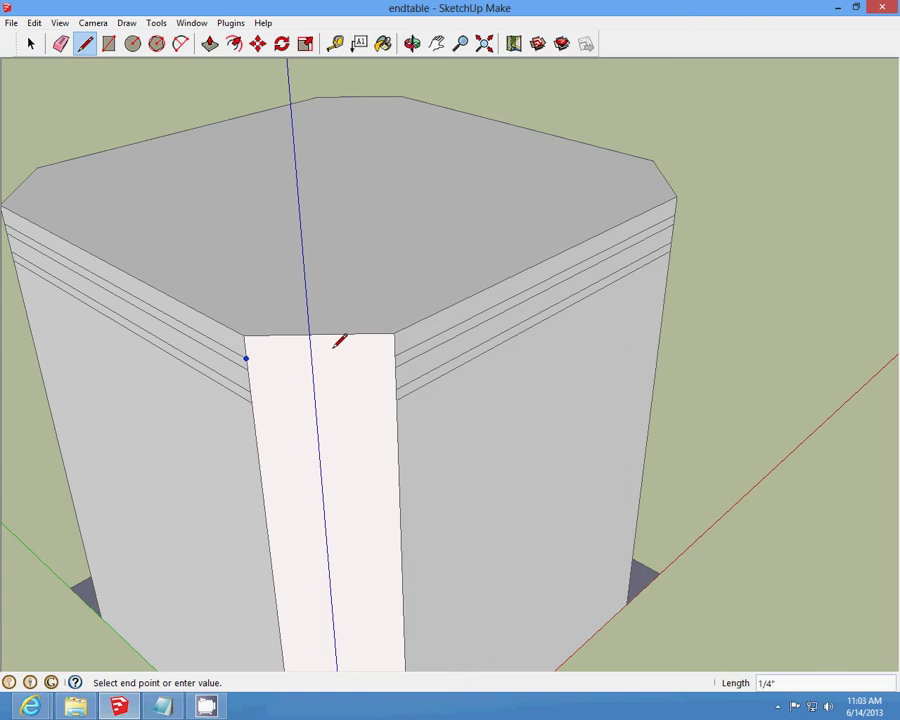
{"action": "left_click", "coordinate": [395, 354]}
- Connect the uppermost side lines with a line across the chamfered corner face on the red axis
{"action": "left_click", "coordinate": [413, 45]}
{"action": "scroll", "coordinate": [617, 348], "scroll_direction": "down", "scroll_amount": 5}
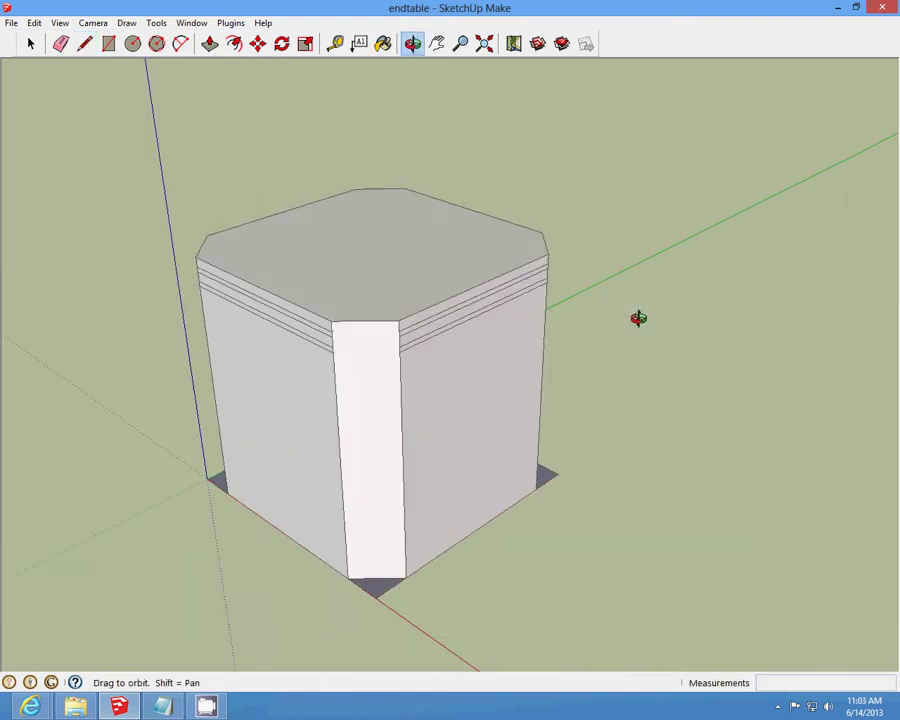
{"action": "left_click_drag", "start_coordinate": [637, 317], "coordinate": [255, 289]}
{"action": "scroll", "coordinate": [311, 339], "scroll_direction": "up", "scroll_amount": 5}
{"action": "key", "text": "l"}
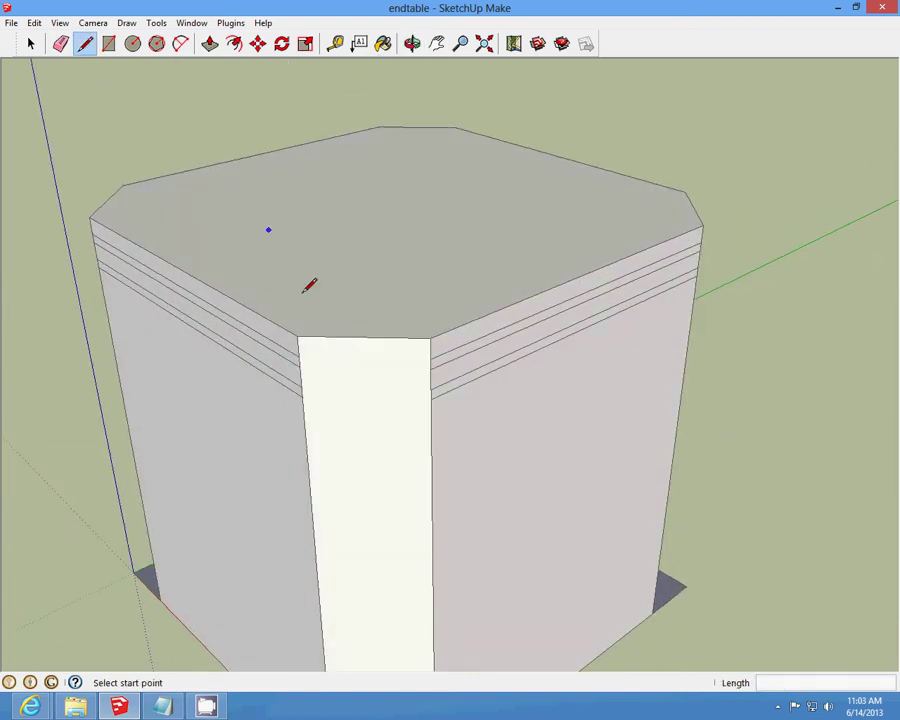
{"action": "left_click", "coordinate": [299, 355]}
{"action": "left_click", "coordinate": [430, 358]}
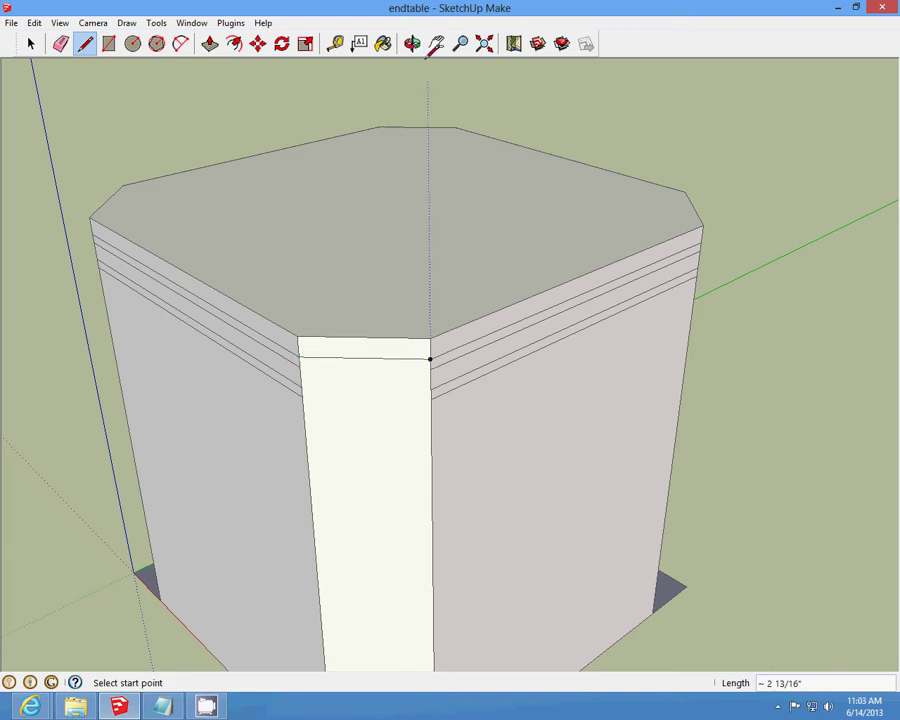
- Connect the uppermost side lines with a line across the chamfered corner face opposite the origin
{"action": "left_click", "coordinate": [417, 47]}
{"action": "scroll", "coordinate": [532, 327], "scroll_direction": "down", "scroll_amount": 2}
{"action": "left_click_drag", "start_coordinate": [530, 327], "coordinate": [262, 352]}
{"action": "scroll", "coordinate": [323, 384], "scroll_direction": "up", "scroll_amount": 3}
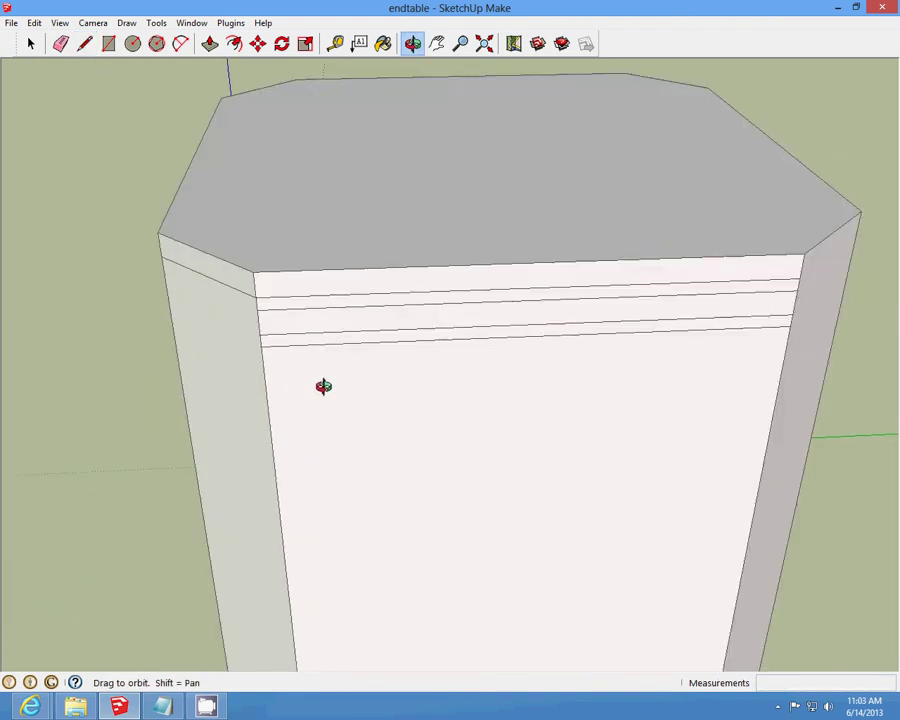
{"action": "scroll", "coordinate": [162, 353], "scroll_direction": "down", "scroll_amount": 5}
{"action": "left_click_drag", "start_coordinate": [162, 353], "coordinate": [299, 362]}
{"action": "scroll", "coordinate": [307, 289], "scroll_direction": "up", "scroll_amount": 4}
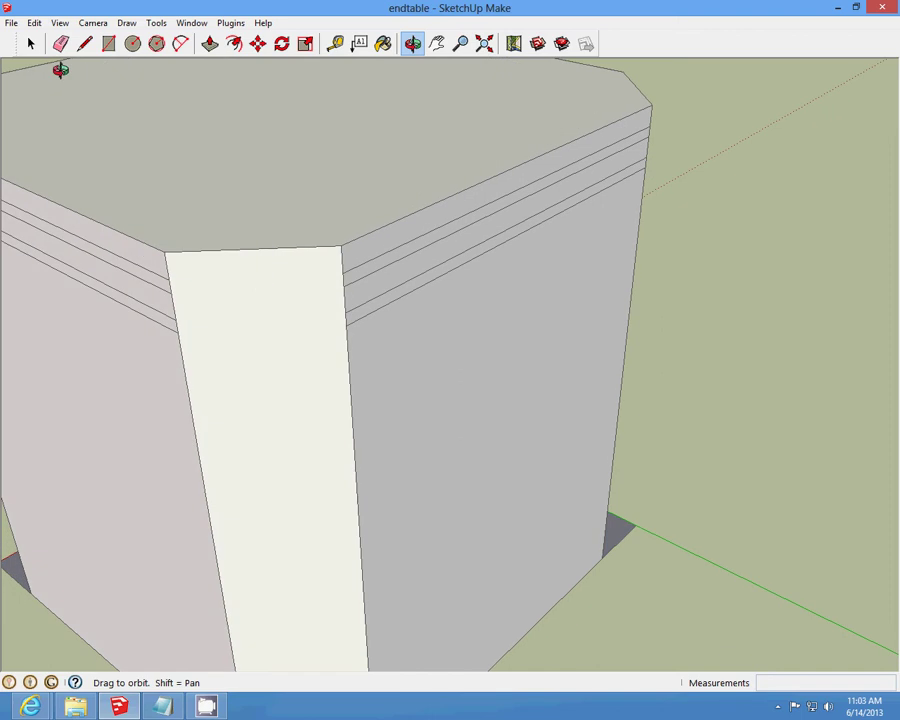
{"action": "left_click", "coordinate": [85, 43]}
{"action": "left_click", "coordinate": [169, 278]}
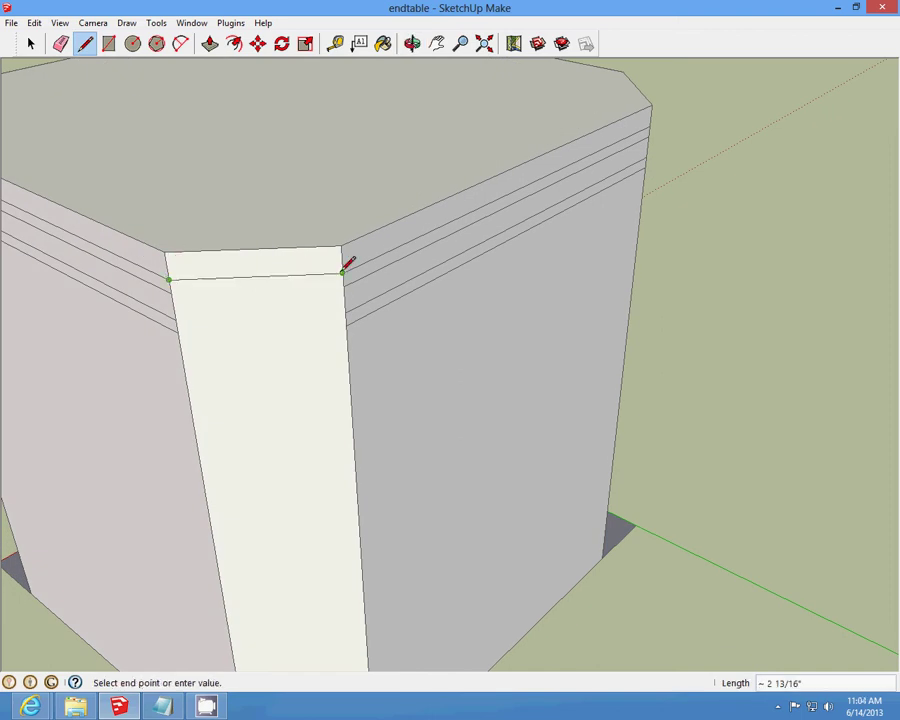
{"action": "left_click", "coordinate": [345, 266]}
- Hide the top face of the block
{"action": "scroll", "coordinate": [350, 260], "scroll_direction": "down", "scroll_amount": 3}
{"action": "left_click", "coordinate": [30, 43]}
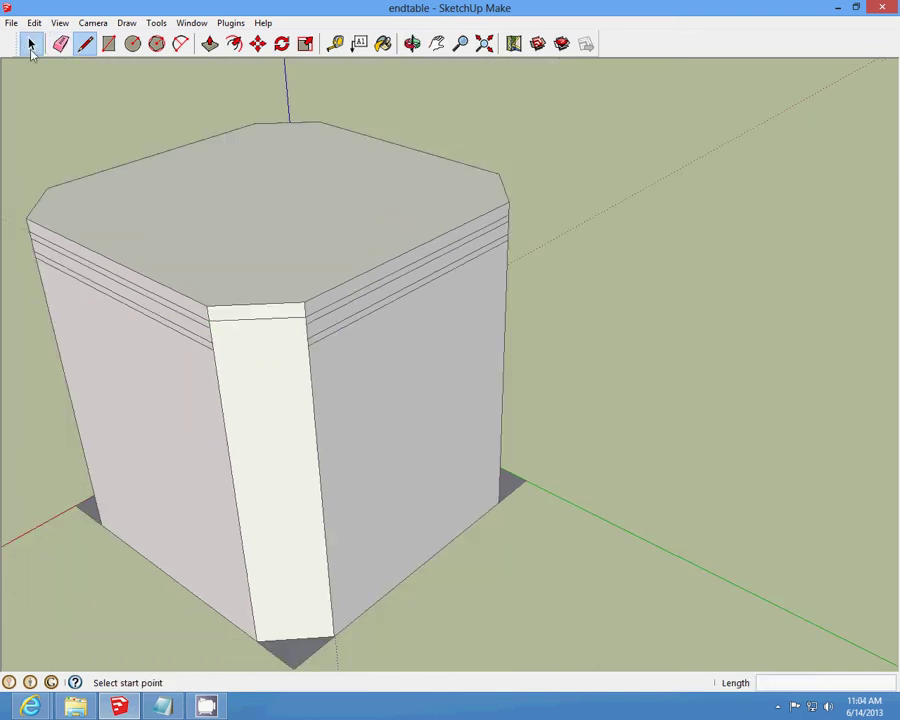
{"action": "left_click", "coordinate": [183, 201]}
{"action": "left_click", "coordinate": [34, 22]}
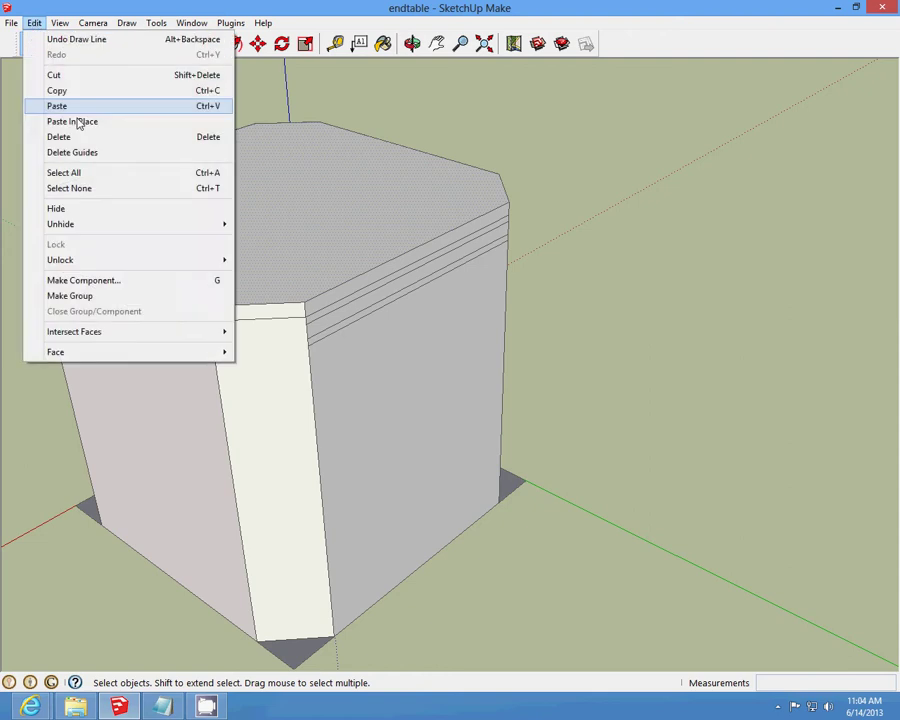
{"action": "left_click", "coordinate": [70, 208]}
- Draw a line inside the block joining the midpoints of the chamfer lines at the corner opposite the origin and the green-axis corner
{"action": "left_click", "coordinate": [412, 44]}
{"action": "left_click_drag", "start_coordinate": [440, 255], "coordinate": [345, 262]}
{"action": "scroll", "coordinate": [350, 270], "scroll_direction": "up", "scroll_amount": 3}
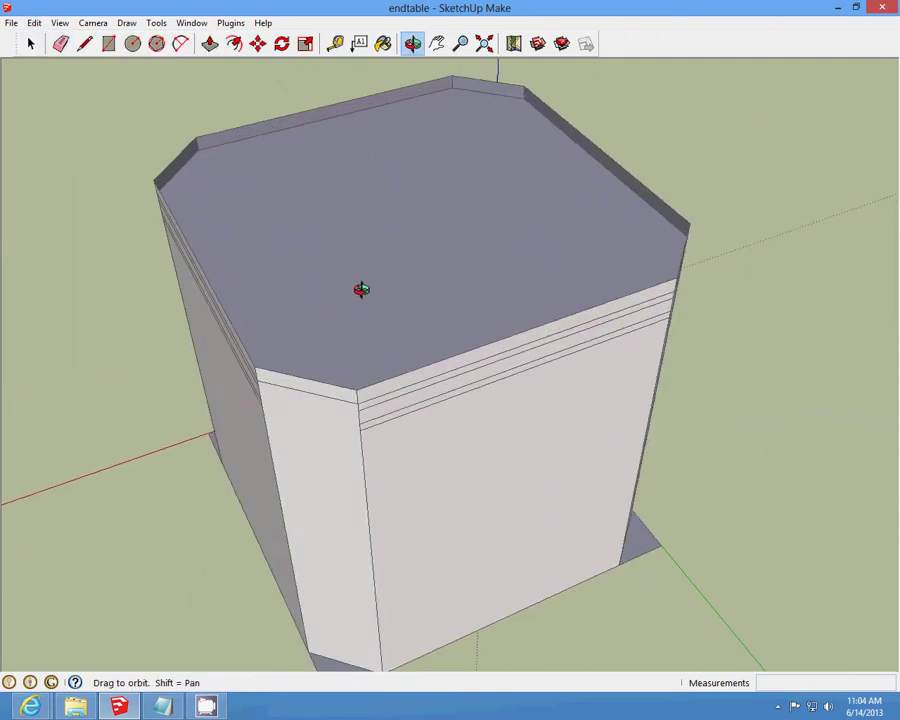
{"action": "left_click", "coordinate": [86, 46]}
{"action": "scroll", "coordinate": [275, 325], "scroll_direction": "up", "scroll_amount": 2}
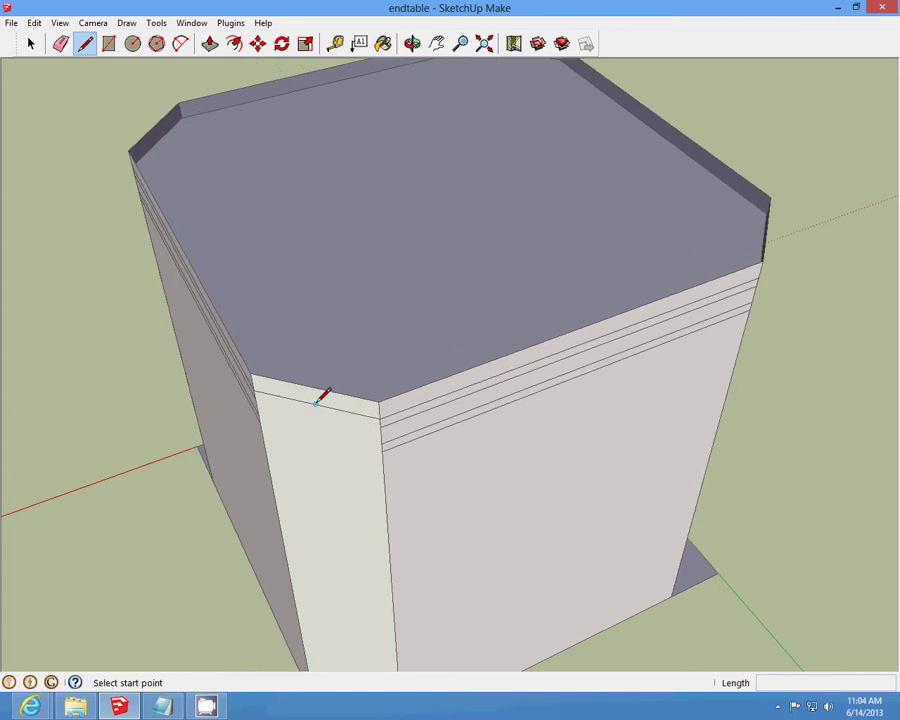
{"action": "left_click", "coordinate": [316, 401]}
{"action": "scroll", "coordinate": [317, 399], "scroll_direction": "down", "scroll_amount": 2}
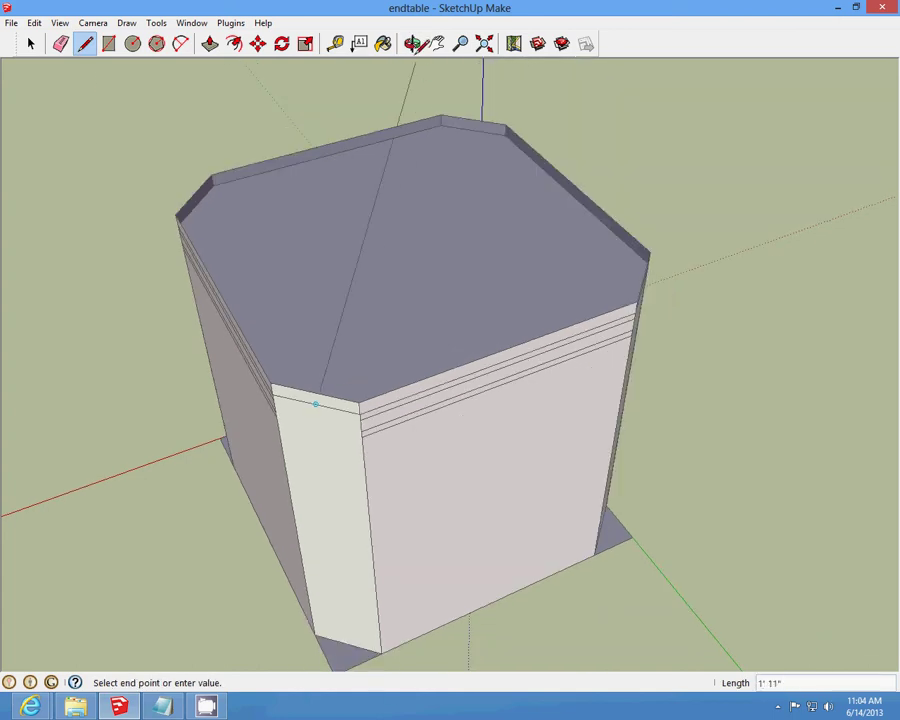
{"action": "middle_click_drag", "start_coordinate": [434, 154], "coordinate": [643, 274]}
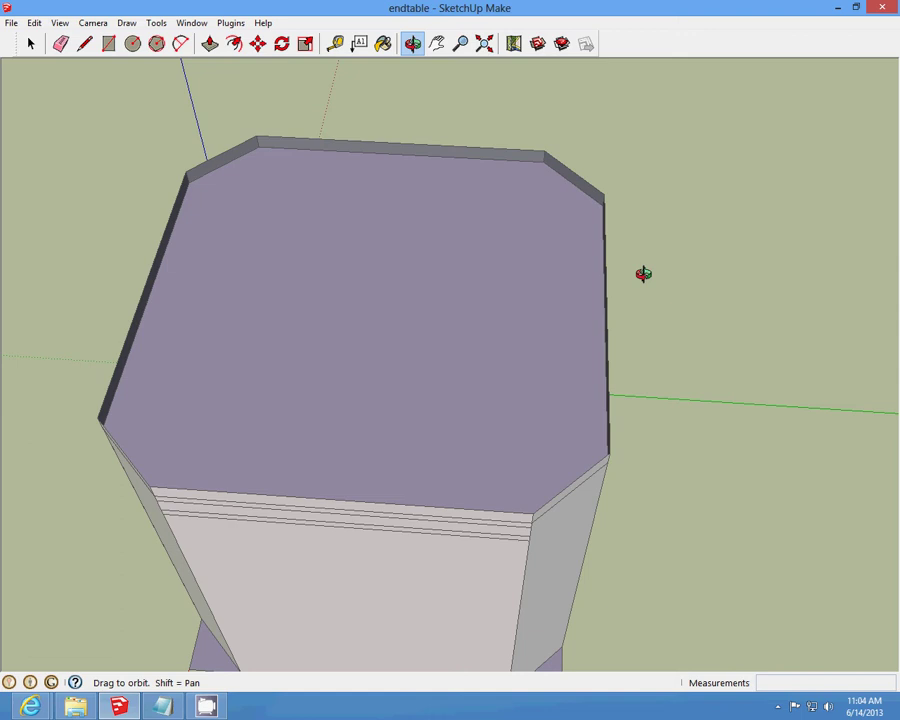
{"action": "left_click", "coordinate": [85, 43]}
{"action": "scroll", "coordinate": [410, 205], "scroll_direction": "up", "scroll_amount": 2}
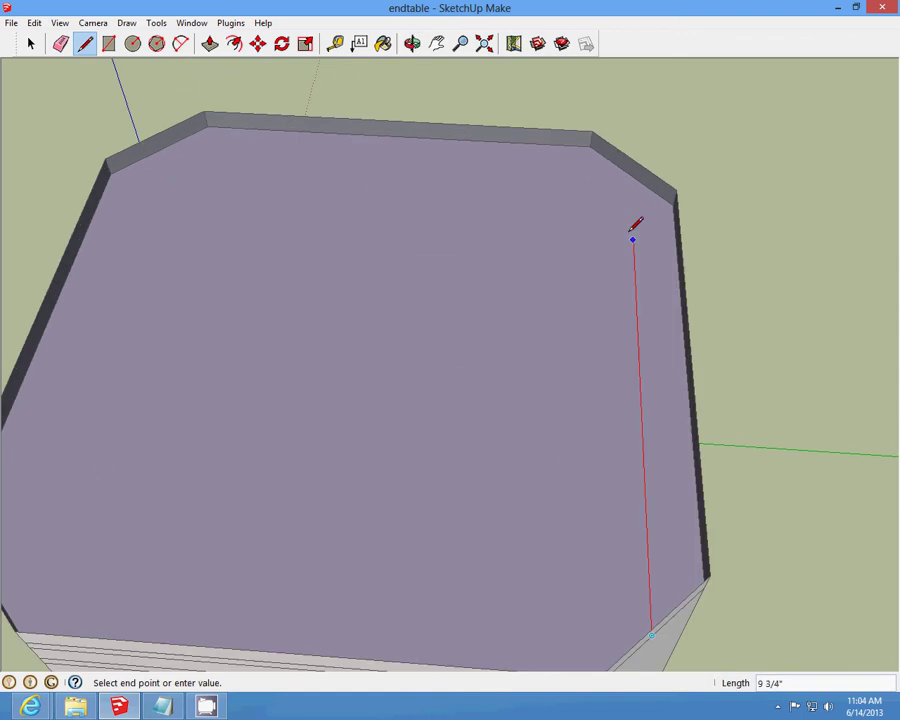
{"action": "left_click", "coordinate": [630, 176]}
- Draw a line inside the block joining the midpoints of the chamfer lines at the origin corner and the red-axis corner
{"action": "left_click", "coordinate": [162, 150]}
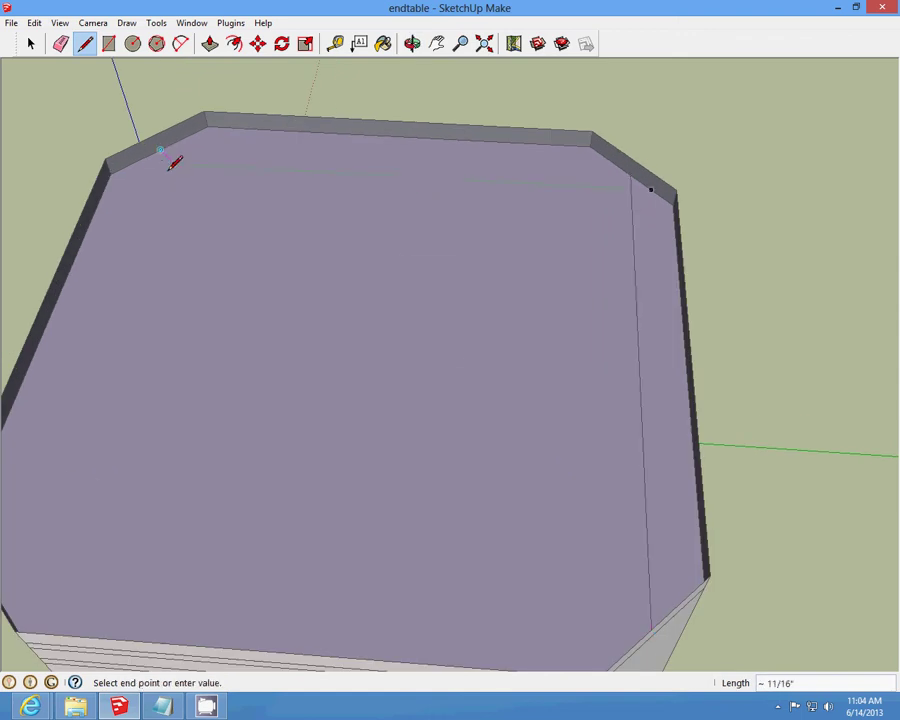
{"action": "scroll", "coordinate": [170, 168], "scroll_direction": "down", "scroll_amount": 3}
{"action": "scroll", "coordinate": [8, 382], "scroll_direction": "up", "scroll_amount": 1}
{"action": "left_click", "coordinate": [412, 43]}
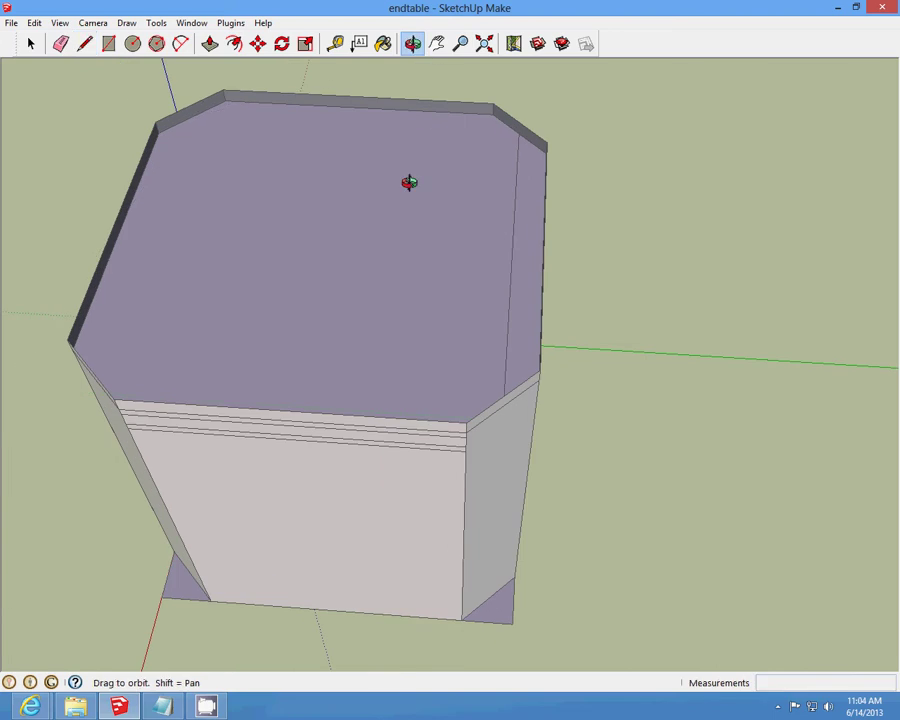
{"action": "left_click_drag", "start_coordinate": [410, 183], "coordinate": [358, 478]}
{"action": "left_click", "coordinate": [85, 44]}
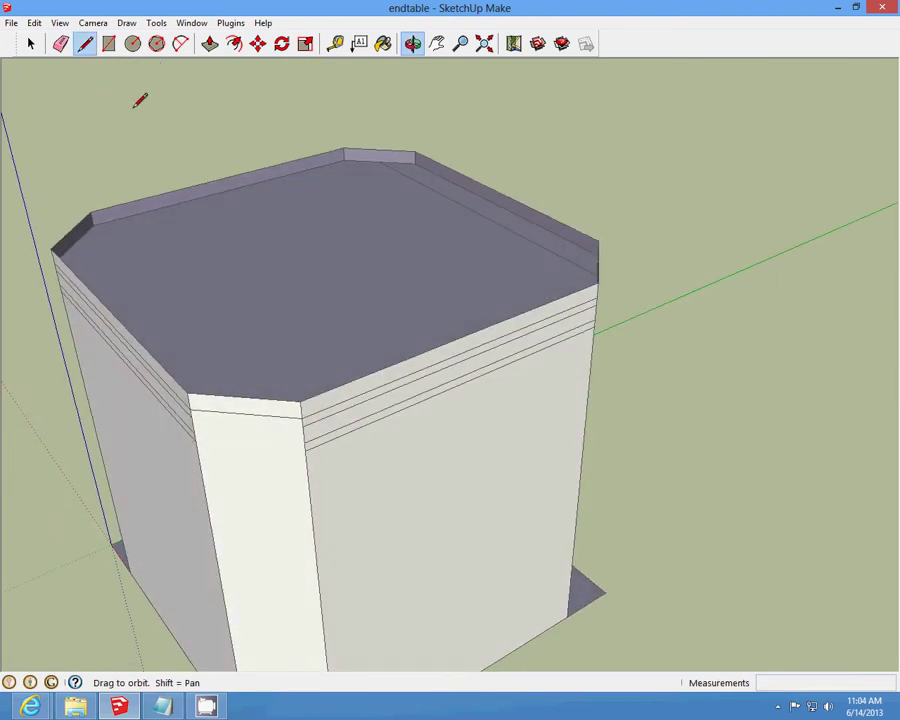
{"action": "left_click", "coordinate": [77, 242]}
{"action": "left_click", "coordinate": [242, 413]}
- Split the red-axis chamfer face with a 1' 1 1/2" vertical line from its horizontal line's midpoint to its bottom edge
{"action": "scroll", "coordinate": [305, 286], "scroll_direction": "down", "scroll_amount": 3}
{"action": "scroll", "coordinate": [213, 509], "scroll_direction": "up", "scroll_amount": 3}
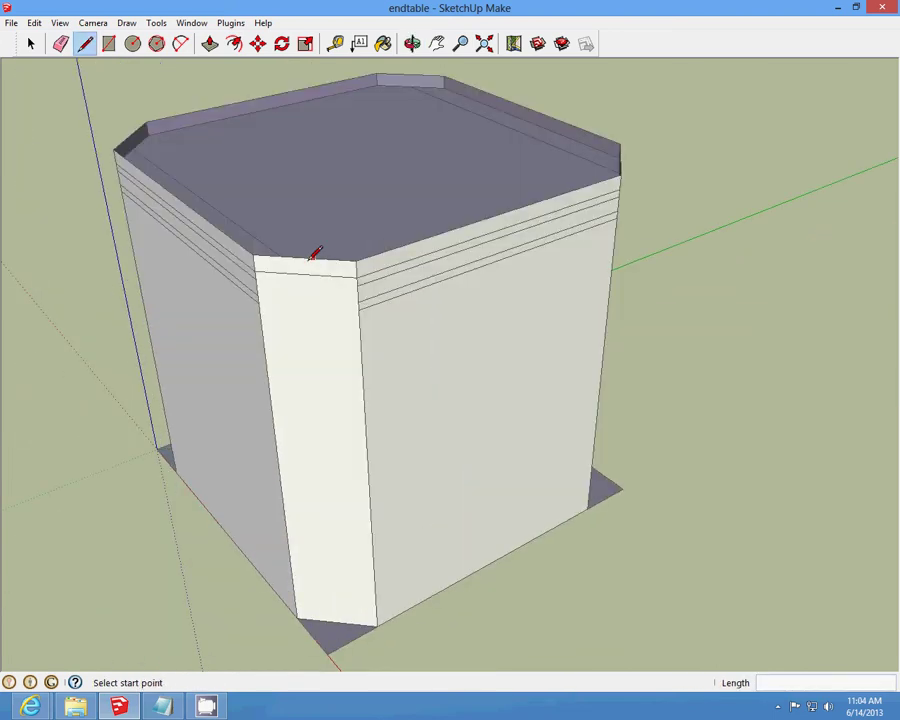
{"action": "left_click", "coordinate": [305, 270]}
{"action": "left_click", "coordinate": [337, 612]}
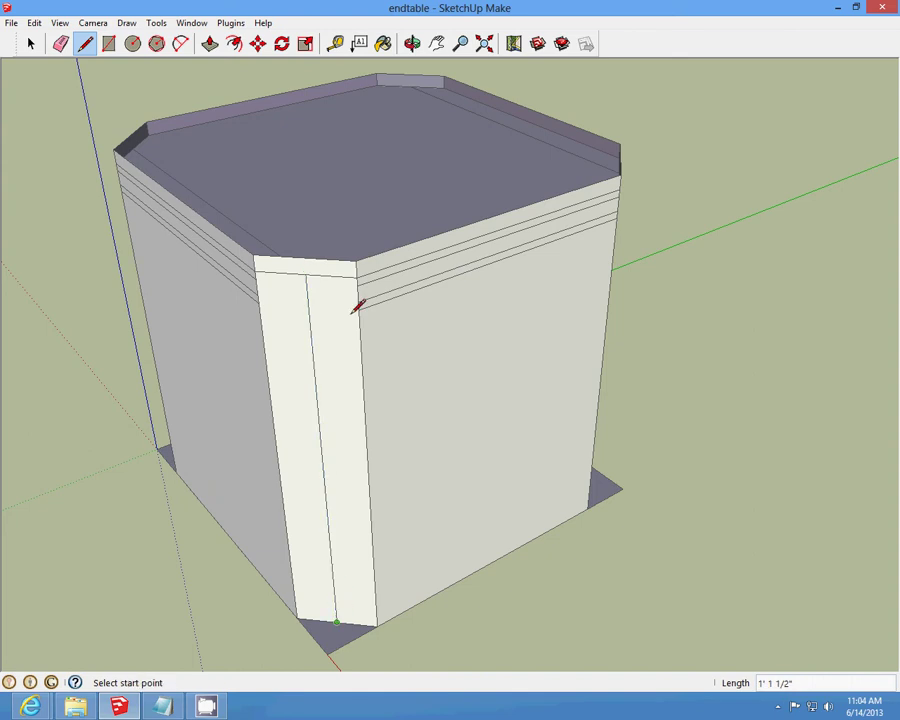
- Split the origin chamfer face with a 1' 1 1/2" vertical line from its horizontal line's midpoint to its bottom edge
{"action": "left_click", "coordinate": [412, 44]}
{"action": "left_click_drag", "start_coordinate": [230, 320], "coordinate": [402, 432]}
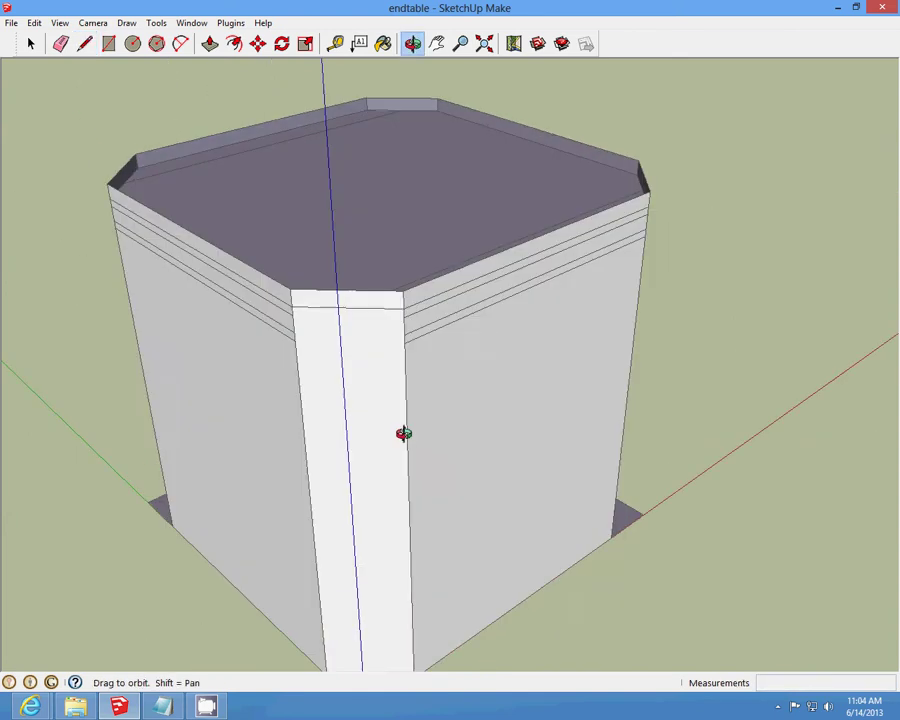
{"action": "left_click", "coordinate": [85, 44]}
{"action": "left_click", "coordinate": [348, 304]}
{"action": "scroll", "coordinate": [350, 305], "scroll_direction": "down", "scroll_amount": 3}
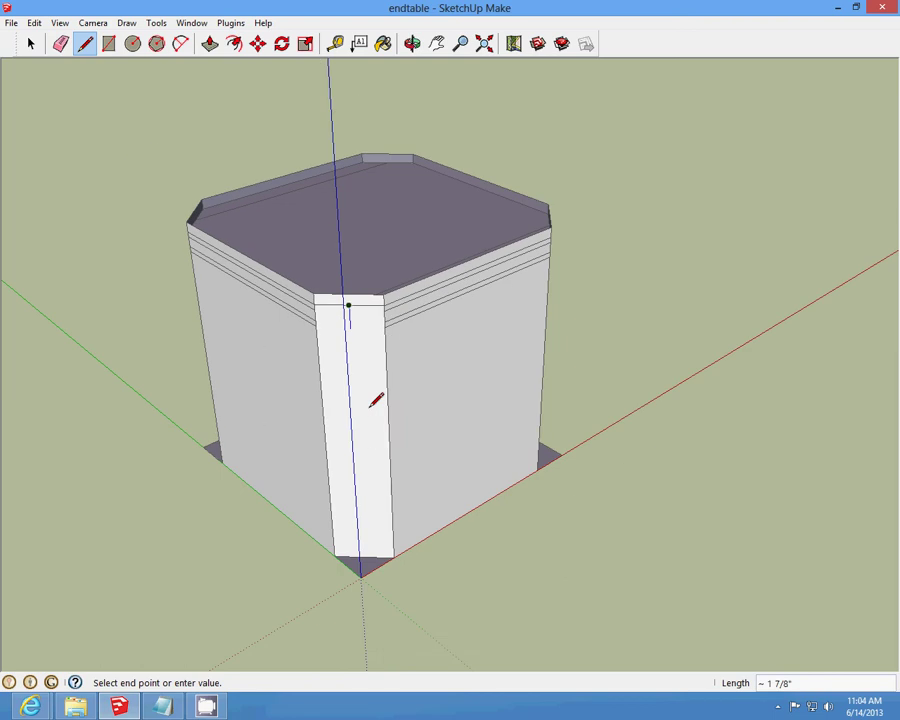
{"action": "left_click", "coordinate": [364, 555]}
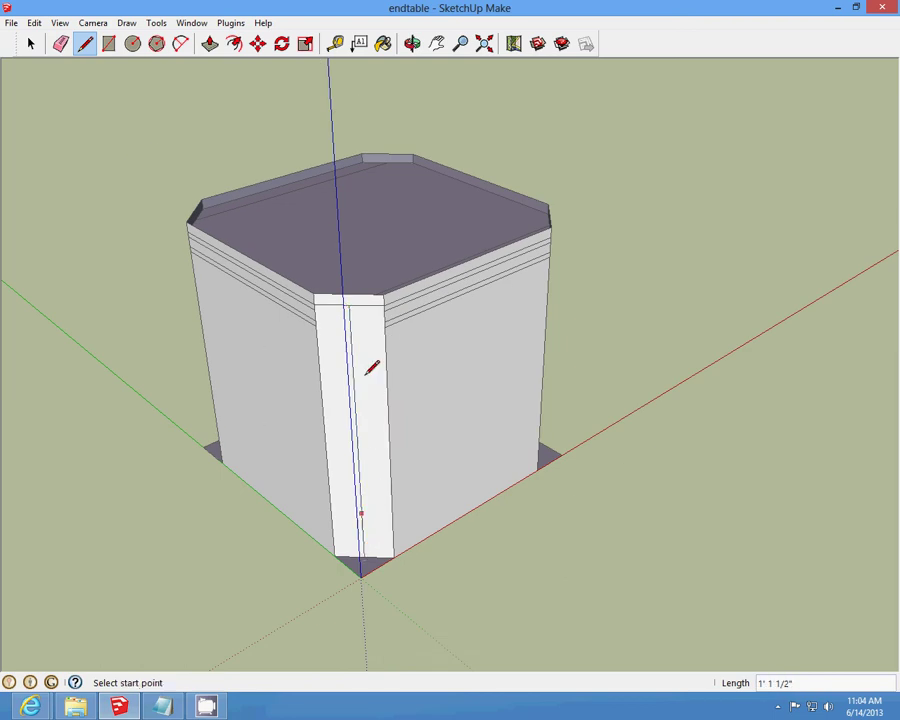
- Split the green-axis chamfer face with a vertical line from its horizontal line's midpoint to its bottom edge
{"action": "left_click", "coordinate": [412, 44]}
{"action": "left_click_drag", "start_coordinate": [382, 300], "coordinate": [371, 527]}
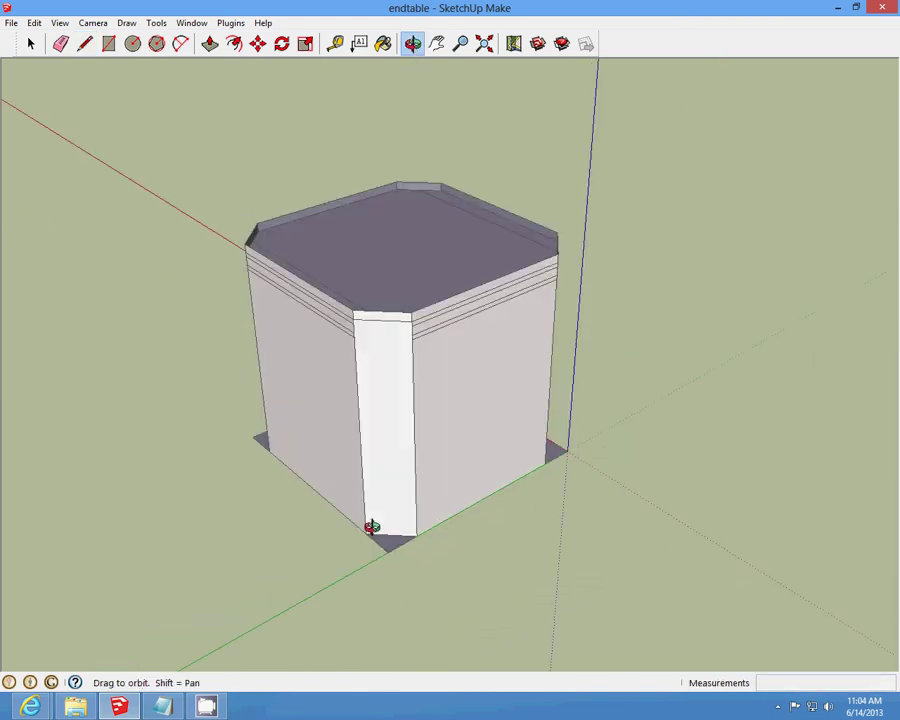
{"action": "left_click", "coordinate": [85, 44]}
{"action": "scroll", "coordinate": [396, 357], "scroll_direction": "up", "scroll_amount": 5}
{"action": "left_click", "coordinate": [378, 300]}
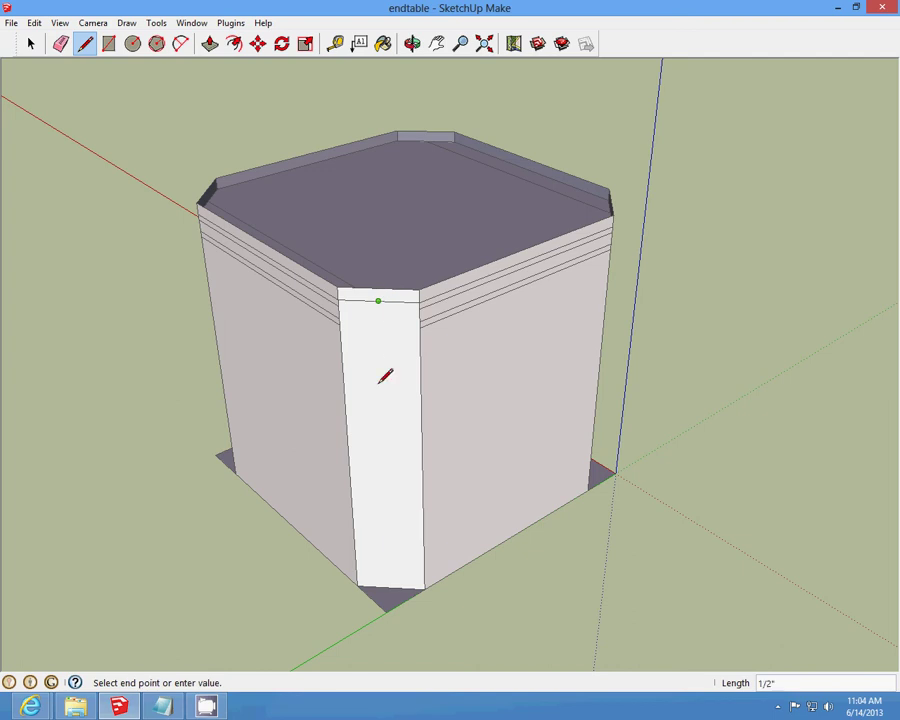
{"action": "left_click", "coordinate": [391, 580]}
- Split the chamfer face opposite the origin with a 1' 1 1/2" vertical line from its horizontal line's midpoint to its bottom edge
{"action": "left_click", "coordinate": [411, 44]}
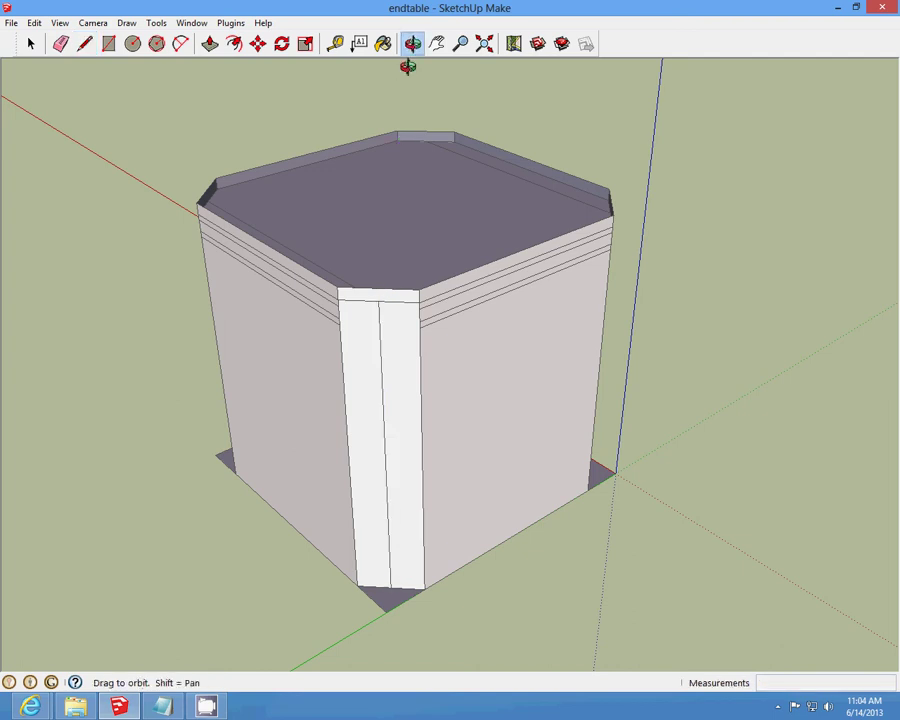
{"action": "left_click_drag", "start_coordinate": [560, 380], "coordinate": [188, 130]}
{"action": "left_click", "coordinate": [85, 44]}
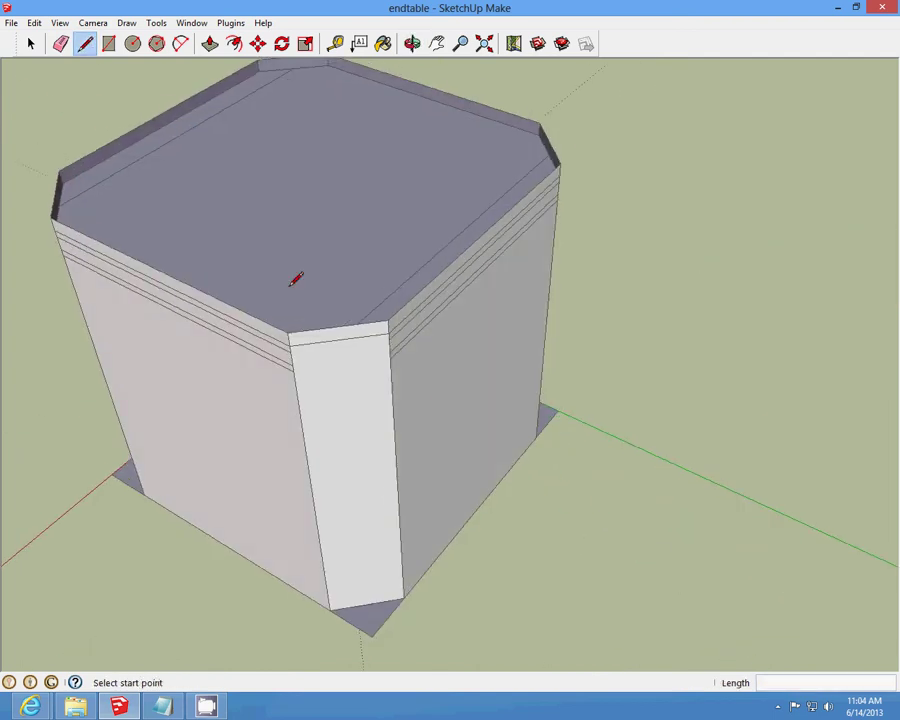
{"action": "left_click", "coordinate": [340, 339]}
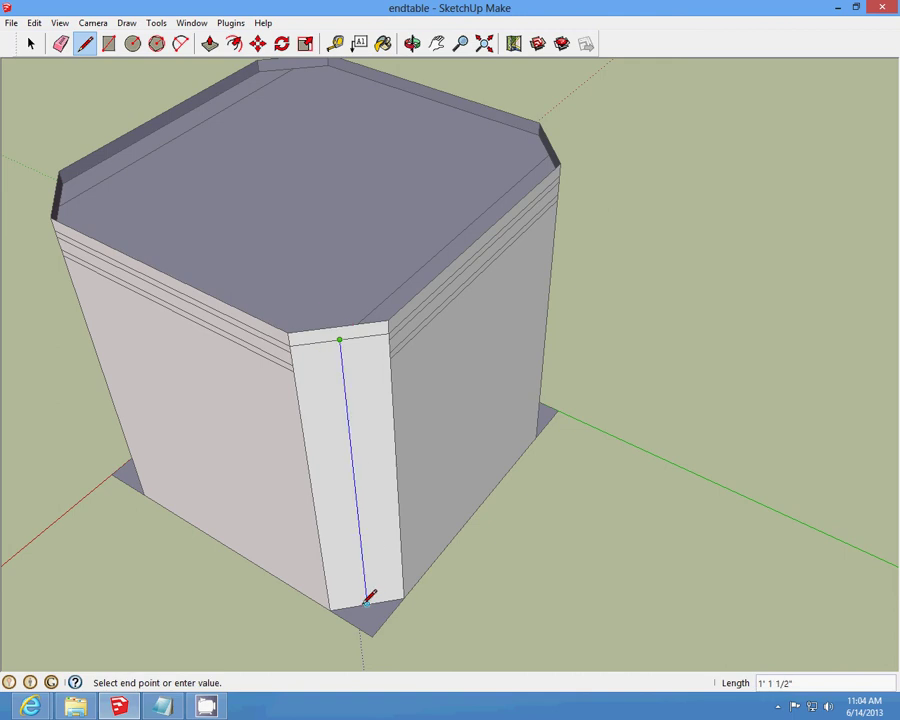
{"action": "left_click", "coordinate": [366, 604]}
- Cut away both halves of the chamfer face opposite the origin, below its horizontal line
{"action": "left_click", "coordinate": [31, 44]}
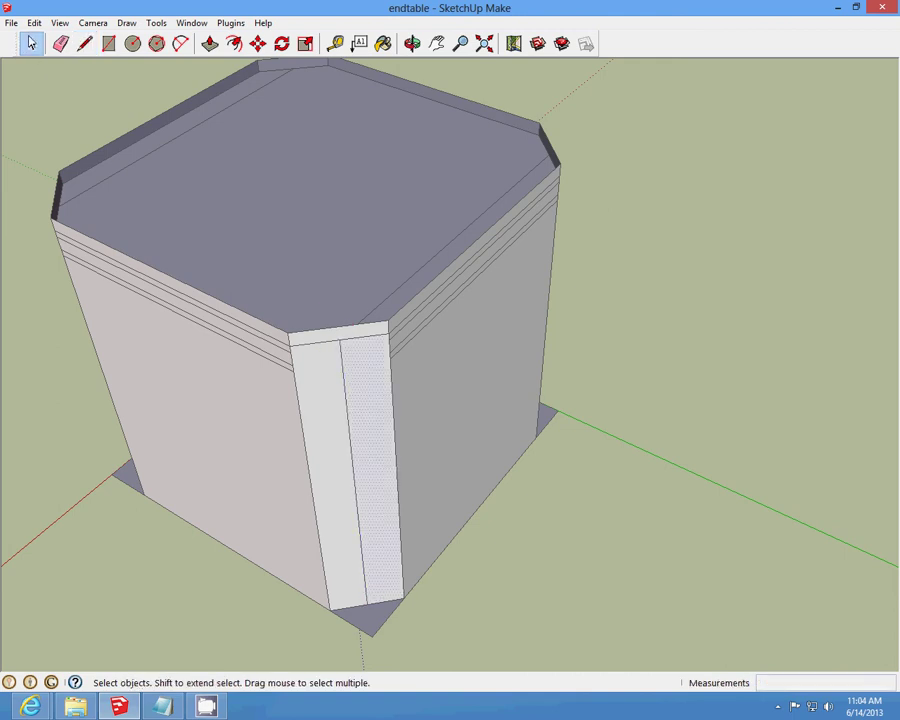
{"action": "left_click", "coordinate": [34, 22]}
{"action": "left_click", "coordinate": [58, 74]}
{"action": "left_click", "coordinate": [333, 385]}
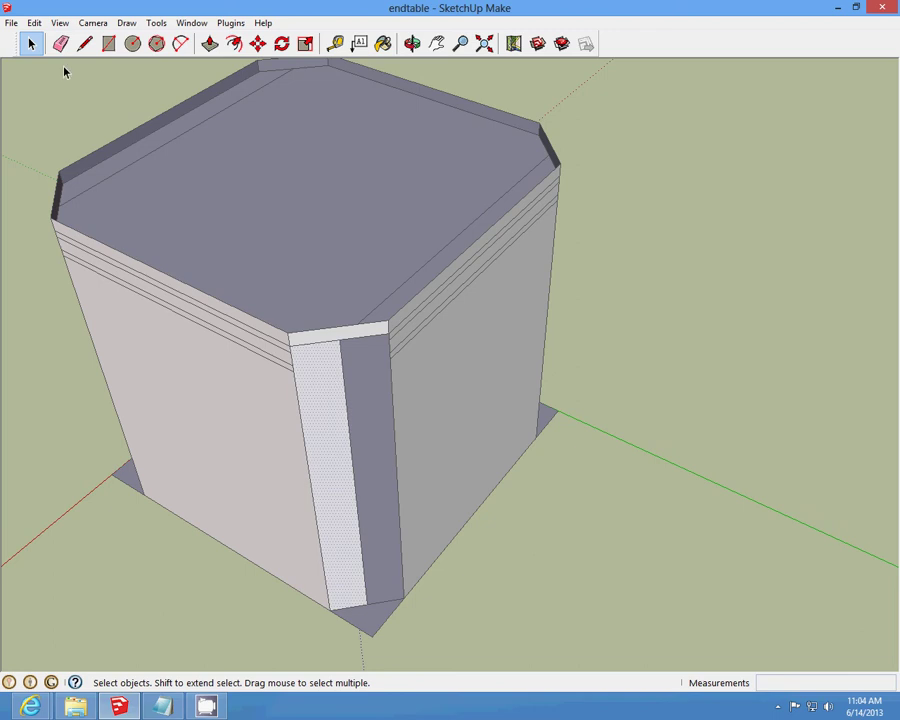
{"action": "left_click", "coordinate": [34, 22]}
{"action": "left_click", "coordinate": [70, 75]}
- Draw a short line on the base parallel to the red axis, from the foot of the open corner's vertical line inward
{"action": "scroll", "coordinate": [310, 360], "scroll_direction": "down", "scroll_amount": 2}
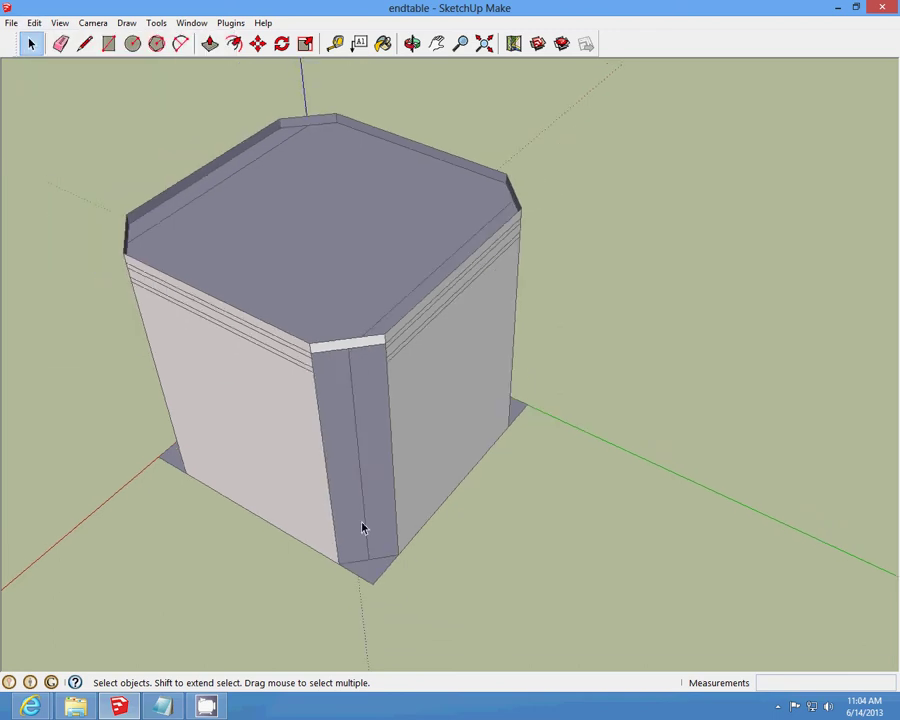
{"action": "scroll", "coordinate": [363, 526], "scroll_direction": "up", "scroll_amount": 4}
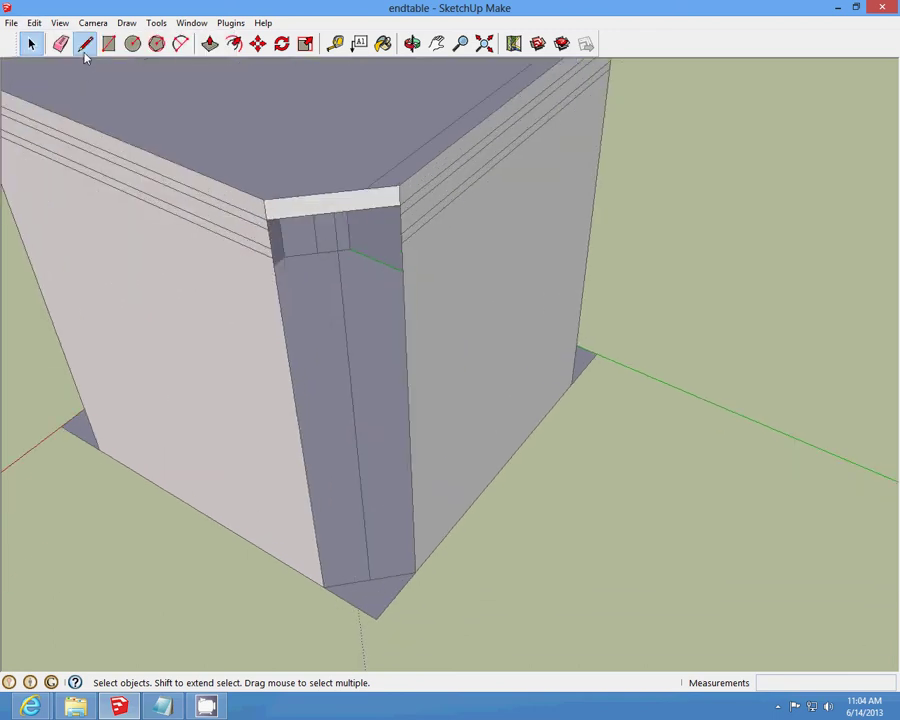
{"action": "left_click", "coordinate": [85, 45]}
{"action": "scroll", "coordinate": [394, 594], "scroll_direction": "up", "scroll_amount": 2}
{"action": "scroll", "coordinate": [354, 402], "scroll_direction": "down", "scroll_amount": 3}
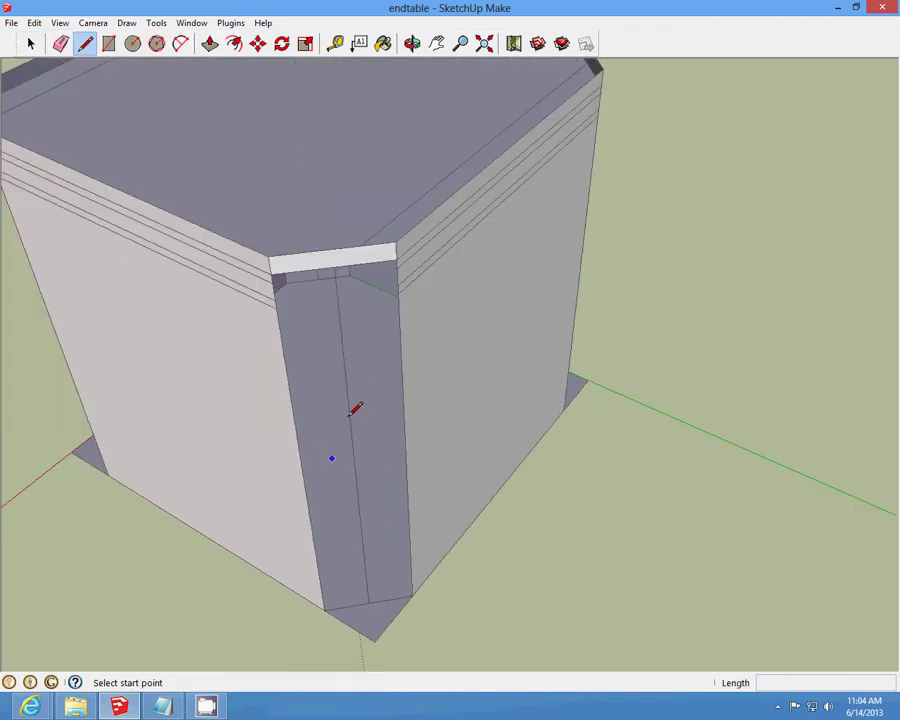
{"action": "scroll", "coordinate": [366, 568], "scroll_direction": "up", "scroll_amount": 3}
{"action": "left_click", "coordinate": [367, 594]}
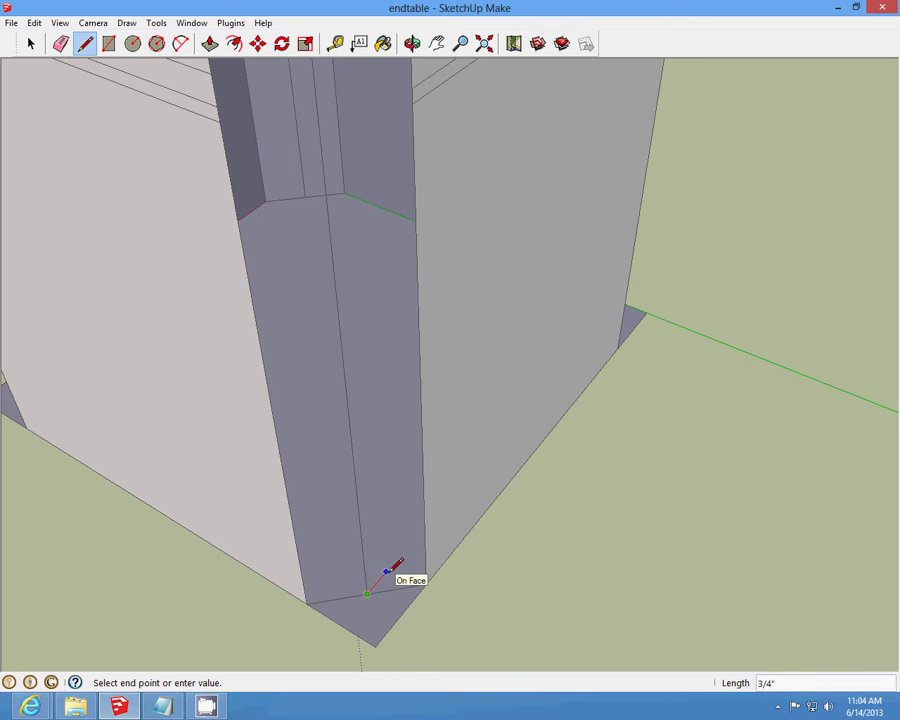
{"action": "left_click", "coordinate": [380, 579]}
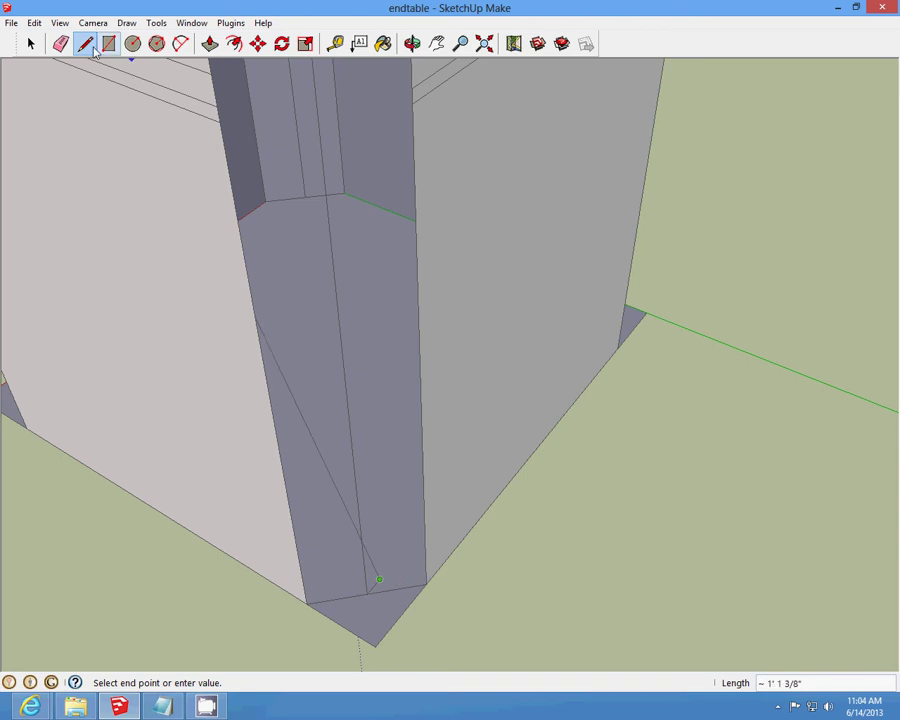
- Draw a line from the vertical line's foot outward to the base's edge, and a 1/2" line back inward from that edge
{"action": "left_click", "coordinate": [91, 48]}
{"action": "scroll", "coordinate": [395, 596], "scroll_direction": "up", "scroll_amount": 1}
{"action": "left_click", "coordinate": [382, 579]}
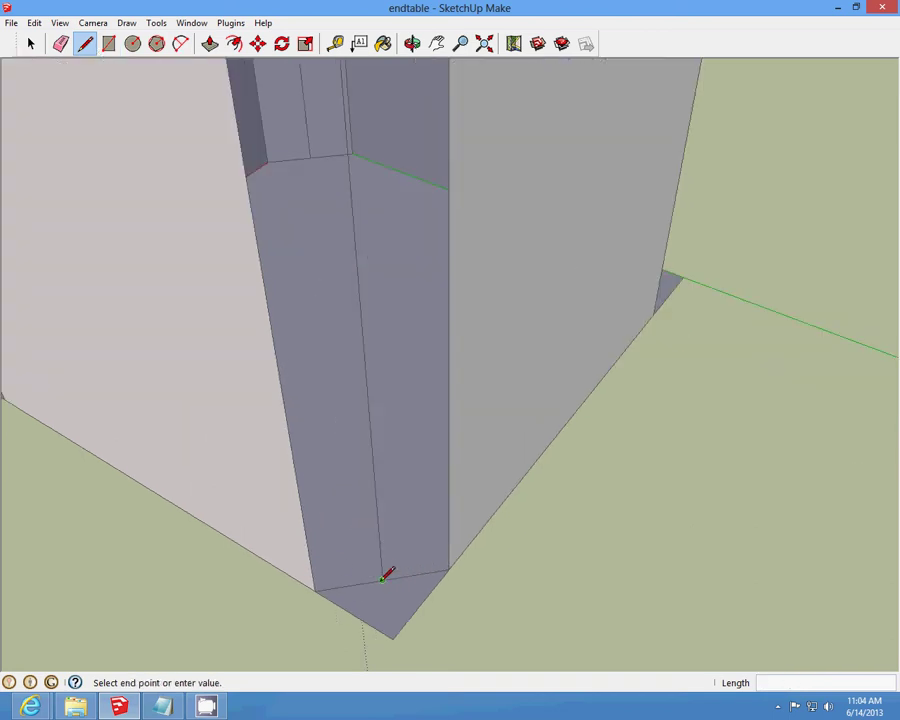
{"action": "left_click", "coordinate": [355, 611]}
{"action": "scroll", "coordinate": [355, 611], "scroll_direction": "up", "scroll_amount": 2}
{"action": "left_click", "coordinate": [352, 610]}
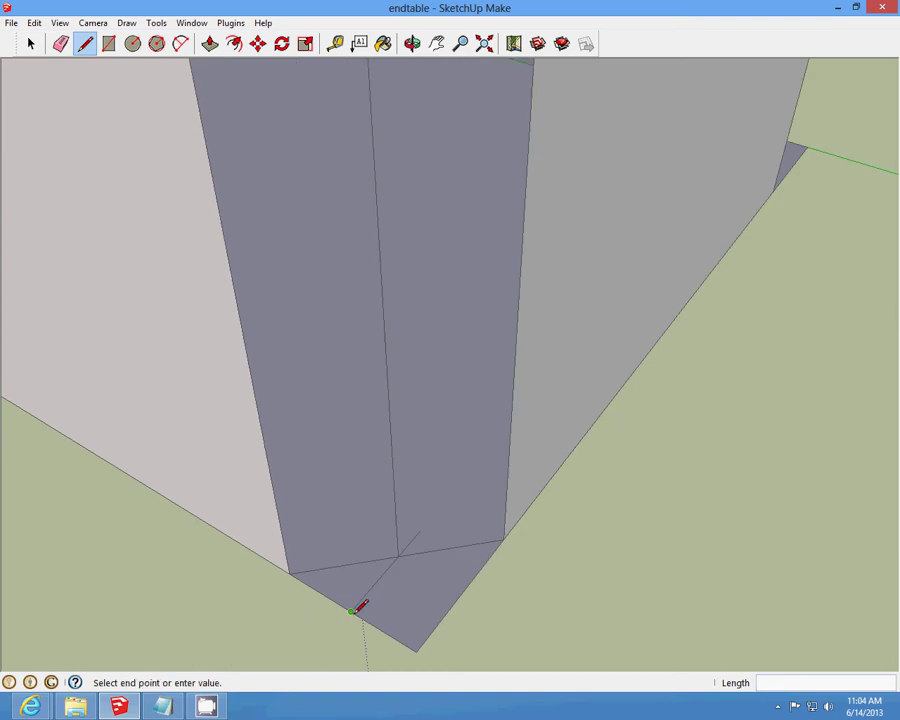
{"action": "left_click", "coordinate": [396, 556]}
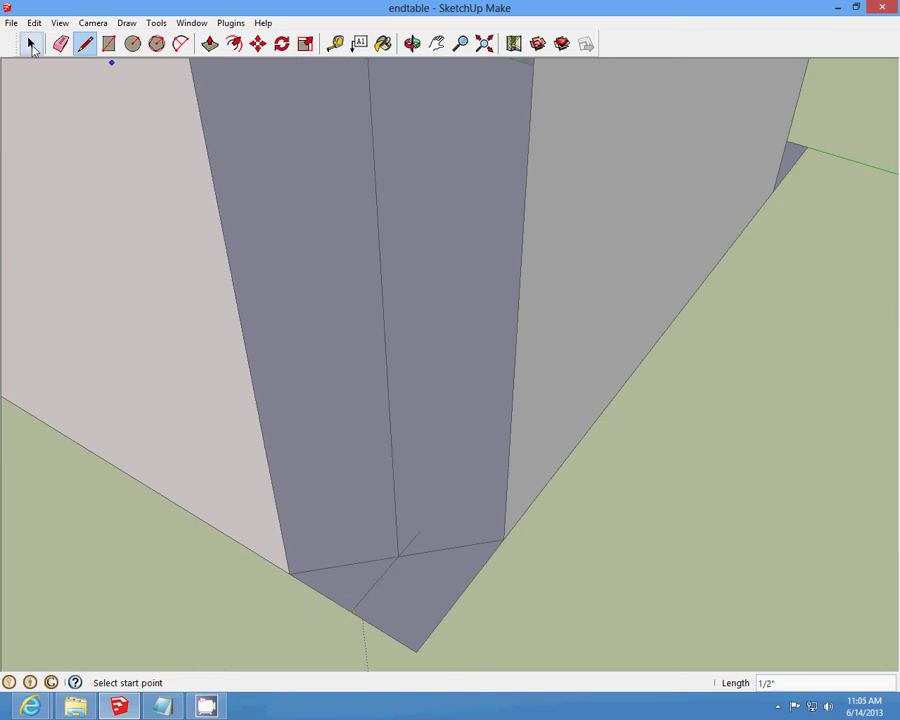
- Cut the line segment between the 1/2" edge line and the foot of the vertical line
{"action": "left_click", "coordinate": [30, 43]}
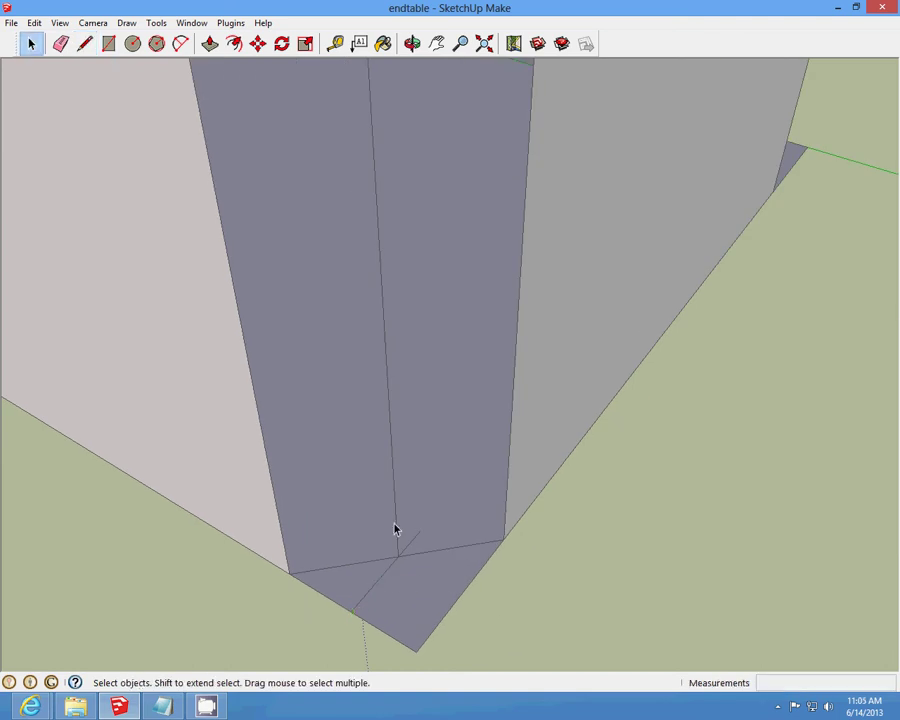
{"action": "left_click", "coordinate": [35, 25]}
{"action": "left_click", "coordinate": [60, 76]}
{"action": "scroll", "coordinate": [371, 616], "scroll_direction": "down", "scroll_amount": 6}
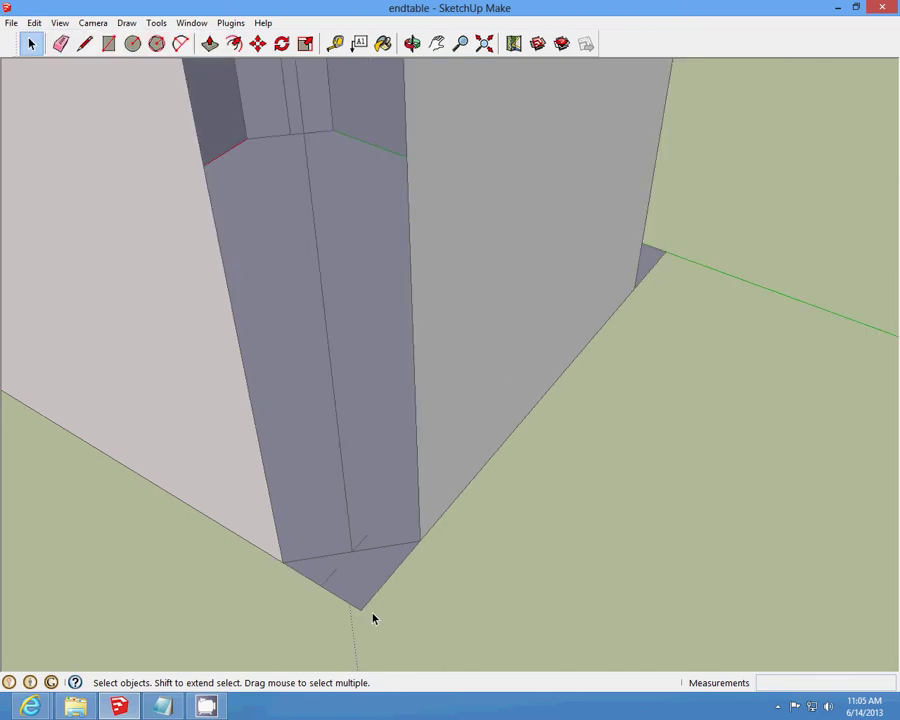
- At the open corner opposite the origin, draw a short line inward from the vertical line's top and a line down to the short base line's inner end
{"action": "scroll", "coordinate": [393, 75], "scroll_direction": "up", "scroll_amount": 2}
{"action": "left_click", "coordinate": [412, 43]}
{"action": "scroll", "coordinate": [405, 115], "scroll_direction": "down", "scroll_amount": 1}
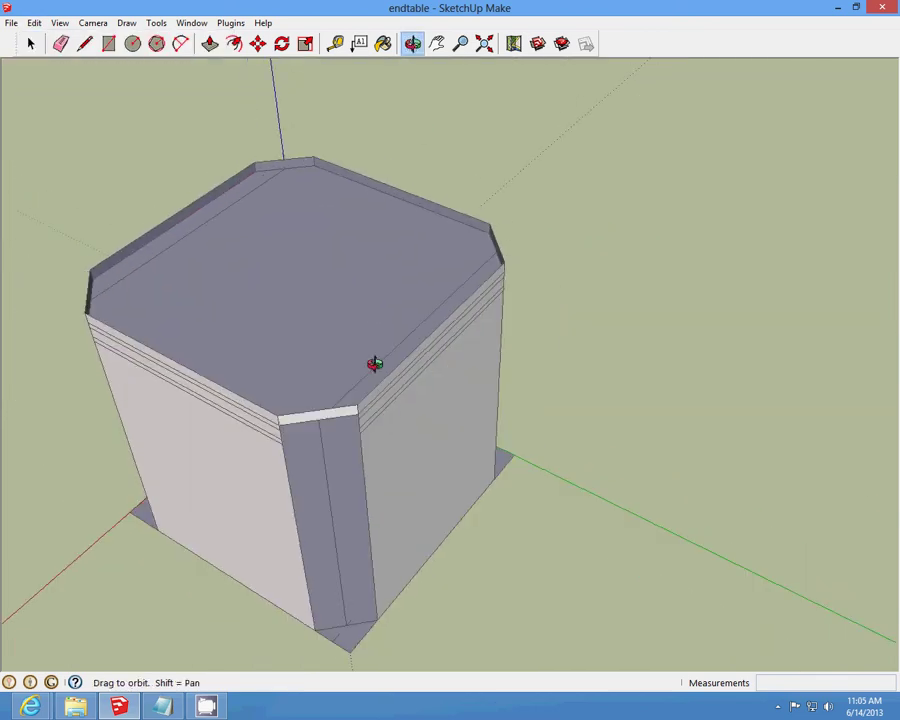
{"action": "scroll", "coordinate": [374, 364], "scroll_direction": "up", "scroll_amount": 2}
{"action": "left_click_drag", "start_coordinate": [374, 364], "coordinate": [321, 432]}
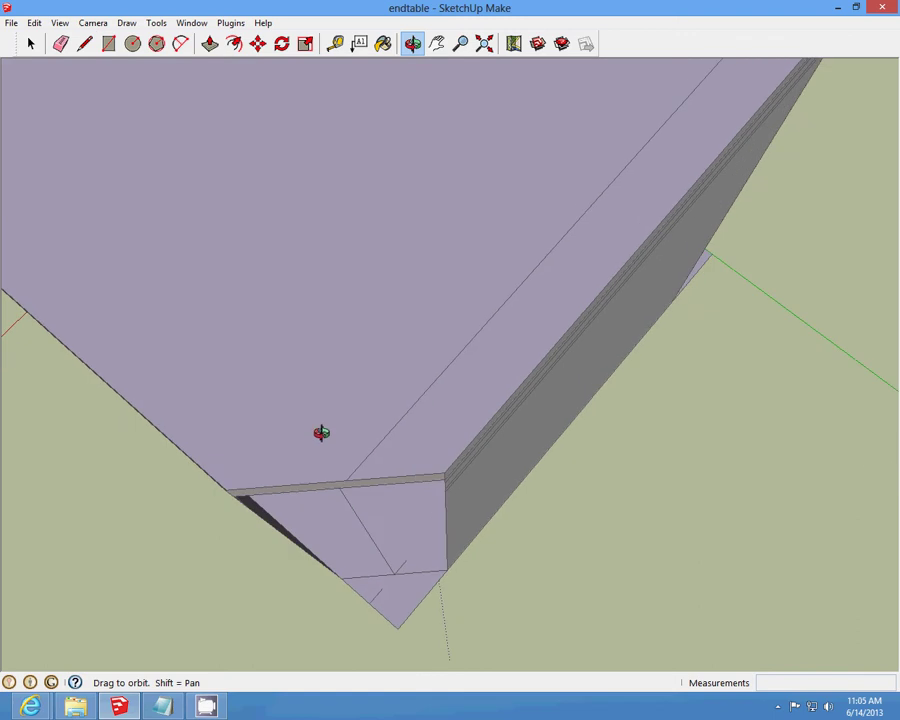
{"action": "left_click", "coordinate": [85, 43]}
{"action": "scroll", "coordinate": [358, 502], "scroll_direction": "up", "scroll_amount": 1}
{"action": "left_click", "coordinate": [334, 520]}
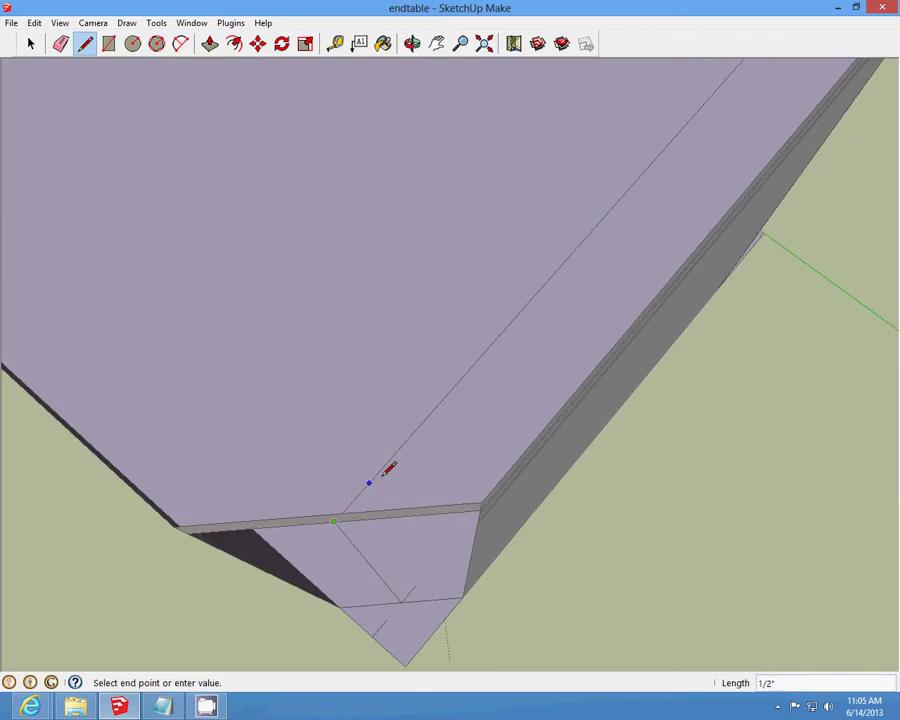
{"action": "left_click", "coordinate": [371, 484]}
{"action": "left_click", "coordinate": [369, 482]}
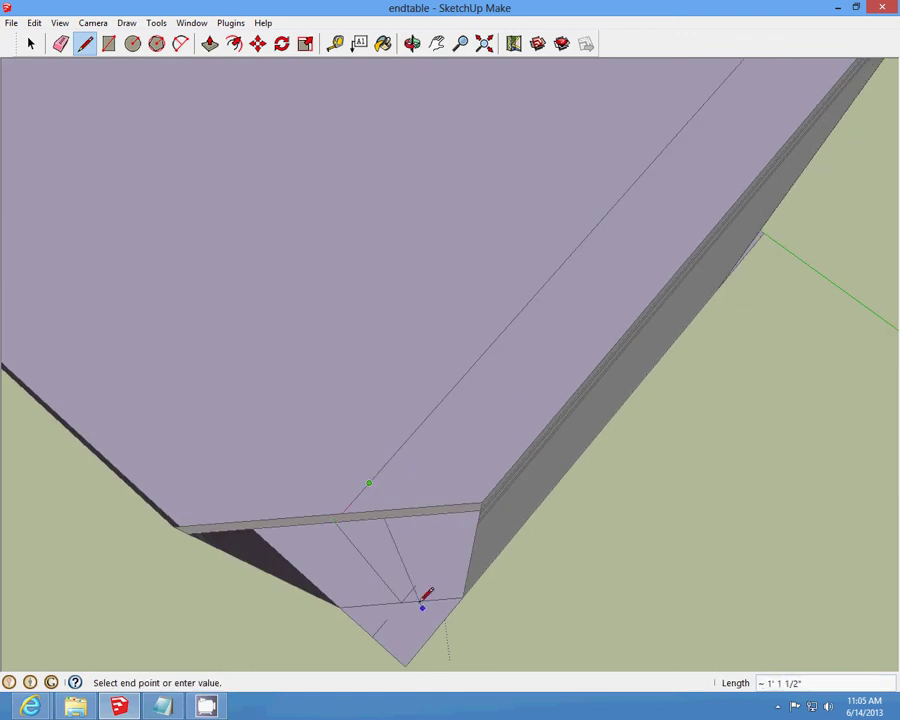
{"action": "left_click", "coordinate": [412, 598]}
{"action": "left_click", "coordinate": [30, 43]}
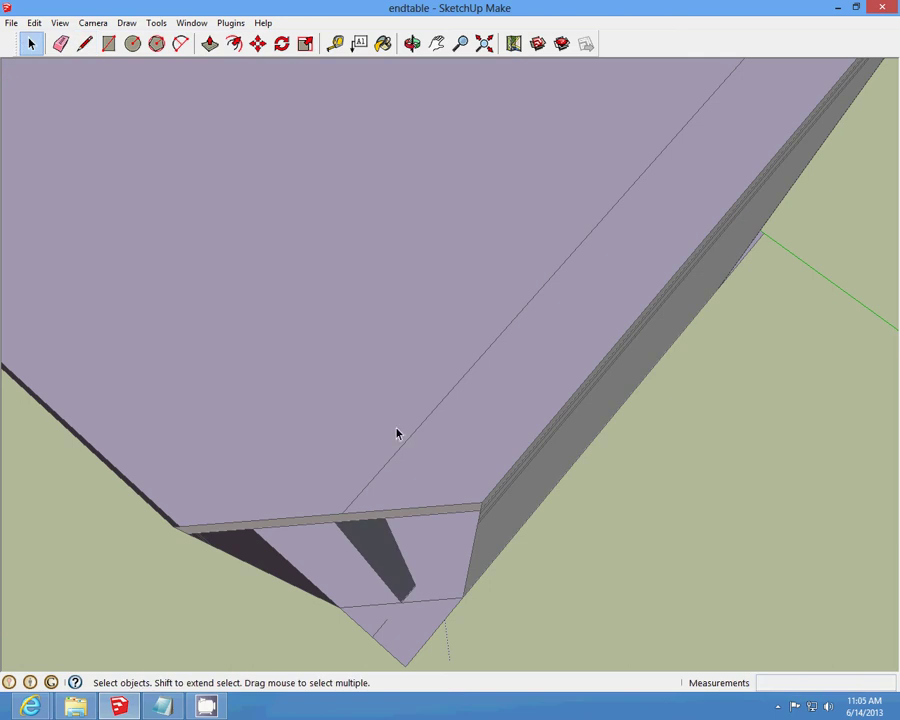
- Cut away both halves of the chamfer face at the corner on the green axis, below its horizontal line
{"action": "left_click", "coordinate": [412, 43]}
{"action": "left_click_drag", "start_coordinate": [404, 440], "coordinate": [548, 351]}
{"action": "scroll", "coordinate": [400, 396], "scroll_direction": "up", "scroll_amount": 5}
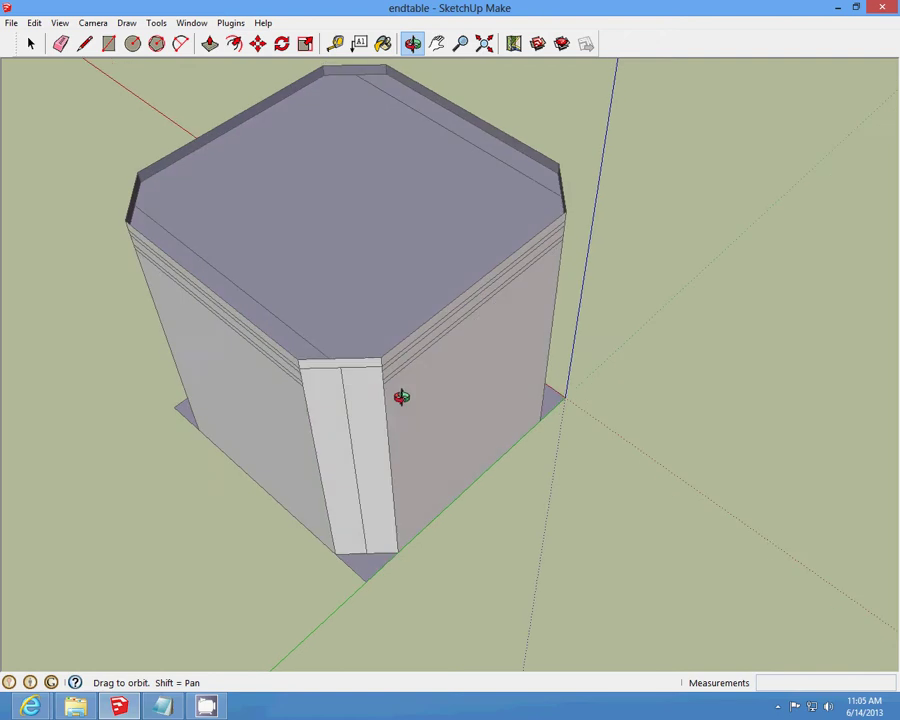
{"action": "key", "text": "space"}
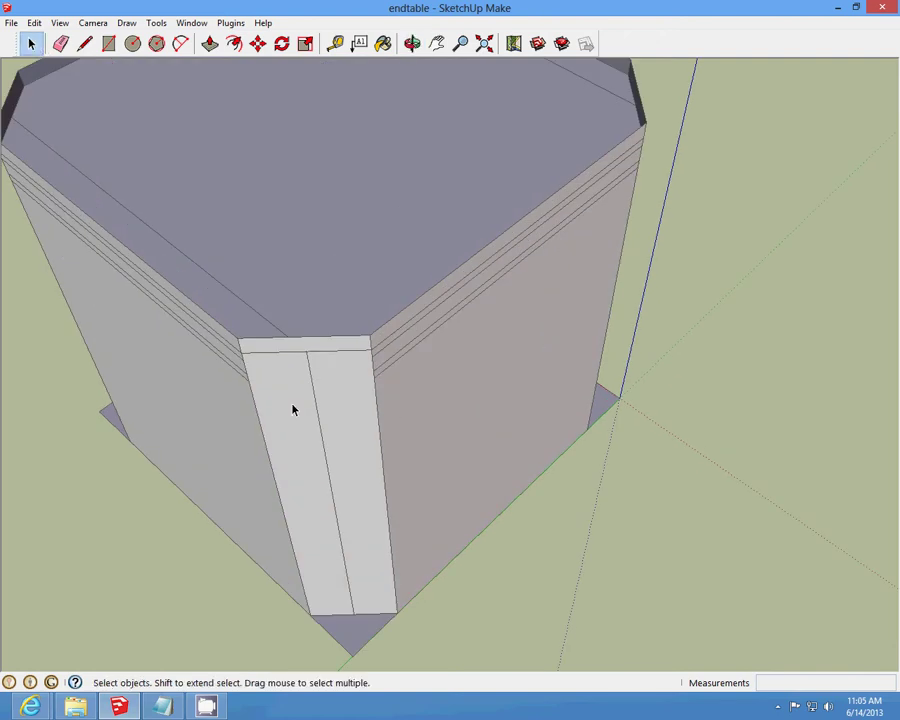
{"action": "left_click", "coordinate": [37, 25]}
{"action": "left_click", "coordinate": [56, 75]}
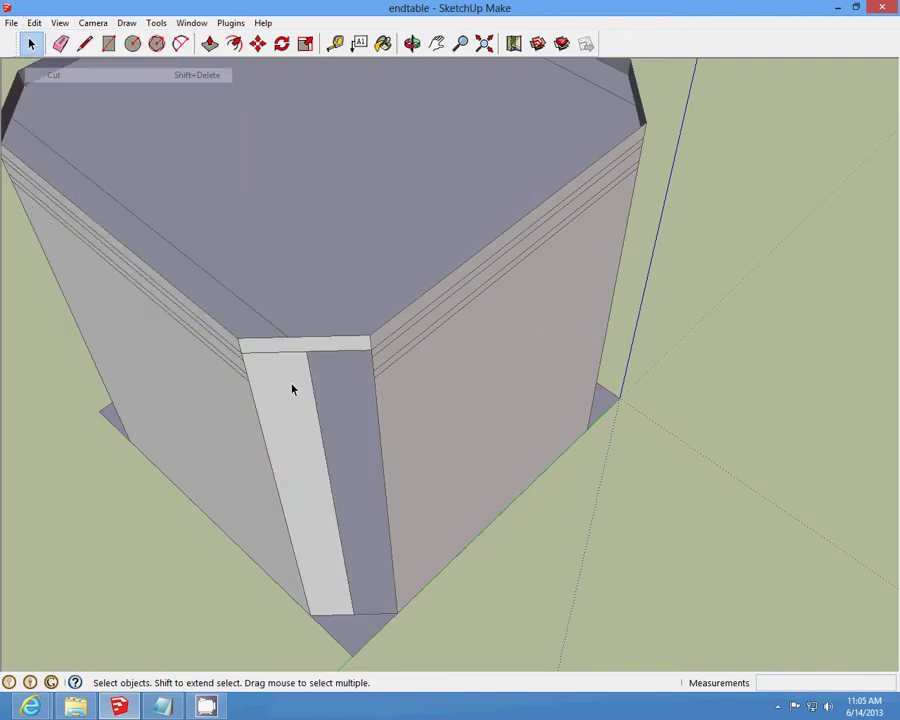
{"action": "left_click", "coordinate": [291, 386]}
{"action": "left_click", "coordinate": [34, 24]}
{"action": "left_click", "coordinate": [56, 74]}
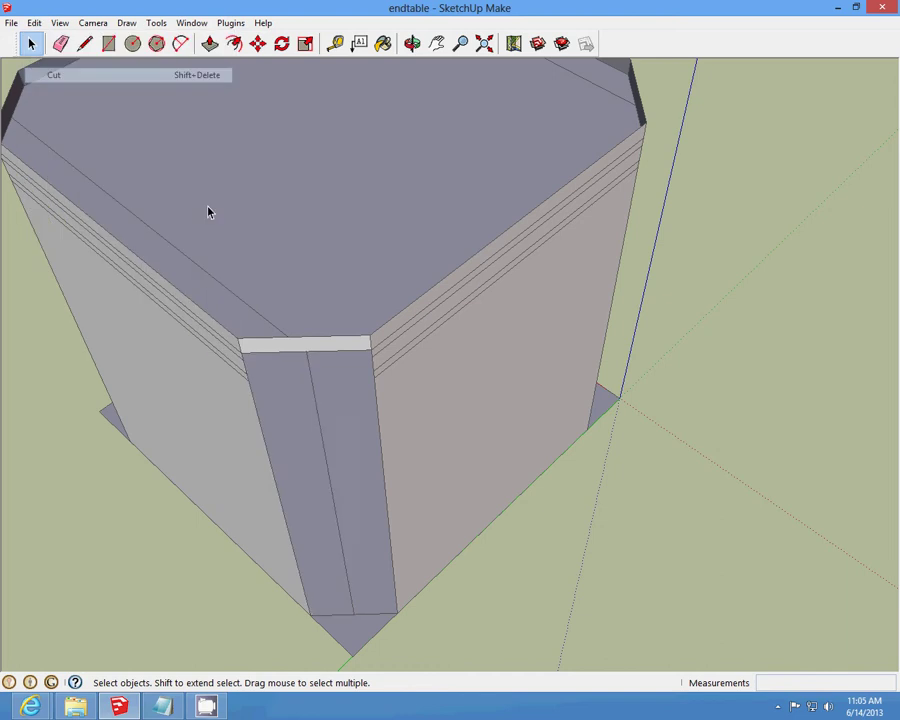
- Draw a line from the vertical line's foot outward to the base's green-axis edge, and a 1/2" line back inward from that edge
{"action": "middle_click_drag", "start_coordinate": [208, 208], "coordinate": [102, 70]}
{"action": "left_click", "coordinate": [84, 43]}
{"action": "middle_click_drag", "start_coordinate": [310, 430], "coordinate": [337, 476]}
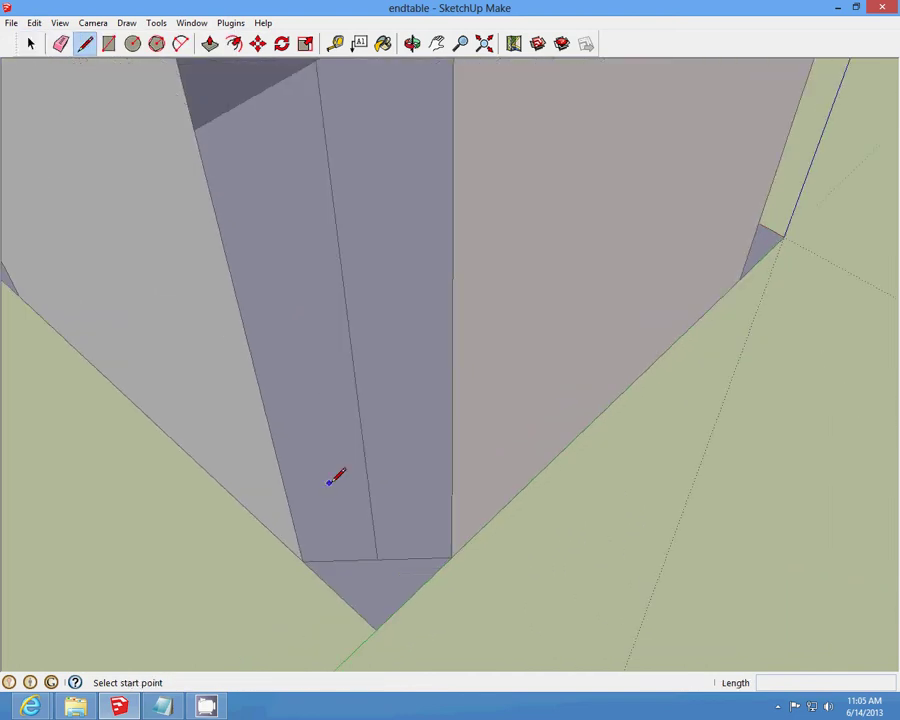
{"action": "left_click", "coordinate": [377, 559]}
{"action": "scroll", "coordinate": [420, 576], "scroll_direction": "up", "scroll_amount": 3}
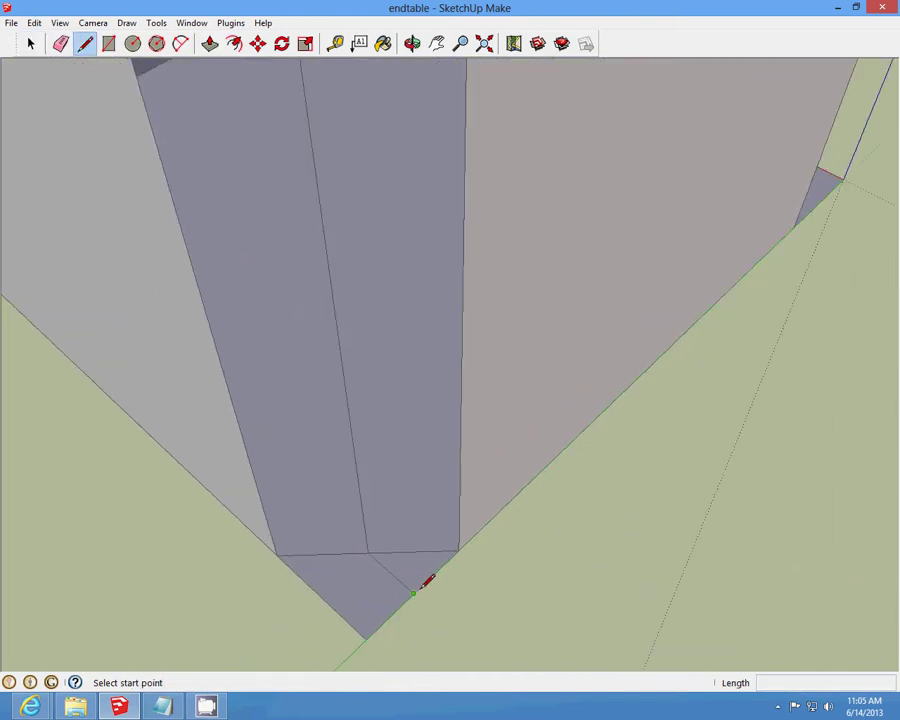
{"action": "left_click", "coordinate": [388, 571]}
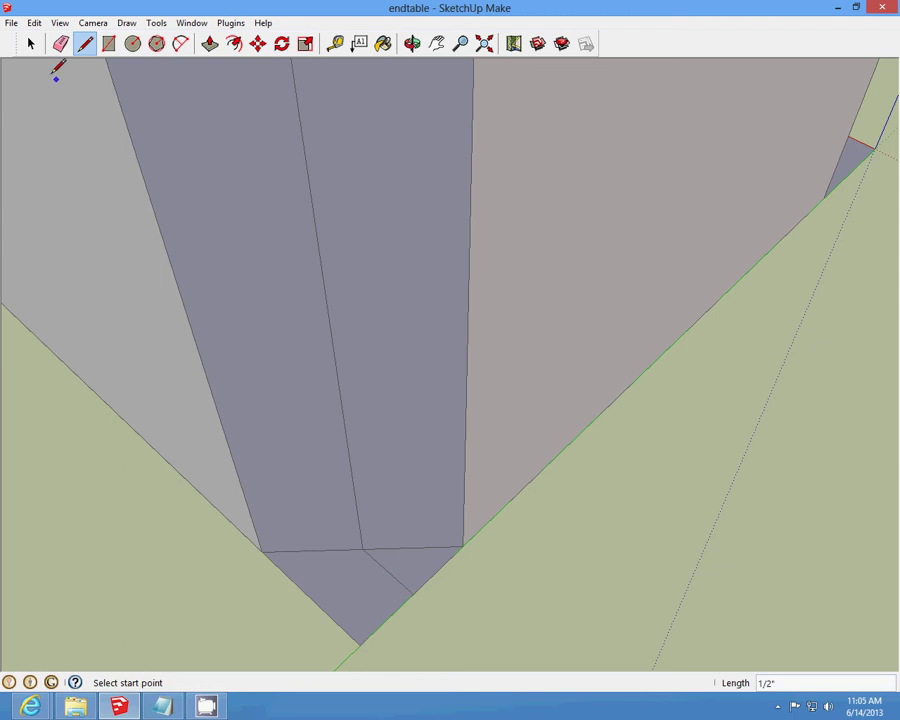
- Cut the segment between the 1/2" line and the vertical line's foot, and draw a short line inward from that foot
{"action": "left_click", "coordinate": [31, 43]}
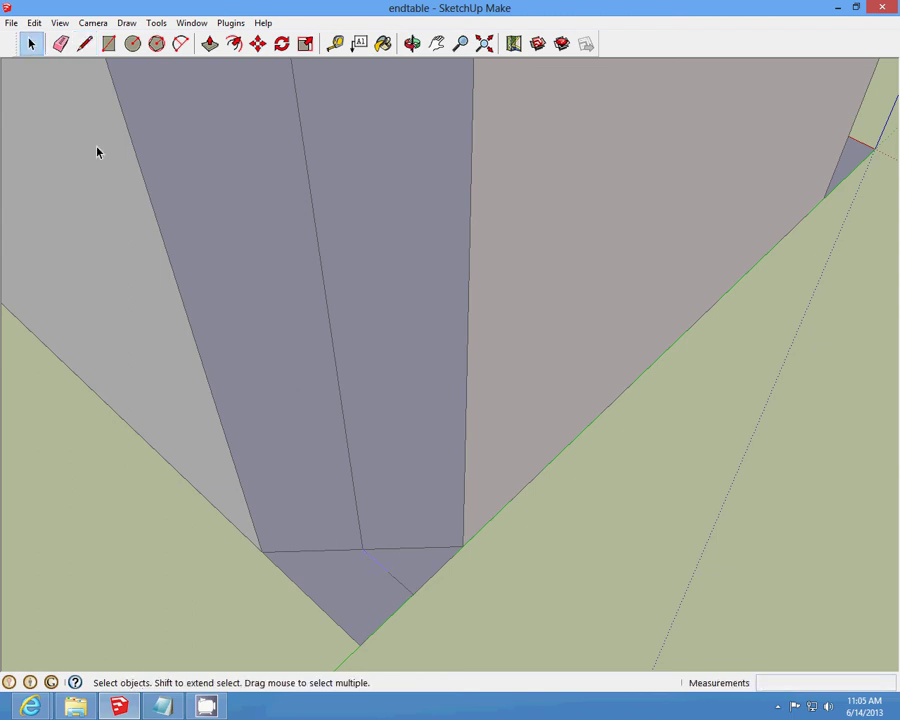
{"action": "left_click", "coordinate": [37, 23]}
{"action": "left_click", "coordinate": [67, 40]}
{"action": "left_click", "coordinate": [85, 44]}
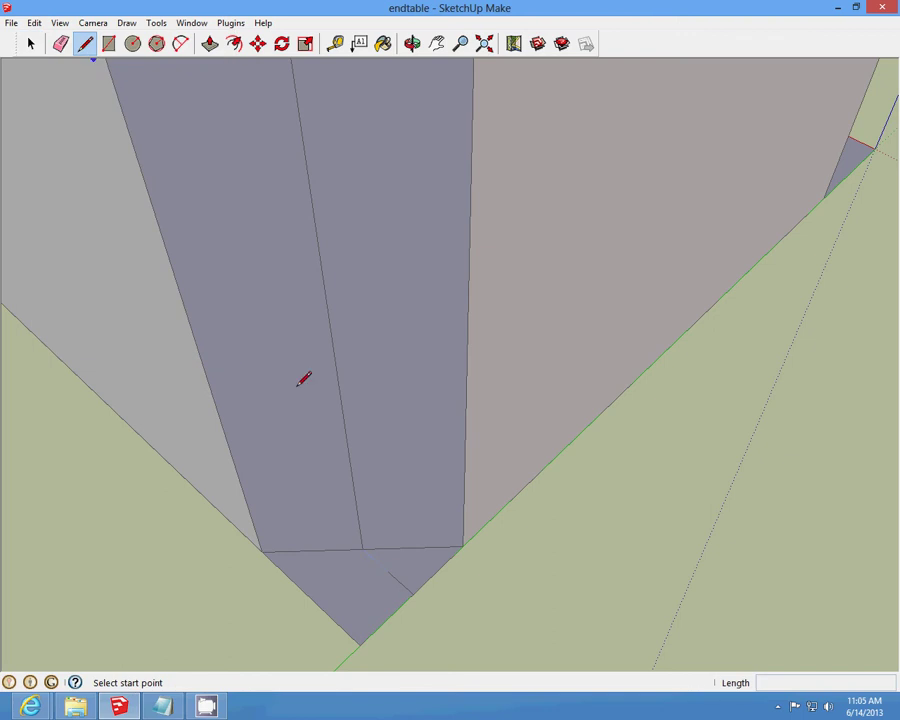
{"action": "left_click", "coordinate": [363, 548]}
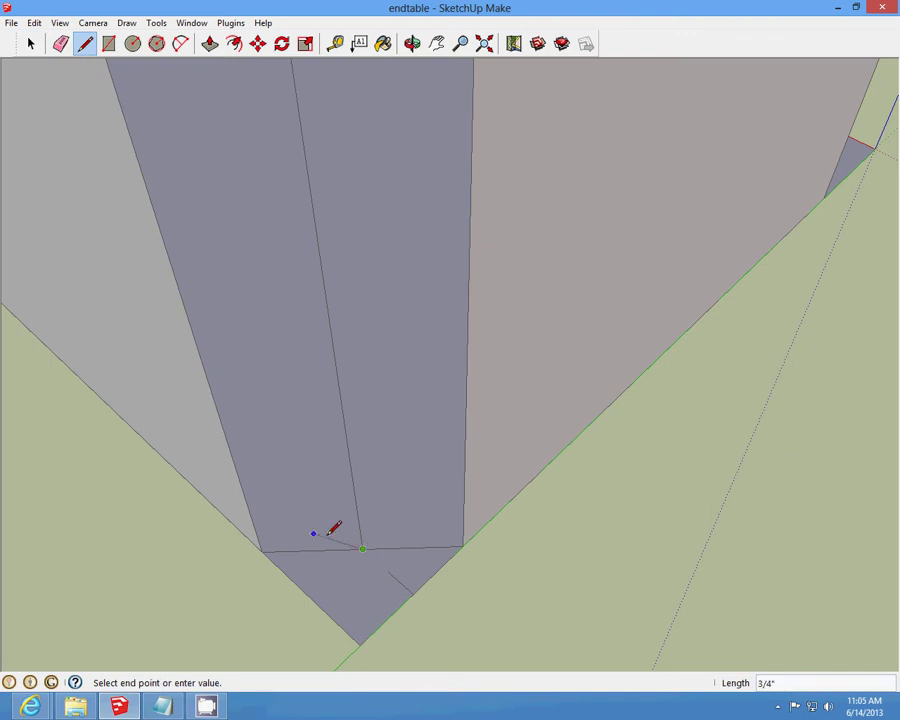
{"action": "scroll", "coordinate": [340, 522], "scroll_direction": "down", "scroll_amount": 5}
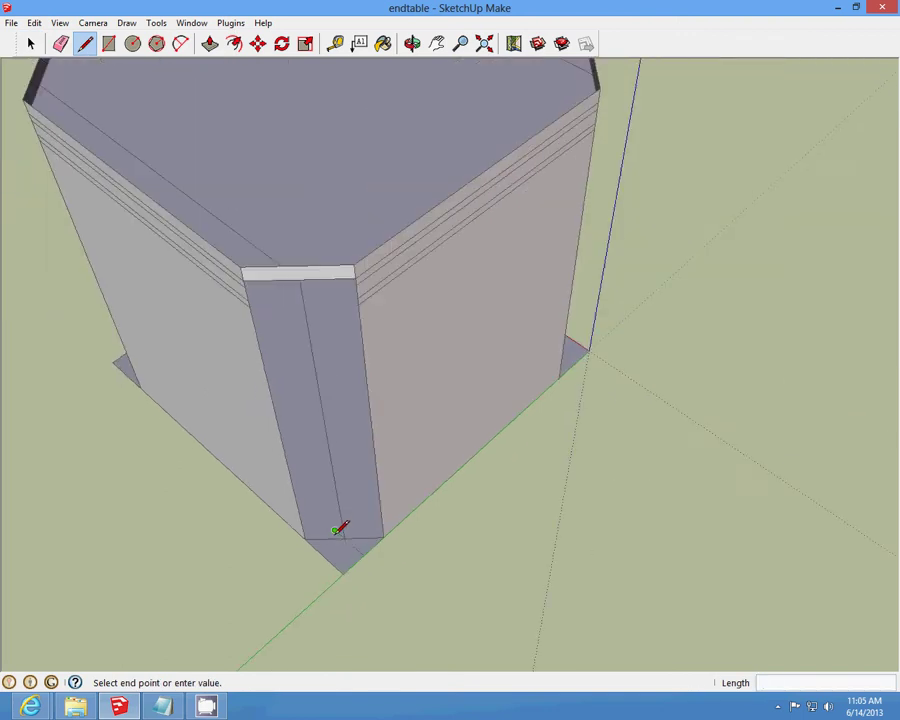
- Draw a 1/2" line inward from the top of the vertical line, along the long line on the top face
{"action": "left_click", "coordinate": [413, 44]}
{"action": "left_click_drag", "start_coordinate": [430, 250], "coordinate": [300, 395]}
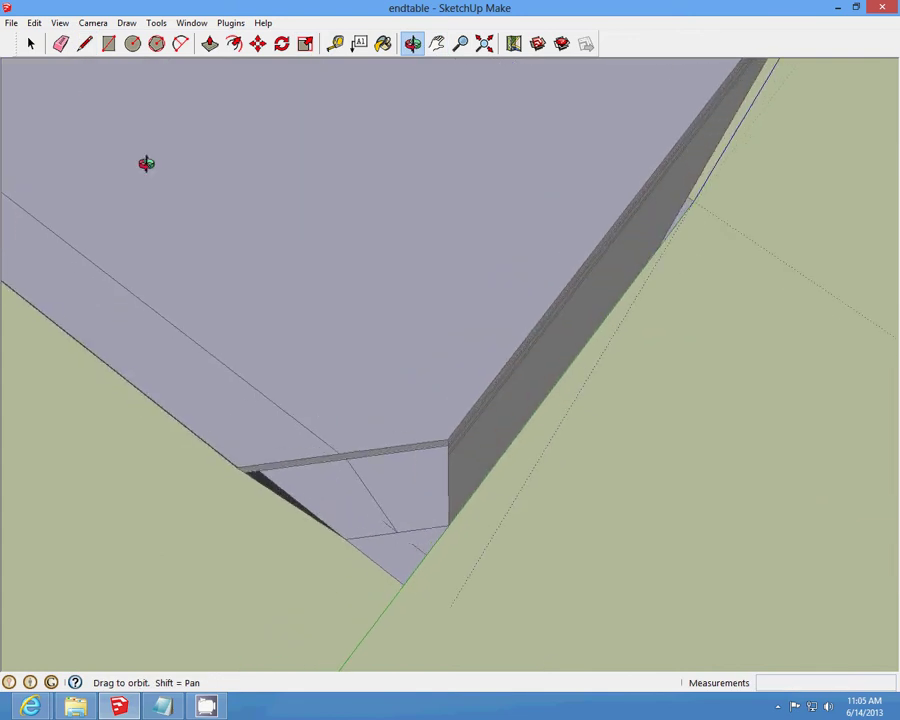
{"action": "left_click_drag", "start_coordinate": [146, 163], "coordinate": [362, 462]}
{"action": "left_click", "coordinate": [85, 43]}
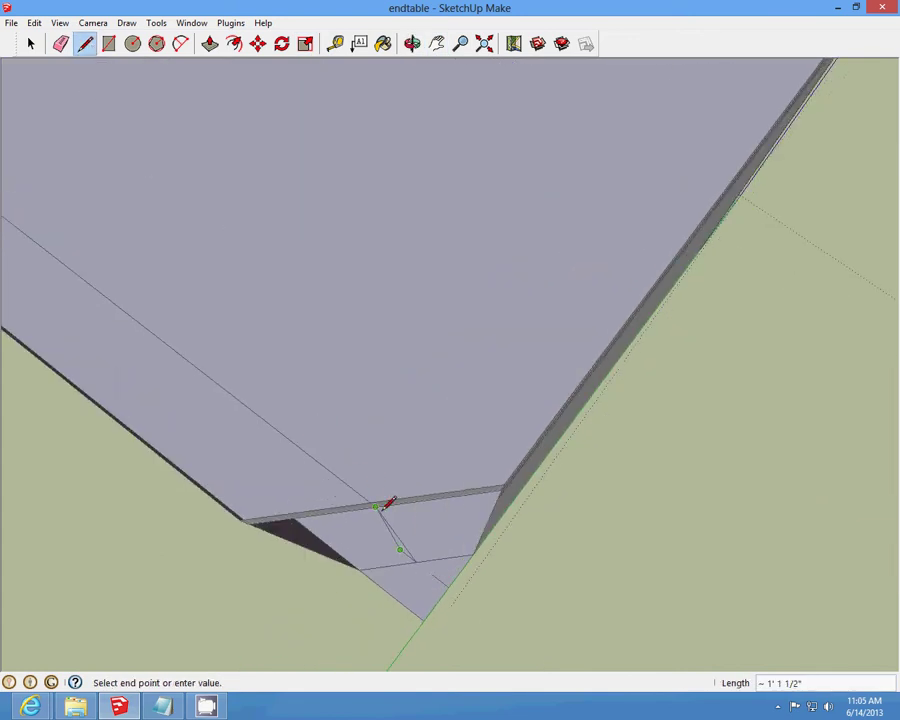
{"action": "left_click", "coordinate": [85, 43]}
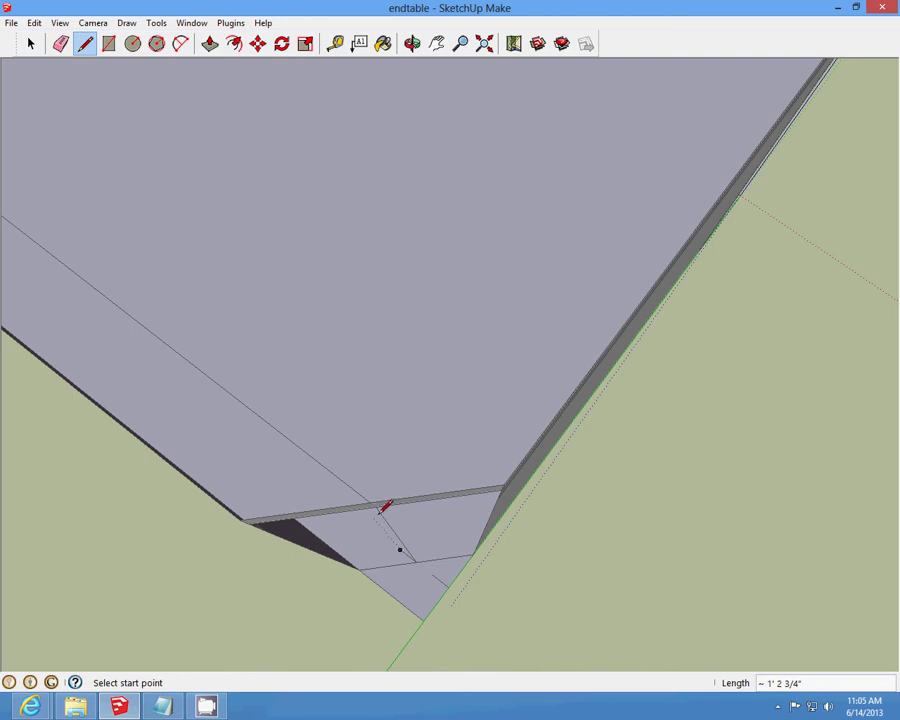
{"action": "left_click", "coordinate": [376, 506]}
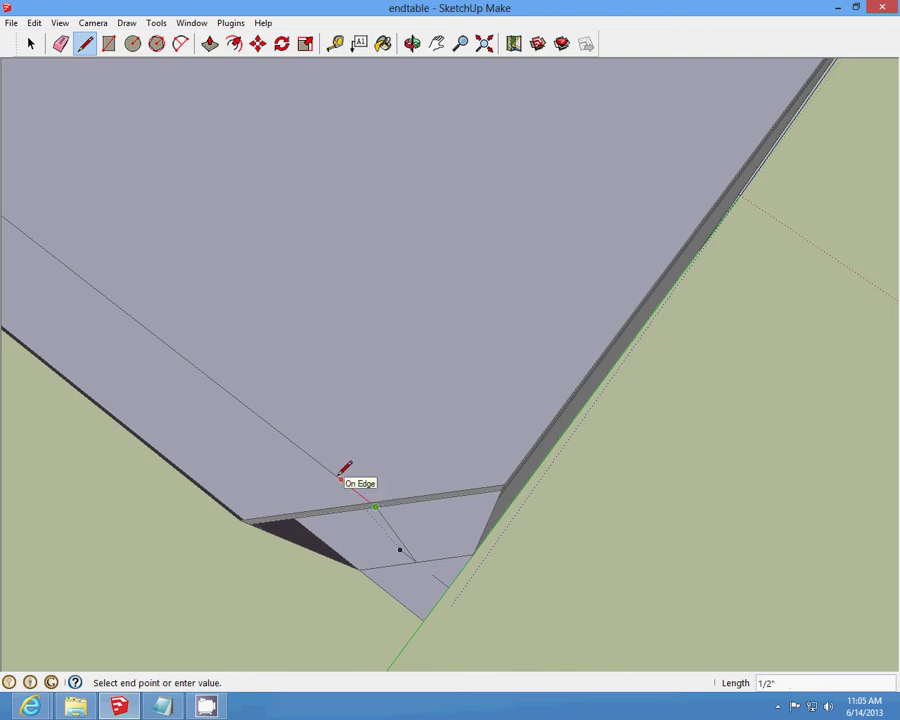
{"action": "key", "text": "Escape"}
- Cut the rest of the long line that crosses the top face beyond the short corner line
{"action": "left_click", "coordinate": [30, 43]}
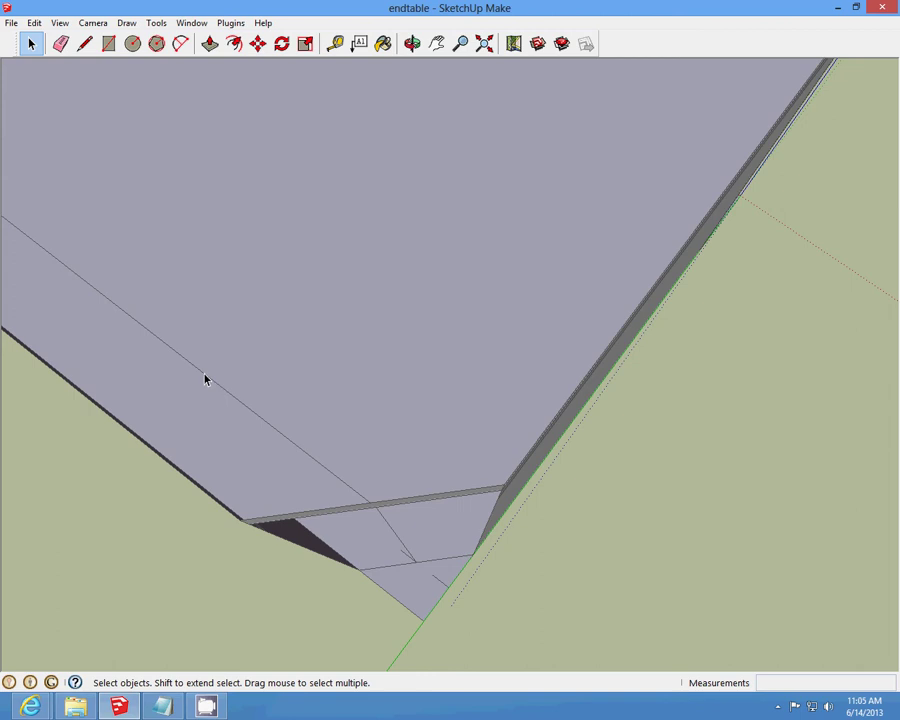
{"action": "left_click", "coordinate": [205, 378]}
{"action": "left_click", "coordinate": [34, 23]}
{"action": "left_click", "coordinate": [72, 76]}
- Draw a vertical line from the short top line's inner end down to the short base line's inner end, closing the leg face
{"action": "left_click", "coordinate": [412, 43]}
{"action": "left_click_drag", "start_coordinate": [460, 470], "coordinate": [180, 125]}
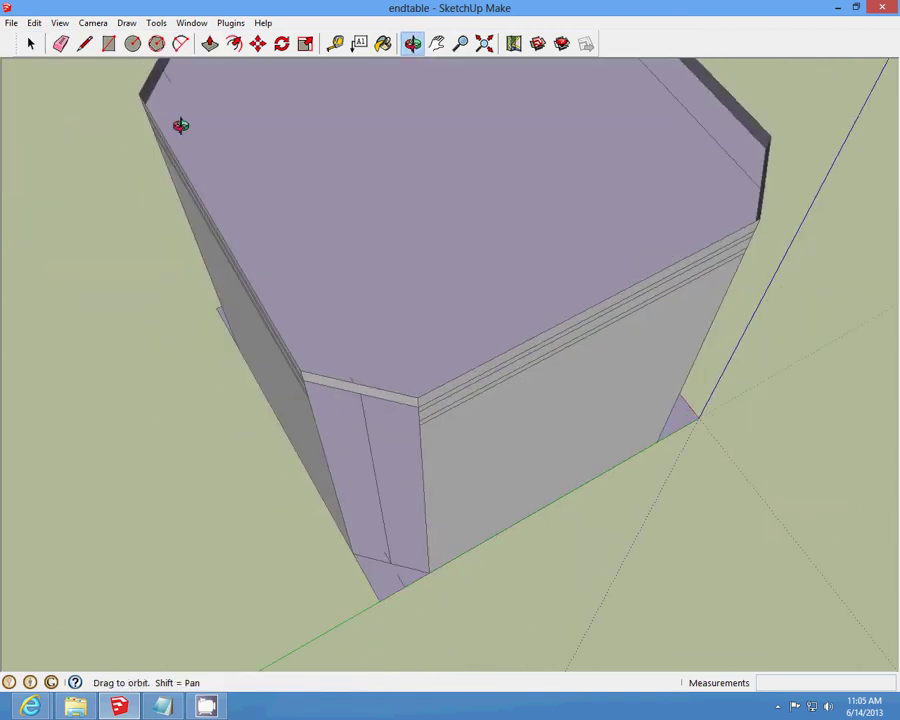
{"action": "left_click_drag", "start_coordinate": [340, 270], "coordinate": [478, 486]}
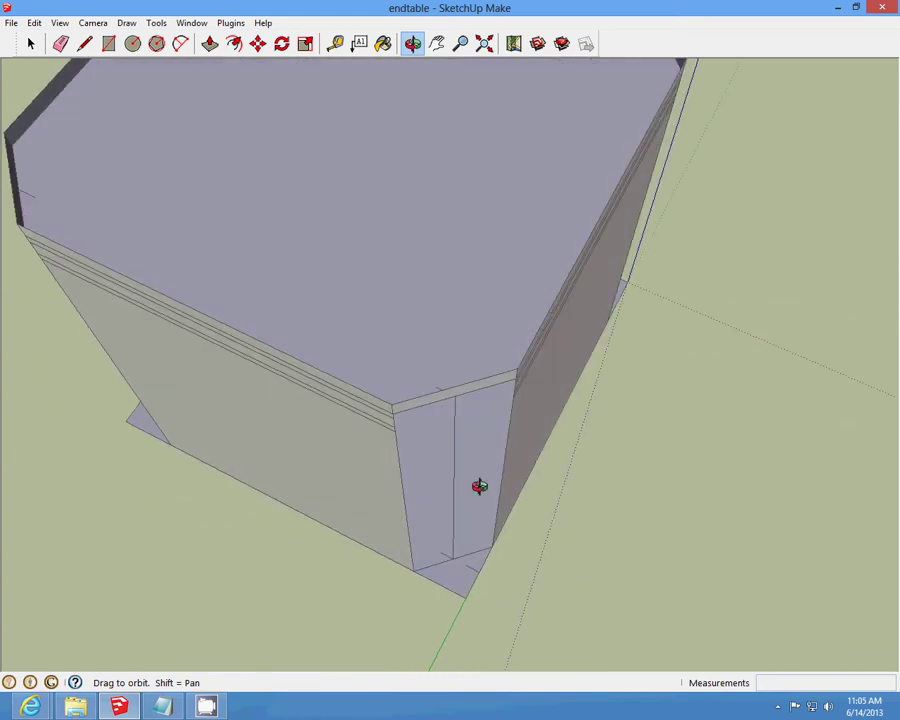
{"action": "left_click", "coordinate": [85, 43]}
{"action": "scroll", "coordinate": [363, 272], "scroll_direction": "up", "scroll_amount": 1}
{"action": "left_click", "coordinate": [445, 398]}
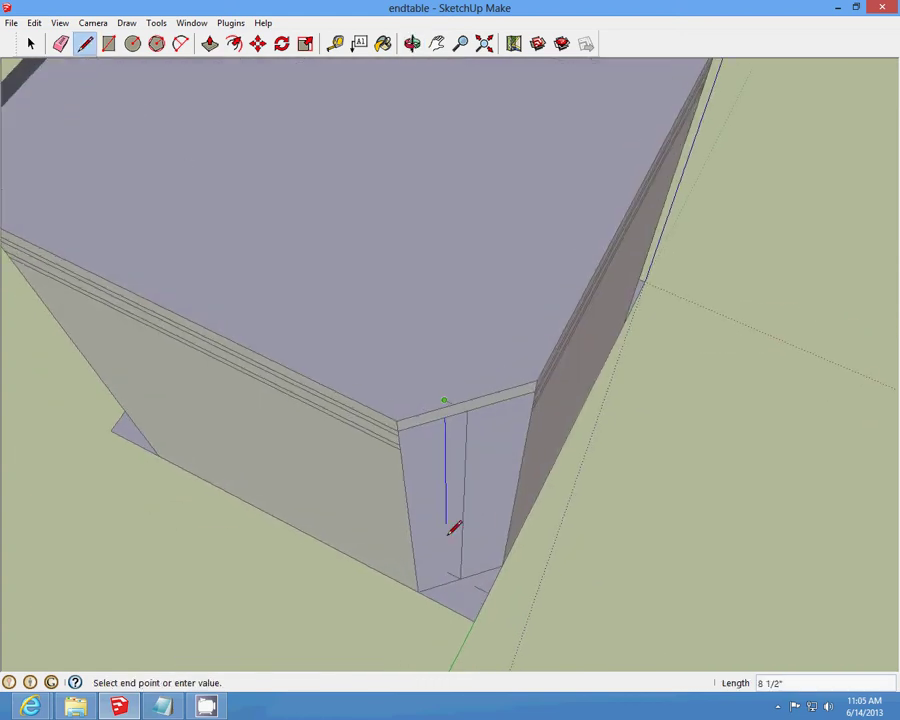
{"action": "left_click", "coordinate": [447, 567]}
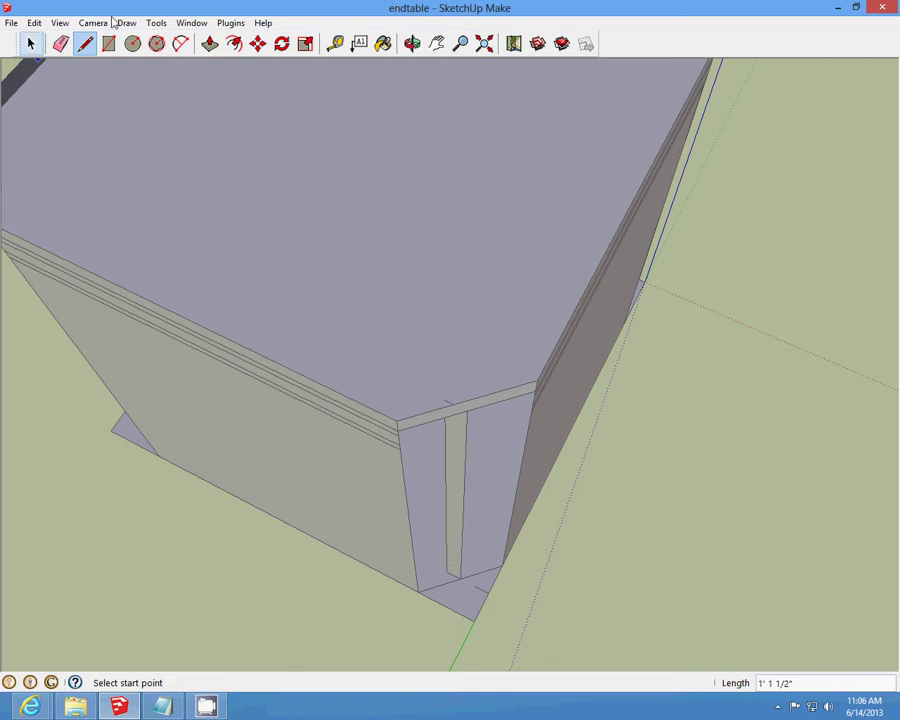
{"action": "left_click", "coordinate": [412, 43]}
{"action": "left_click_drag", "start_coordinate": [380, 400], "coordinate": [473, 396]}
{"action": "scroll", "coordinate": [473, 396], "scroll_direction": "up", "scroll_amount": 3}
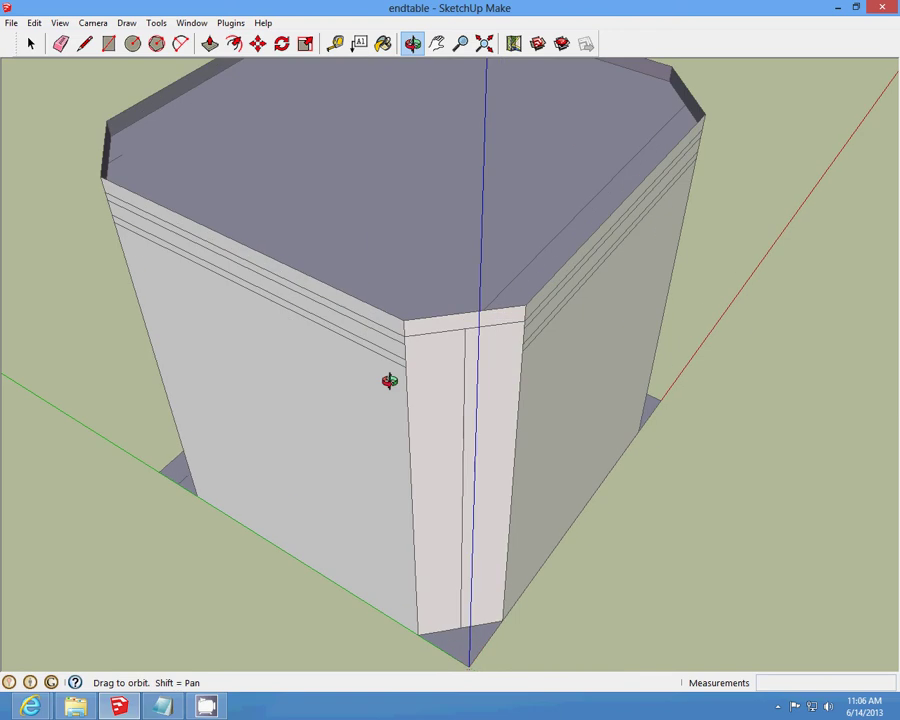
{"action": "key", "text": "space"}
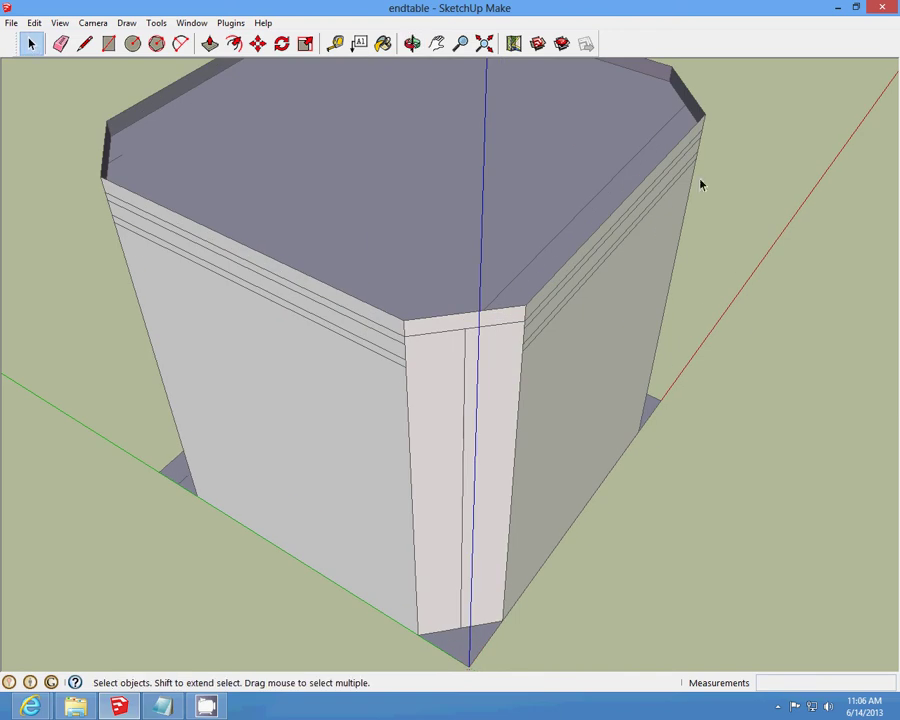
{"action": "left_click", "coordinate": [778, 706]}
{"action": "right_click", "coordinate": [766, 632]}
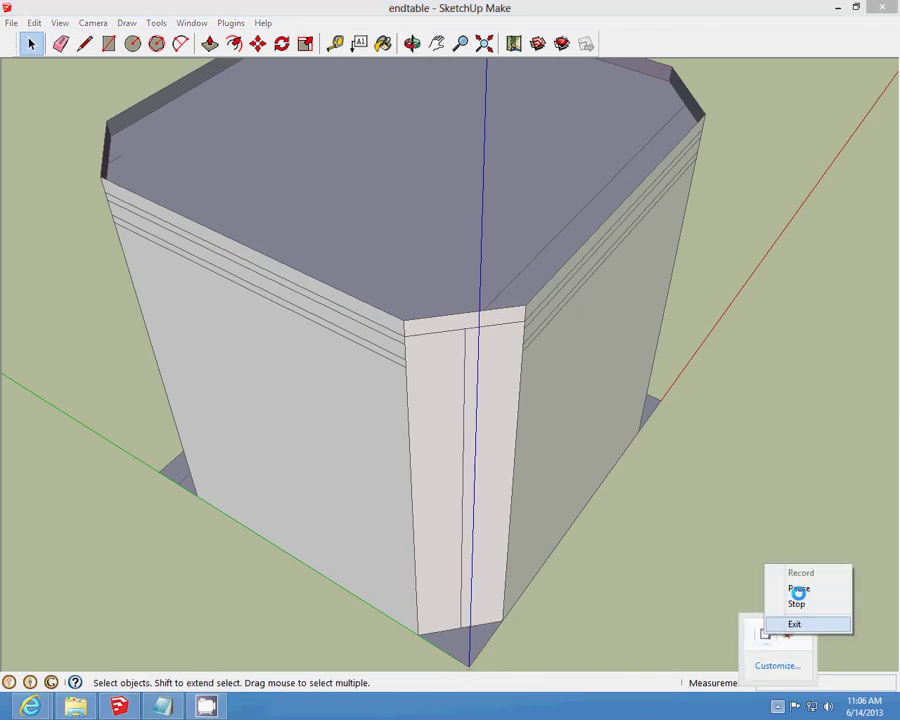
{"action": "left_click", "coordinate": [799, 588]}
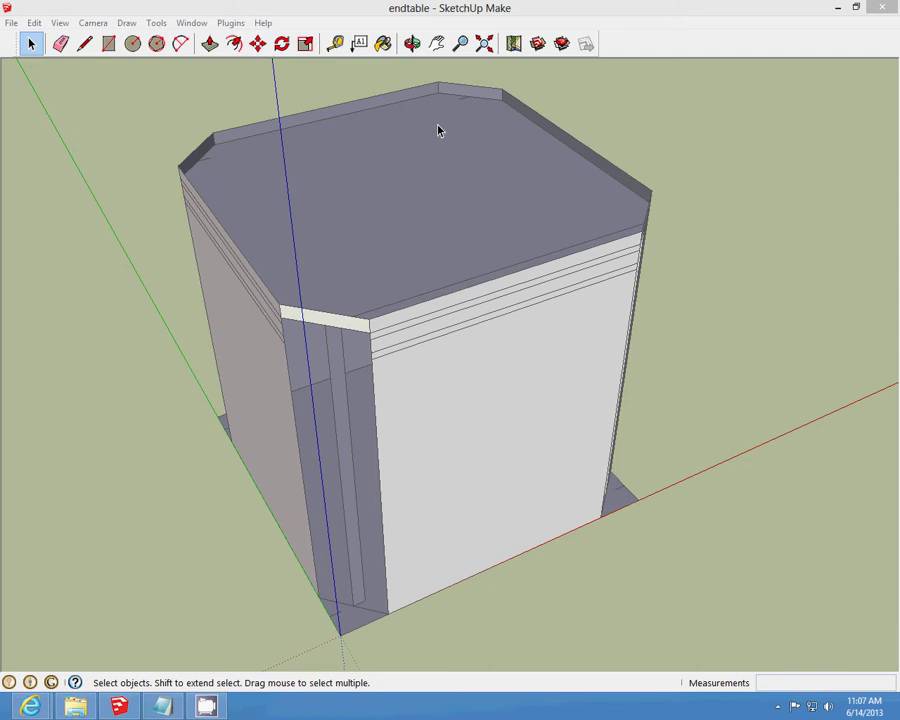
- Draw an inward-bulging arc from the top of the leg face's outer vertical edge to the 1/2" line's end on the base's green-axis edge
{"action": "left_click", "coordinate": [413, 43]}
{"action": "left_click_drag", "start_coordinate": [340, 420], "coordinate": [532, 452]}
{"action": "left_click", "coordinate": [180, 43]}
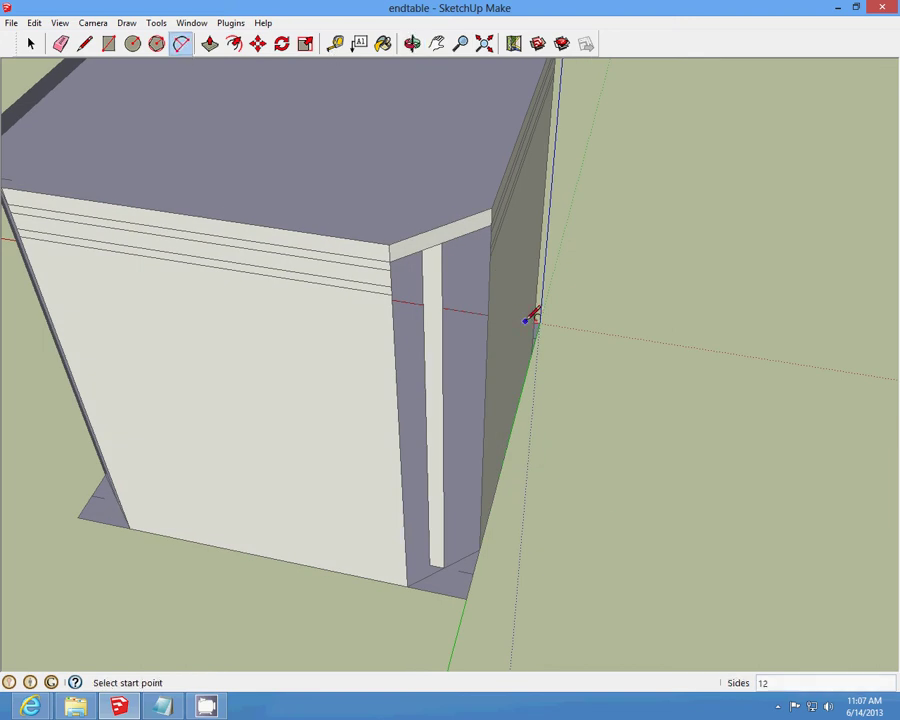
{"action": "scroll", "coordinate": [532, 315], "scroll_direction": "up", "scroll_amount": 2}
{"action": "scroll", "coordinate": [414, 202], "scroll_direction": "down", "scroll_amount": 2}
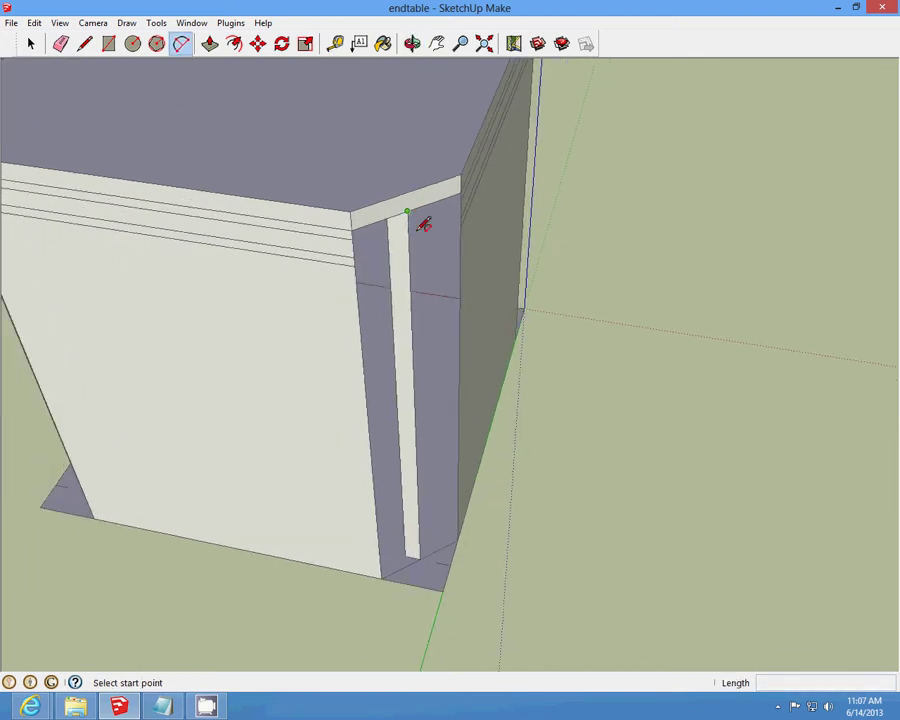
{"action": "scroll", "coordinate": [462, 540], "scroll_direction": "up", "scroll_amount": 4}
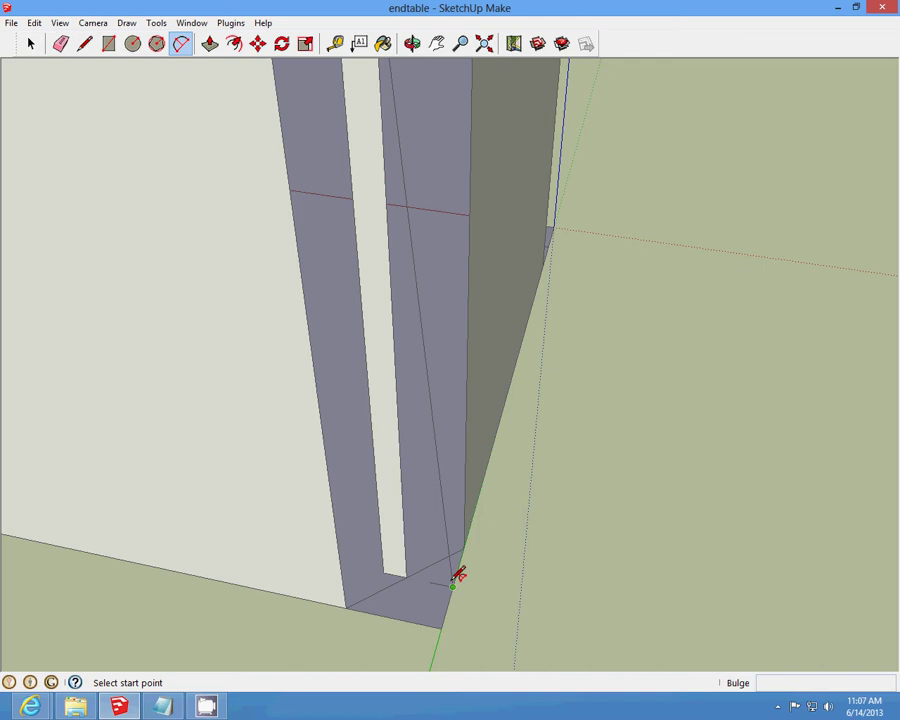
{"action": "left_click", "coordinate": [405, 333]}
{"action": "scroll", "coordinate": [392, 488], "scroll_direction": "down", "scroll_amount": 3}
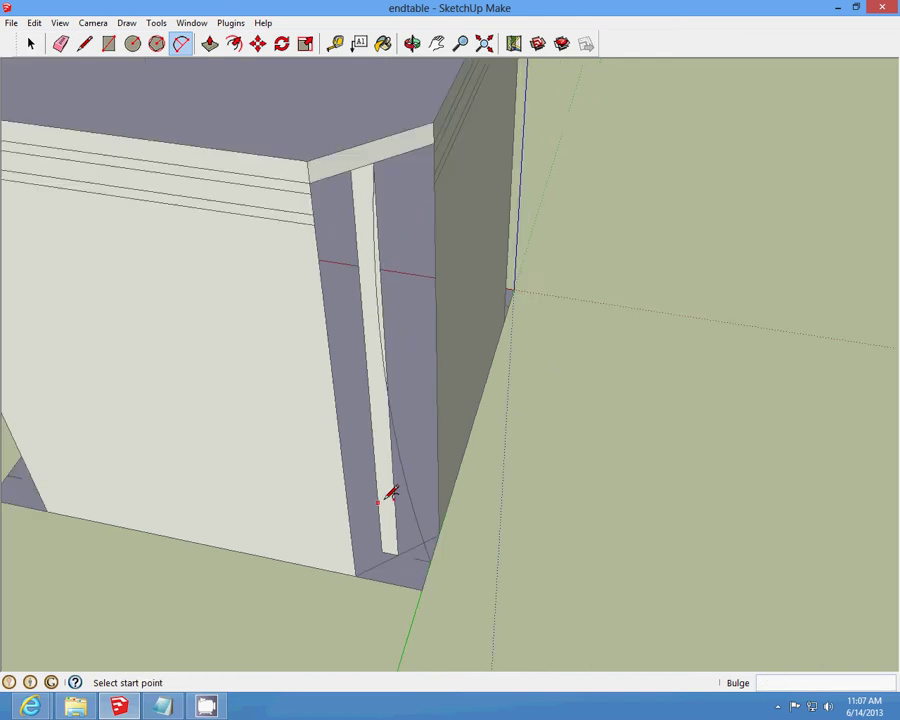
{"action": "scroll", "coordinate": [366, 254], "scroll_direction": "up", "scroll_amount": 2}
- Draw a second inward-bulging arc, about 1/2" deep, from the short top line's inner end to the short base line's inner end
{"action": "left_click", "coordinate": [412, 43]}
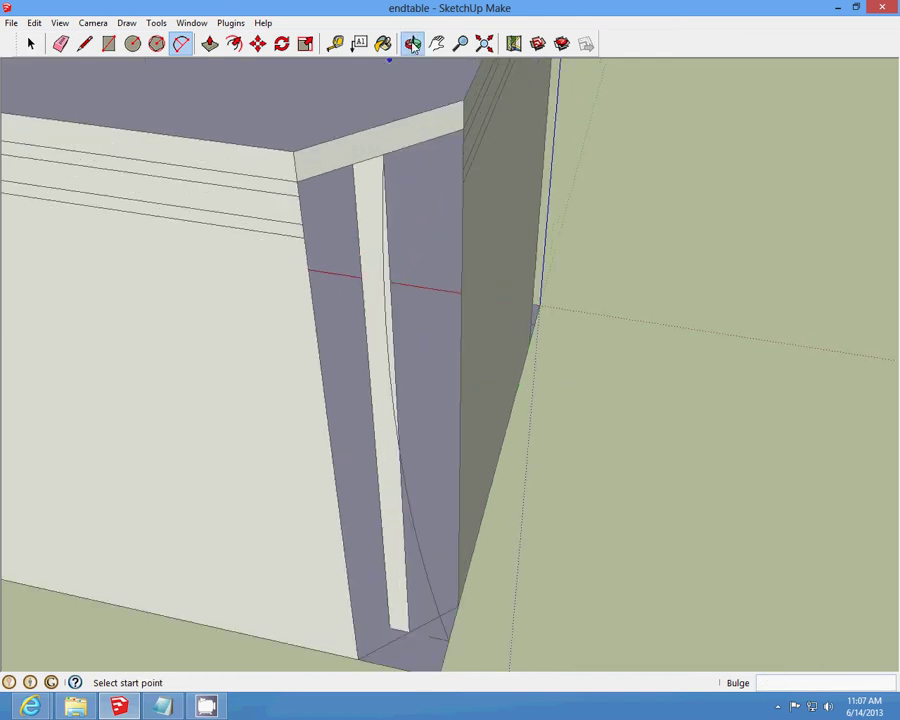
{"action": "left_click_drag", "start_coordinate": [428, 228], "coordinate": [206, 85]}
{"action": "left_click", "coordinate": [181, 43]}
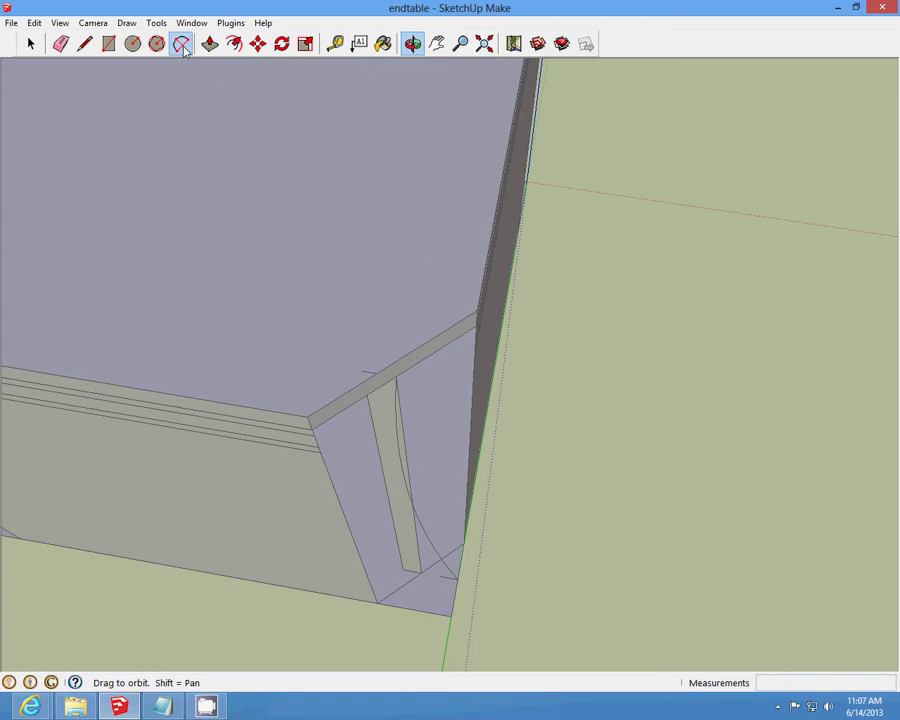
{"action": "left_click", "coordinate": [362, 370]}
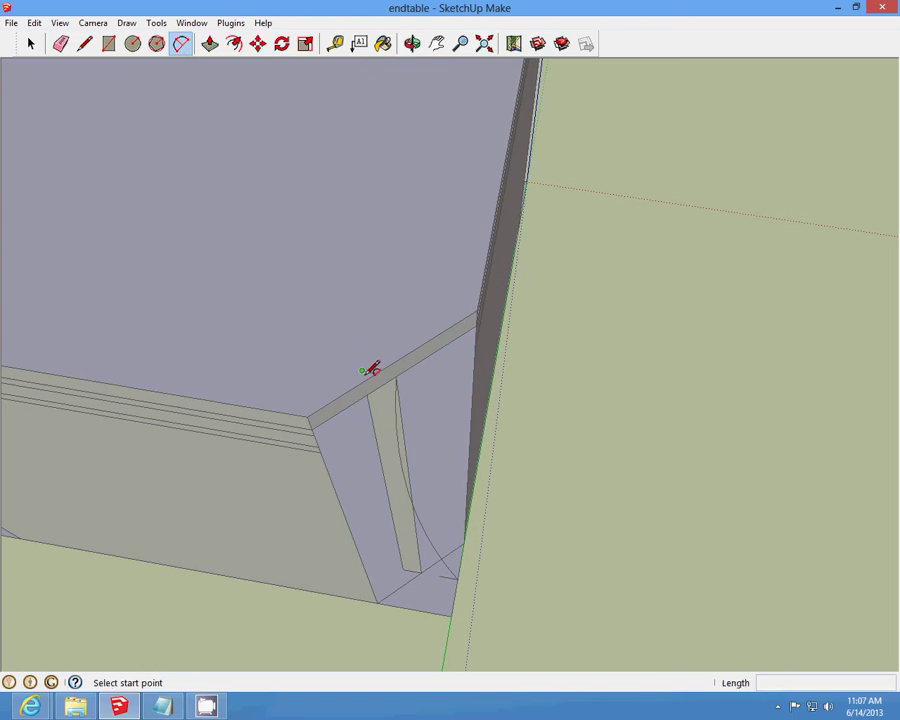
{"action": "left_click", "coordinate": [441, 575]}
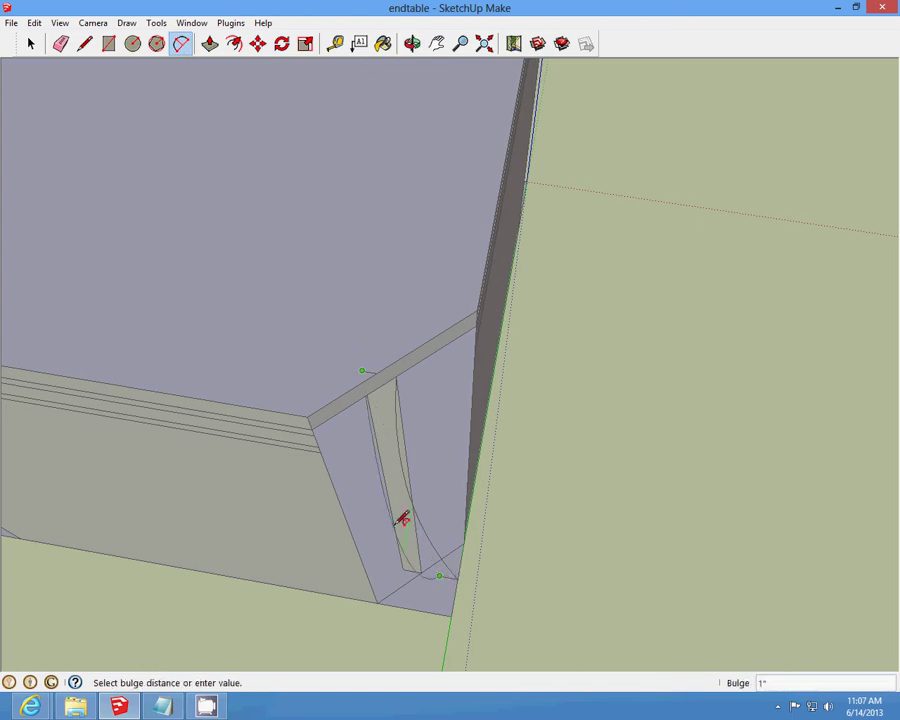
{"action": "left_click", "coordinate": [396, 495]}
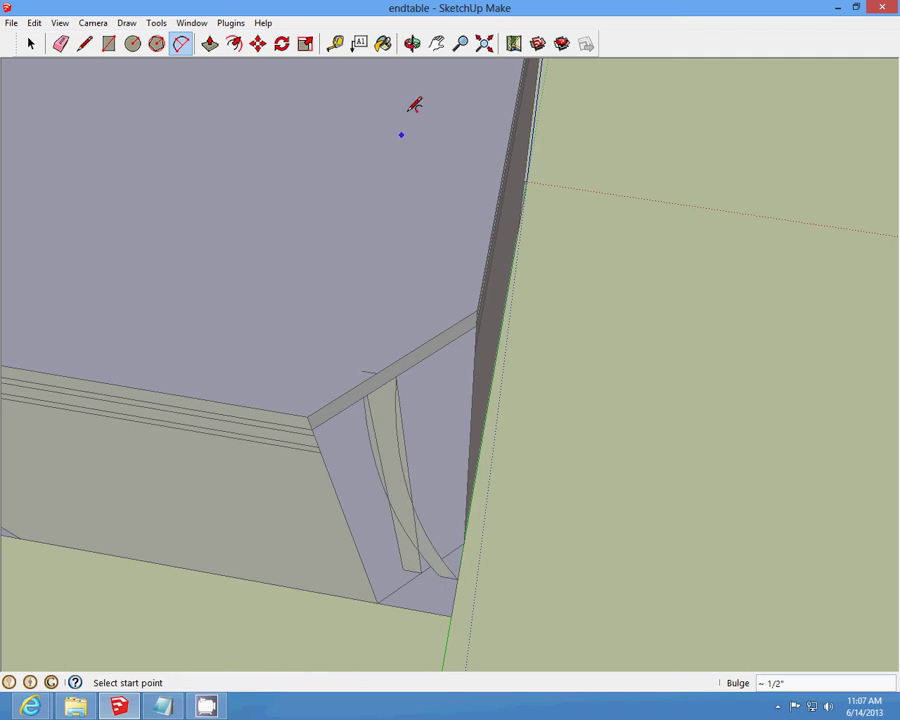
- Cut the upper portions of both straight vertical edges that run alongside the curved leg's arcs
{"action": "middle_click_drag", "start_coordinate": [436, 572], "coordinate": [433, 271]}
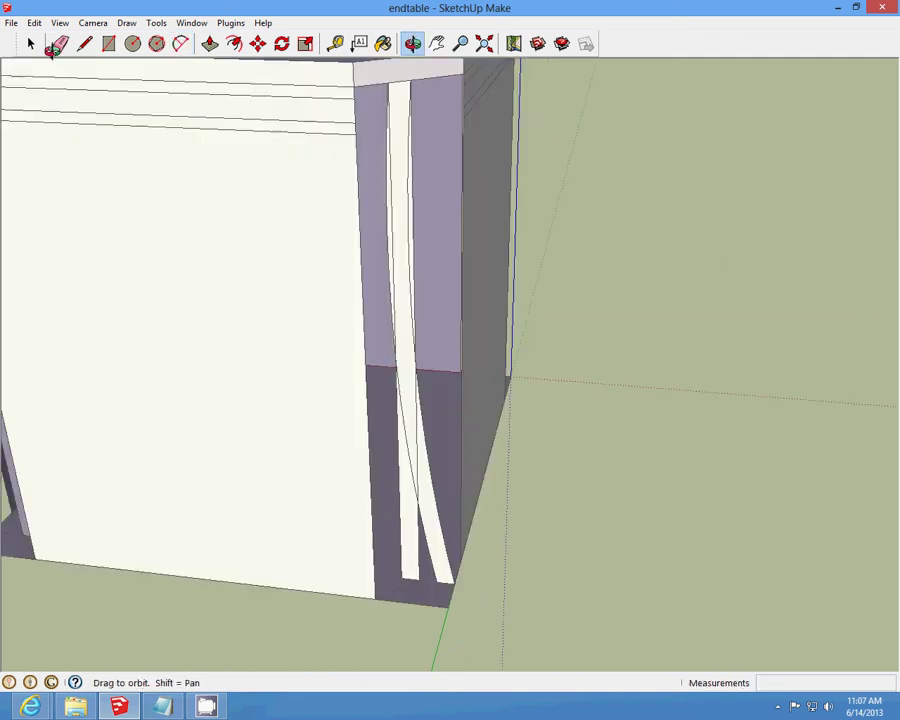
{"action": "left_click", "coordinate": [44, 56]}
{"action": "scroll", "coordinate": [400, 215], "scroll_direction": "up", "scroll_amount": 3}
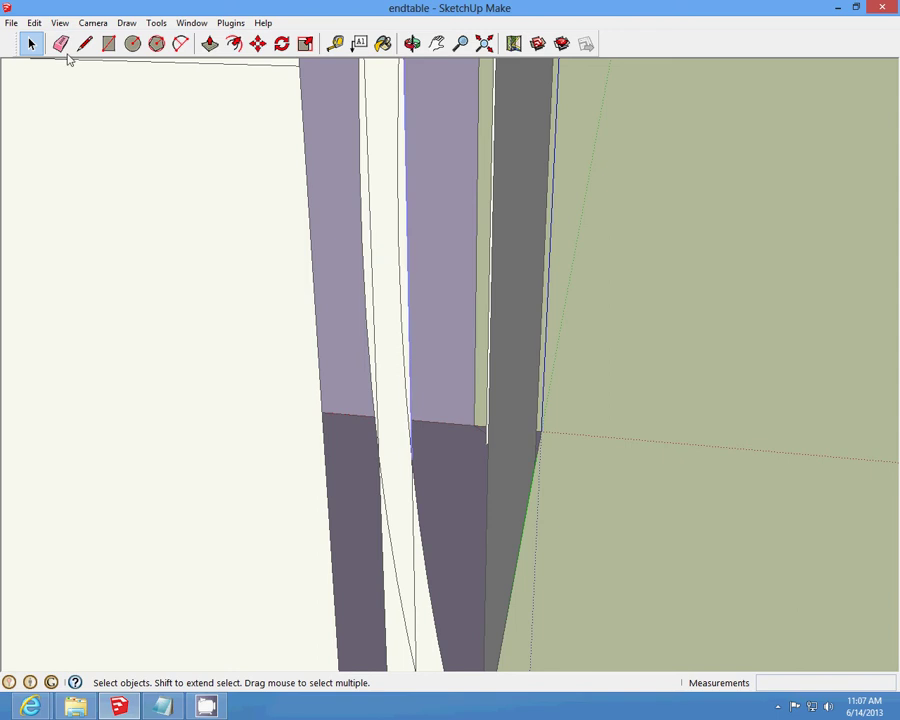
{"action": "left_click", "coordinate": [34, 23]}
{"action": "left_click", "coordinate": [70, 41]}
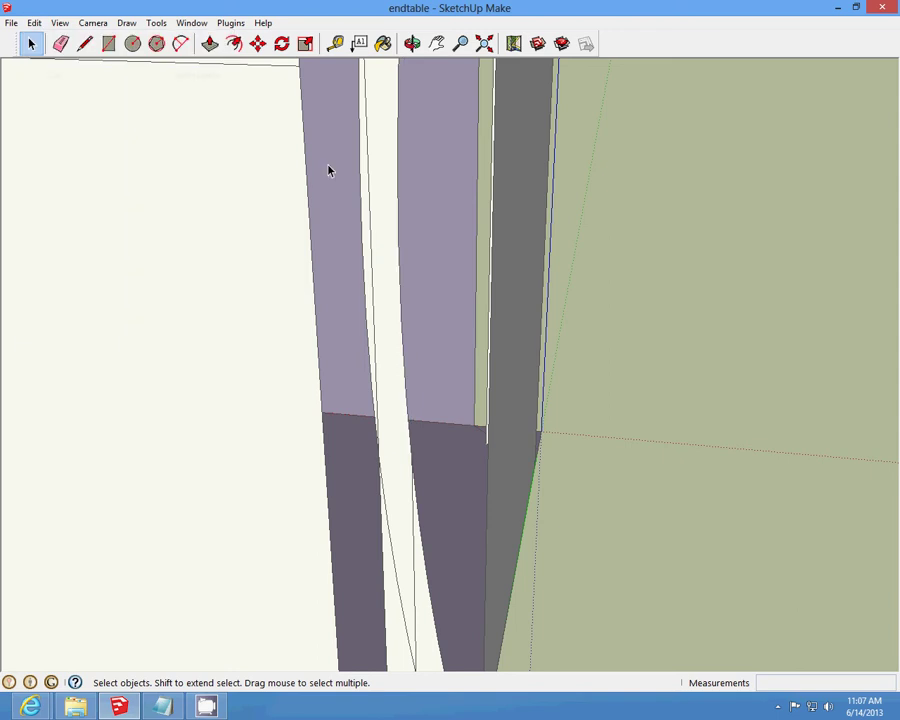
{"action": "left_click", "coordinate": [370, 211]}
{"action": "left_click", "coordinate": [34, 25]}
{"action": "left_click", "coordinate": [54, 75]}
{"action": "scroll", "coordinate": [405, 247], "scroll_direction": "down", "scroll_amount": 3}
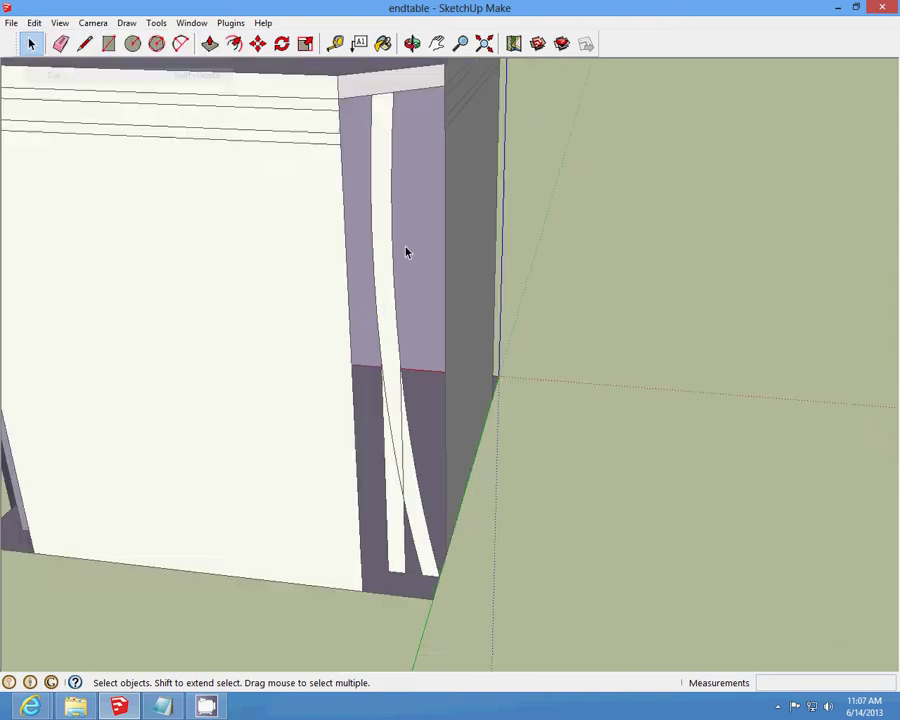
- Cut the remaining lower pieces of the original straight leg's vertical edges, keeping only the curved leg profile
{"action": "scroll", "coordinate": [398, 450], "scroll_direction": "up", "scroll_amount": 2}
{"action": "left_click", "coordinate": [406, 386]}
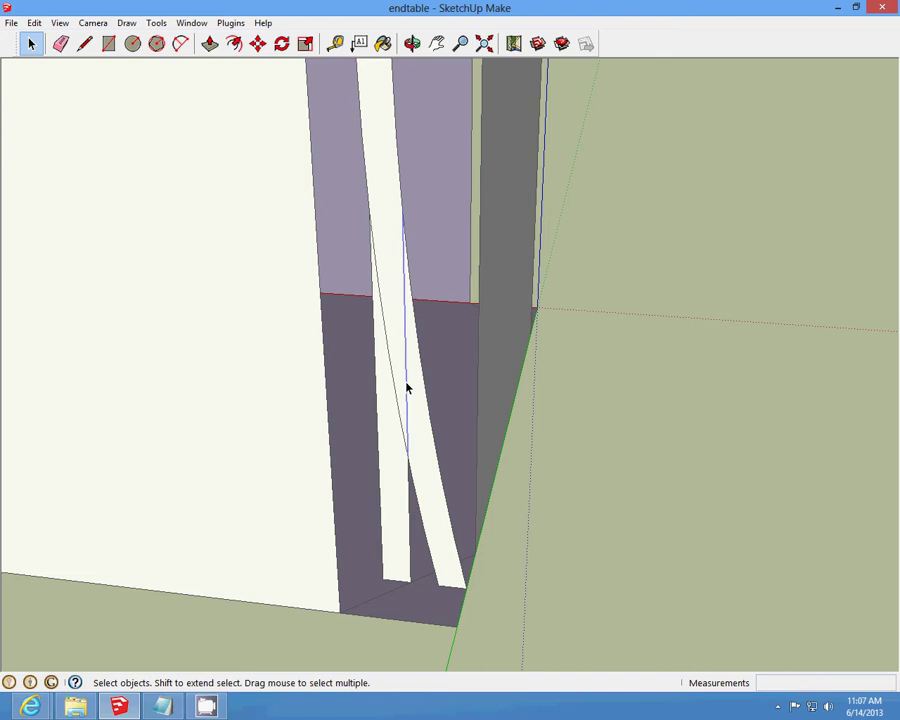
{"action": "left_click", "coordinate": [34, 23]}
{"action": "left_click", "coordinate": [54, 75]}
{"action": "left_click", "coordinate": [378, 403]}
{"action": "left_click", "coordinate": [34, 23]}
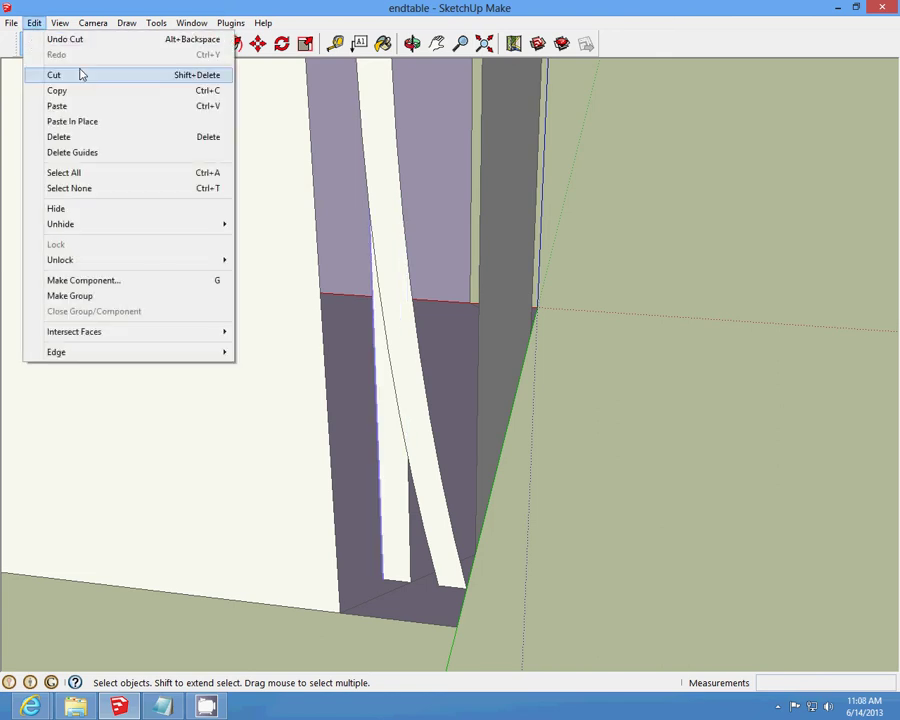
{"action": "left_click", "coordinate": [70, 75]}
{"action": "scroll", "coordinate": [460, 610], "scroll_direction": "up", "scroll_amount": 3}
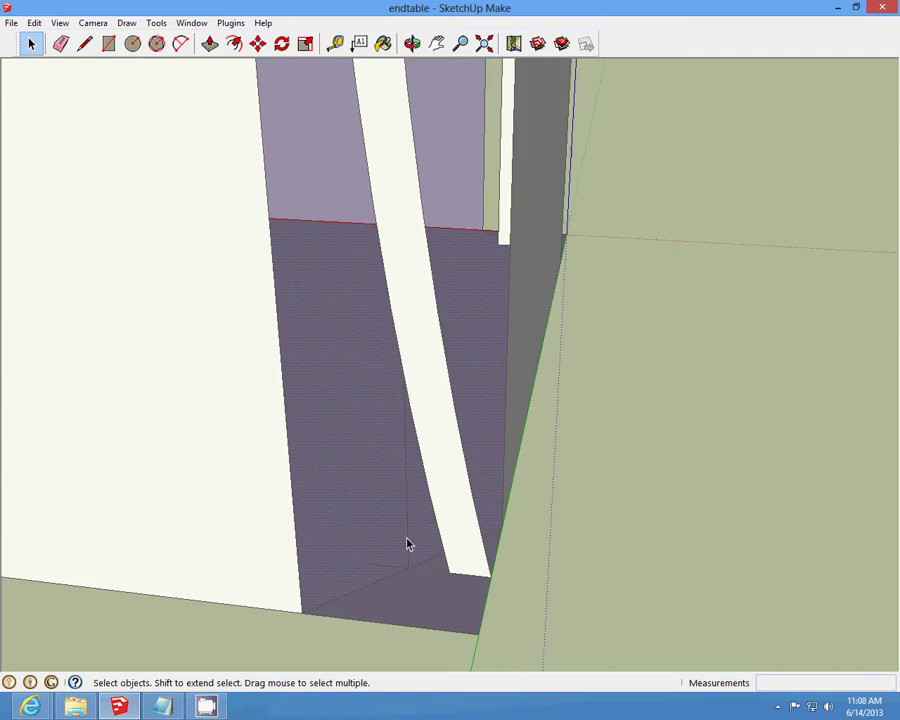
{"action": "left_click", "coordinate": [406, 540]}
{"action": "left_click", "coordinate": [34, 23]}
{"action": "left_click", "coordinate": [62, 76]}
- Cut the leftover short line and the diagonal corner line on the base beside the curved leg's foot
{"action": "left_click", "coordinate": [391, 570]}
{"action": "left_click", "coordinate": [34, 23]}
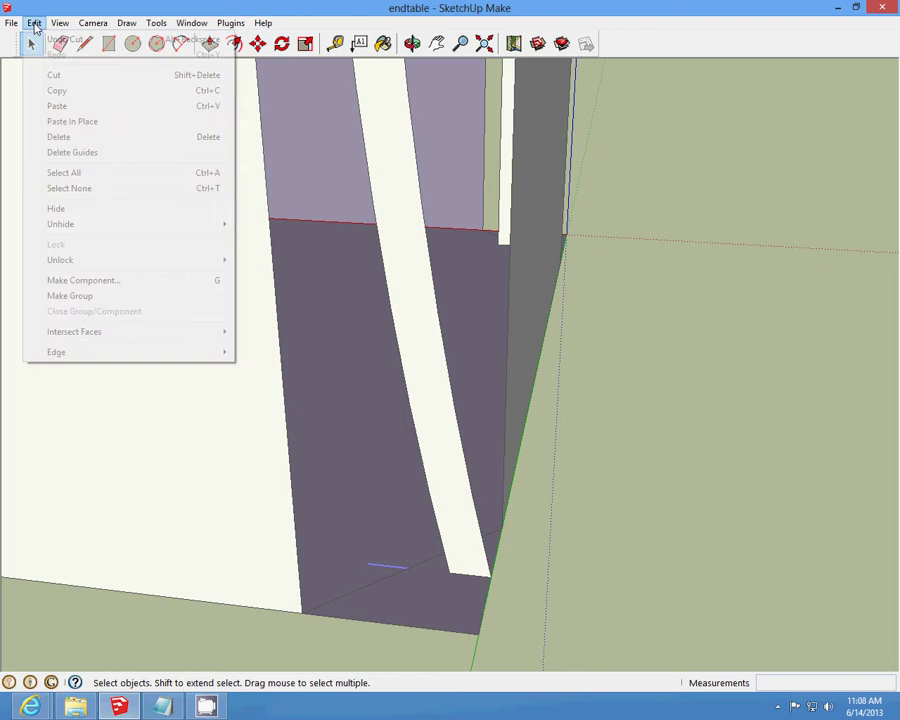
{"action": "left_click", "coordinate": [58, 75]}
{"action": "left_click", "coordinate": [422, 565]}
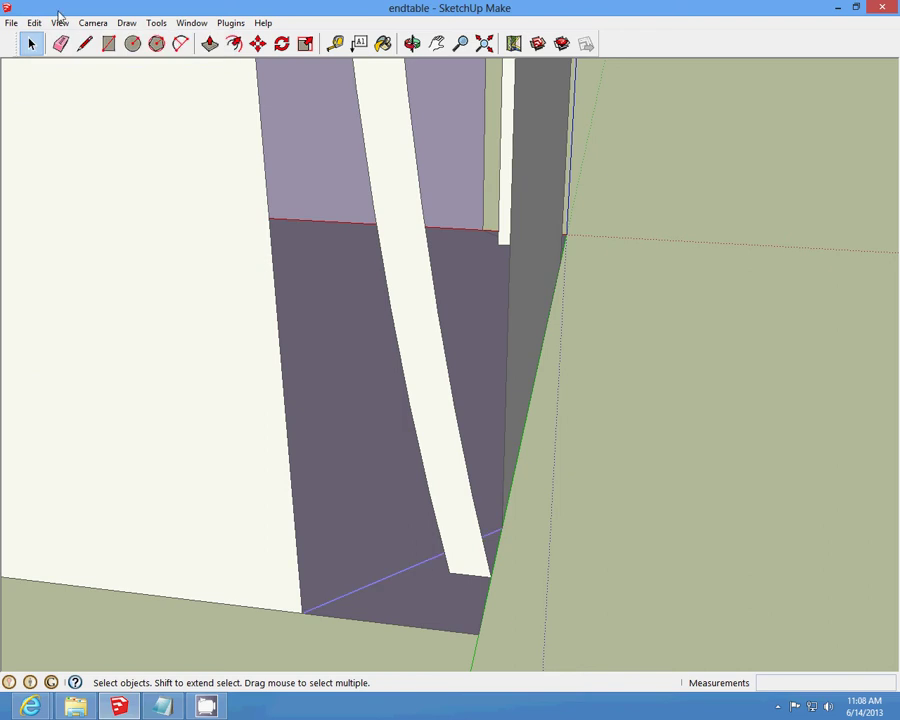
{"action": "left_click", "coordinate": [36, 24]}
{"action": "left_click", "coordinate": [66, 76]}
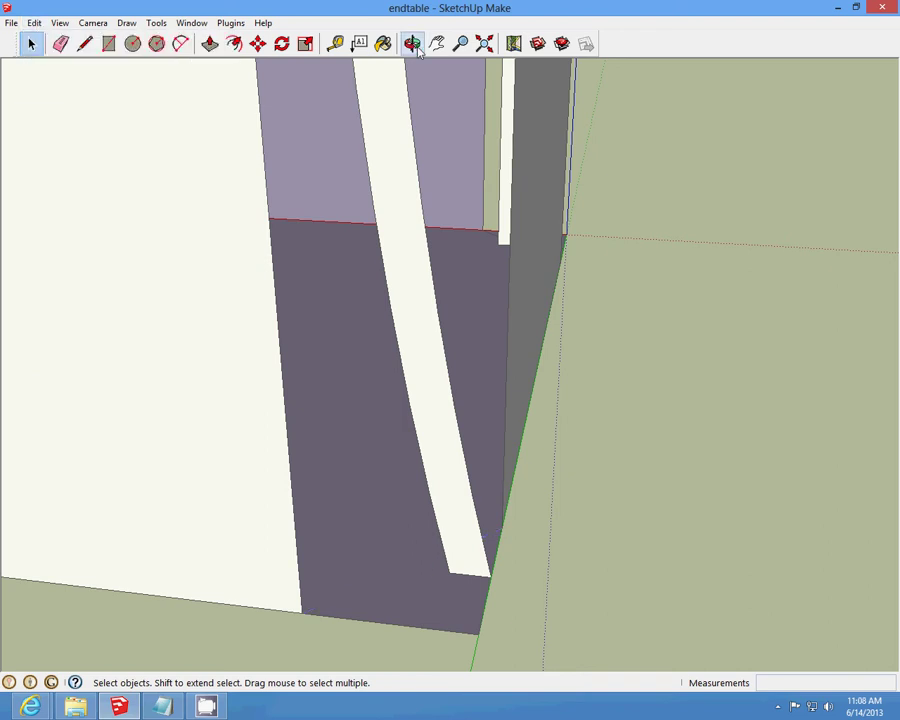
- Push/Pull the curved leg face sideways to give the leg thickness
{"action": "left_click", "coordinate": [414, 45]}
{"action": "left_click_drag", "start_coordinate": [317, 321], "coordinate": [323, 150]}
{"action": "left_click", "coordinate": [31, 44]}
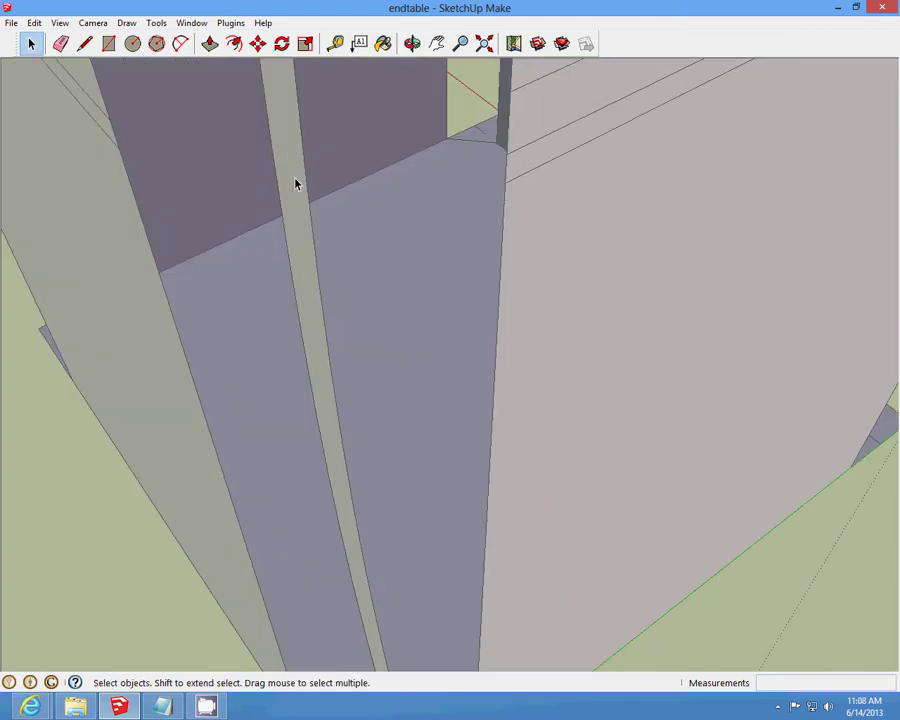
{"action": "right_click", "coordinate": [296, 183]}
{"action": "left_click", "coordinate": [352, 313]}
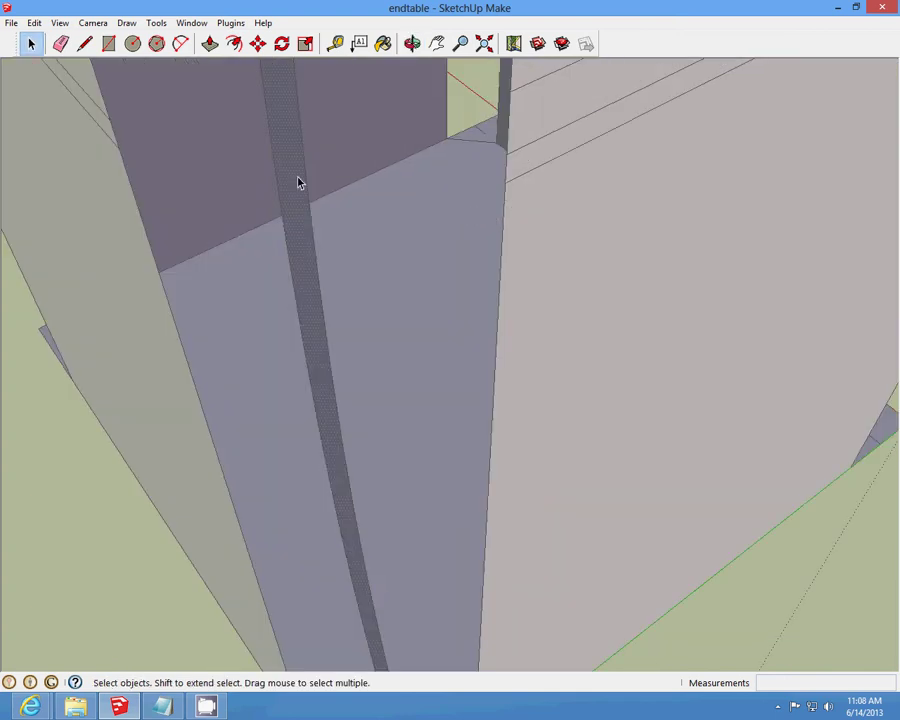
{"action": "key", "text": "p"}
{"action": "left_click", "coordinate": [293, 231]}
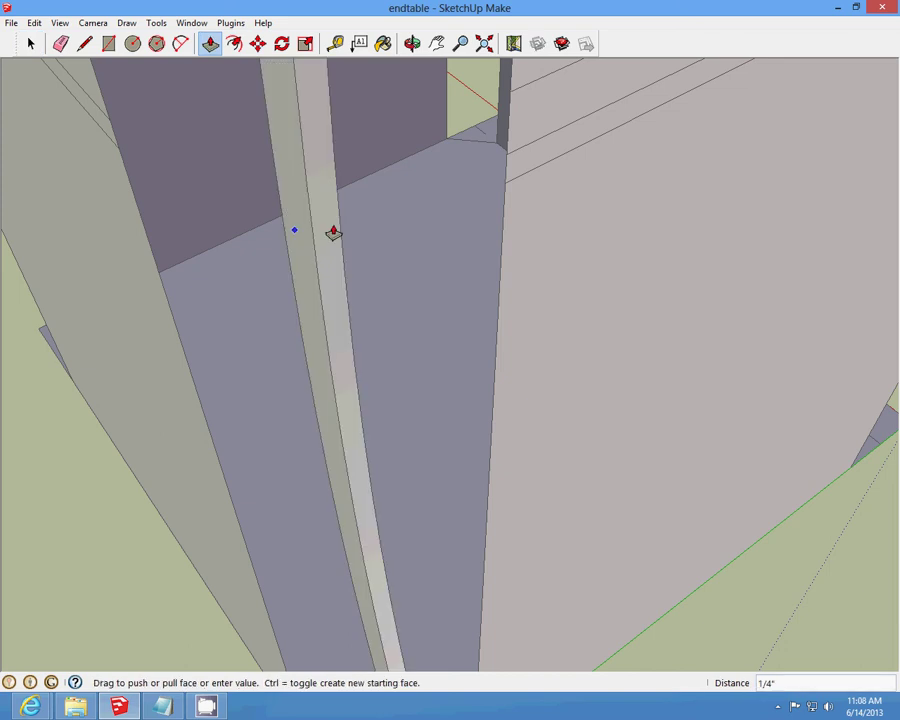
{"action": "left_click", "coordinate": [348, 227]}
- Draw an inward-bulging arc at the origin corner from the top of the leg face's outer edge to the short line's end on the green axis
{"action": "middle_click_drag", "start_coordinate": [345, 157], "coordinate": [250, 135]}
{"action": "left_click", "coordinate": [181, 43]}
{"action": "left_click", "coordinate": [361, 213]}
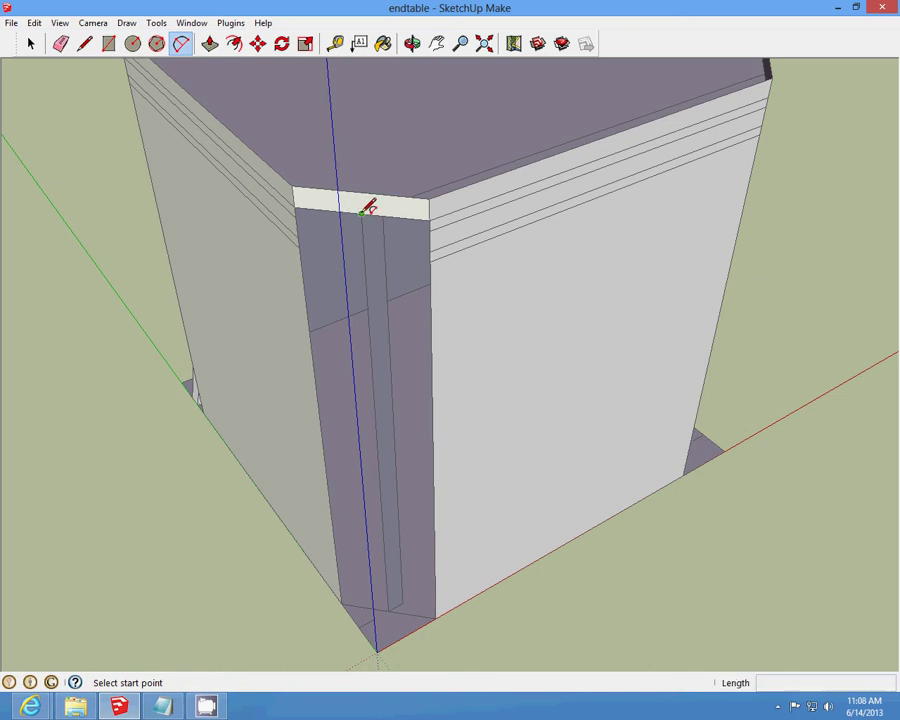
{"action": "scroll", "coordinate": [365, 220], "scroll_direction": "down", "scroll_amount": 2}
{"action": "scroll", "coordinate": [387, 352], "scroll_direction": "up", "scroll_amount": 2}
{"action": "left_click", "coordinate": [361, 582]}
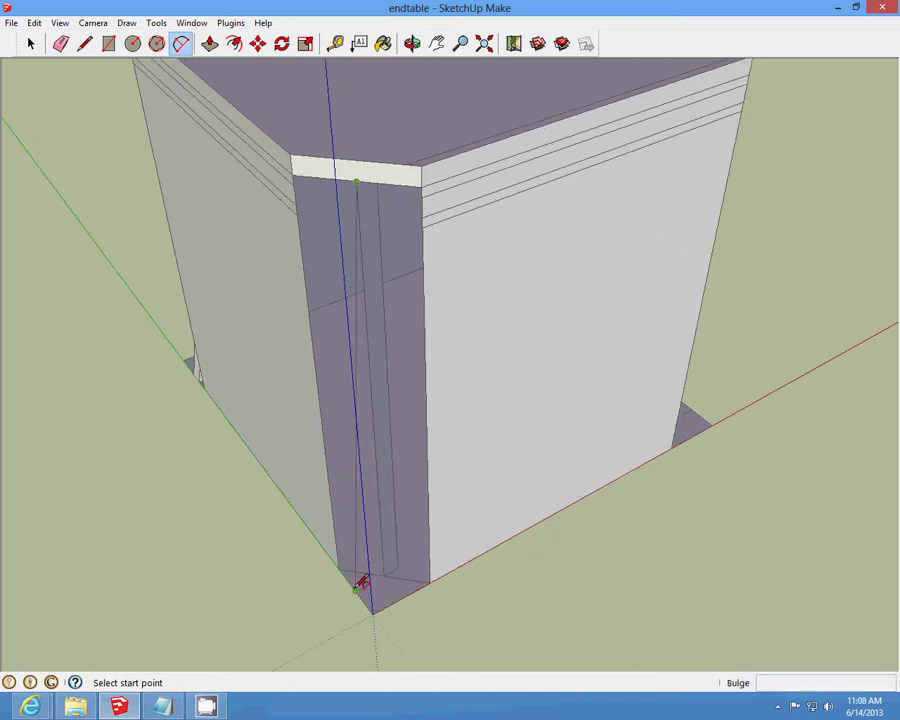
{"action": "scroll", "coordinate": [385, 400], "scroll_direction": "up", "scroll_amount": 2}
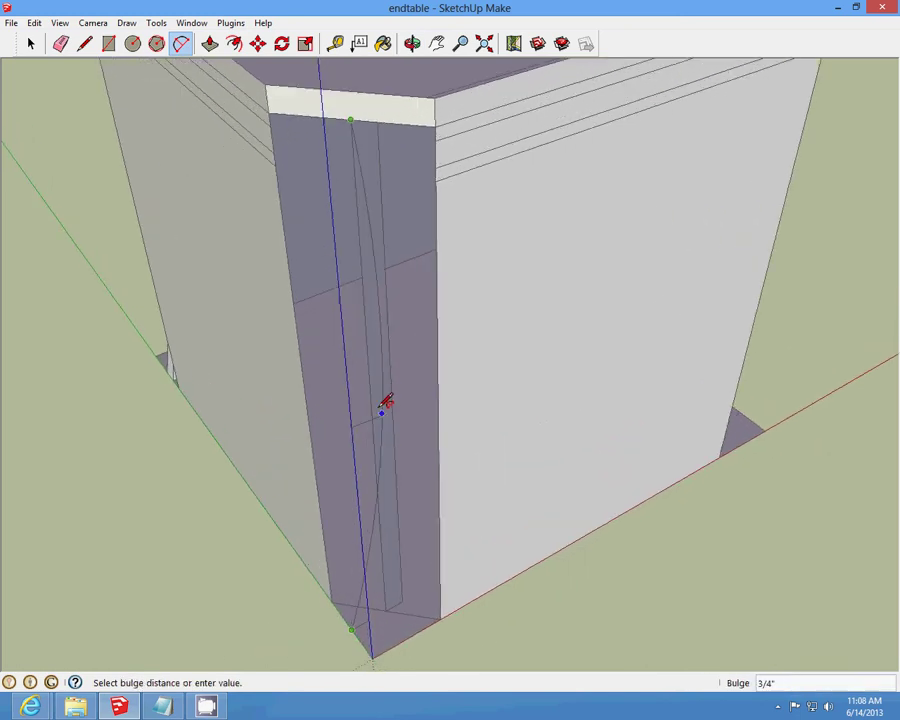
{"action": "left_click", "coordinate": [377, 420]}
- Cut the long line crossing the top face beyond the short line at the origin corner
{"action": "scroll", "coordinate": [376, 420], "scroll_direction": "down", "scroll_amount": 2}
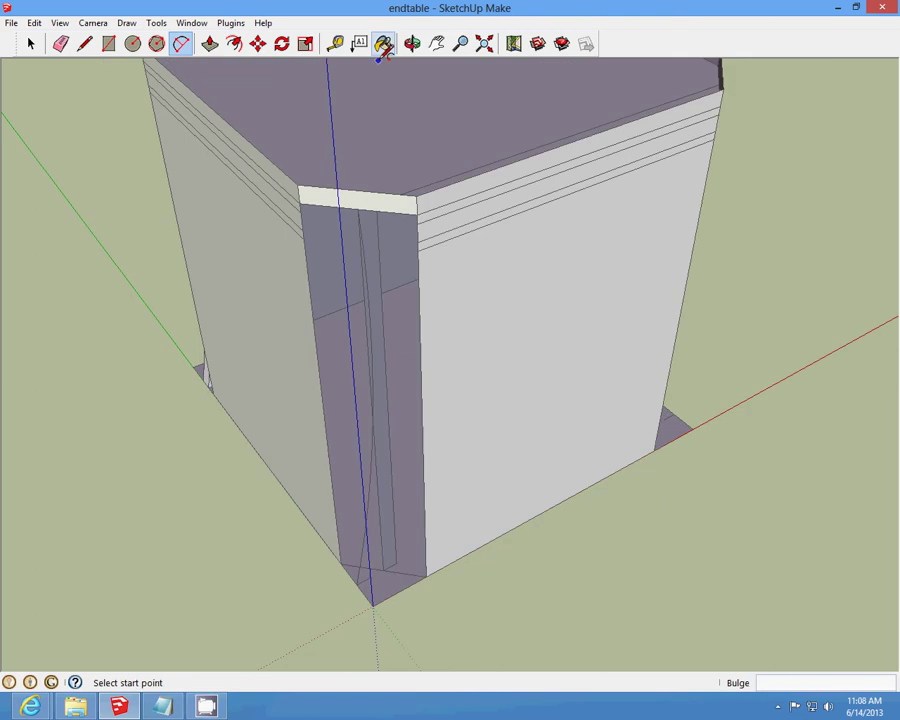
{"action": "left_click", "coordinate": [412, 44]}
{"action": "scroll", "coordinate": [430, 337], "scroll_direction": "down", "scroll_amount": 2}
{"action": "left_click_drag", "start_coordinate": [430, 337], "coordinate": [389, 281]}
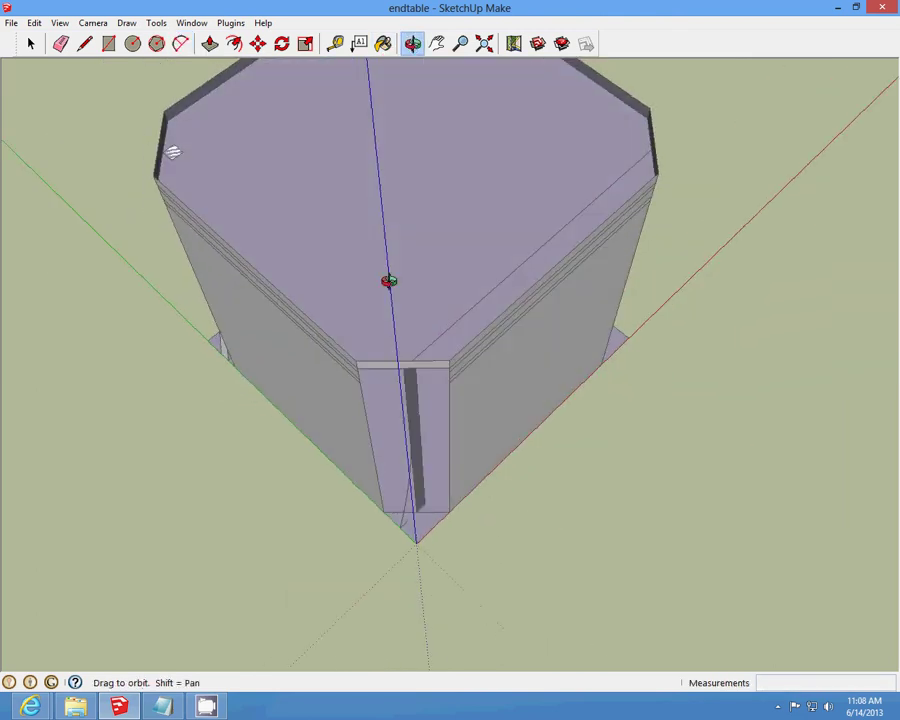
{"action": "left_click", "coordinate": [31, 44]}
{"action": "left_click", "coordinate": [488, 300]}
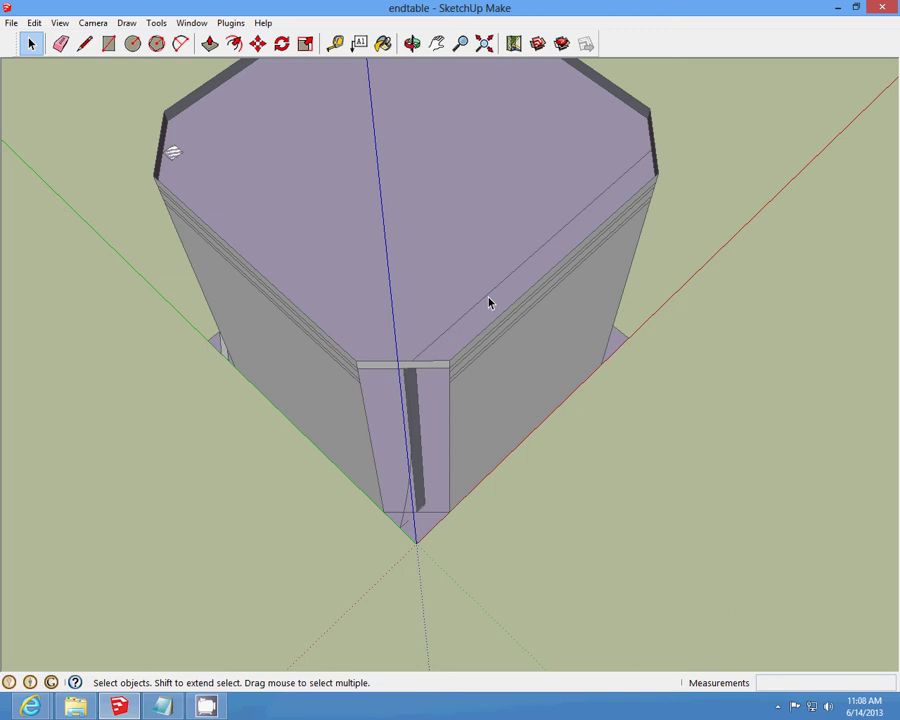
{"action": "left_click", "coordinate": [33, 23]}
{"action": "left_click", "coordinate": [70, 78]}
- Draw the origin corner's inner arc, bulging about 1/2" inward, from the short top line's inner end to the short base line's inner end
{"action": "left_click", "coordinate": [181, 43]}
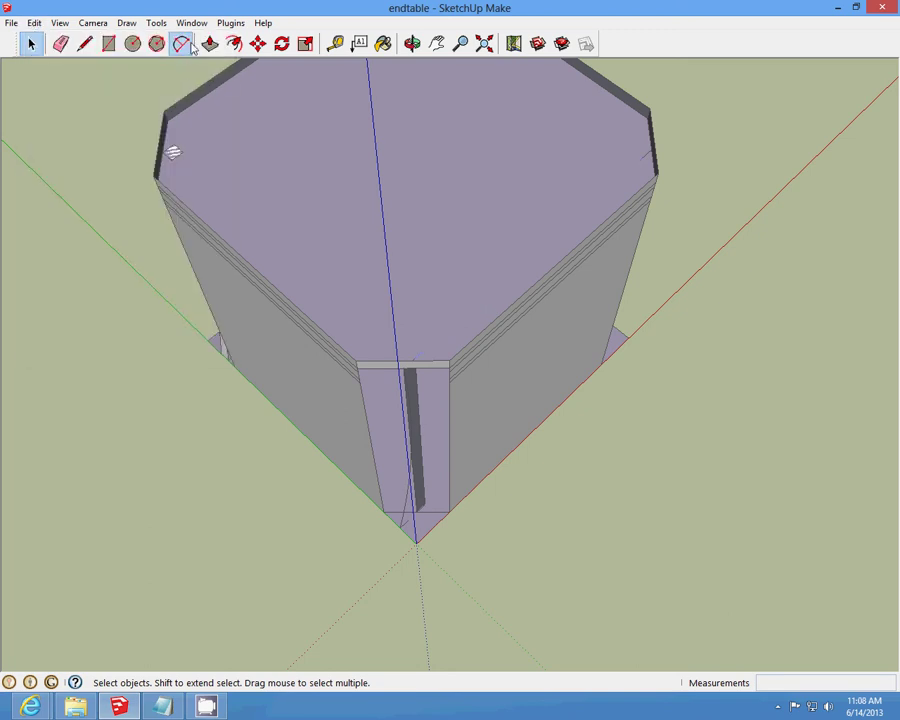
{"action": "scroll", "coordinate": [462, 370], "scroll_direction": "up", "scroll_amount": 2}
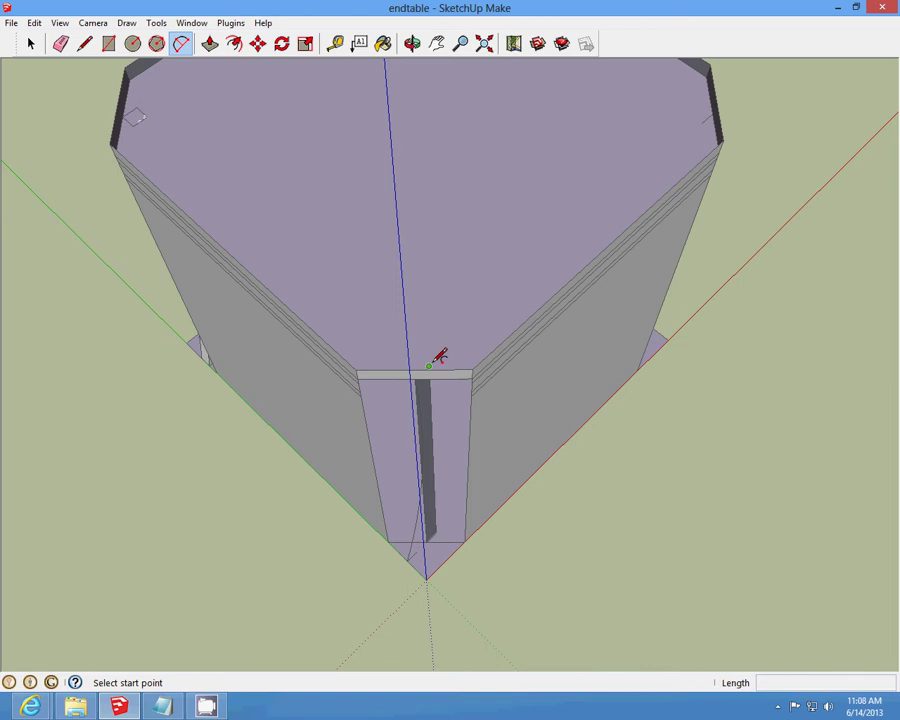
{"action": "scroll", "coordinate": [438, 357], "scroll_direction": "up", "scroll_amount": 4}
{"action": "scroll", "coordinate": [428, 370], "scroll_direction": "down", "scroll_amount": 5}
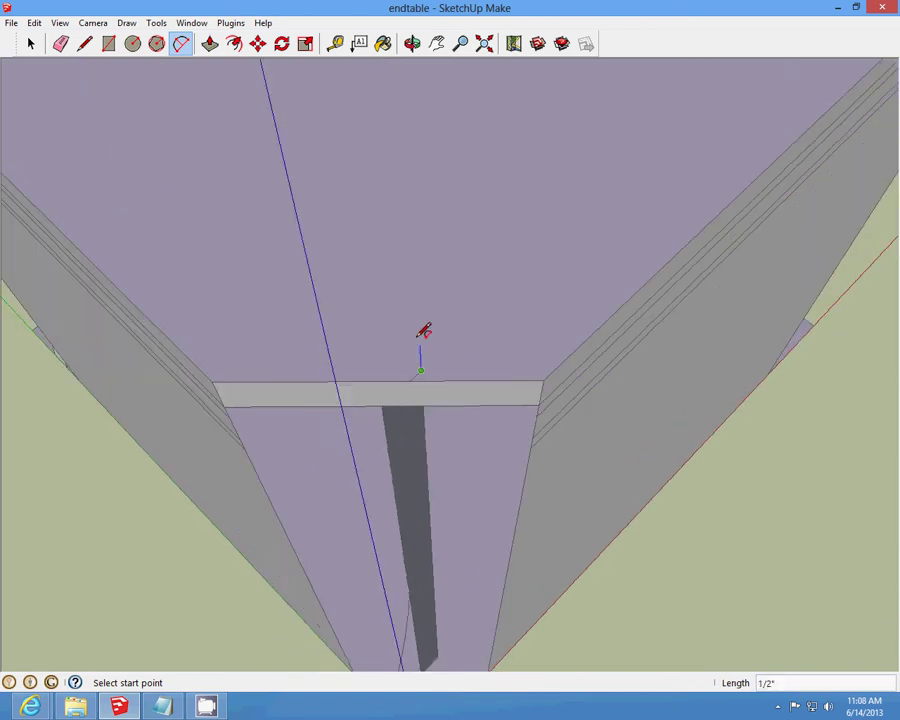
{"action": "left_click", "coordinate": [407, 616]}
{"action": "scroll", "coordinate": [407, 616], "scroll_direction": "up", "scroll_amount": 5}
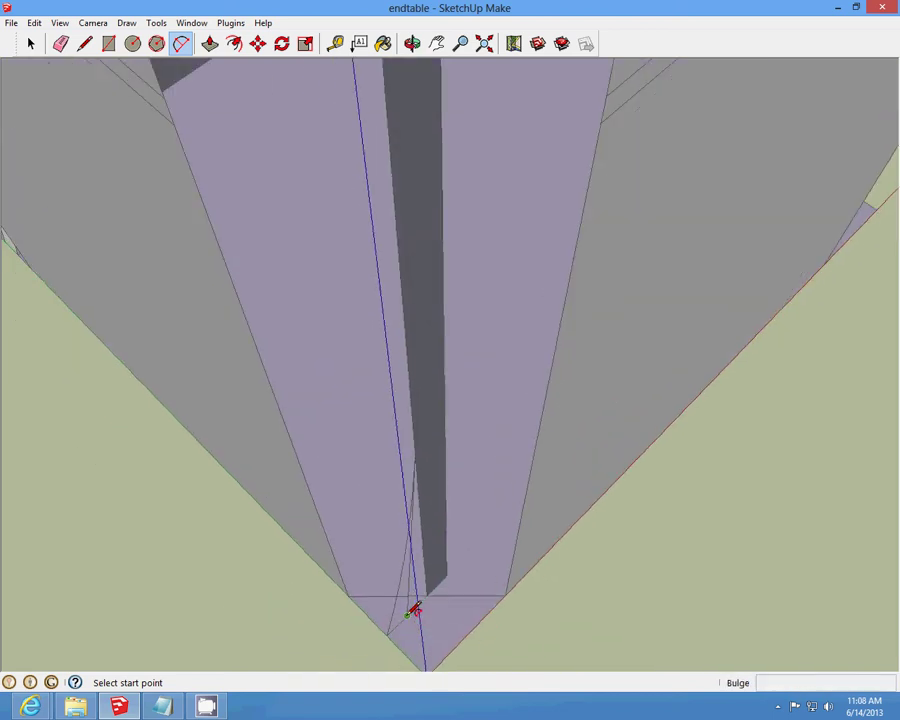
{"action": "scroll", "coordinate": [407, 616], "scroll_direction": "down", "scroll_amount": 3}
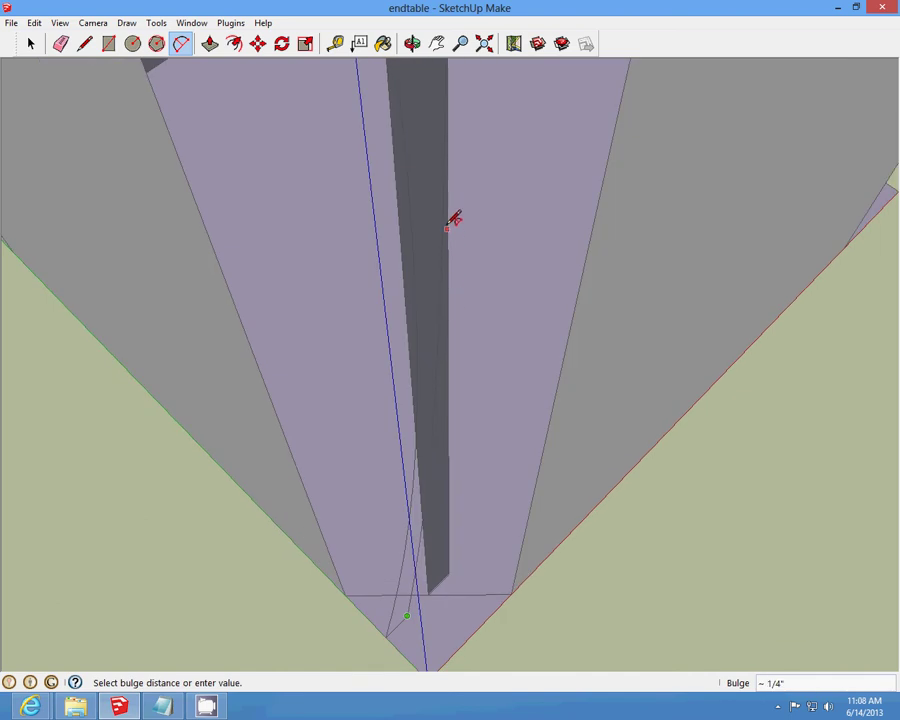
{"action": "scroll", "coordinate": [451, 200], "scroll_direction": "down", "scroll_amount": 3}
{"action": "scroll", "coordinate": [452, 289], "scroll_direction": "up", "scroll_amount": 3}
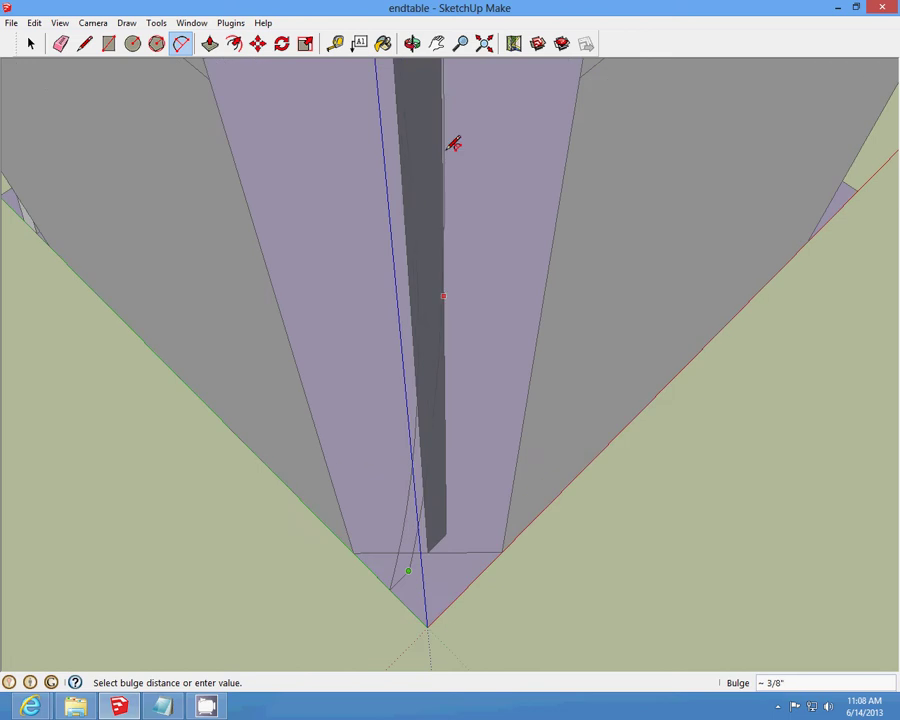
{"action": "left_click", "coordinate": [412, 43]}
{"action": "left_click_drag", "start_coordinate": [560, 502], "coordinate": [446, 305]}
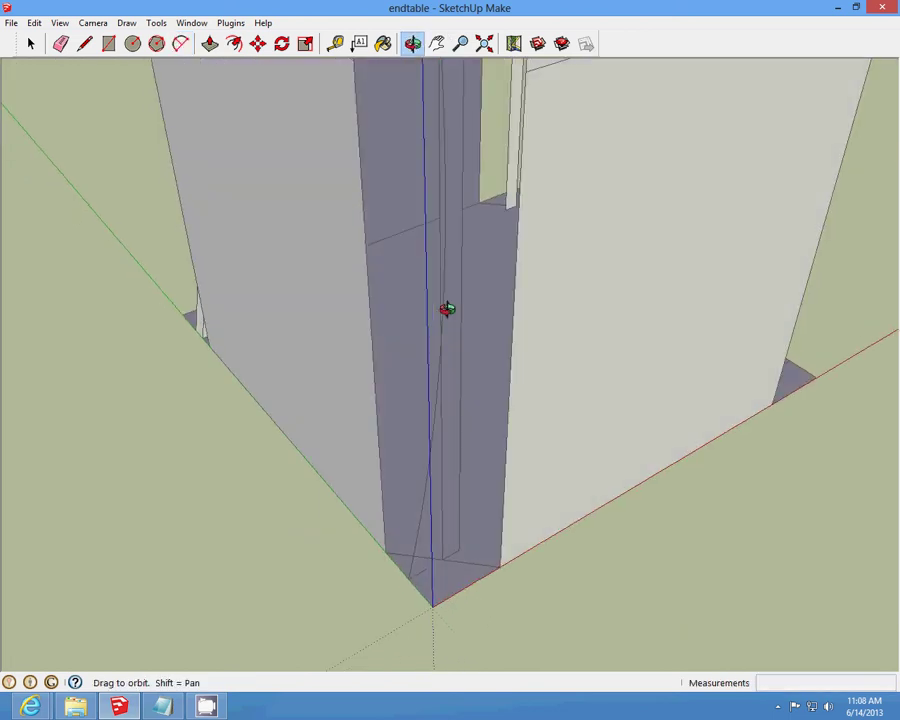
{"action": "left_click", "coordinate": [180, 44]}
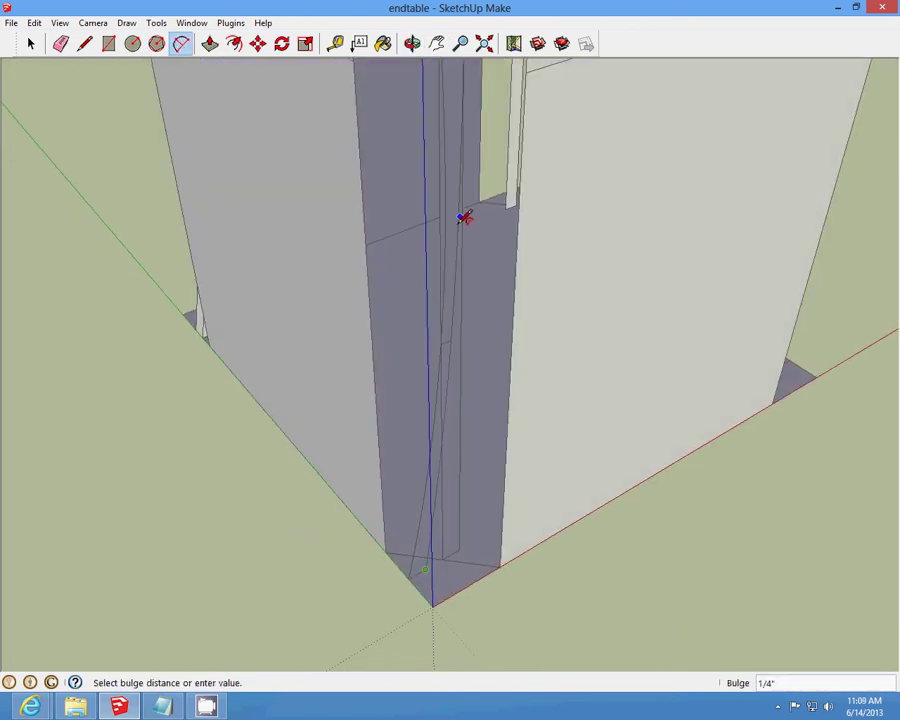
{"action": "left_click", "coordinate": [472, 325]}
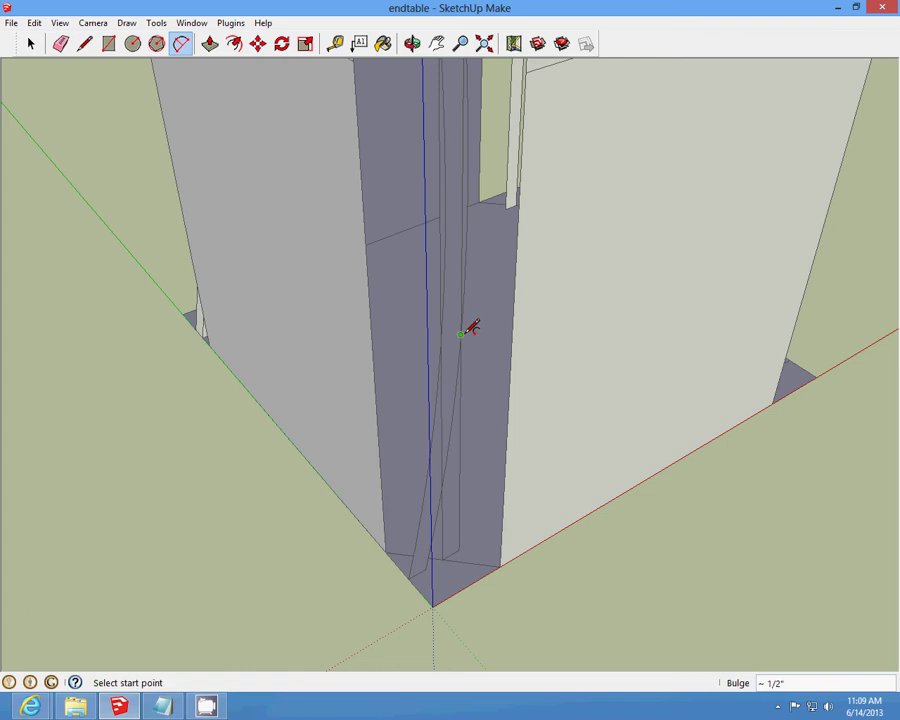
- Cut the leftover straight edges running along the upper part of the curved leg profile at the origin corner
{"action": "left_click", "coordinate": [412, 43]}
{"action": "left_click_drag", "start_coordinate": [410, 101], "coordinate": [416, 265]}
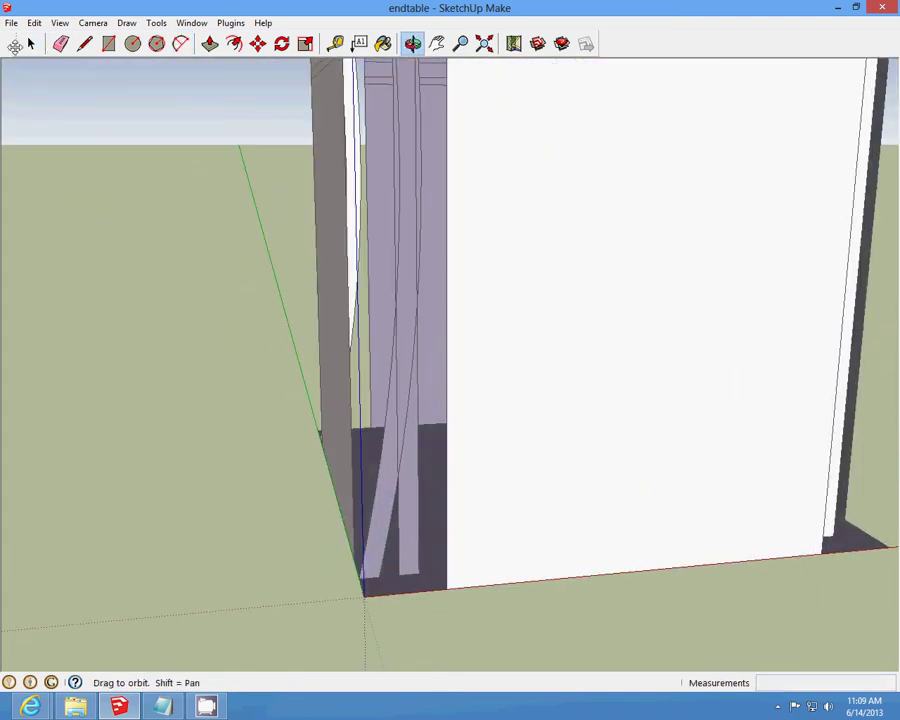
{"action": "left_click", "coordinate": [31, 44]}
{"action": "scroll", "coordinate": [377, 190], "scroll_direction": "up", "scroll_amount": 3}
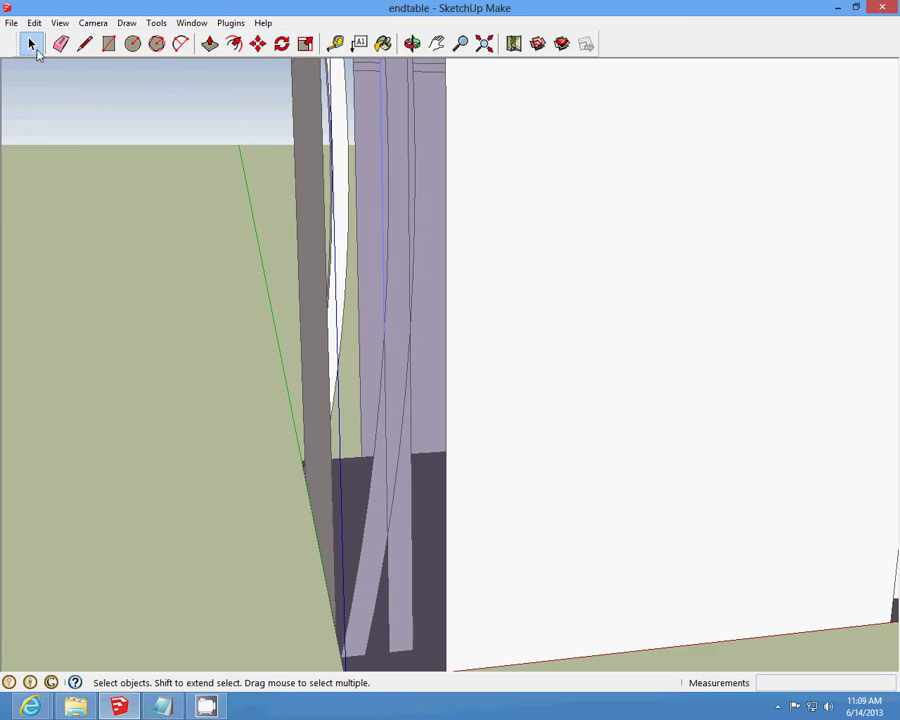
{"action": "left_click", "coordinate": [34, 22]}
{"action": "left_click", "coordinate": [62, 76]}
{"action": "left_click", "coordinate": [34, 22]}
{"action": "left_click", "coordinate": [60, 75]}
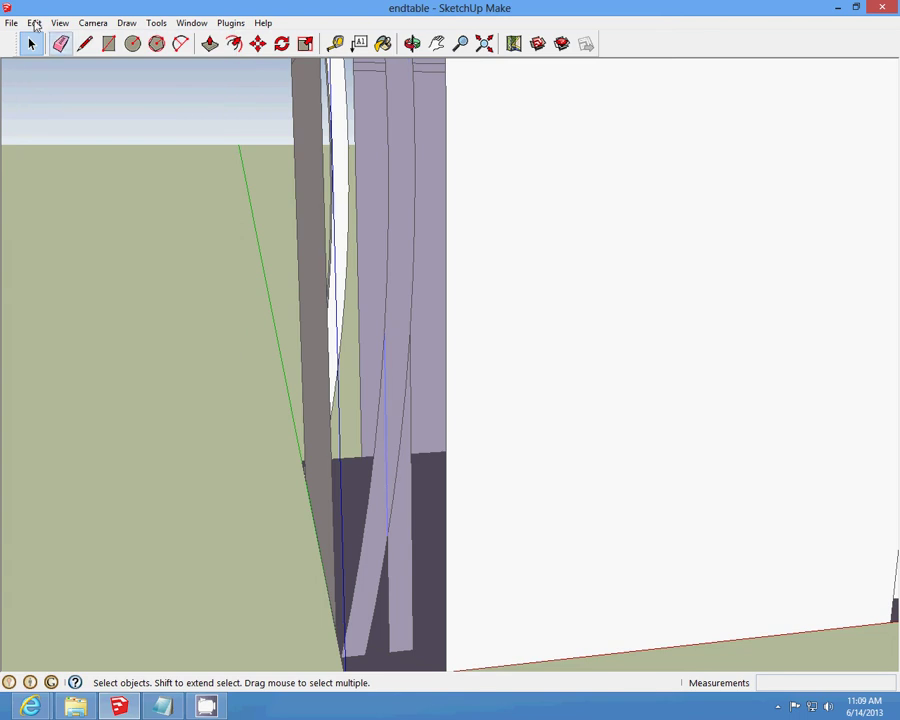
- Cut the leftover straight edges crossing and flanking the lower part of the origin corner's leg, leaving only the curved profile
{"action": "left_click", "coordinate": [34, 22]}
{"action": "left_click", "coordinate": [68, 76]}
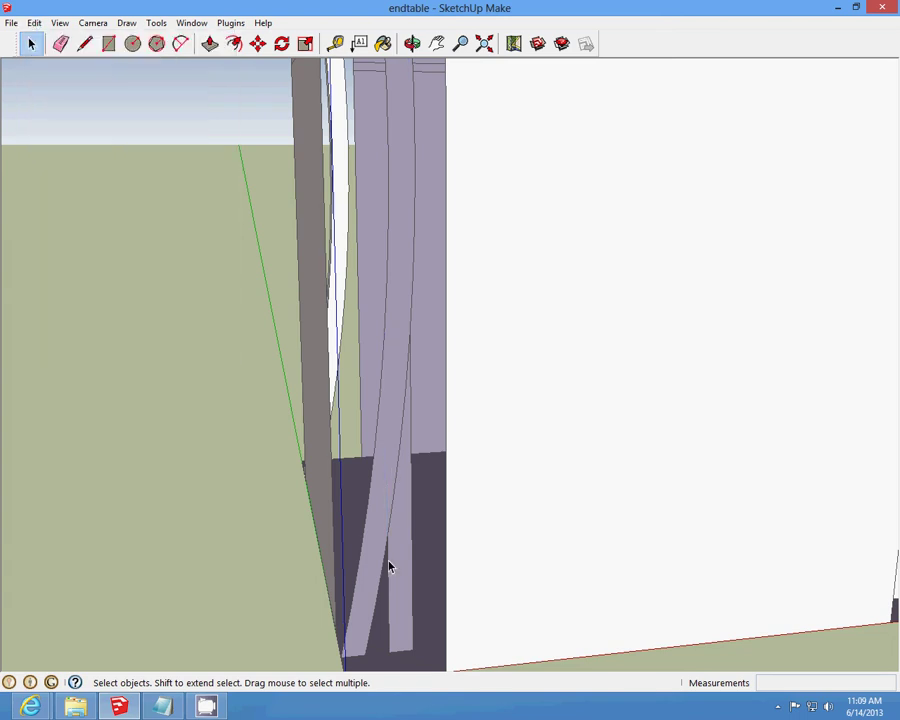
{"action": "left_click", "coordinate": [34, 22]}
{"action": "left_click", "coordinate": [66, 75]}
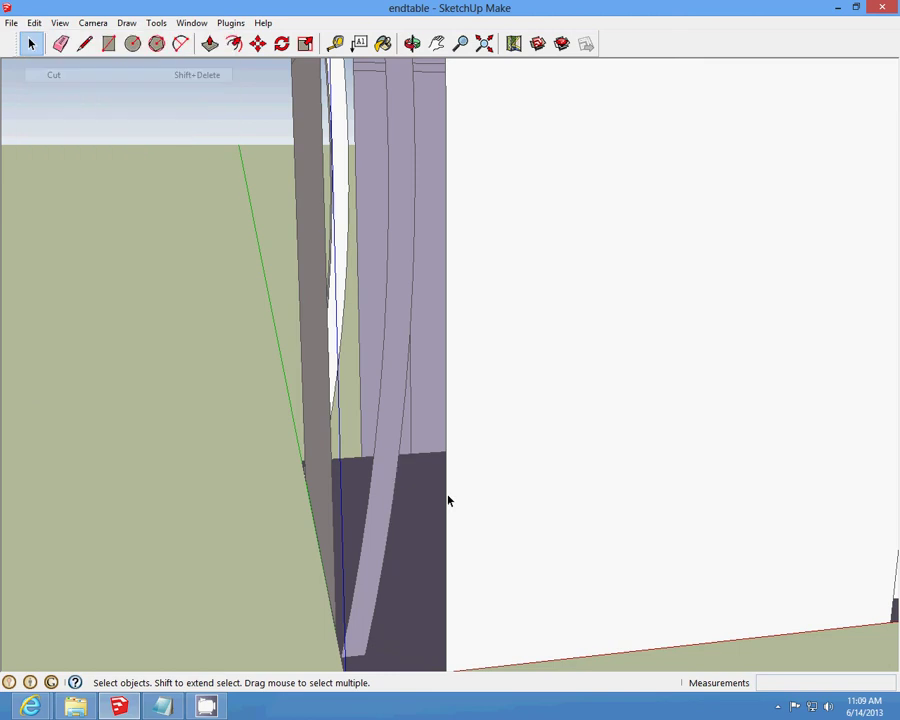
{"action": "left_click", "coordinate": [34, 22]}
{"action": "left_click", "coordinate": [66, 75]}
- Cut the short stray line behind the leg's foot and the diagonal line across the base at the origin corner
{"action": "left_click", "coordinate": [412, 44]}
{"action": "left_click_drag", "start_coordinate": [478, 300], "coordinate": [460, 589]}
{"action": "scroll", "coordinate": [460, 589], "scroll_direction": "down", "scroll_amount": 4}
{"action": "scroll", "coordinate": [466, 530], "scroll_direction": "up", "scroll_amount": 3}
{"action": "left_click_drag", "start_coordinate": [464, 518], "coordinate": [486, 538]}
{"action": "scroll", "coordinate": [486, 538], "scroll_direction": "up", "scroll_amount": 2}
{"action": "key", "text": "space"}
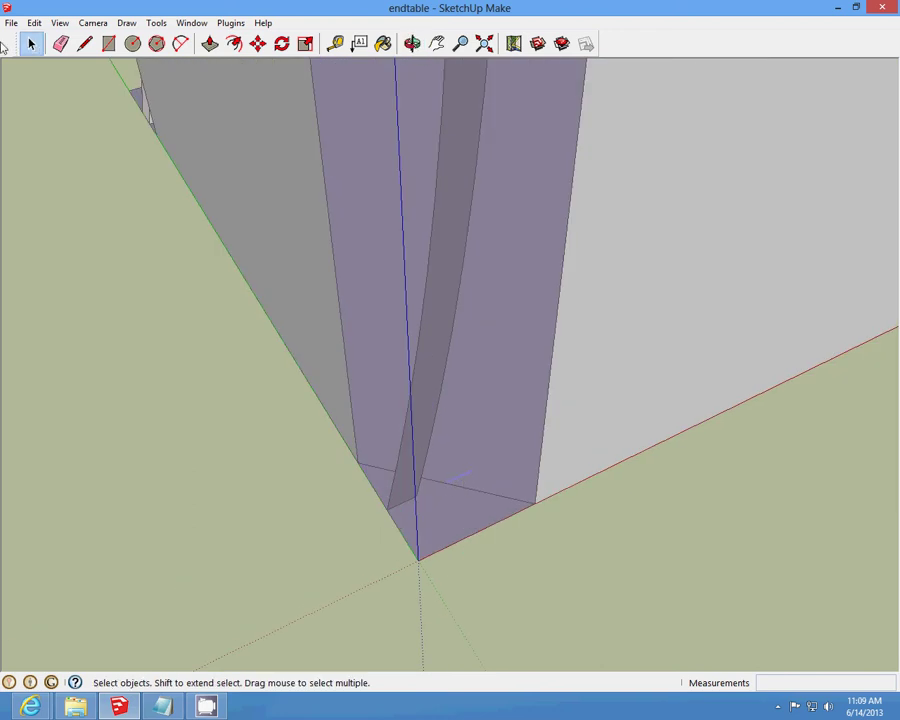
{"action": "left_click", "coordinate": [34, 22]}
{"action": "left_click", "coordinate": [56, 76]}
{"action": "left_click", "coordinate": [477, 499]}
{"action": "left_click", "coordinate": [34, 22]}
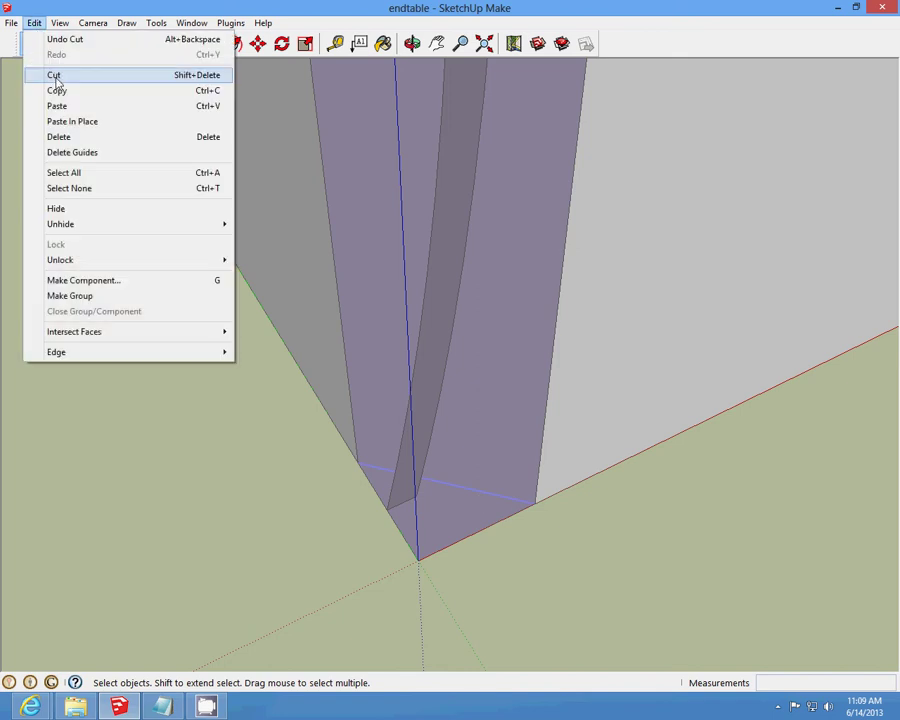
{"action": "left_click", "coordinate": [55, 75]}
- Push/Pull the origin corner's curved leg face sideways to give that leg thickness
{"action": "left_click", "coordinate": [412, 43]}
{"action": "left_click_drag", "start_coordinate": [382, 145], "coordinate": [176, 66]}
{"action": "left_click", "coordinate": [210, 43]}
{"action": "scroll", "coordinate": [410, 372], "scroll_direction": "up", "scroll_amount": 5}
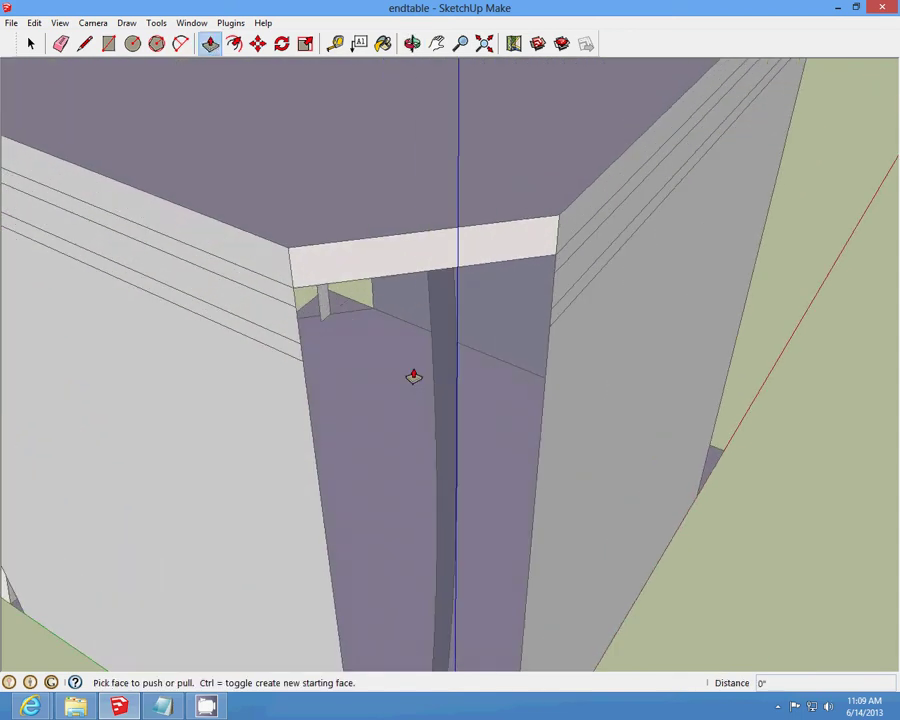
{"action": "left_click_drag", "start_coordinate": [440, 357], "coordinate": [404, 354]}
{"action": "left_click", "coordinate": [30, 43]}
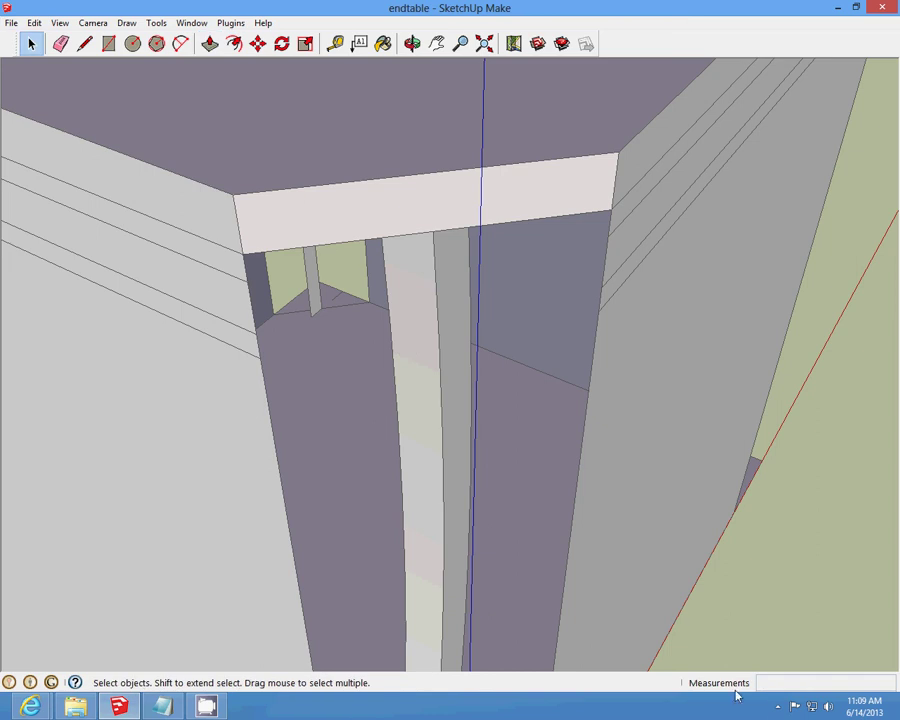
{"action": "left_click", "coordinate": [777, 708]}
{"action": "right_click", "coordinate": [766, 636]}
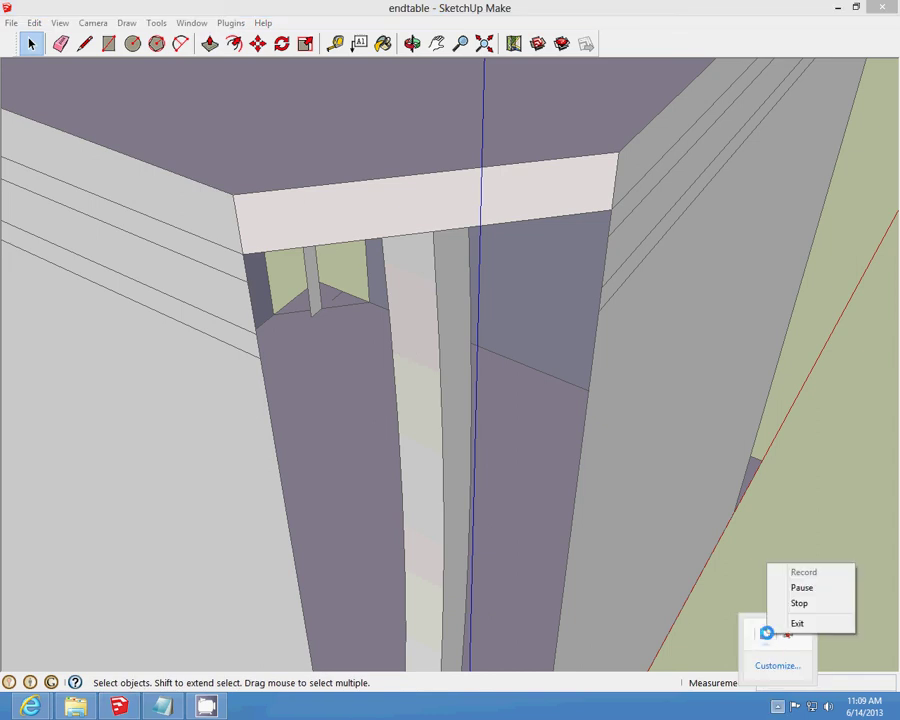
{"action": "left_click", "coordinate": [775, 585]}
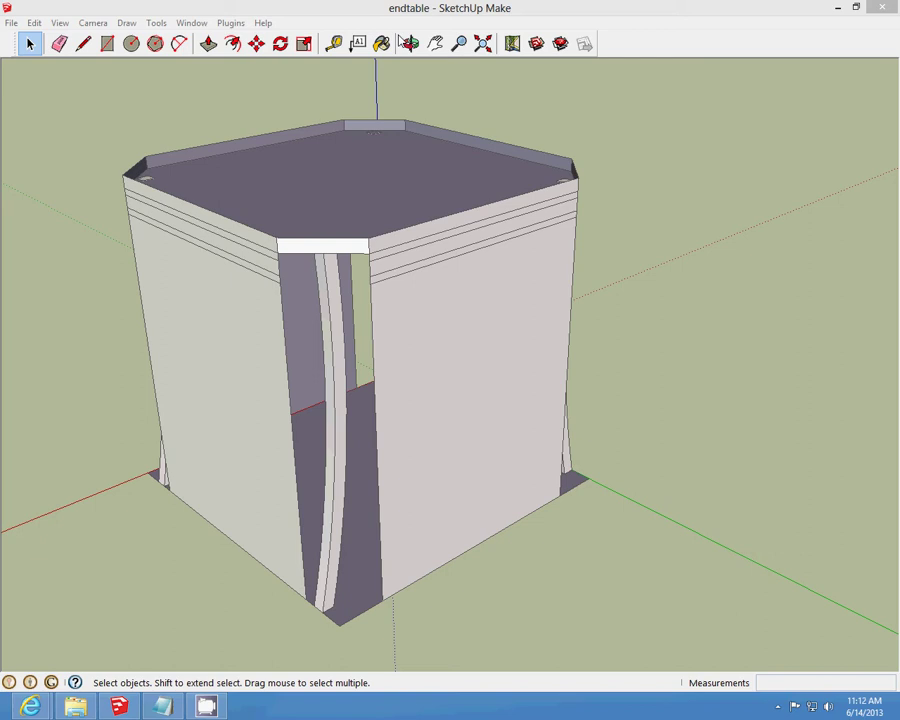
- Unhide the last hidden face to restore the tabletop surface
{"action": "left_click", "coordinate": [407, 43]}
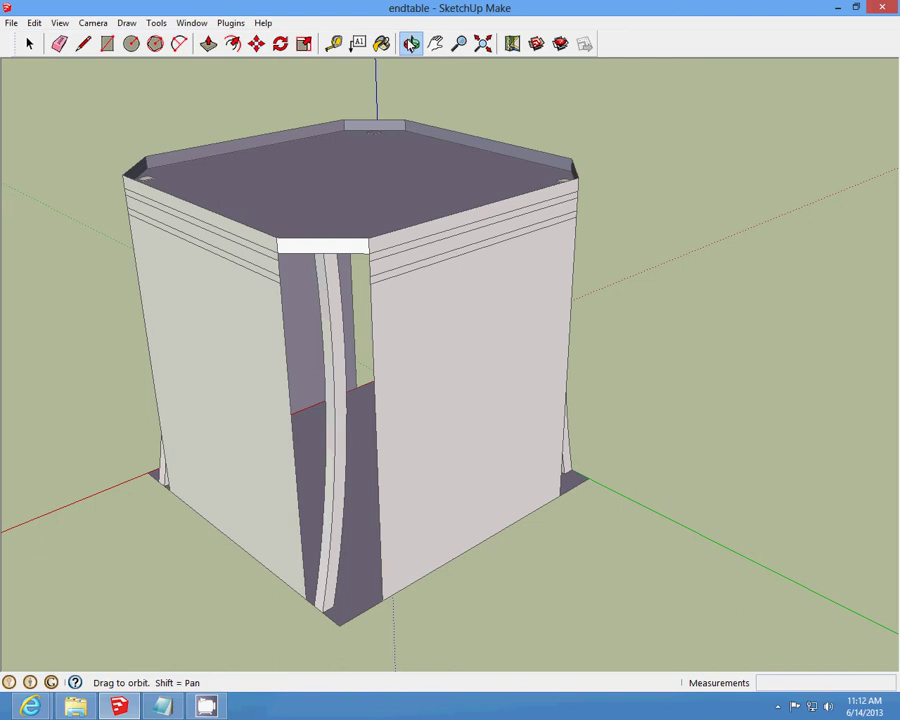
{"action": "left_click_drag", "start_coordinate": [400, 160], "coordinate": [484, 358]}
{"action": "left_click", "coordinate": [34, 22]}
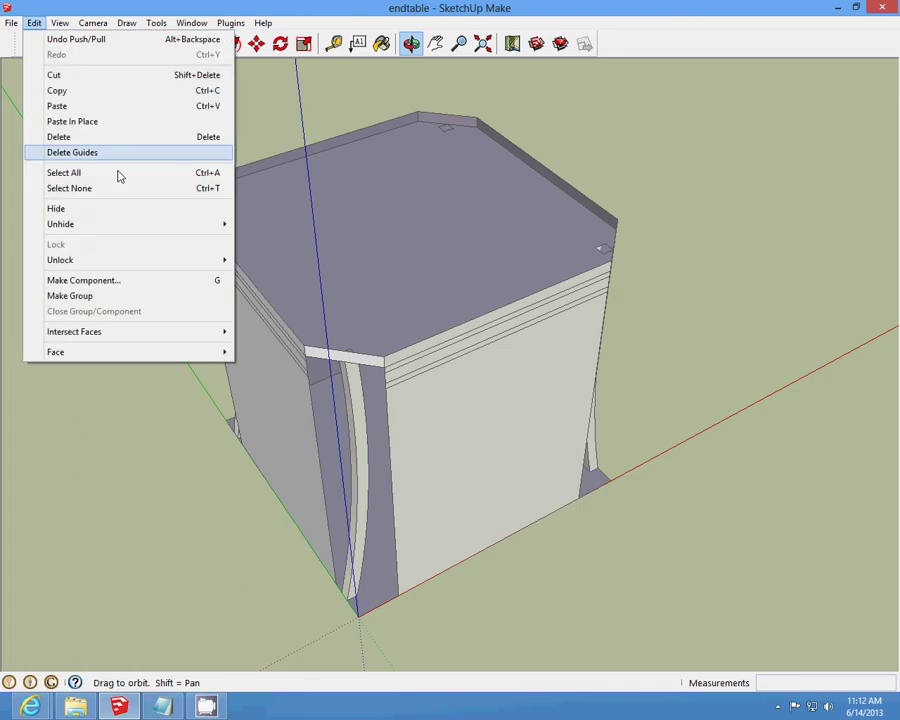
{"action": "mouse_move", "coordinate": [139, 223]}
{"action": "left_click", "coordinate": [265, 239]}
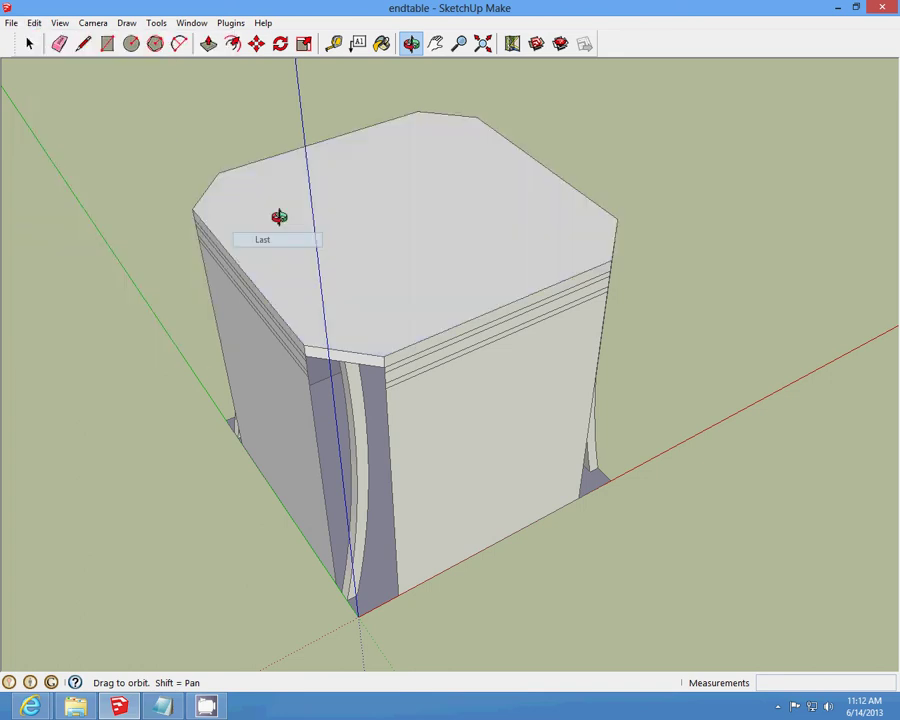
- Draw two lines across the tabletop from the origin corner's cut vertices, one parallel to the red axis and one parallel to the green
{"action": "left_click_drag", "start_coordinate": [461, 320], "coordinate": [329, 313]}
{"action": "left_click", "coordinate": [83, 43]}
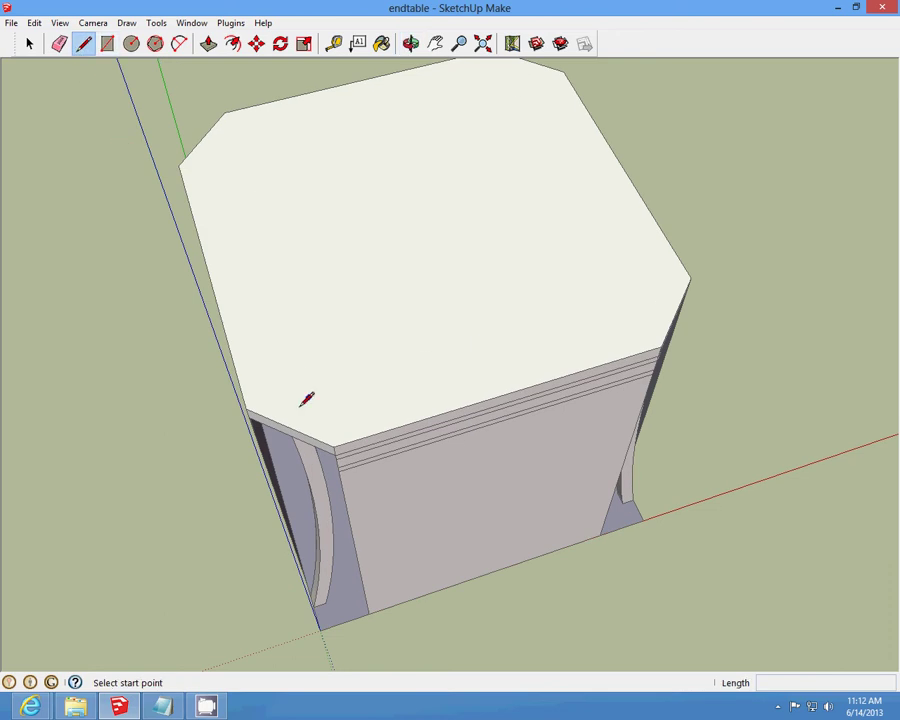
{"action": "left_click", "coordinate": [246, 408]}
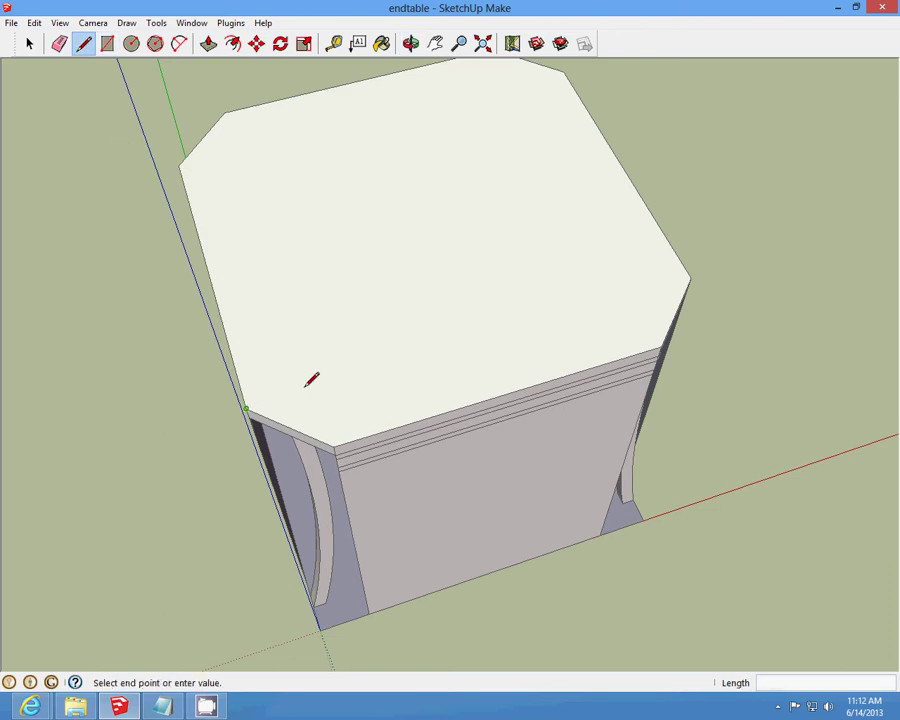
{"action": "left_click", "coordinate": [689, 276]}
{"action": "left_click", "coordinate": [334, 447]}
{"action": "scroll", "coordinate": [334, 446], "scroll_direction": "down", "scroll_amount": 1}
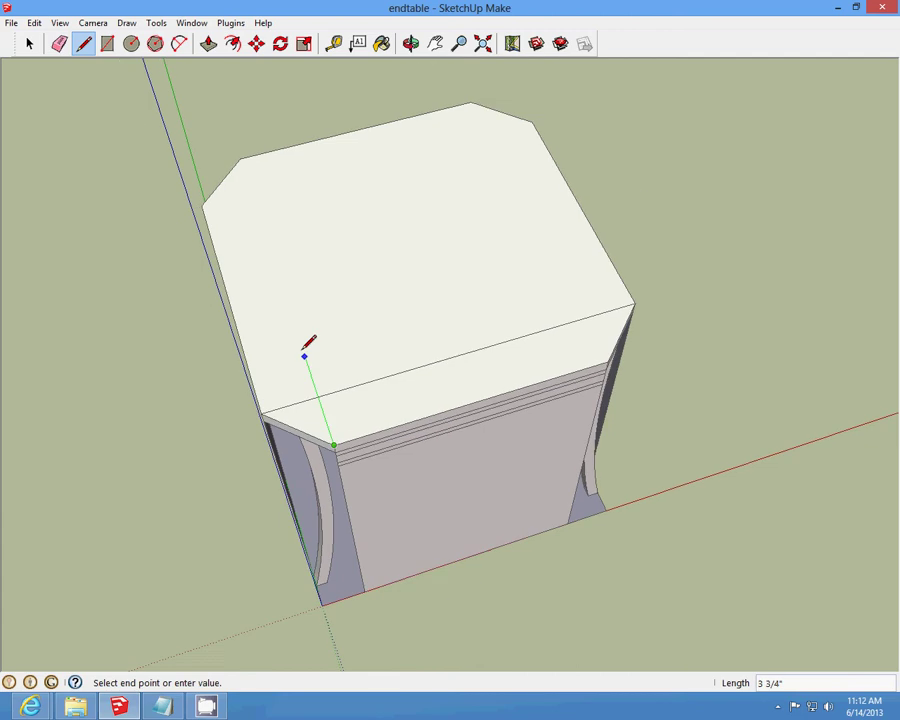
{"action": "scroll", "coordinate": [303, 354], "scroll_direction": "up", "scroll_amount": 2}
{"action": "left_click", "coordinate": [226, 108]}
{"action": "scroll", "coordinate": [390, 234], "scroll_direction": "down", "scroll_amount": 3}
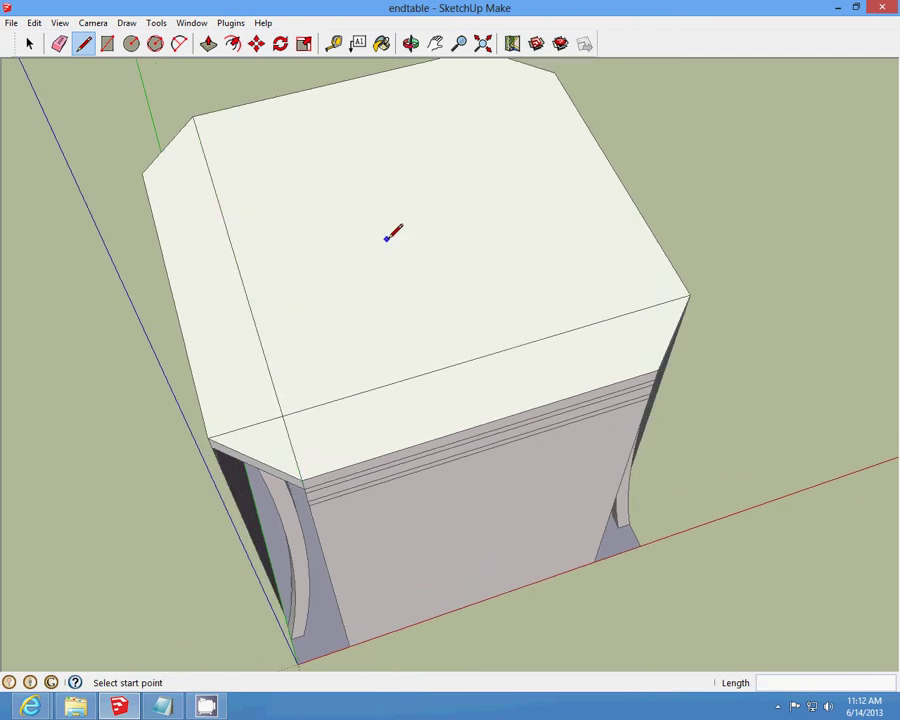
- Draw the two opposite lines across the tabletop between the remaining cut-corner vertices, parallel to the first pair
{"action": "scroll", "coordinate": [297, 195], "scroll_direction": "up", "scroll_amount": 2}
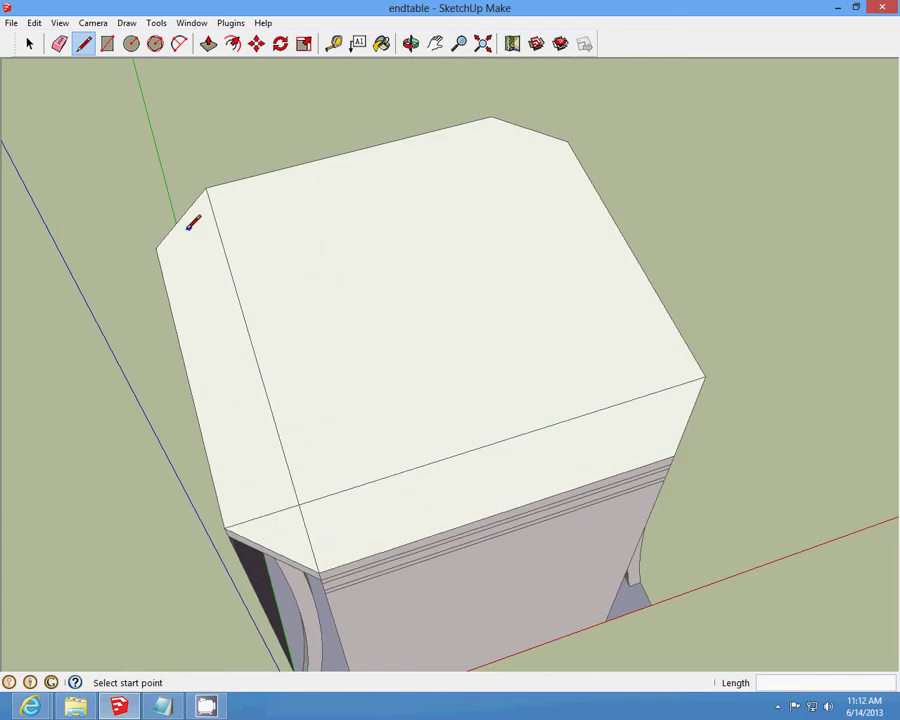
{"action": "left_click", "coordinate": [157, 247]}
{"action": "left_click", "coordinate": [567, 141]}
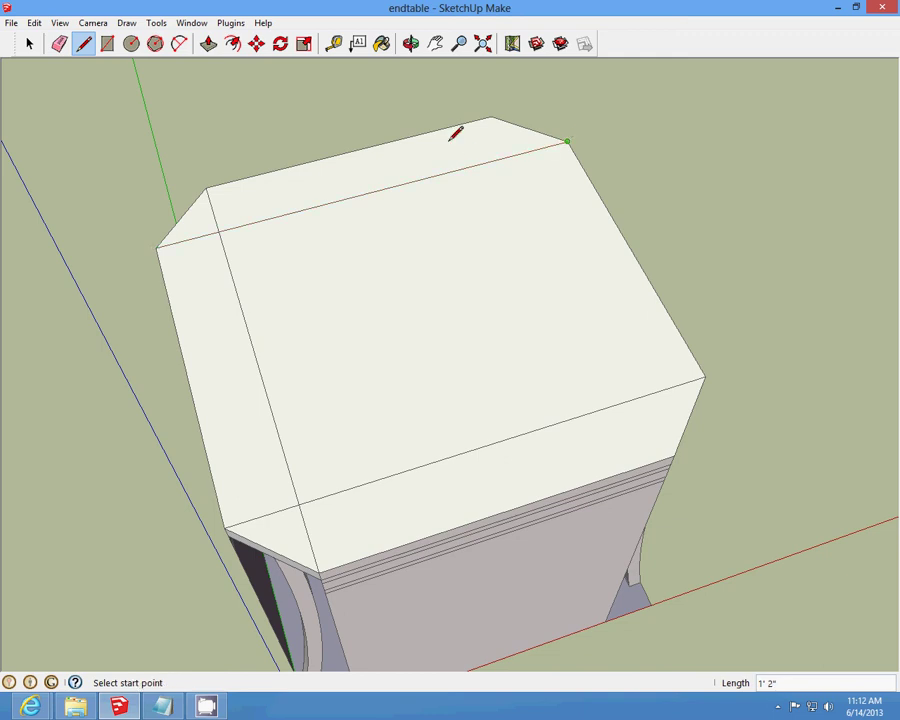
{"action": "left_click", "coordinate": [411, 44]}
{"action": "left_click_drag", "start_coordinate": [408, 191], "coordinate": [430, 275]}
{"action": "left_click", "coordinate": [83, 43]}
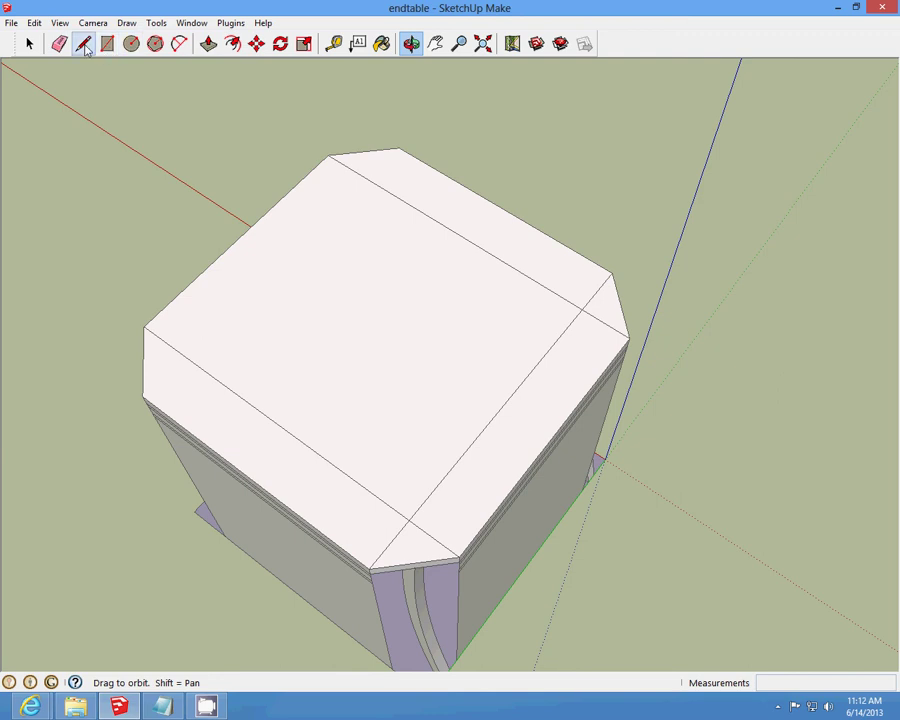
{"action": "left_click", "coordinate": [399, 147]}
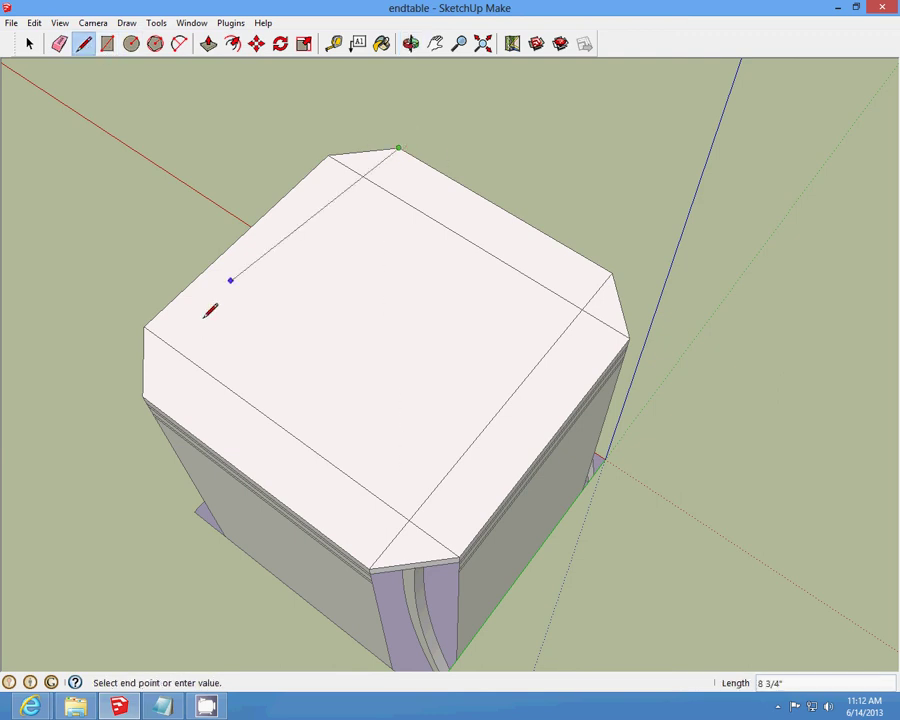
{"action": "left_click", "coordinate": [144, 395]}
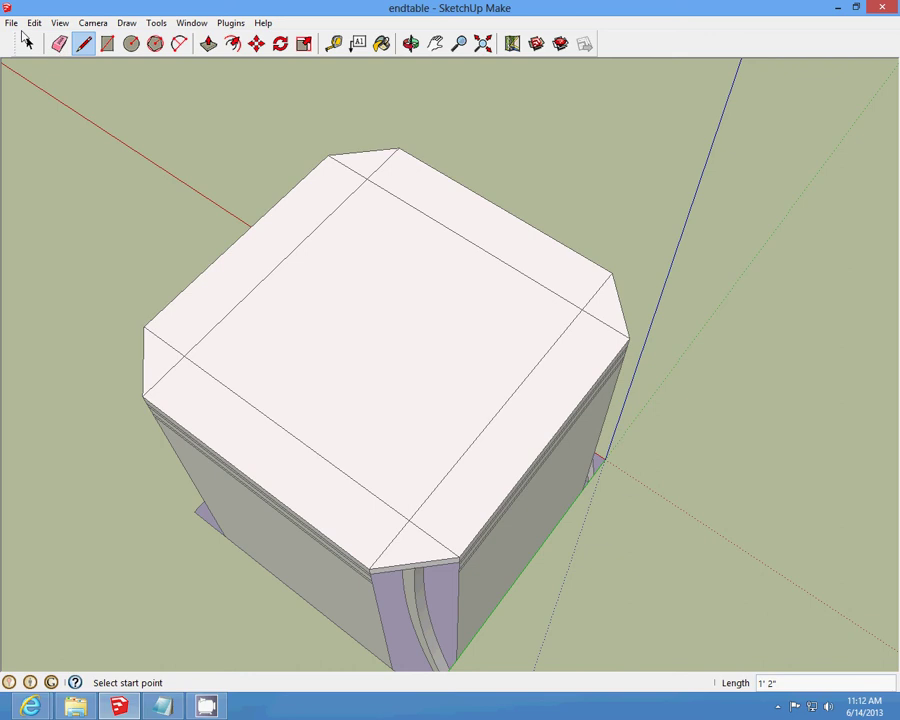
- Cut the line ends beyond the inner rectangle at the corner diagonally opposite the origin and at the red-axis corner of the tabletop
{"action": "left_click", "coordinate": [28, 43]}
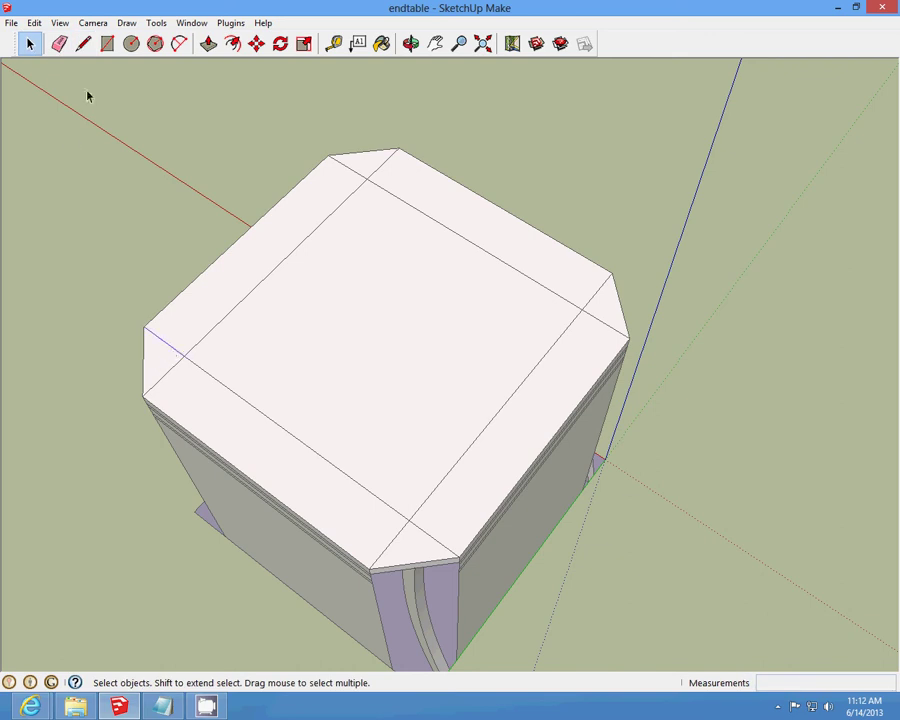
{"action": "left_click", "coordinate": [34, 22]}
{"action": "left_click", "coordinate": [62, 74]}
{"action": "left_click", "coordinate": [34, 22]}
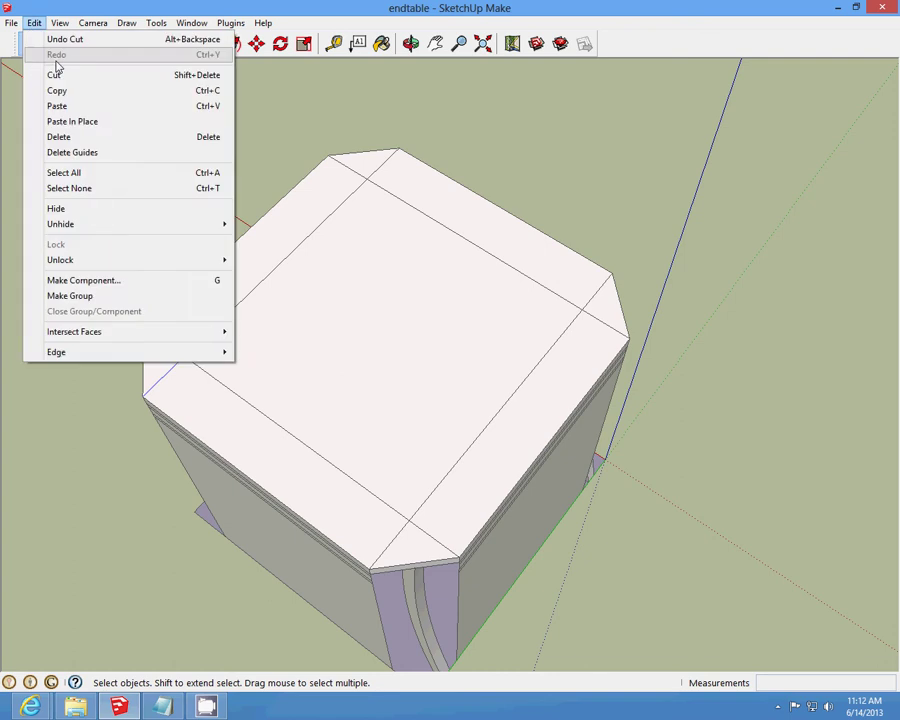
{"action": "left_click", "coordinate": [56, 75]}
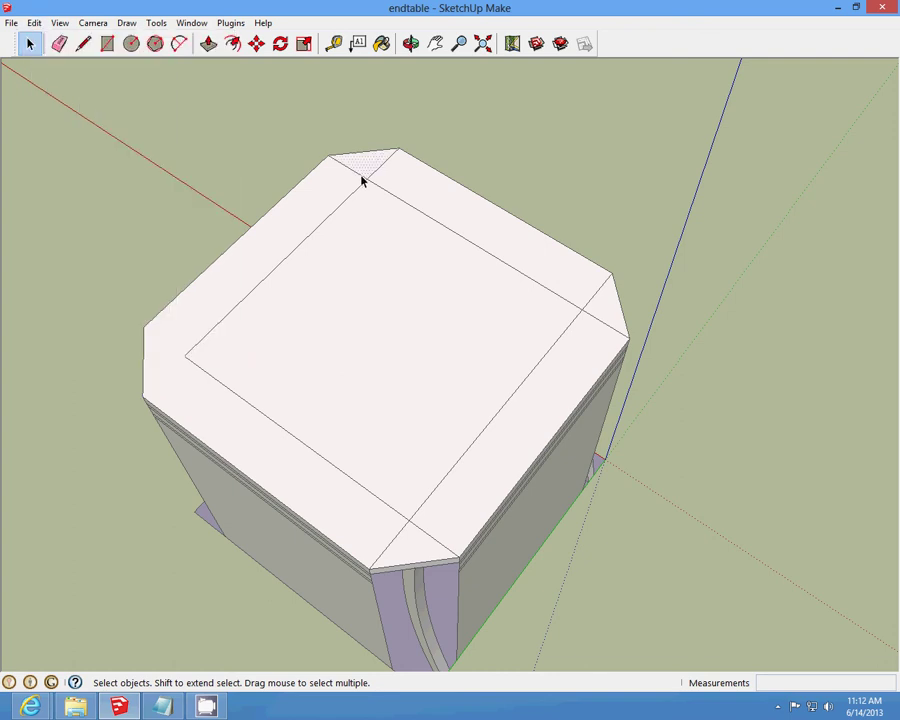
{"action": "left_click", "coordinate": [34, 22]}
{"action": "left_click", "coordinate": [72, 76]}
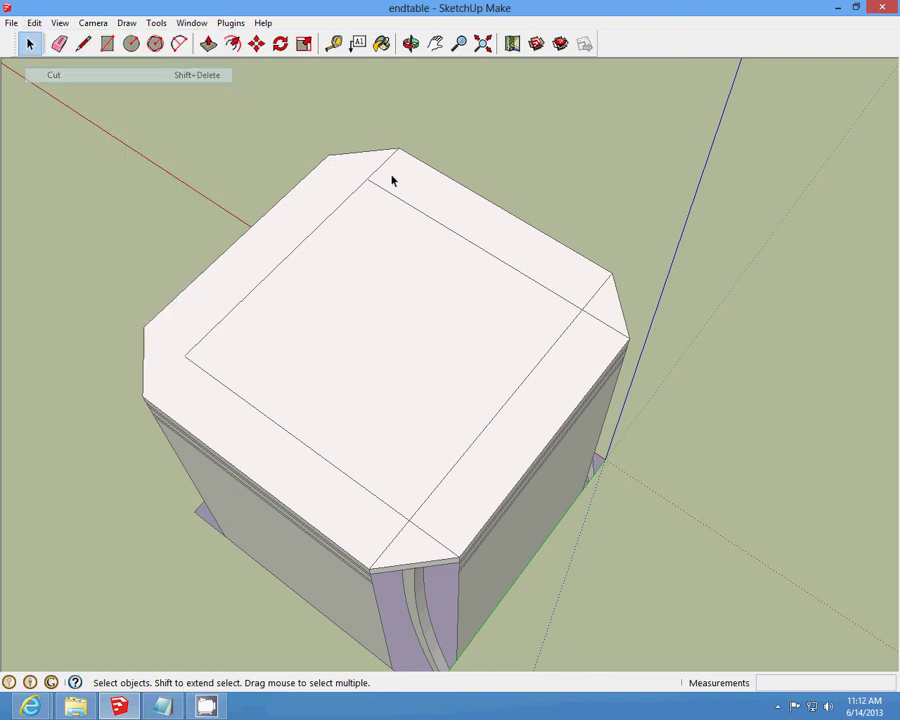
{"action": "left_click", "coordinate": [34, 22]}
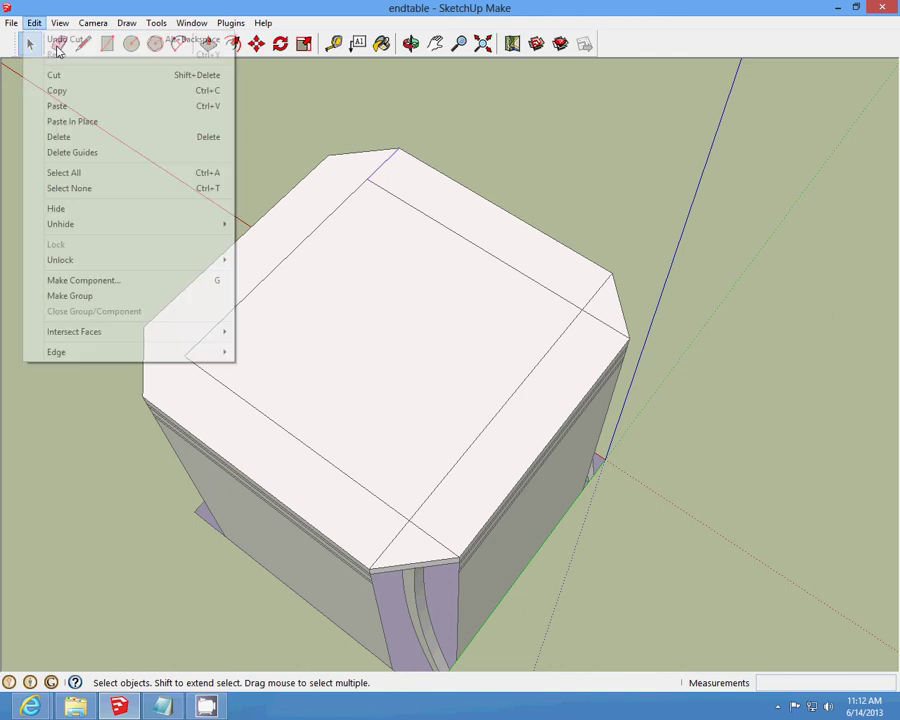
{"action": "left_click", "coordinate": [70, 75]}
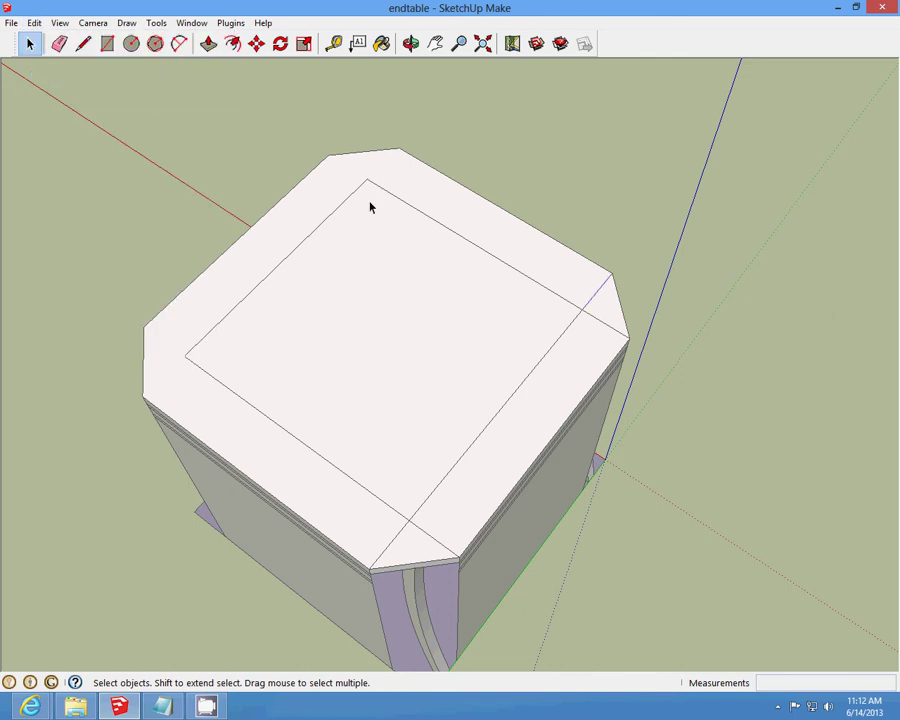
- Cut the line ends beyond the inner rectangle at the tabletop's origin corner and green-axis corner
{"action": "left_click", "coordinate": [34, 22]}
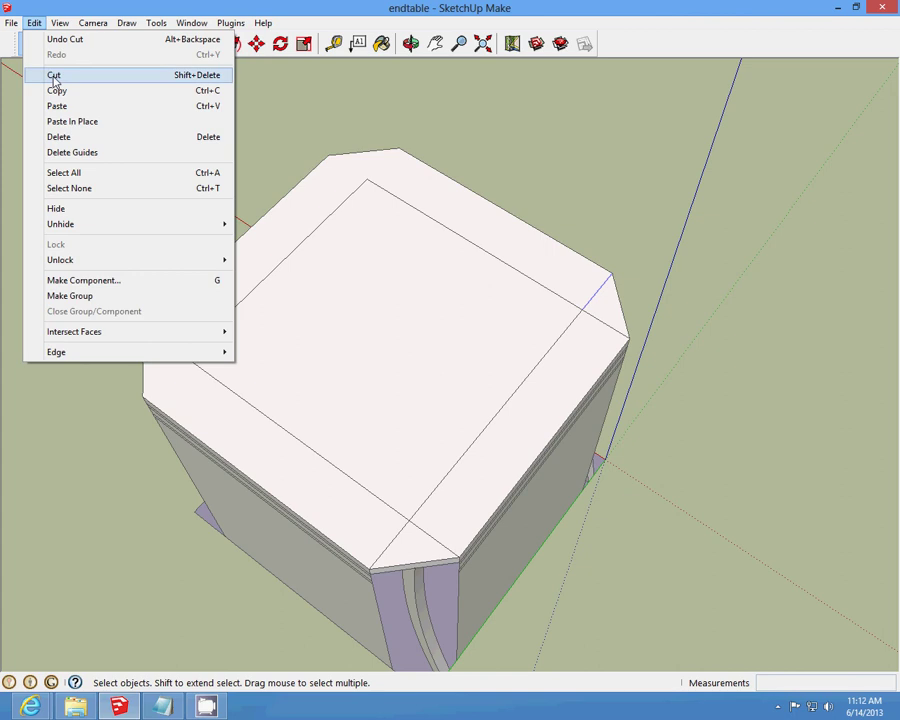
{"action": "left_click", "coordinate": [54, 75]}
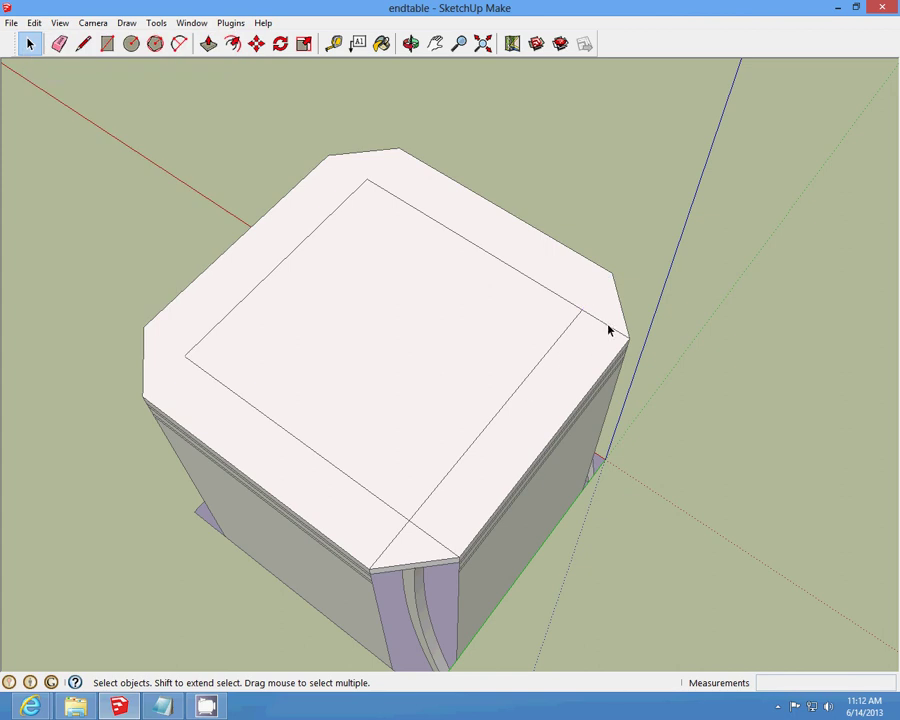
{"action": "left_click", "coordinate": [33, 22]}
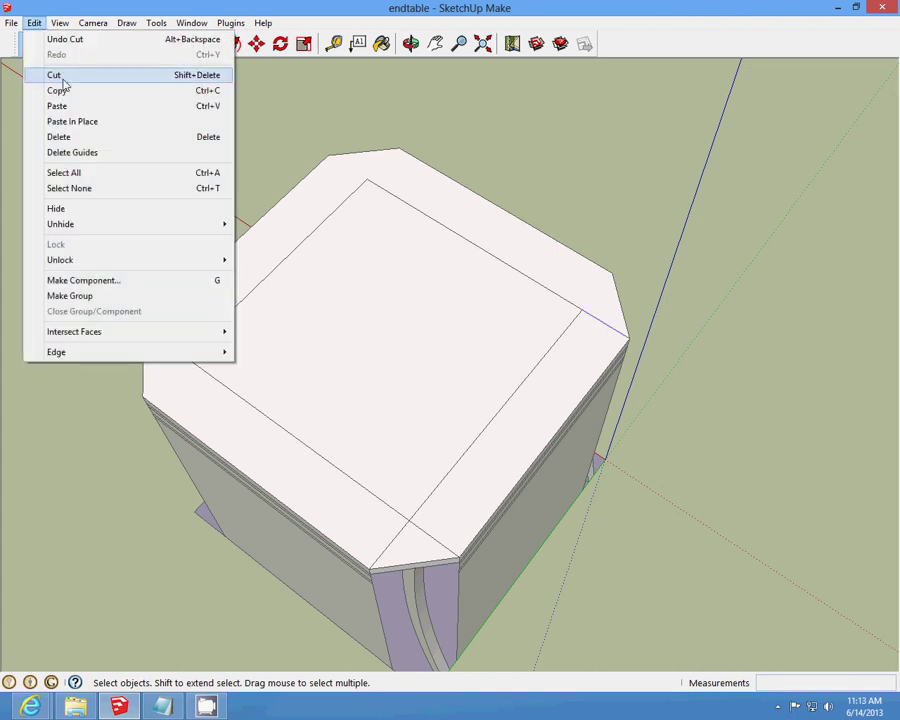
{"action": "left_click", "coordinate": [62, 76]}
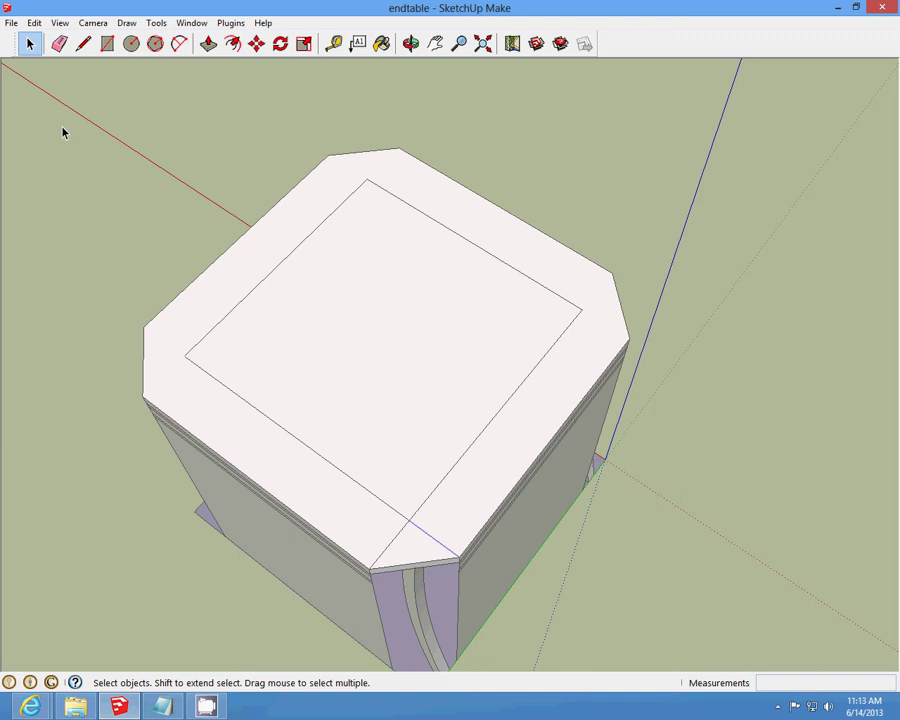
{"action": "left_click", "coordinate": [34, 22]}
{"action": "left_click", "coordinate": [58, 75]}
{"action": "left_click", "coordinate": [34, 22]}
{"action": "left_click", "coordinate": [62, 76]}
{"action": "left_click", "coordinate": [410, 43]}
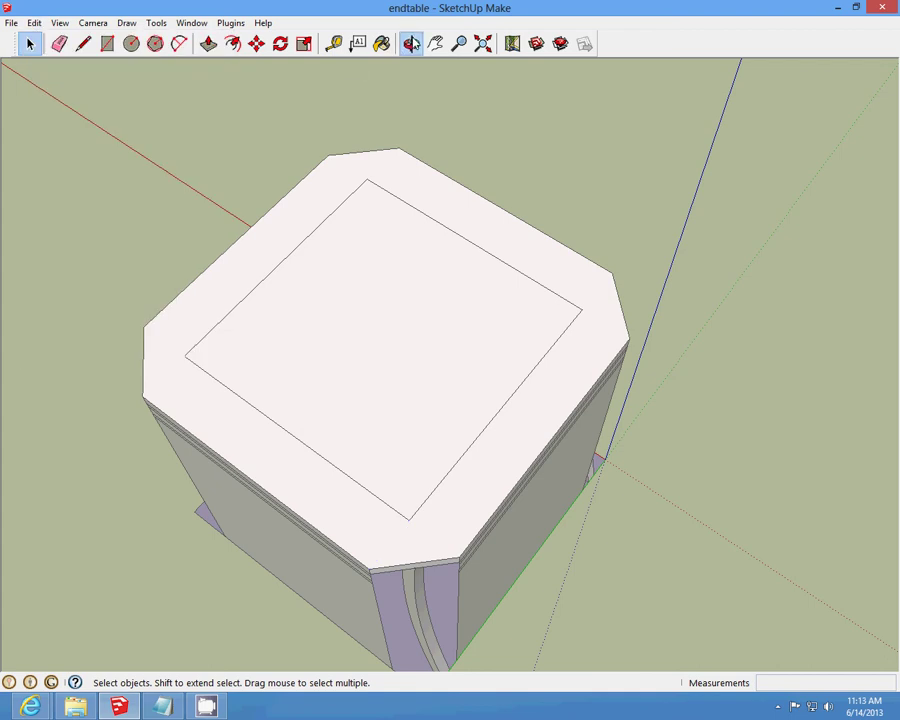
{"action": "left_click_drag", "start_coordinate": [630, 235], "coordinate": [115, 104]}
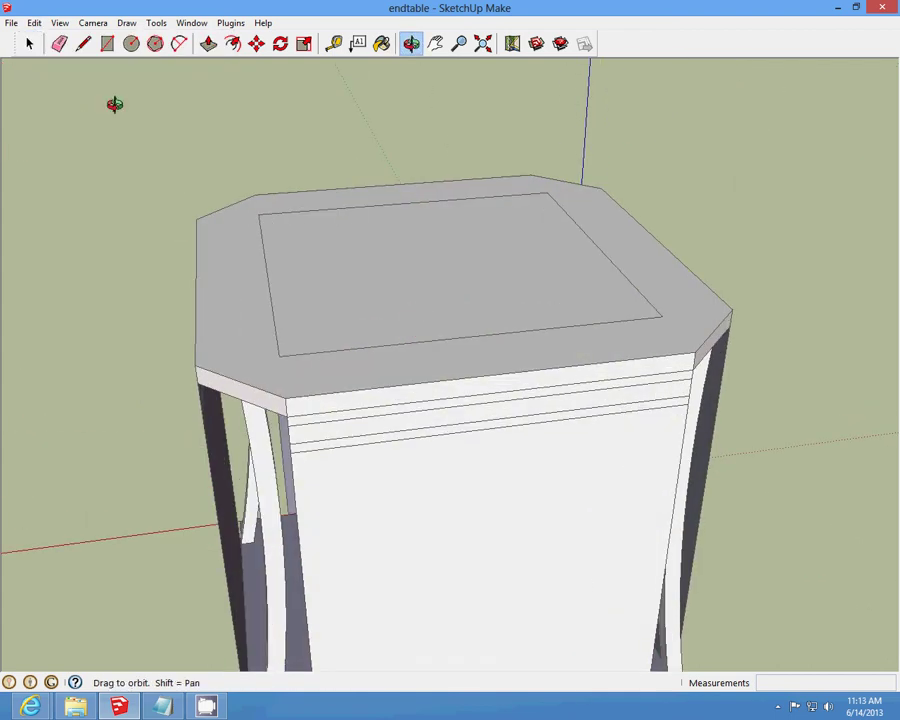
- Push the inner rectangle of the tabletop down 1/2" with Push/Pull to cut an opening through the top
{"action": "left_click", "coordinate": [29, 43]}
{"action": "scroll", "coordinate": [441, 293], "scroll_direction": "up", "scroll_amount": 3}
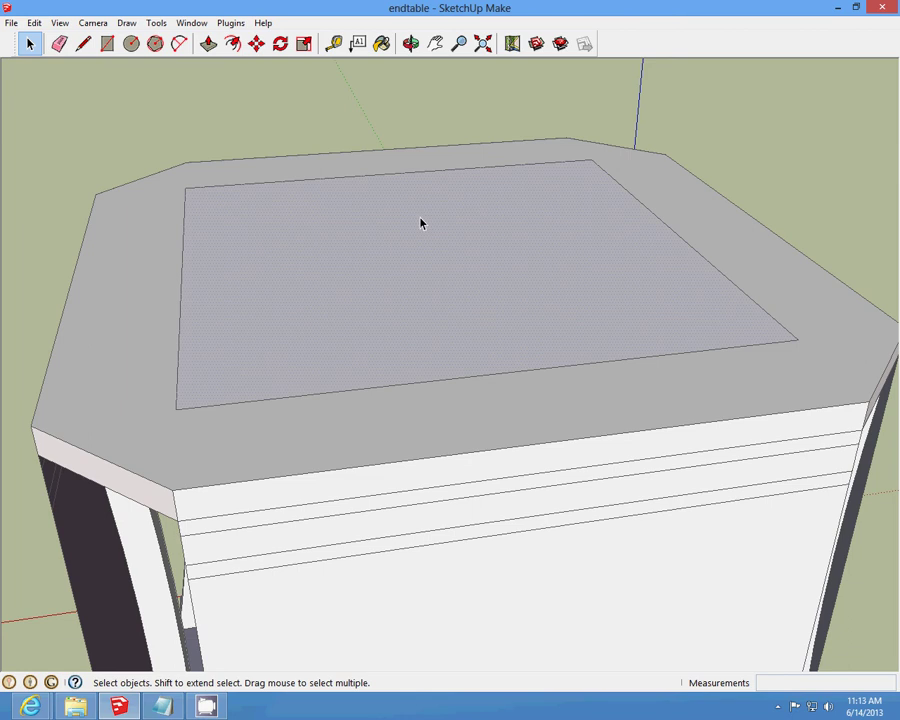
{"action": "left_click", "coordinate": [208, 43]}
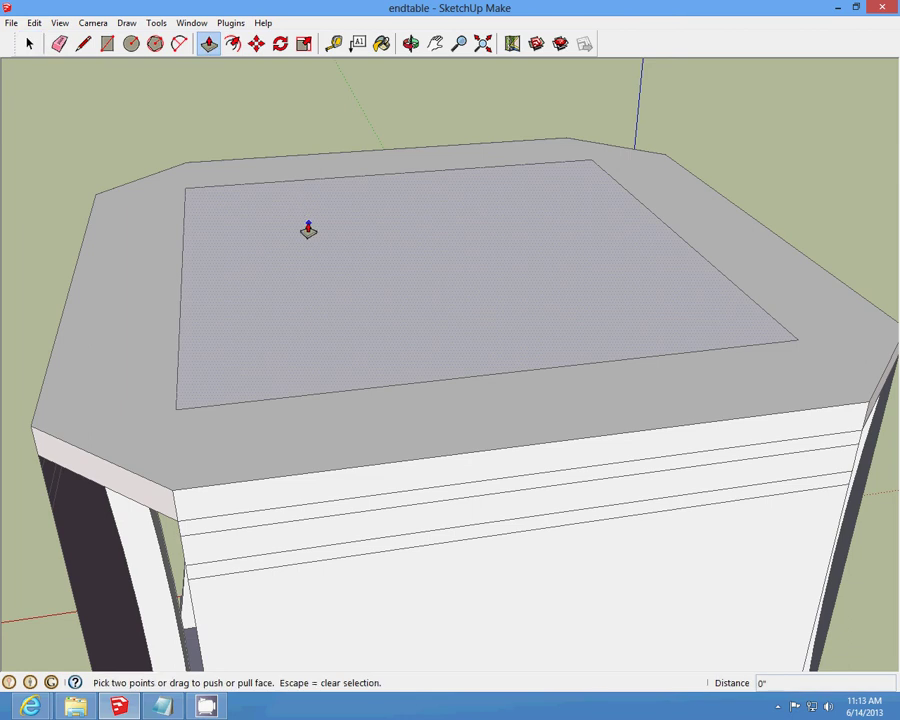
{"action": "mouse_move", "coordinate": [308, 230]}
{"action": "left_mouse_down"}
{"action": "mouse_move", "coordinate": [312, 247]}
{"action": "mouse_move", "coordinate": [313, 235]}
{"action": "left_mouse_up"}
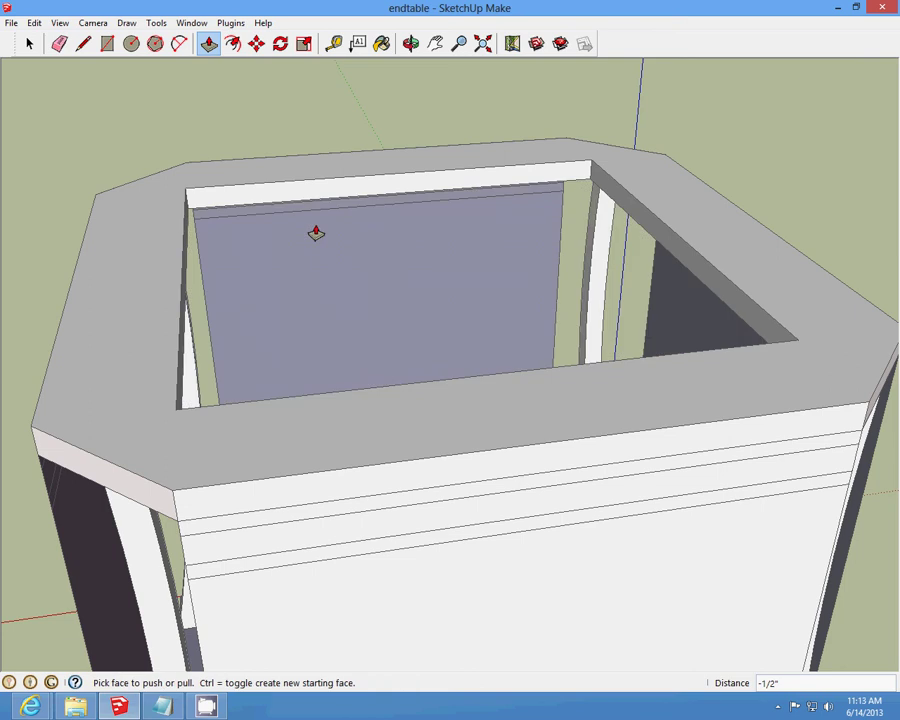
- Draw a line about 10" long across the opening between its two opposite lower edges to form a face there
{"action": "left_click", "coordinate": [411, 43]}
{"action": "left_click_drag", "start_coordinate": [397, 138], "coordinate": [454, 287]}
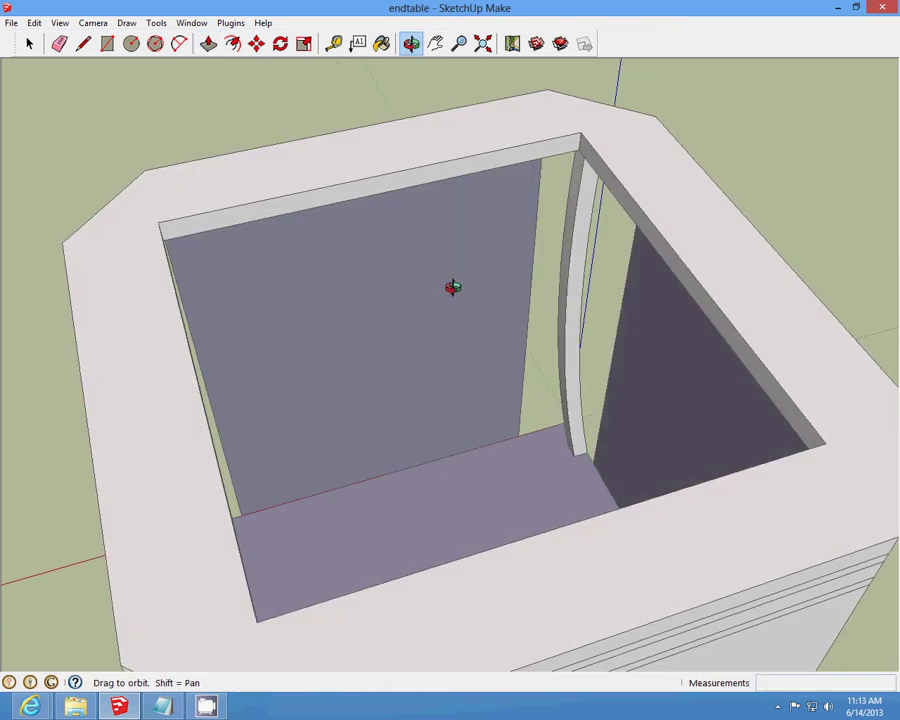
{"action": "left_click", "coordinate": [83, 43]}
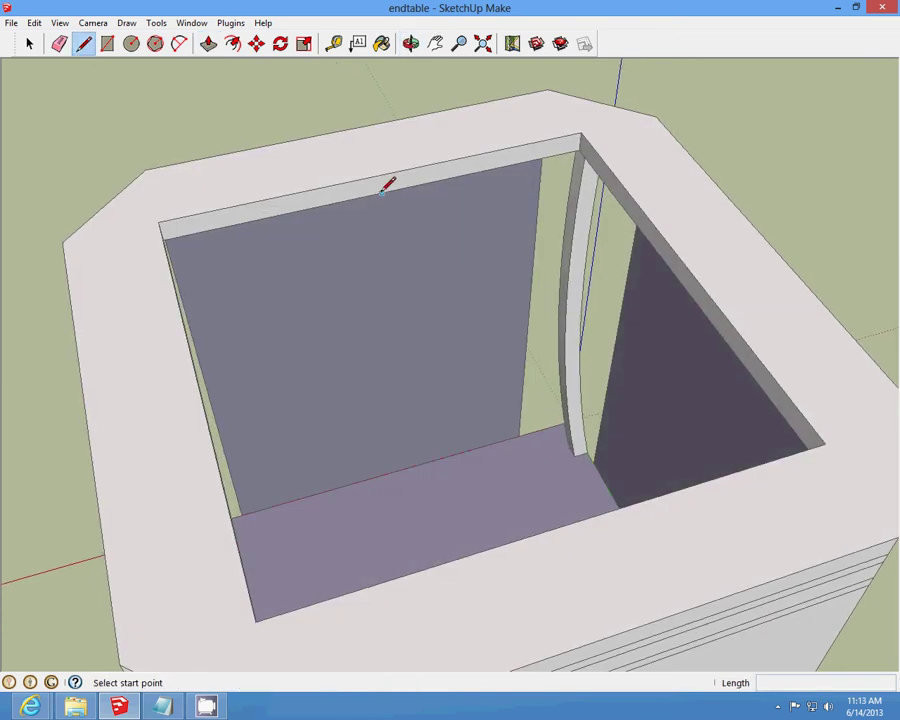
{"action": "left_click", "coordinate": [381, 192]}
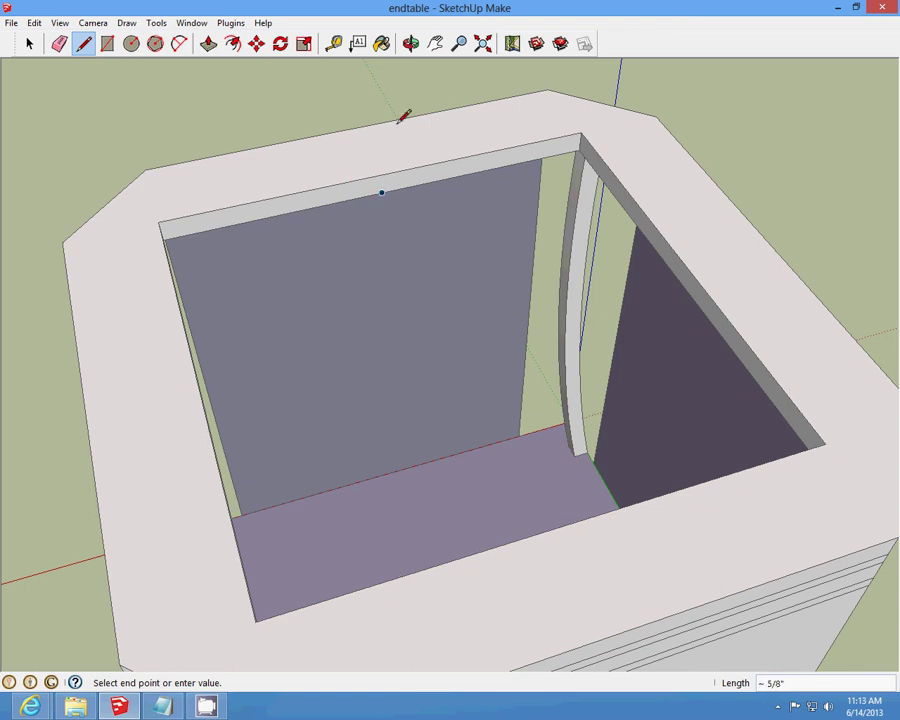
{"action": "left_click", "coordinate": [411, 44]}
{"action": "left_click_drag", "start_coordinate": [470, 210], "coordinate": [145, 68]}
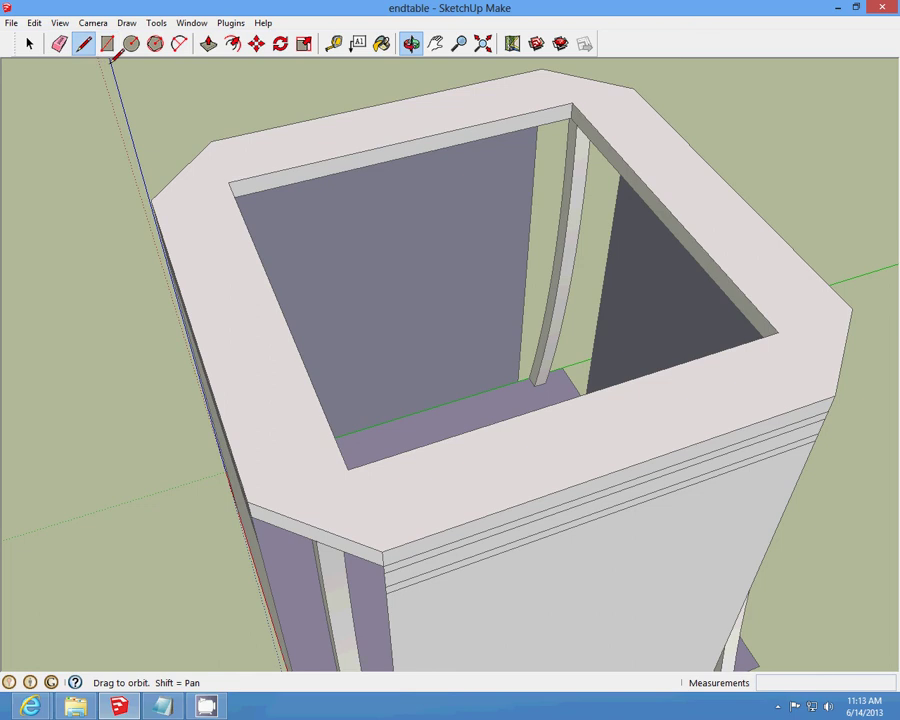
{"action": "left_click", "coordinate": [285, 318]}
{"action": "scroll", "coordinate": [530, 145], "scroll_direction": "up", "scroll_amount": 1}
{"action": "left_click", "coordinate": [671, 220]}
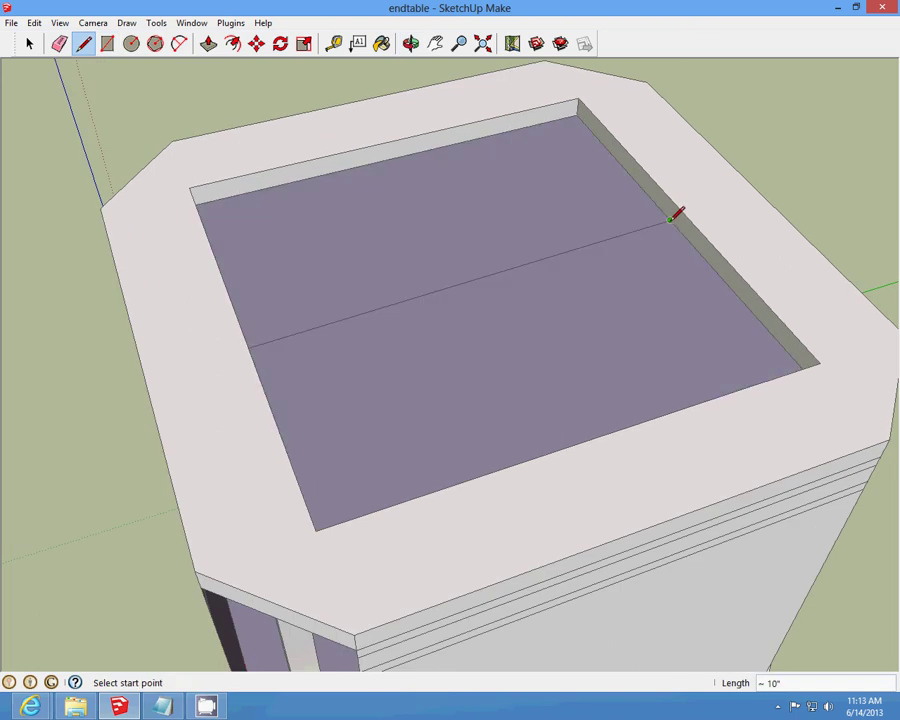
- Try closing the opening at tabletop level with a line between its opposite upper edges, and undo that line
{"action": "left_click", "coordinate": [673, 202]}
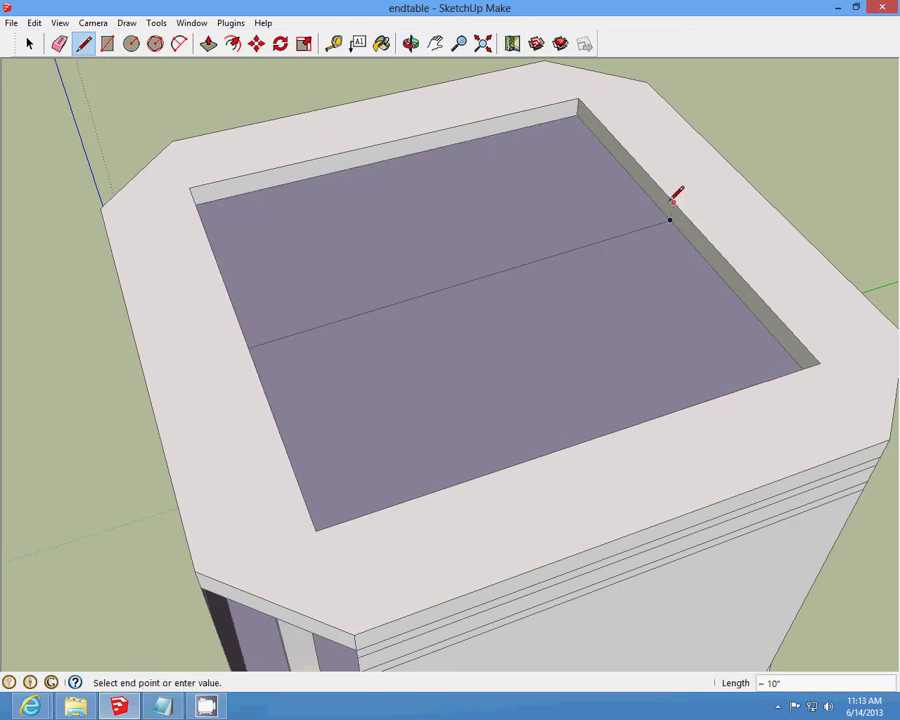
{"action": "left_click", "coordinate": [239, 319]}
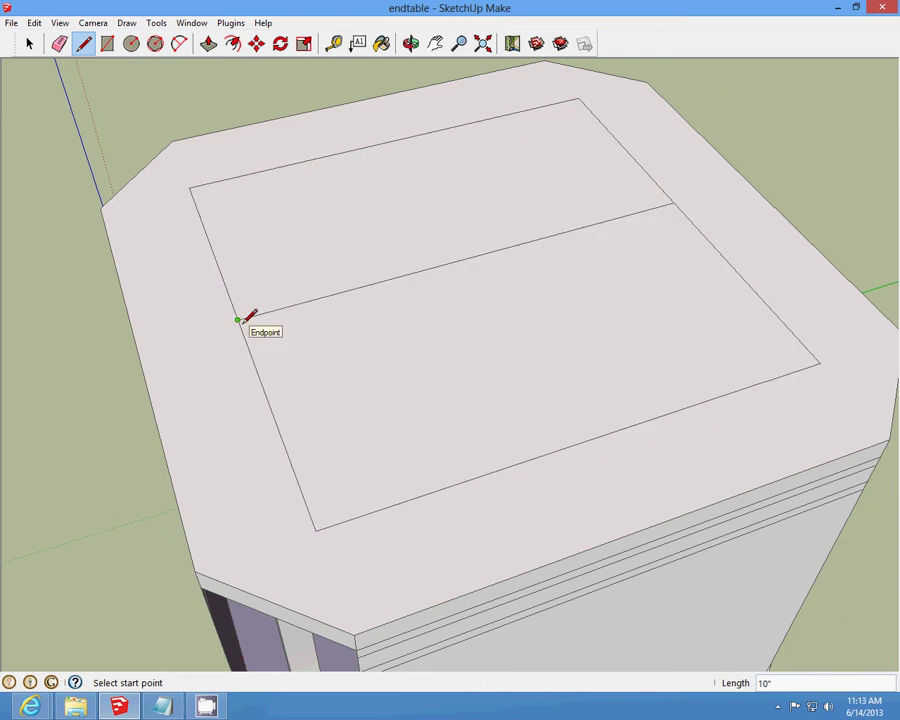
{"action": "left_click", "coordinate": [33, 23]}
{"action": "left_click", "coordinate": [50, 38]}
- Cut the dividing line from the face at the opening's lower edges
{"action": "left_click", "coordinate": [30, 43]}
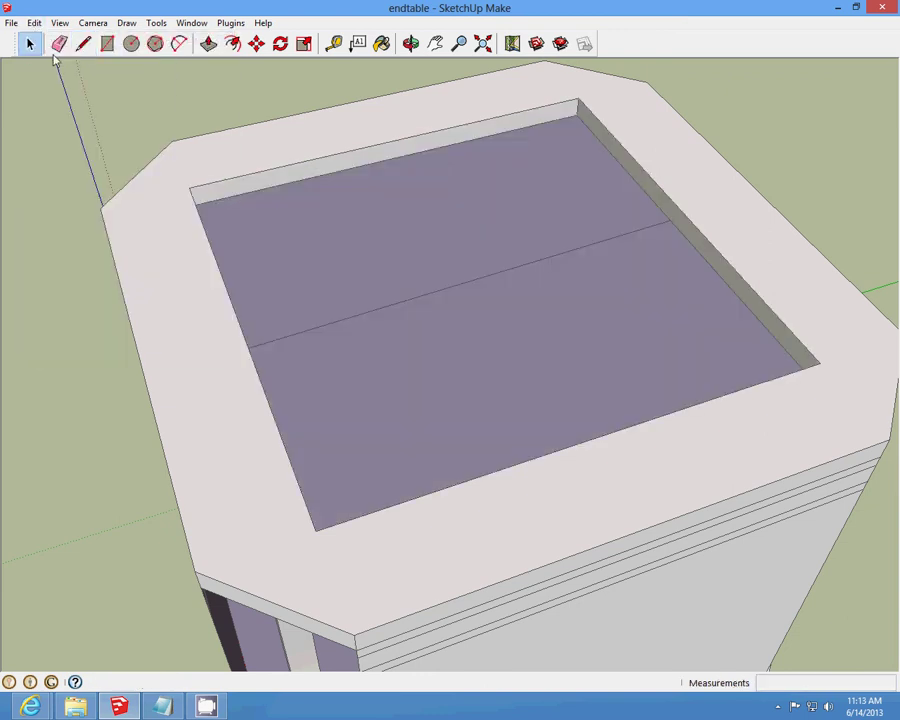
{"action": "left_click", "coordinate": [370, 312]}
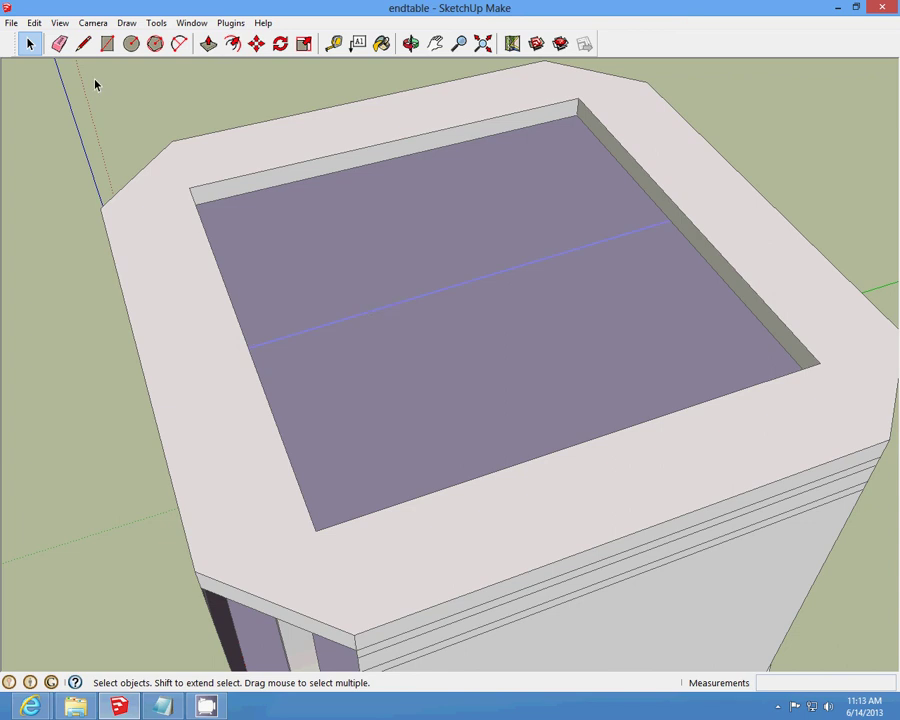
{"action": "left_click", "coordinate": [34, 23]}
{"action": "left_click", "coordinate": [68, 75]}
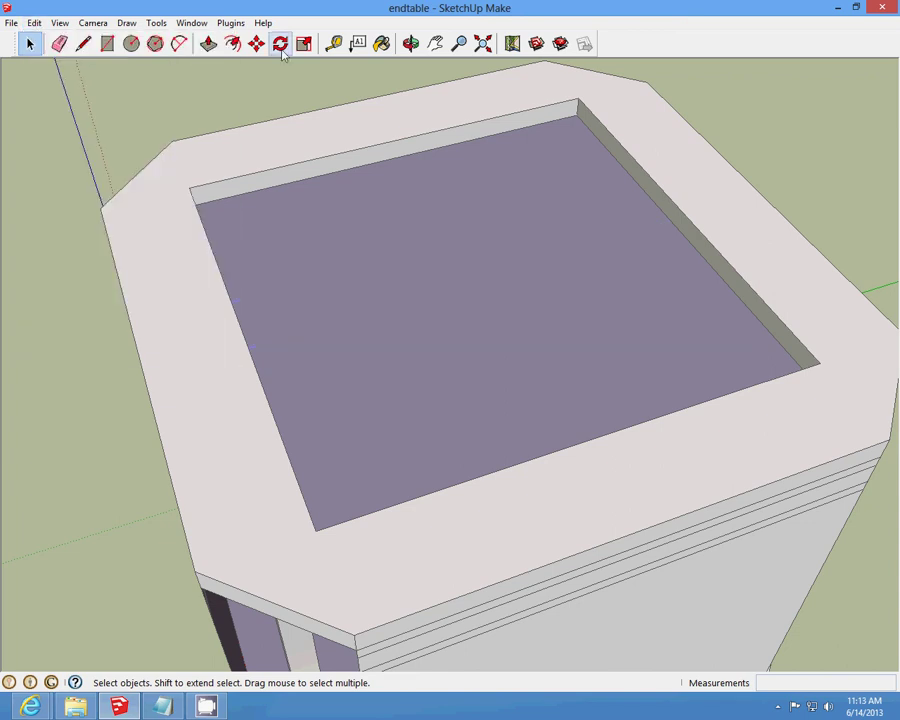
- Paint the lower face inside the opening with the Translucent_Glass_Gray material
{"action": "left_click", "coordinate": [383, 45]}
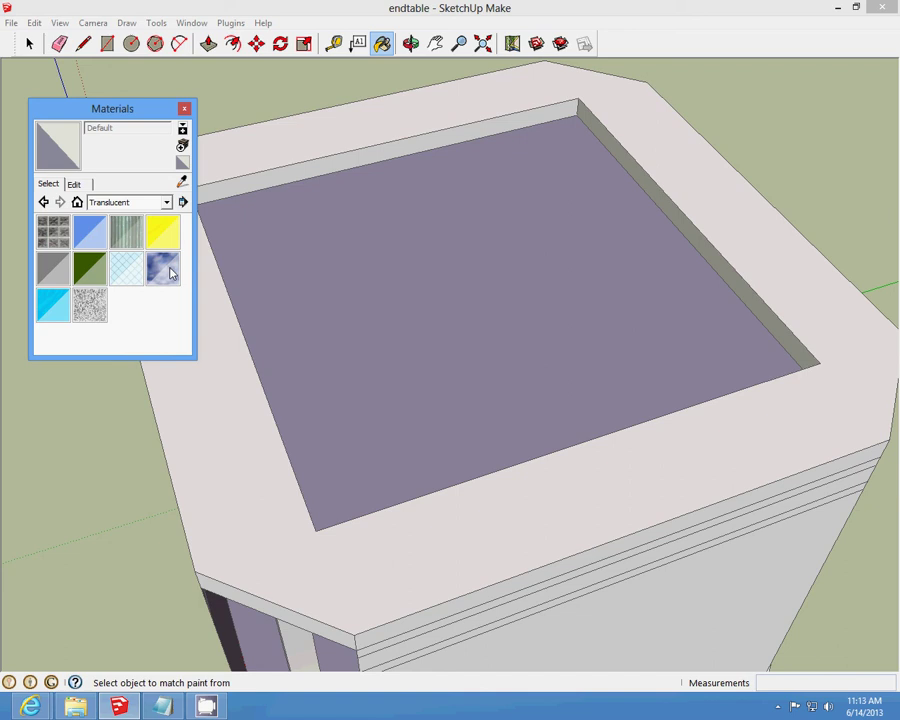
{"action": "left_click", "coordinate": [53, 268]}
{"action": "left_click", "coordinate": [401, 280]}
{"action": "left_click", "coordinate": [184, 108]}
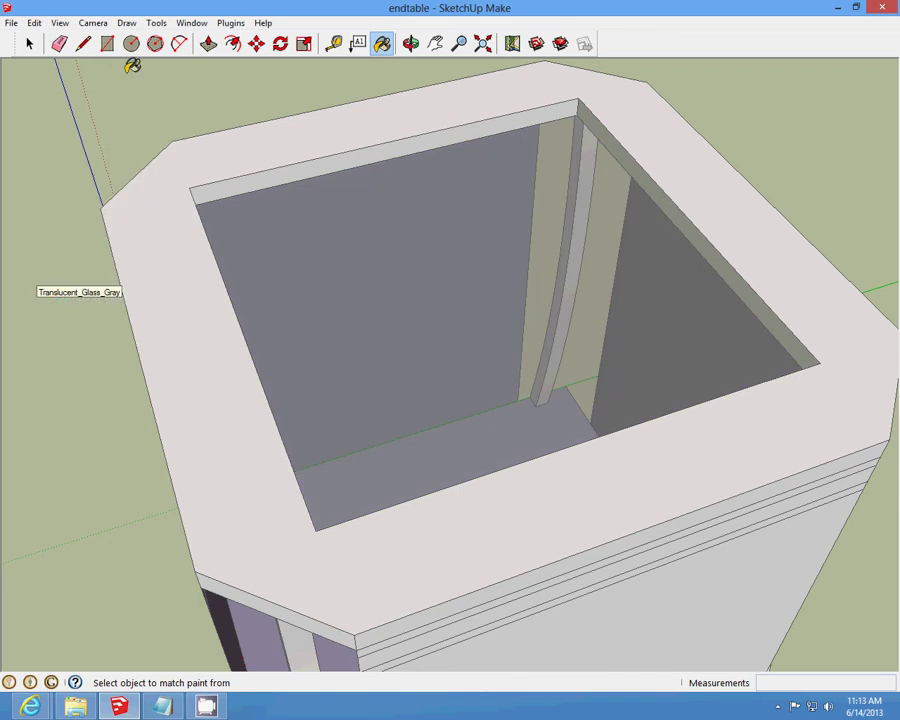
- Form a face at tabletop level with a 10" line across the opening's upper edges parallel to the green axis, and cut the line
{"action": "left_click", "coordinate": [83, 43]}
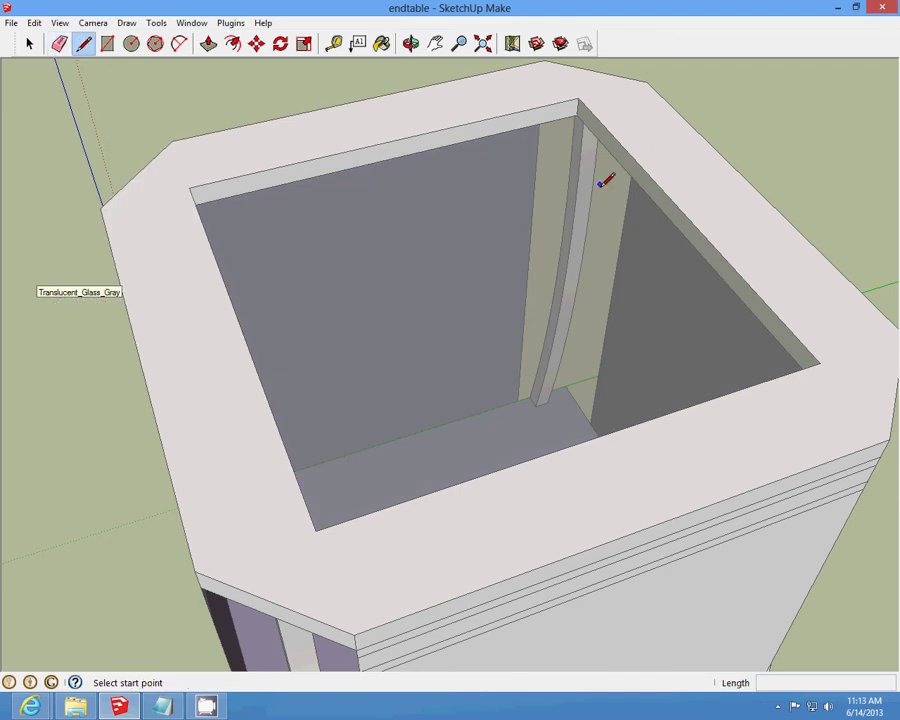
{"action": "left_click", "coordinate": [681, 210]}
{"action": "left_click", "coordinate": [107, 44]}
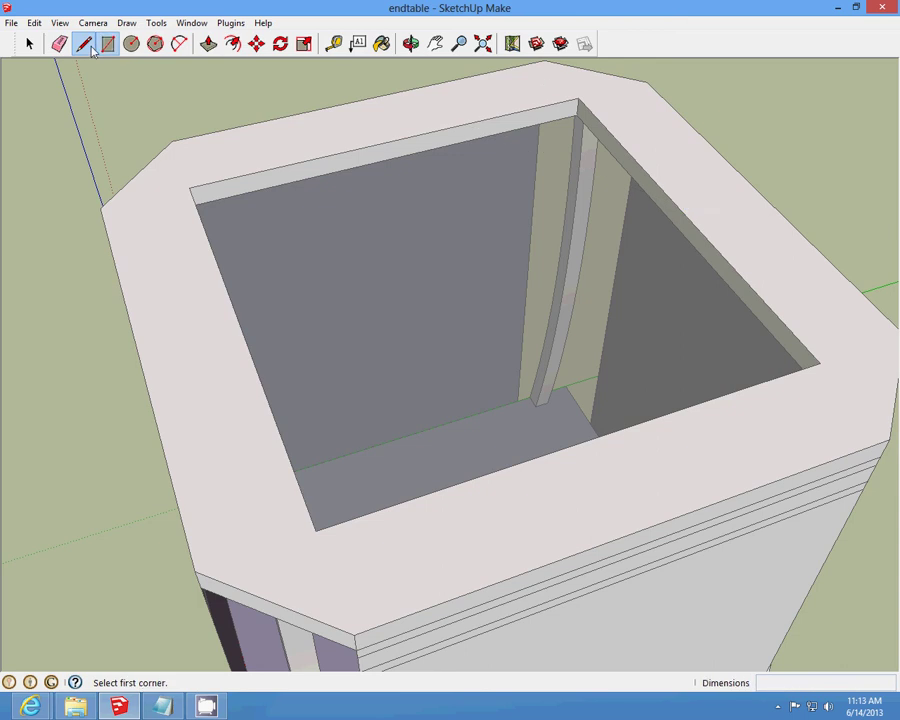
{"action": "left_click", "coordinate": [84, 44]}
{"action": "left_click", "coordinate": [681, 210]}
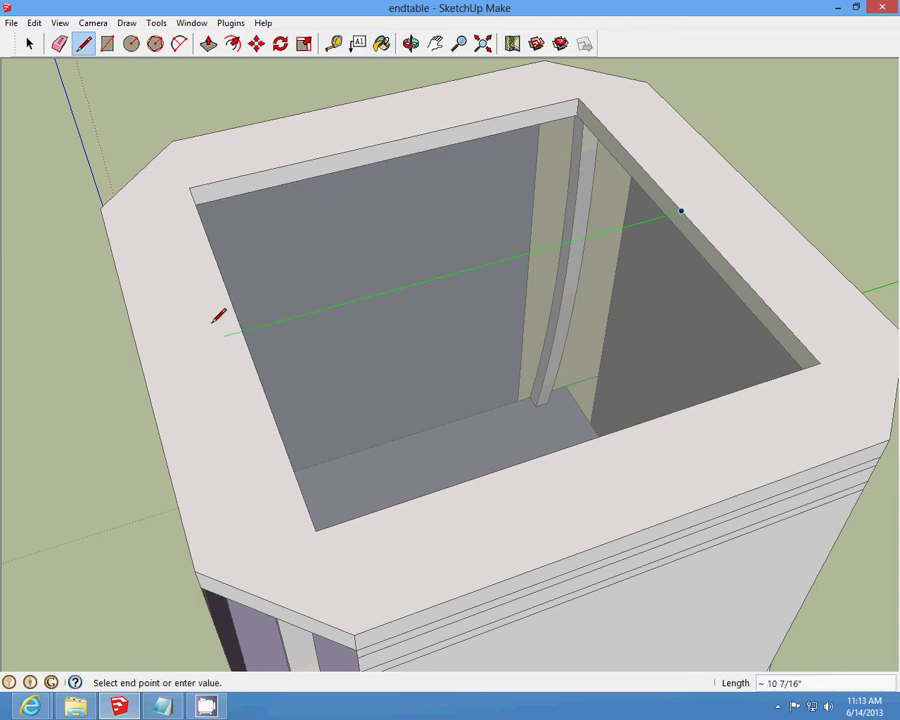
{"action": "left_click", "coordinate": [241, 330]}
{"action": "left_click", "coordinate": [30, 44]}
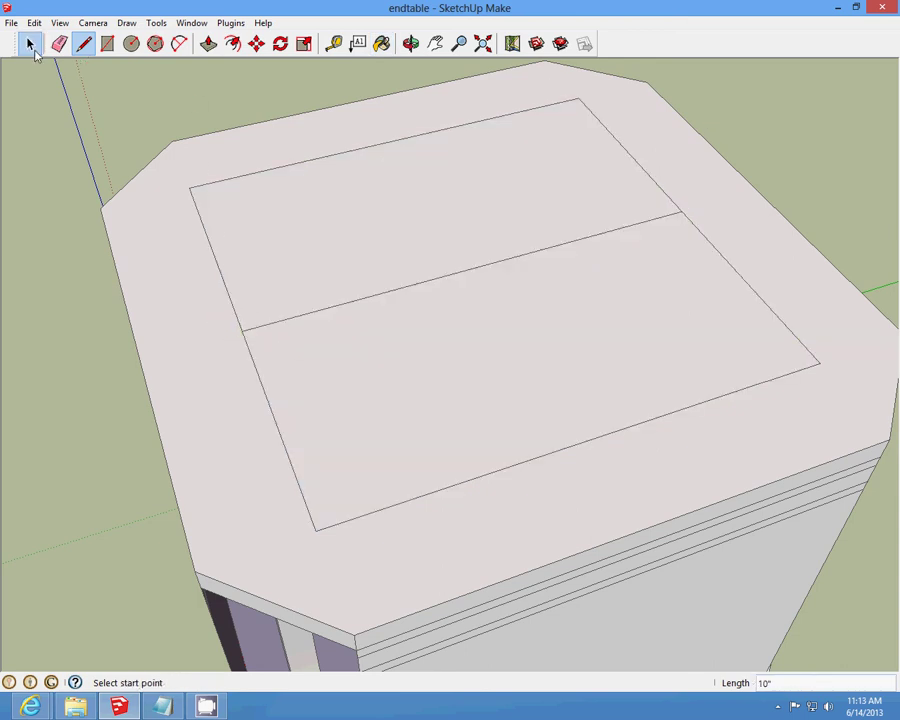
{"action": "left_click", "coordinate": [34, 22]}
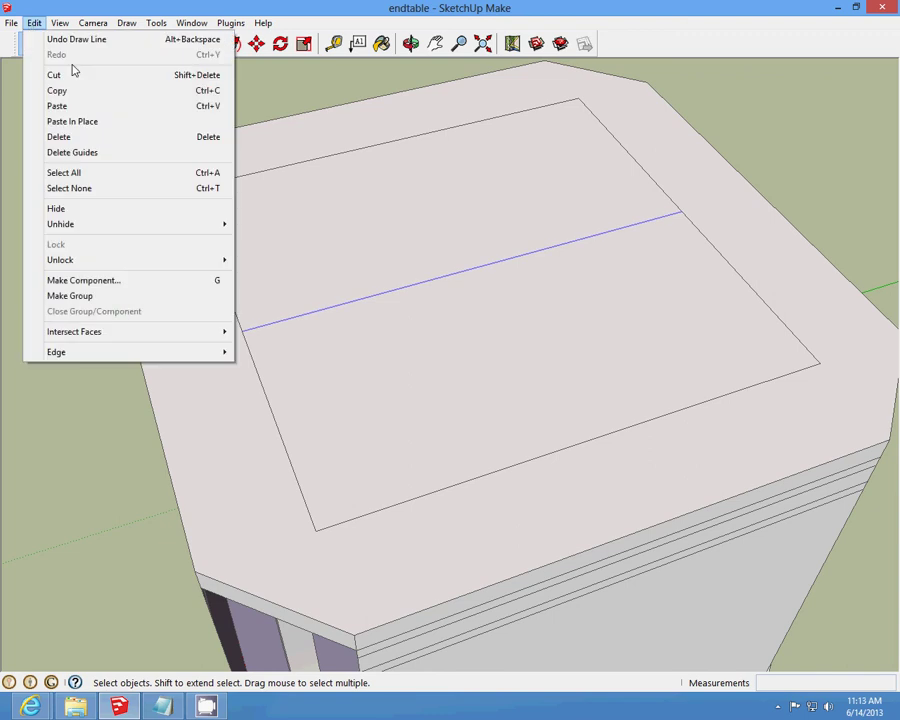
{"action": "left_click", "coordinate": [66, 75]}
- Paint the opening's upper face with Translucent_Glass_Gray and save the model
{"action": "left_click", "coordinate": [382, 43]}
{"action": "left_click", "coordinate": [452, 234]}
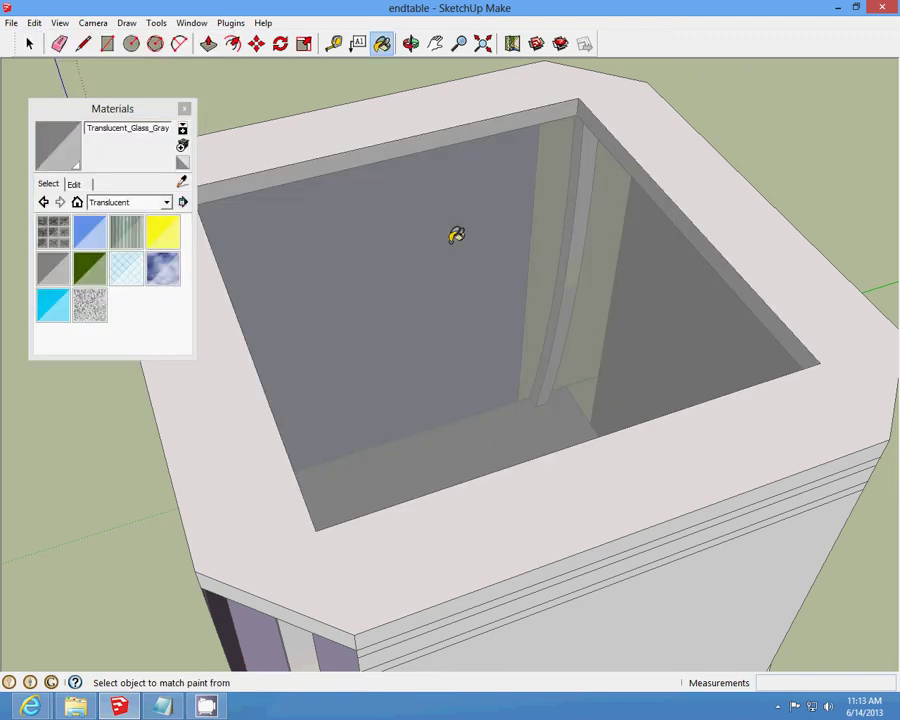
{"action": "left_click", "coordinate": [184, 110]}
{"action": "left_click", "coordinate": [11, 22]}
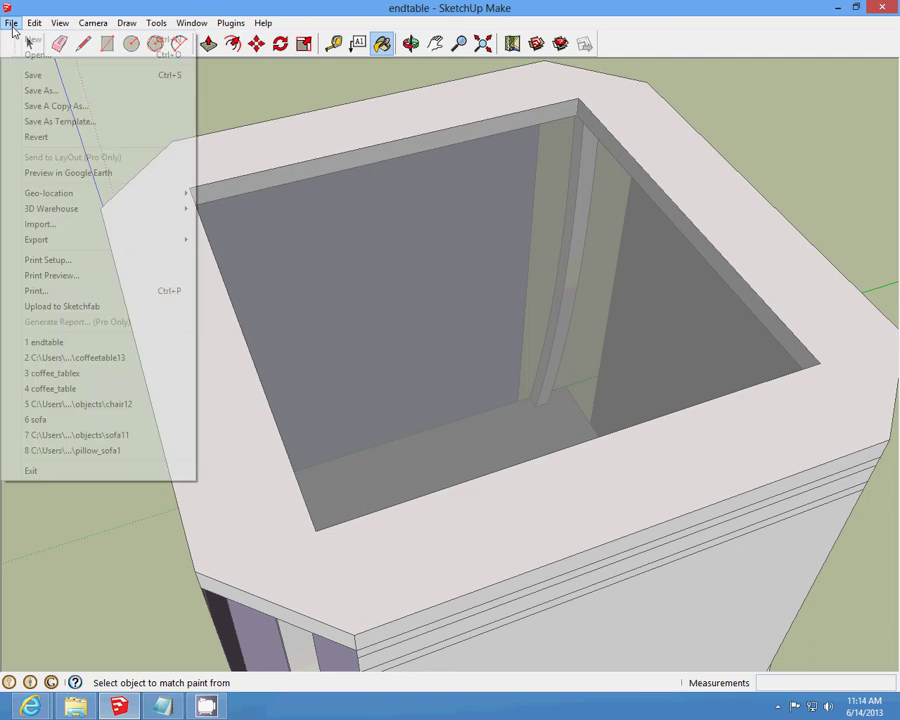
{"action": "left_click", "coordinate": [33, 74]}
- Draw two lines across the red-axis cut corner, joining the ends of the side panels' second and third horizontal lines below the top
{"action": "left_click", "coordinate": [410, 43]}
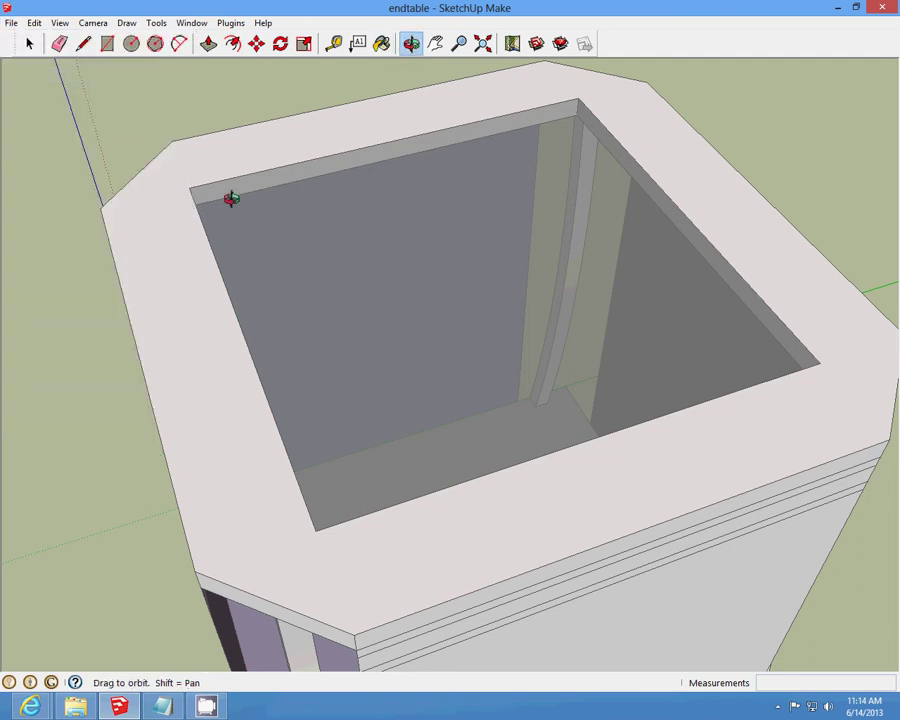
{"action": "left_click_drag", "start_coordinate": [228, 196], "coordinate": [511, 165]}
{"action": "scroll", "coordinate": [446, 290], "scroll_direction": "up", "scroll_amount": 5}
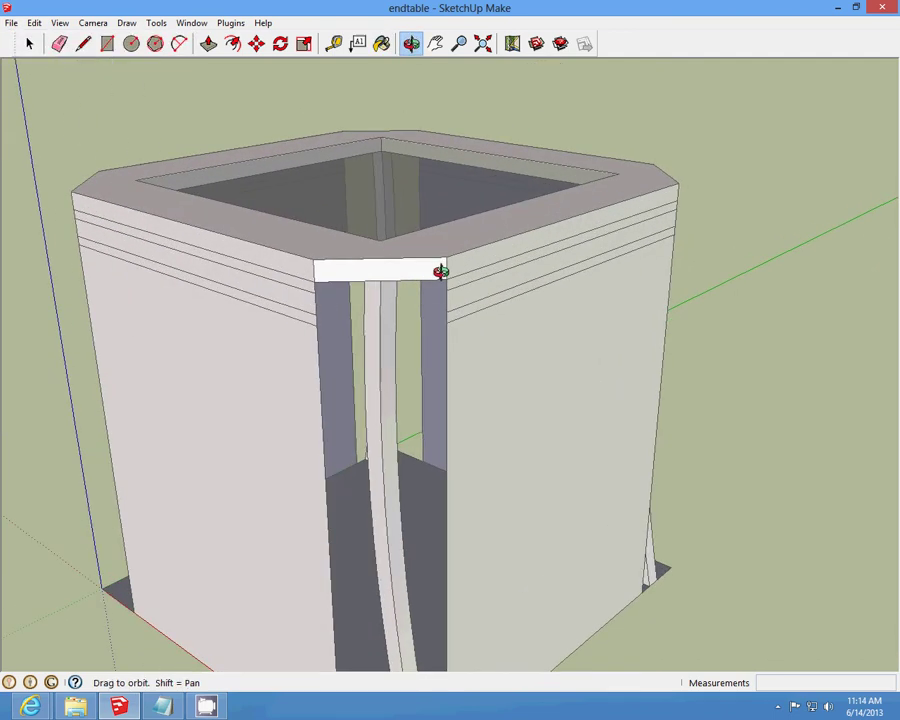
{"action": "left_click_drag", "start_coordinate": [400, 275], "coordinate": [365, 185]}
{"action": "left_click", "coordinate": [83, 43]}
{"action": "scroll", "coordinate": [400, 176], "scroll_direction": "up", "scroll_amount": 3}
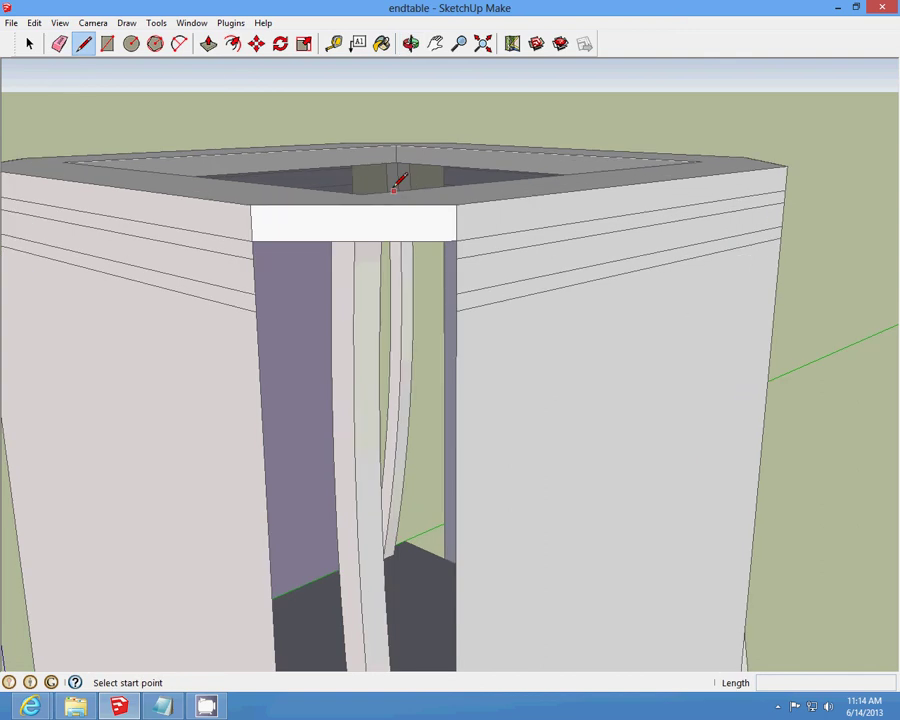
{"action": "left_click", "coordinate": [236, 266]}
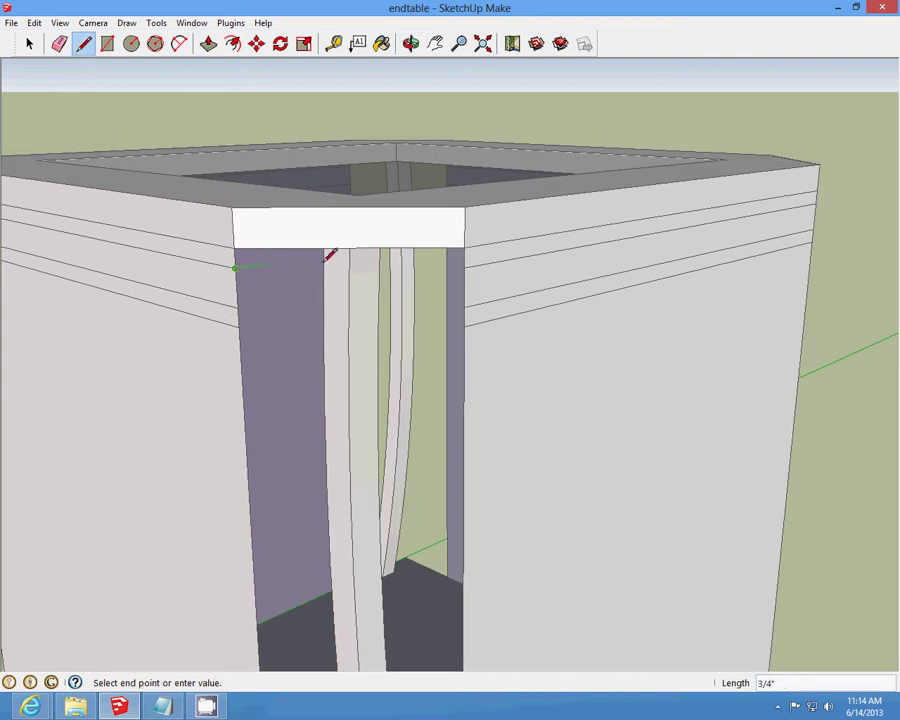
{"action": "left_click", "coordinate": [463, 266]}
{"action": "left_click", "coordinate": [238, 307]}
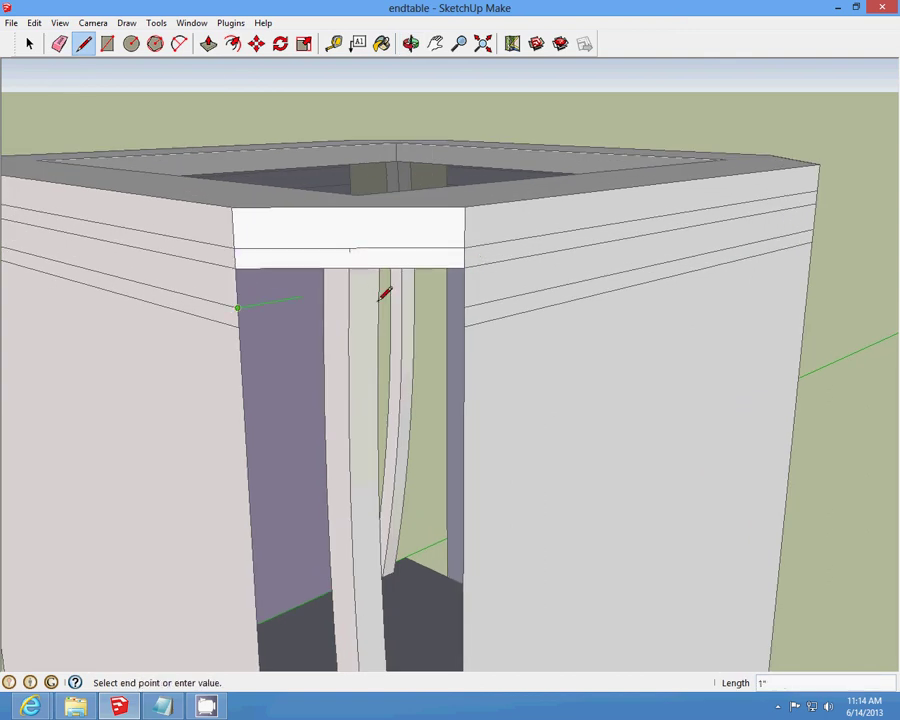
{"action": "left_click", "coordinate": [463, 306]}
{"action": "left_click", "coordinate": [239, 327]}
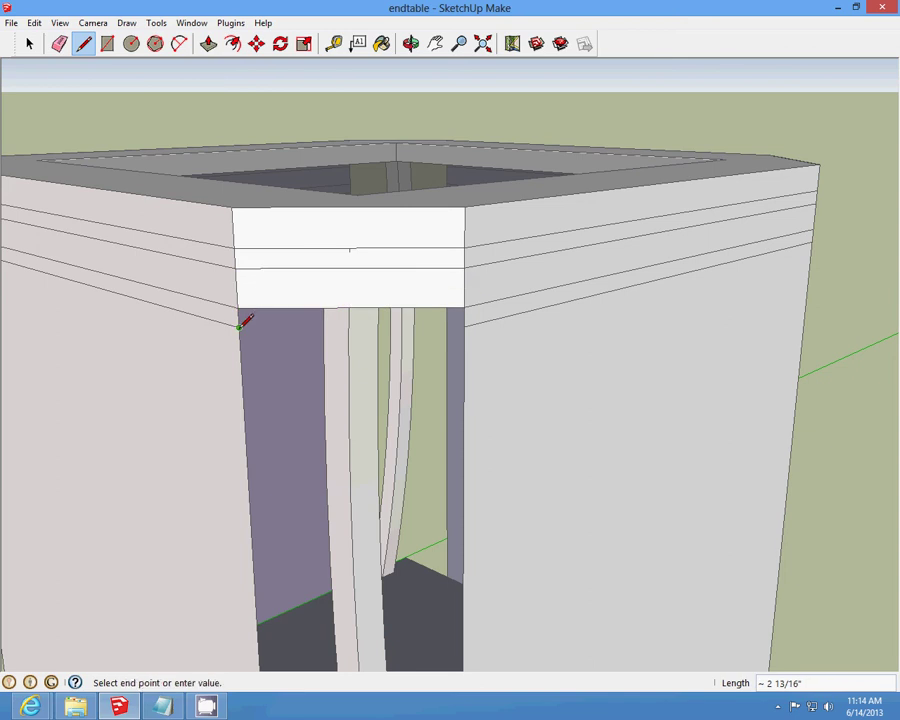
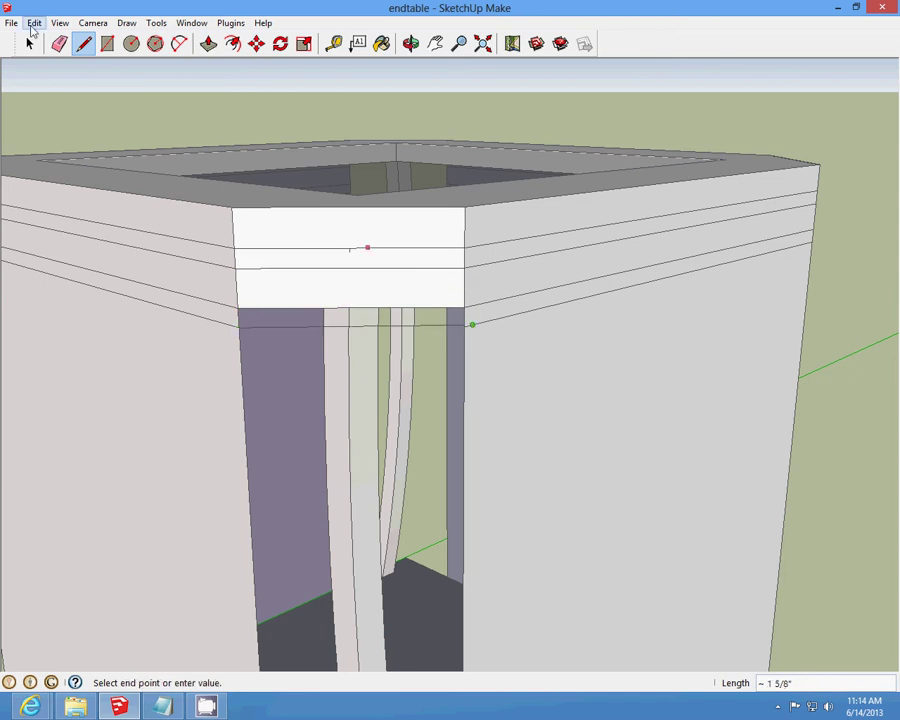
{"action": "left_click", "coordinate": [33, 22]}
{"action": "left_click", "coordinate": [36, 38]}
- Draw a line across the red-axis cut corner, joining the ends of the side panels' lowest horizontal lines
{"action": "left_click", "coordinate": [239, 327]}
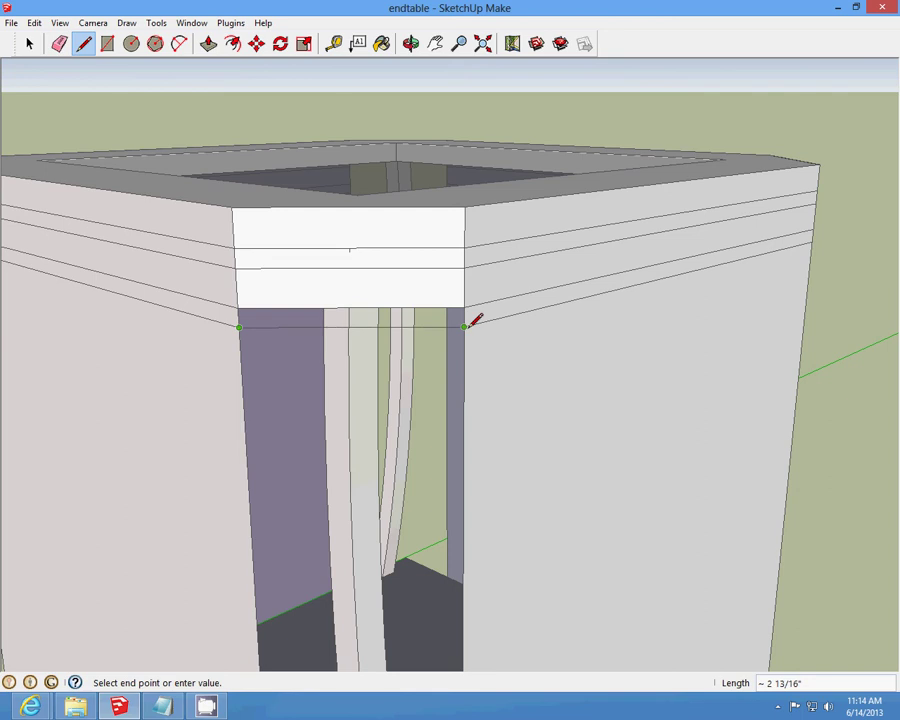
{"action": "left_click", "coordinate": [463, 327]}
- Draw three lines across the cut corner diagonally opposite the origin, joining the side panels' lower three horizontal lines
{"action": "left_click", "coordinate": [411, 44]}
{"action": "mouse_move", "coordinate": [405, 300]}
{"action": "left_mouse_down"}
{"action": "mouse_move", "coordinate": [362, 322]}
{"action": "mouse_move", "coordinate": [426, 297]}
{"action": "mouse_move", "coordinate": [410, 285]}
{"action": "left_mouse_up"}
{"action": "left_click", "coordinate": [83, 44]}
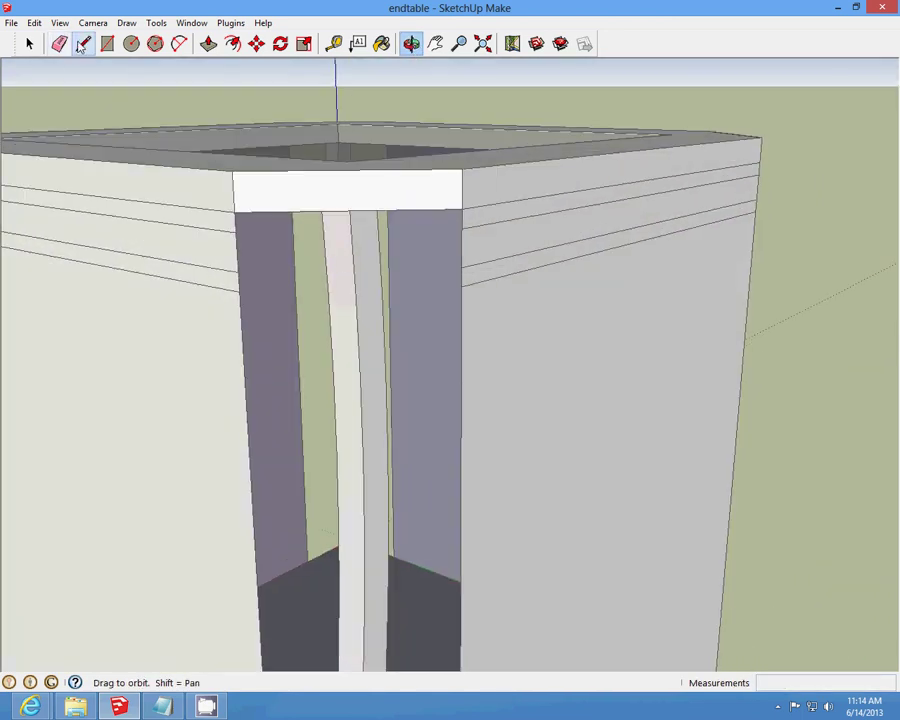
{"action": "left_click", "coordinate": [237, 230]}
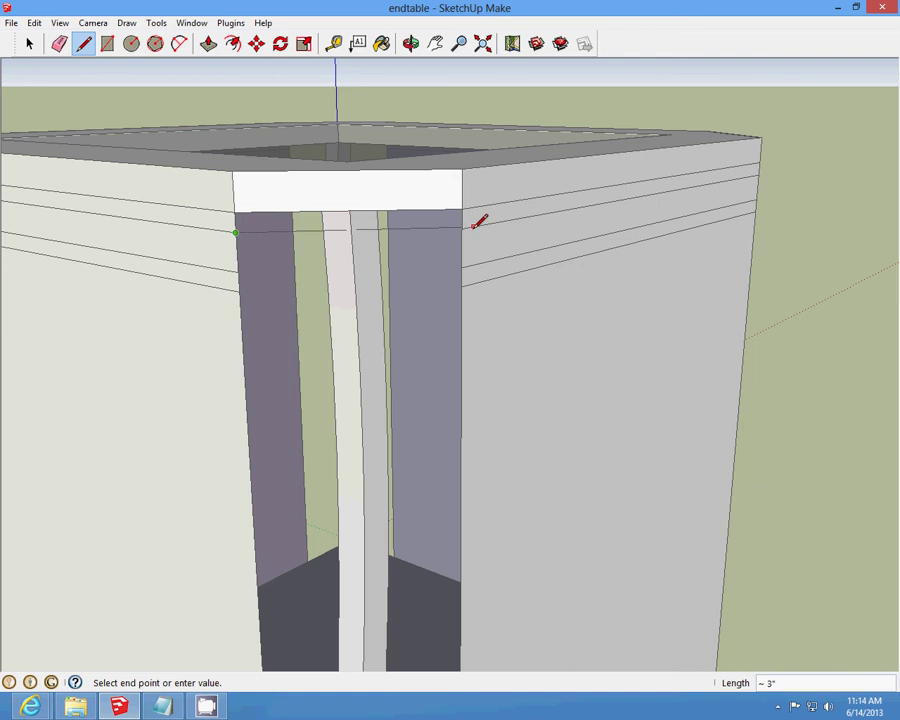
{"action": "left_click", "coordinate": [461, 230]}
{"action": "left_click", "coordinate": [239, 271]}
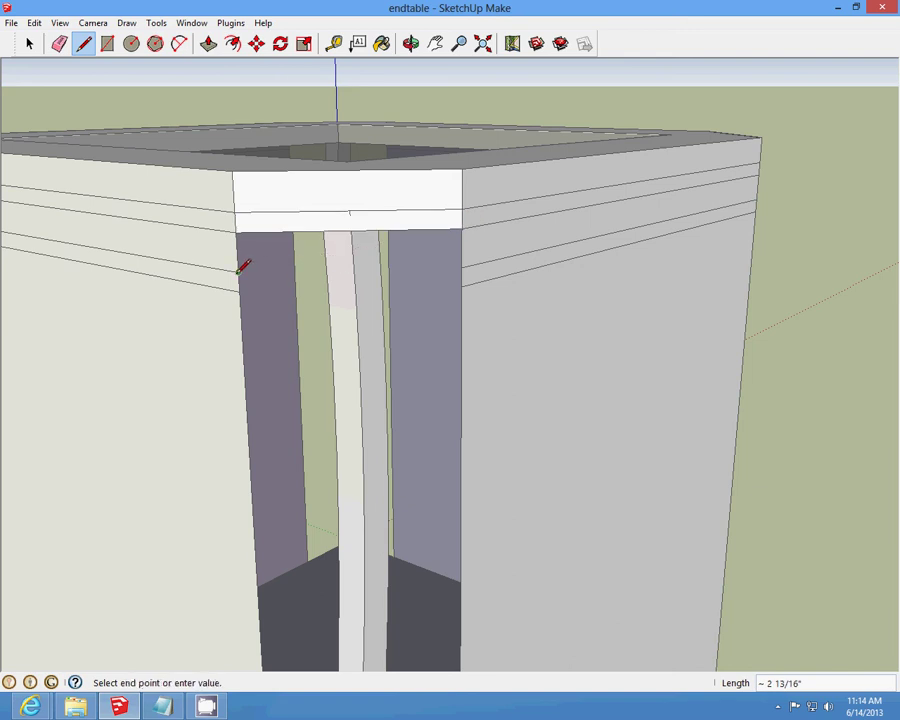
{"action": "left_click", "coordinate": [461, 268]}
{"action": "left_click", "coordinate": [240, 291]}
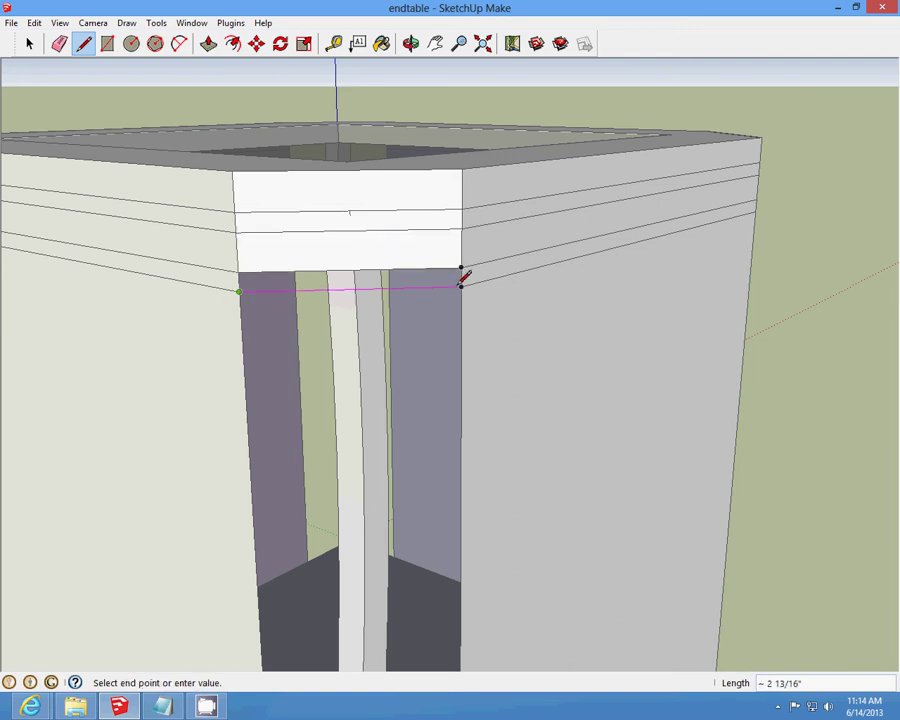
{"action": "left_click", "coordinate": [461, 287]}
{"action": "left_click", "coordinate": [30, 43]}
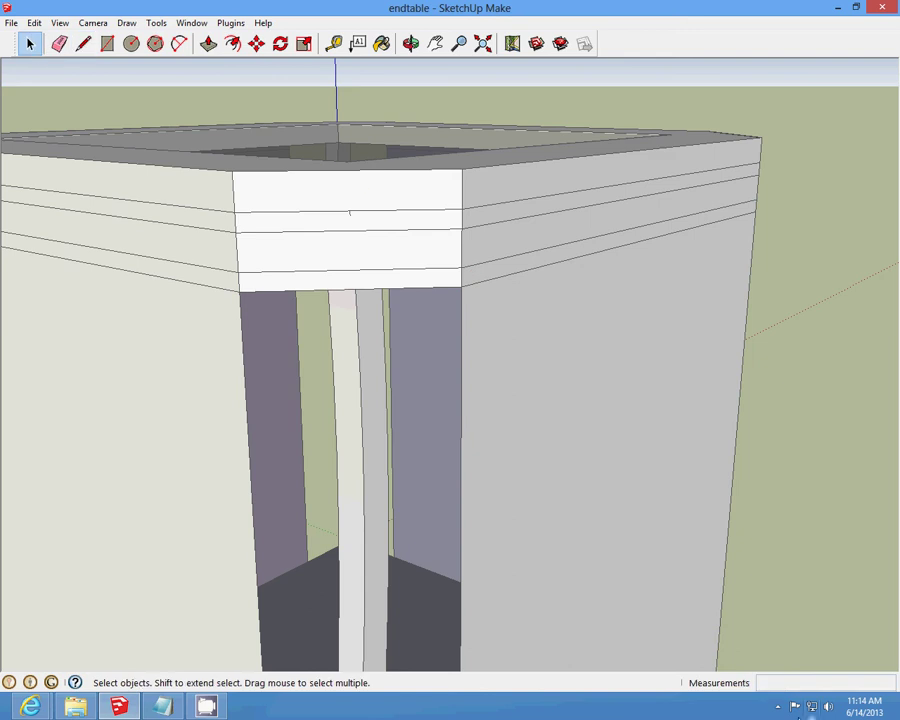
{"action": "left_click", "coordinate": [778, 706]}
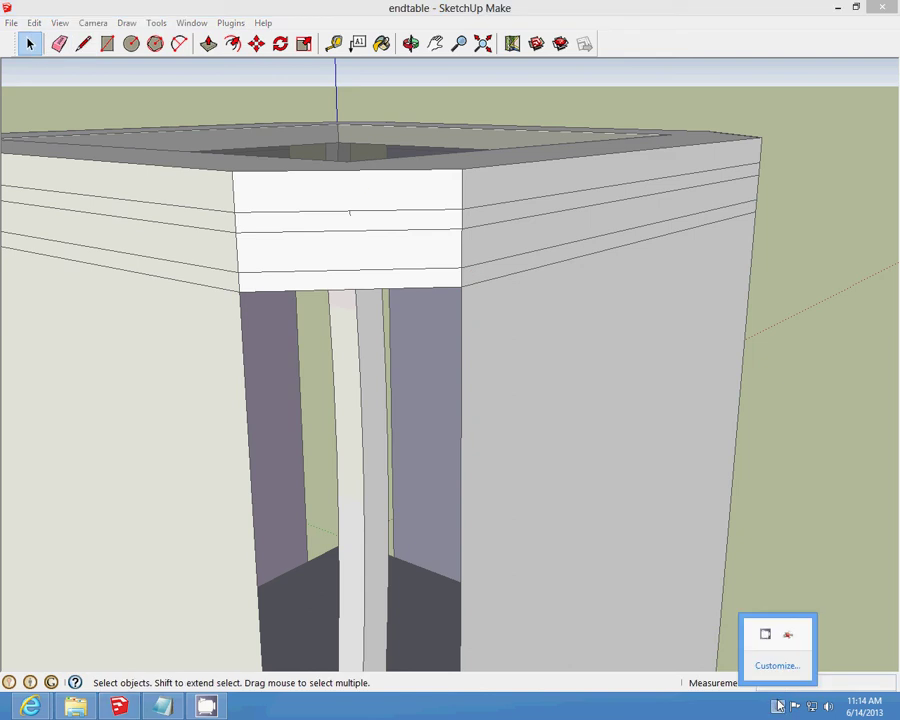
{"action": "right_click", "coordinate": [765, 632]}
{"action": "left_click", "coordinate": [790, 587]}
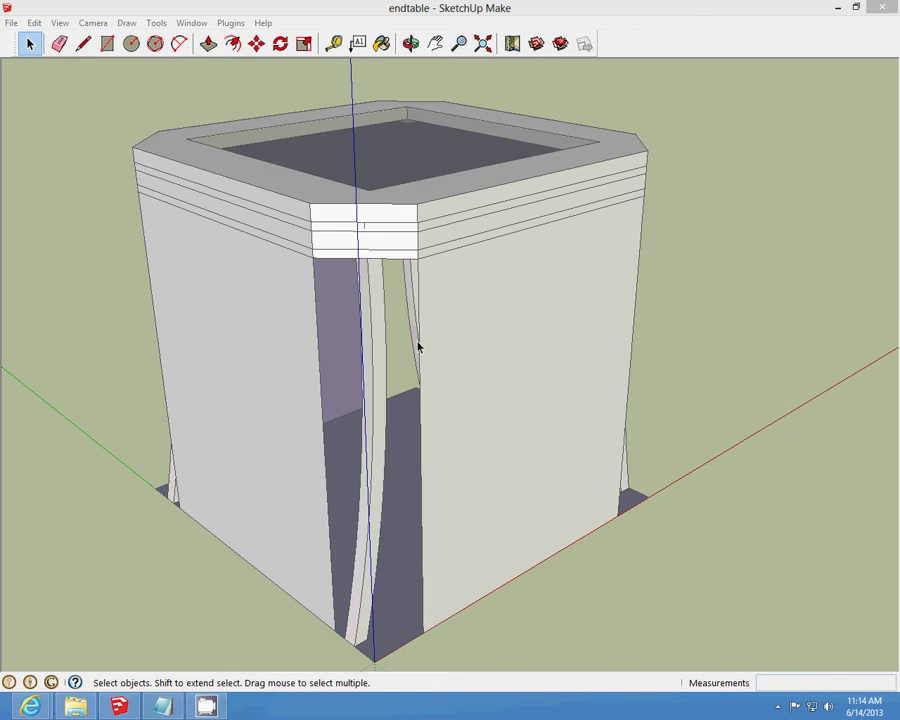
- Cut the red-axis side panel's vertical edge to remove the panel, and cut its bottom edge to clear the floor face
{"action": "left_click", "coordinate": [419, 383]}
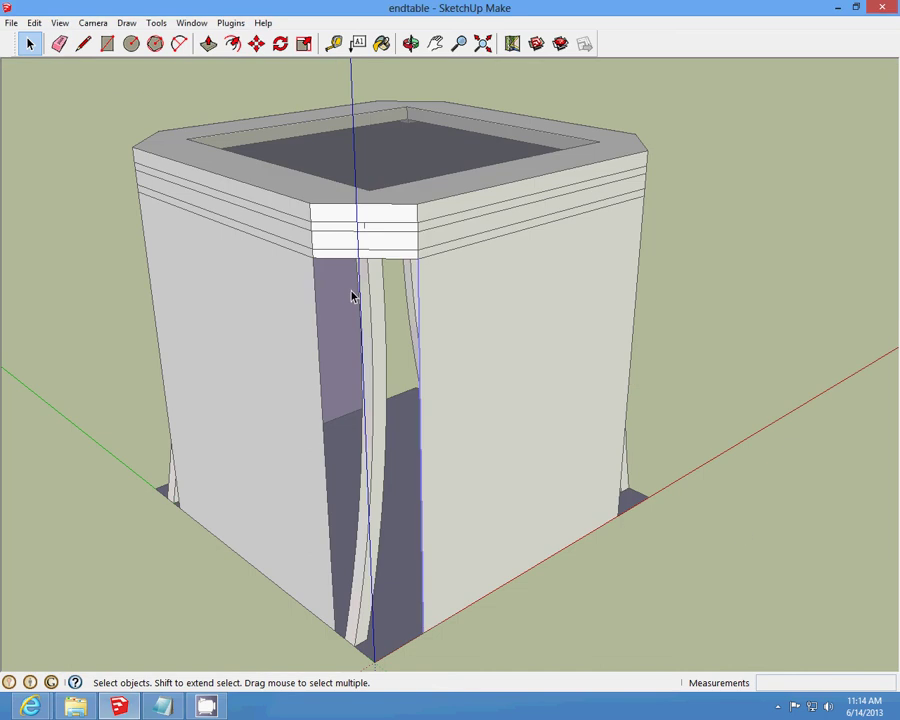
{"action": "left_click", "coordinate": [34, 22]}
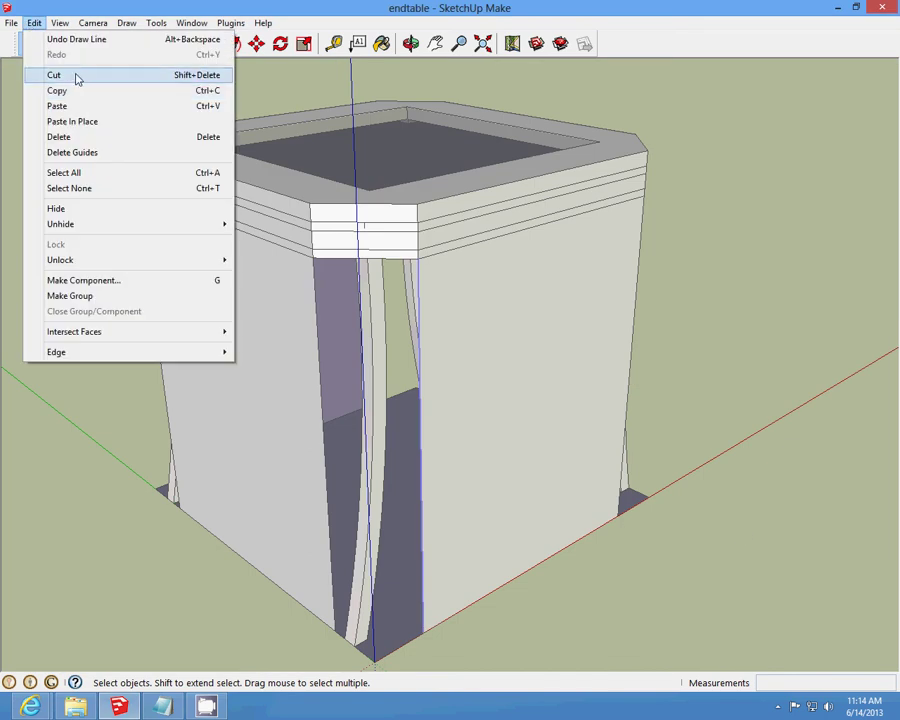
{"action": "left_click", "coordinate": [76, 76]}
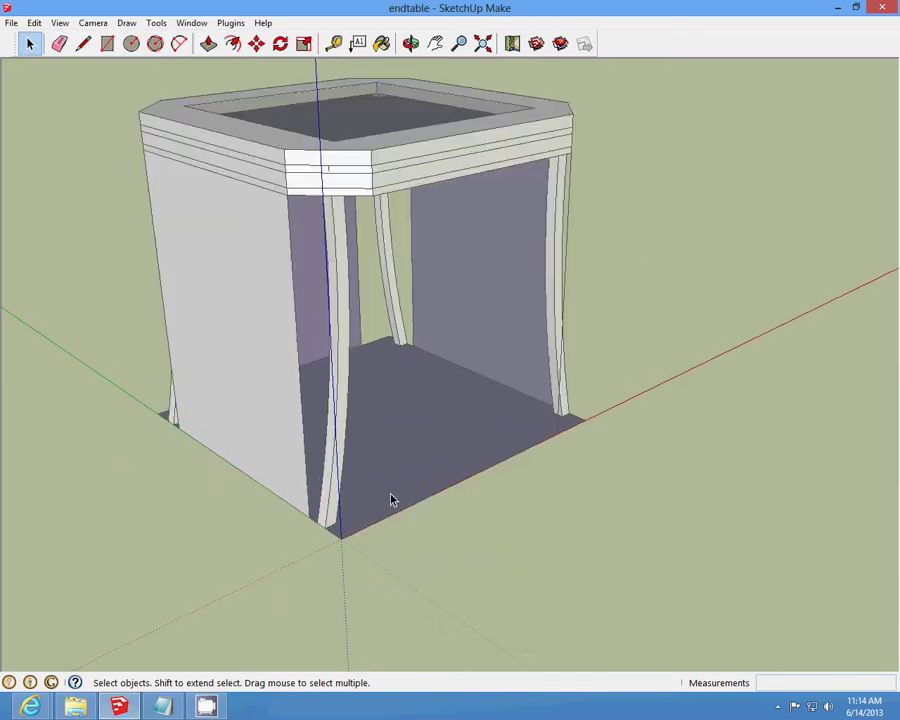
{"action": "scroll", "coordinate": [392, 500], "scroll_direction": "up", "scroll_amount": 2}
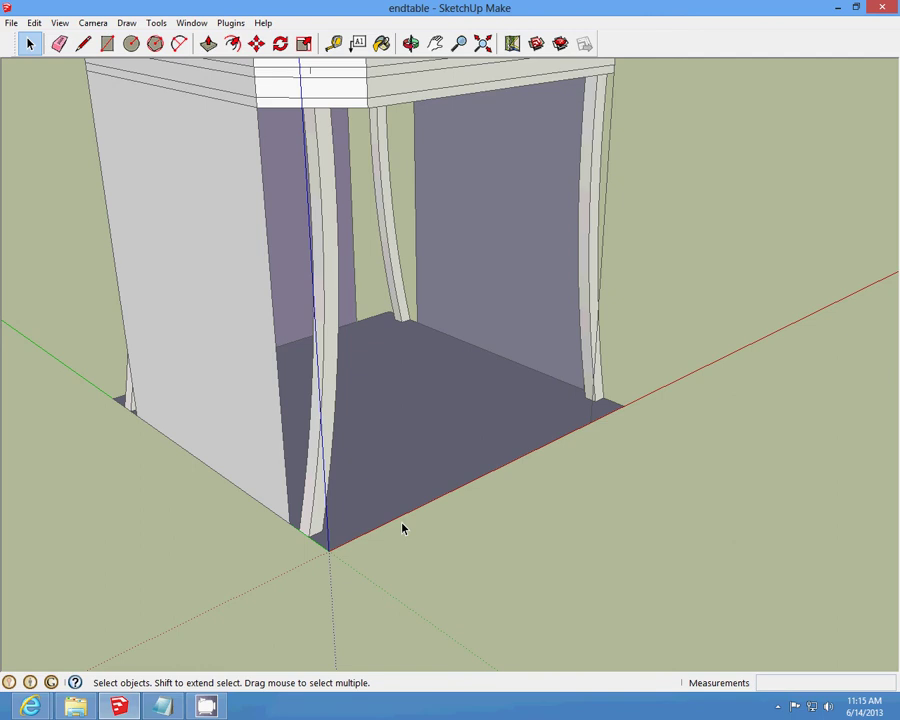
{"action": "left_click", "coordinate": [32, 24]}
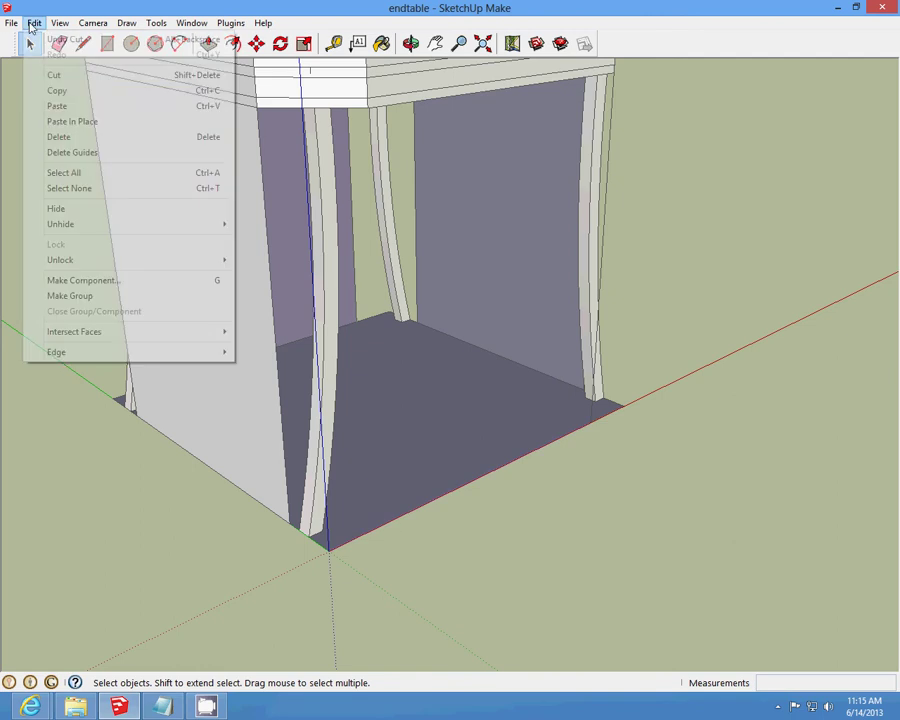
- Cut the green-axis side panel's vertical edge to remove the panel, and cut its bottom edge between the legs
{"action": "left_click", "coordinate": [270, 322]}
{"action": "left_click", "coordinate": [274, 321]}
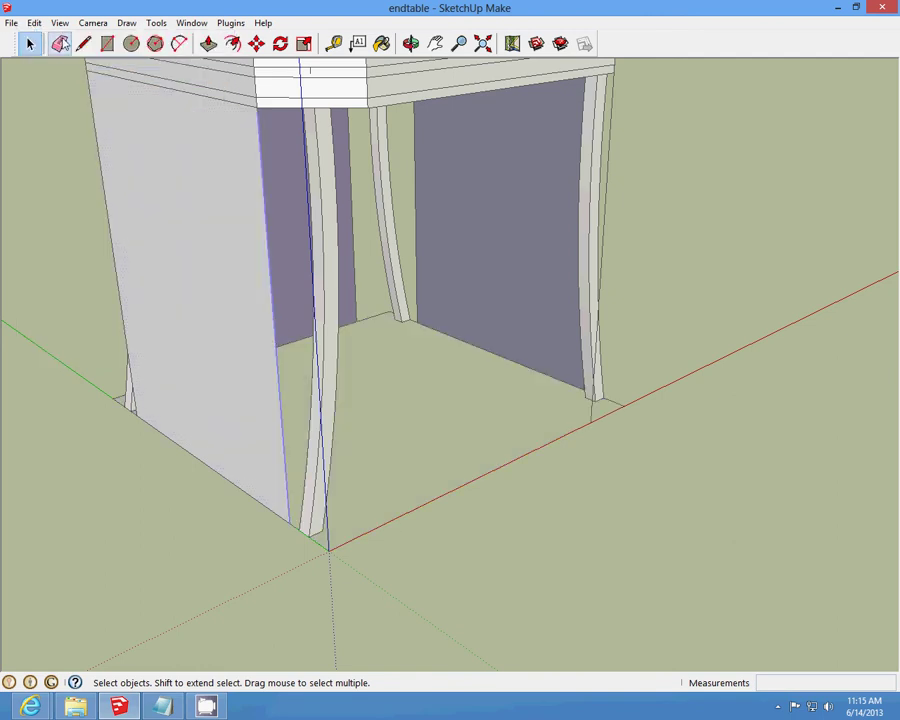
{"action": "left_click", "coordinate": [36, 24]}
{"action": "left_click", "coordinate": [62, 76]}
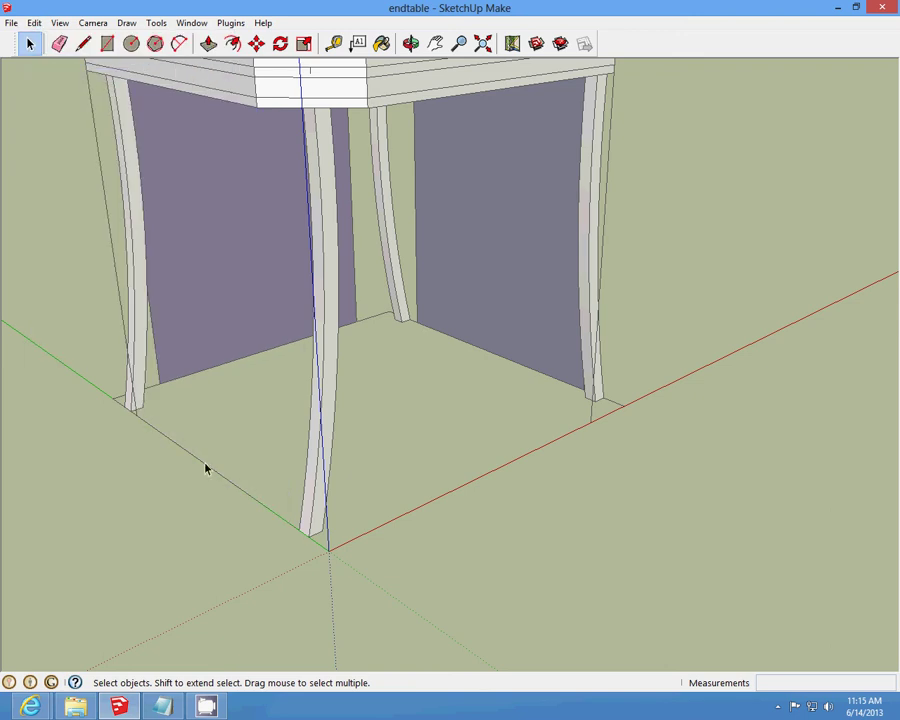
{"action": "left_click", "coordinate": [34, 22]}
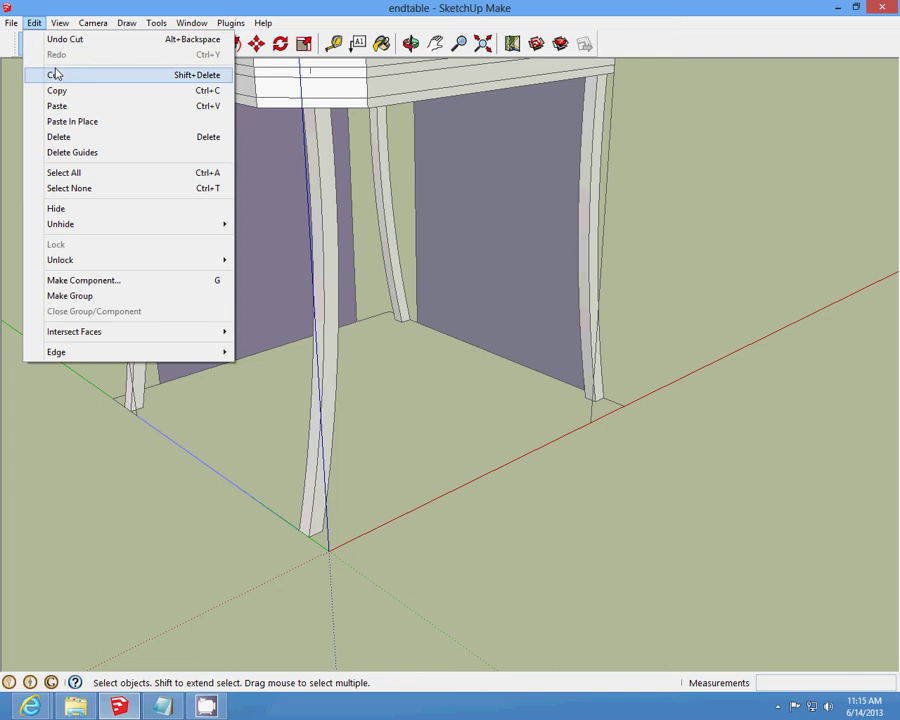
{"action": "left_click", "coordinate": [56, 75]}
- Cut the leftover floor edges and slanted panel edge around the leg at the far end of the green axis
{"action": "scroll", "coordinate": [99, 398], "scroll_direction": "up", "scroll_amount": 3}
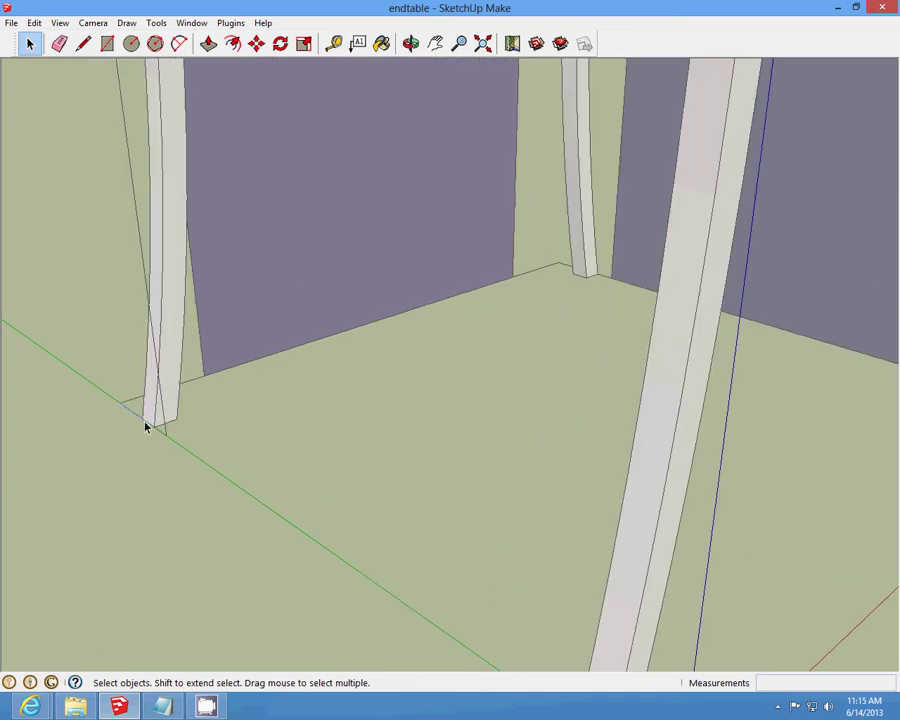
{"action": "left_click", "coordinate": [37, 22]}
{"action": "left_click", "coordinate": [60, 75]}
{"action": "left_click", "coordinate": [34, 22]}
{"action": "left_click", "coordinate": [56, 75]}
{"action": "left_click", "coordinate": [139, 240]}
{"action": "left_click", "coordinate": [34, 22]}
{"action": "left_click", "coordinate": [62, 76]}
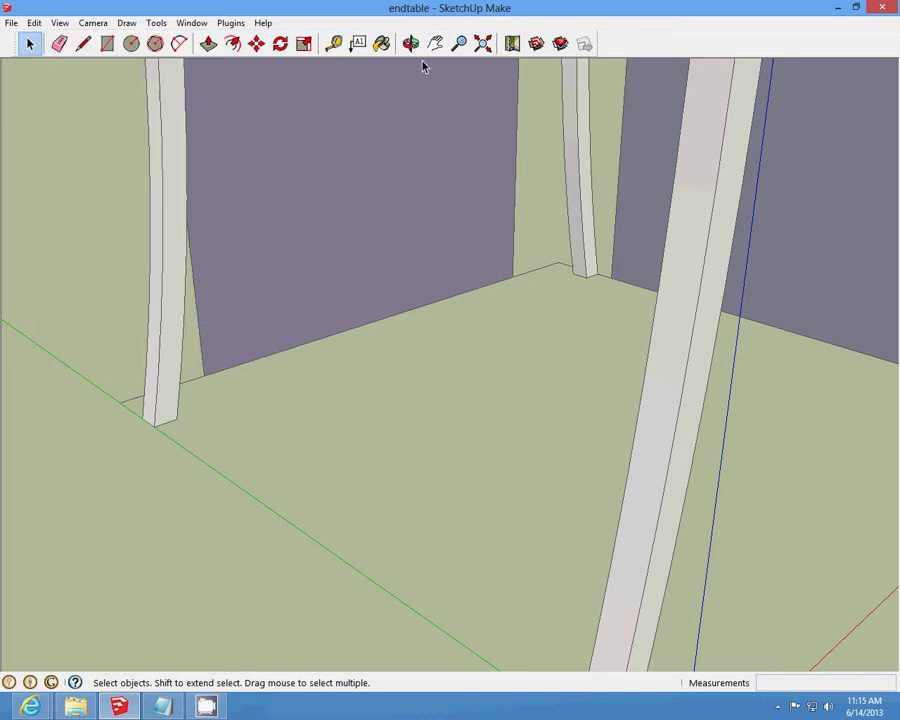
- Cut the short leftover floor edge beside the leg at the red-axis corner, and undo the extra cut made after it
{"action": "left_click", "coordinate": [411, 43]}
{"action": "left_click_drag", "start_coordinate": [340, 260], "coordinate": [199, 177]}
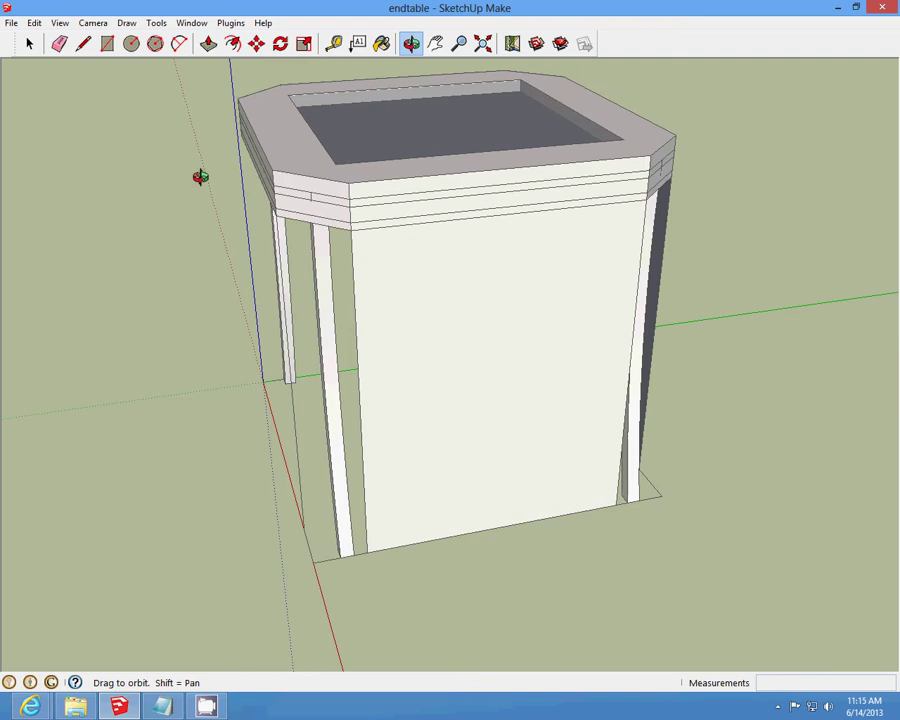
{"action": "left_click", "coordinate": [29, 43]}
{"action": "scroll", "coordinate": [384, 456], "scroll_direction": "up", "scroll_amount": 1}
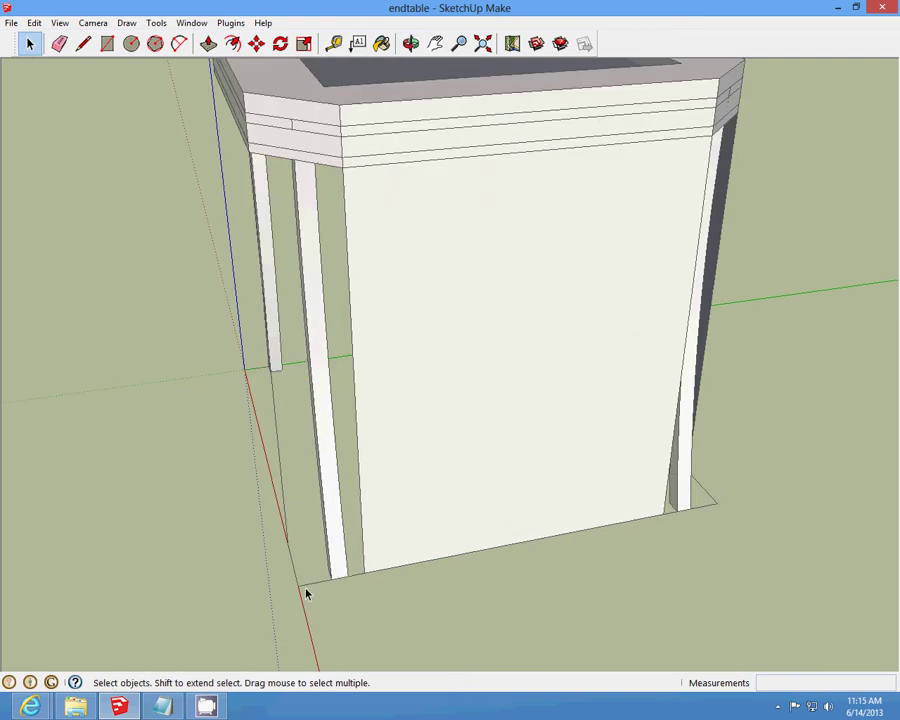
{"action": "left_click", "coordinate": [34, 22]}
{"action": "left_click", "coordinate": [69, 74]}
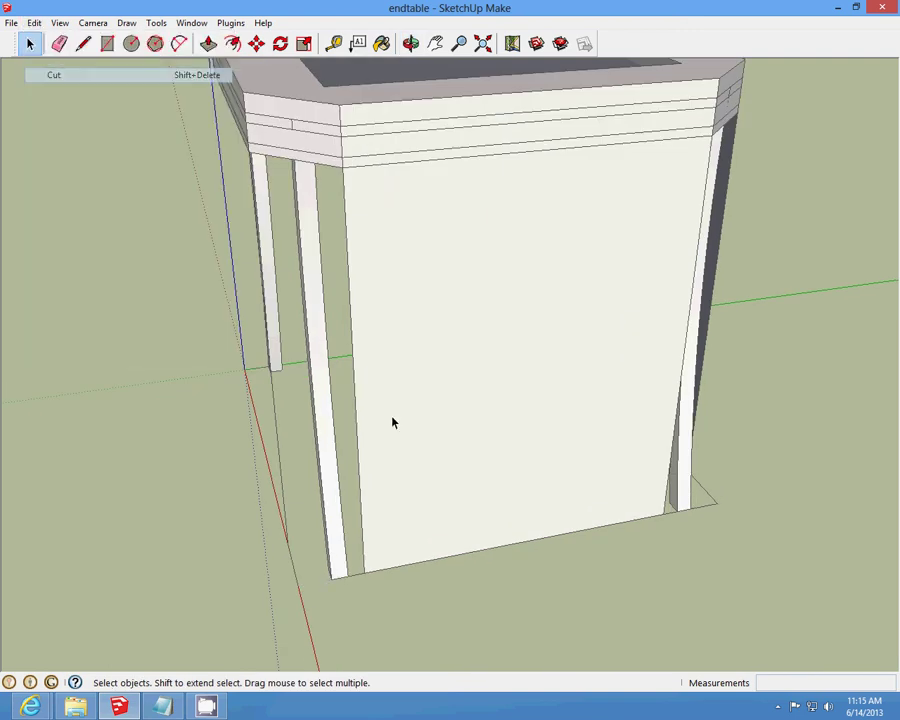
{"action": "left_click", "coordinate": [34, 22]}
{"action": "left_click", "coordinate": [62, 39]}
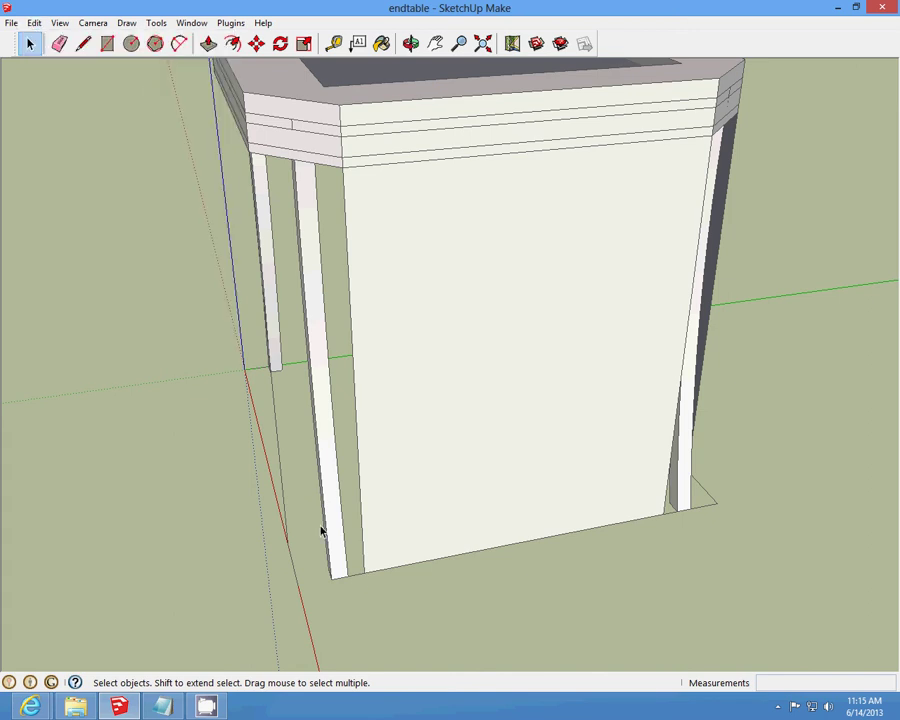
- Cut the side panel opposite the green axis together with its bottom edge between the two legs
{"action": "left_click", "coordinate": [34, 22]}
{"action": "left_click", "coordinate": [60, 74]}
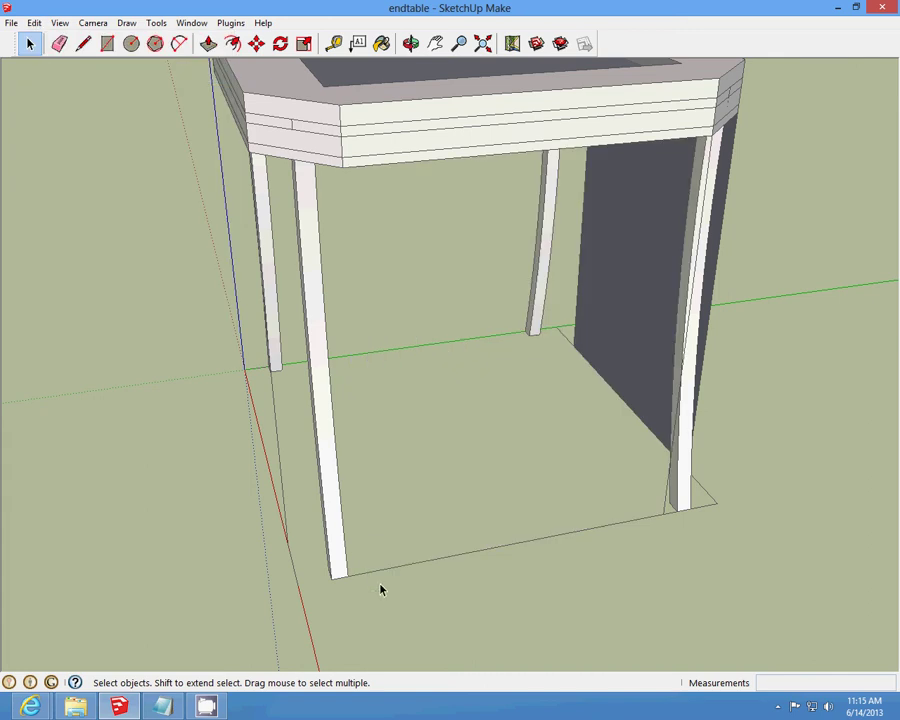
{"action": "left_click", "coordinate": [34, 22]}
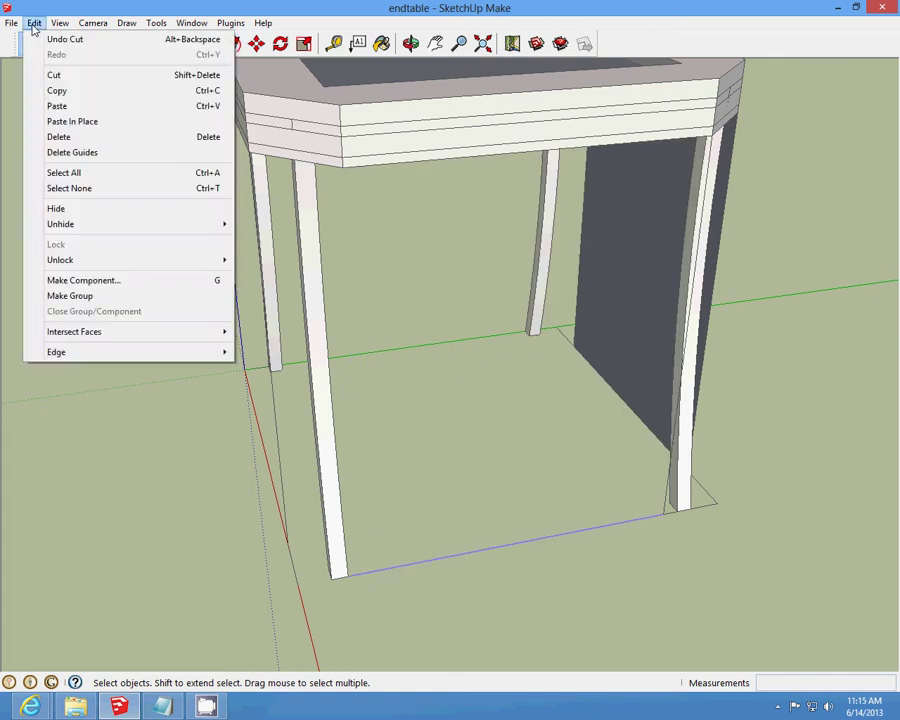
{"action": "left_click", "coordinate": [60, 74]}
{"action": "left_click", "coordinate": [779, 708]}
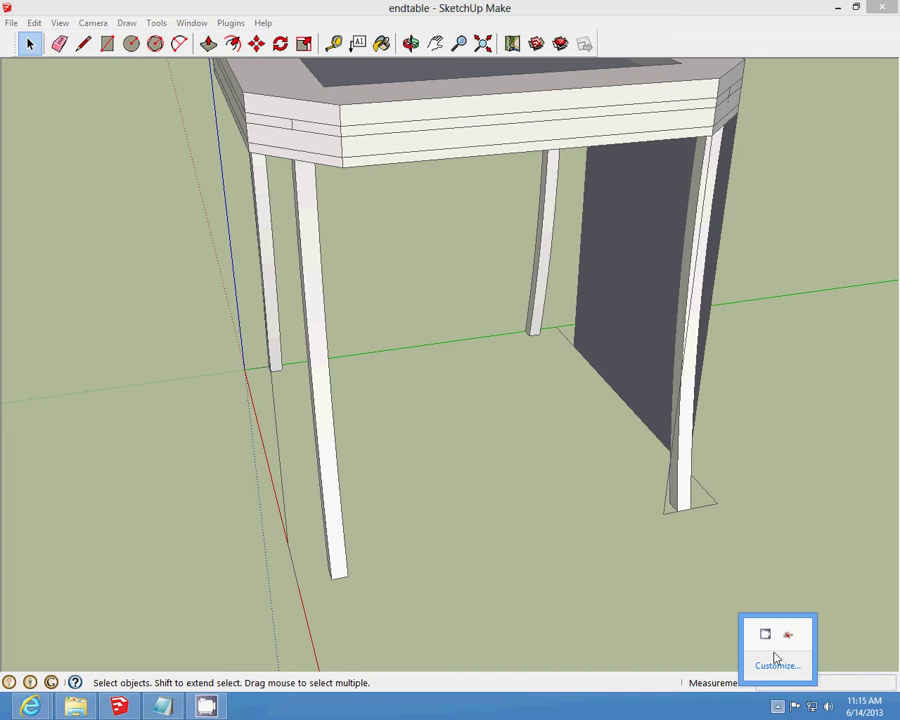
{"action": "right_click", "coordinate": [765, 635]}
{"action": "left_click", "coordinate": [797, 587]}
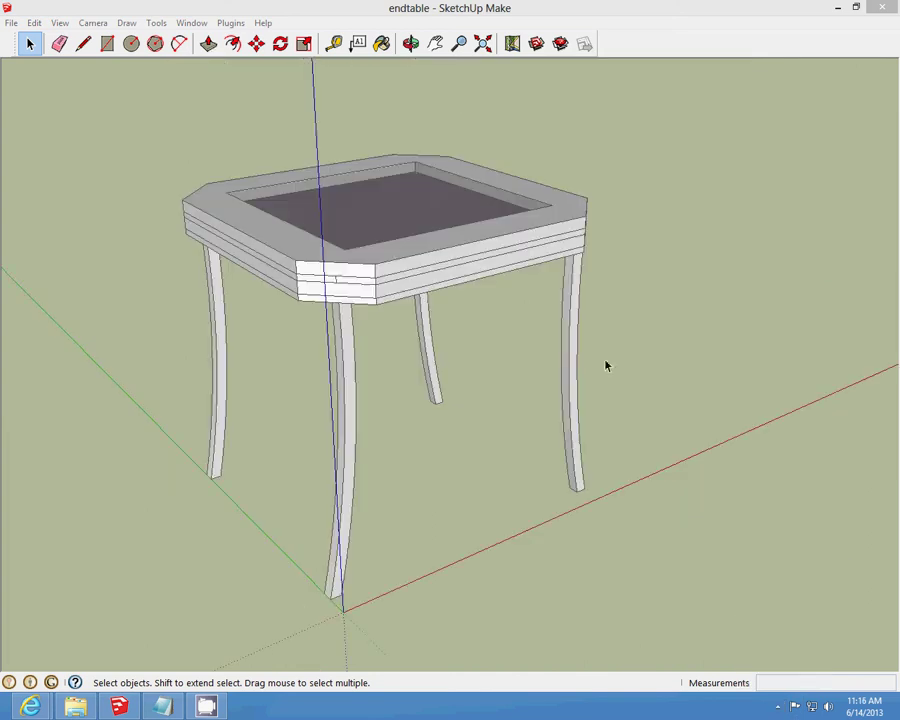
- Cut away the three stacked horizontal faces beneath the tabletop, leaving the underside open up to the glass inset's frame
{"action": "left_click", "coordinate": [410, 43]}
{"action": "scroll", "coordinate": [396, 376], "scroll_direction": "down", "scroll_amount": 2}
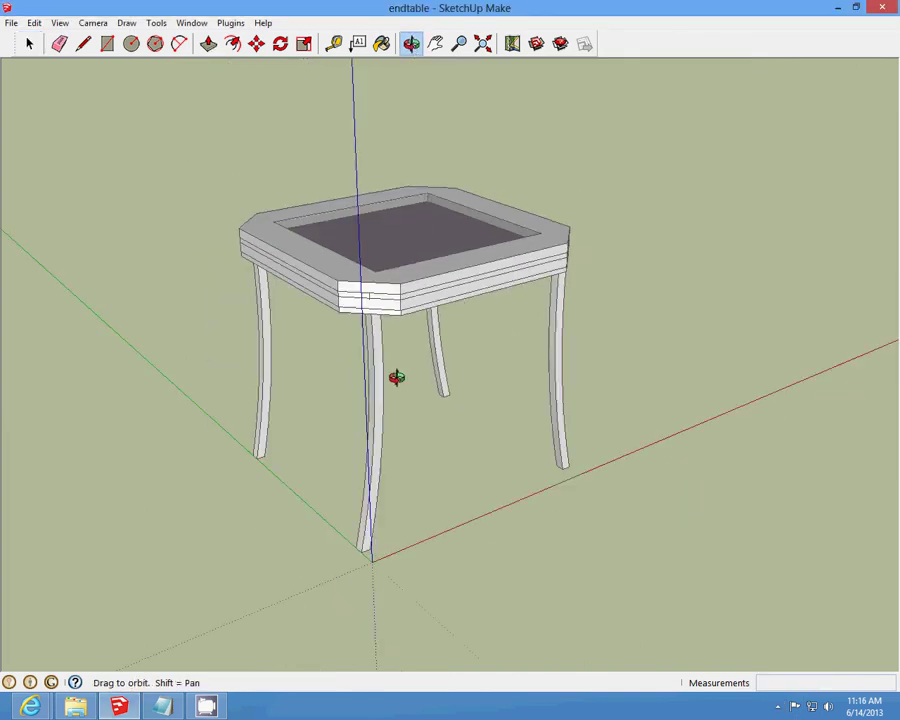
{"action": "left_click_drag", "start_coordinate": [396, 376], "coordinate": [554, 67]}
{"action": "scroll", "coordinate": [429, 236], "scroll_direction": "up", "scroll_amount": 2}
{"action": "left_click", "coordinate": [29, 43]}
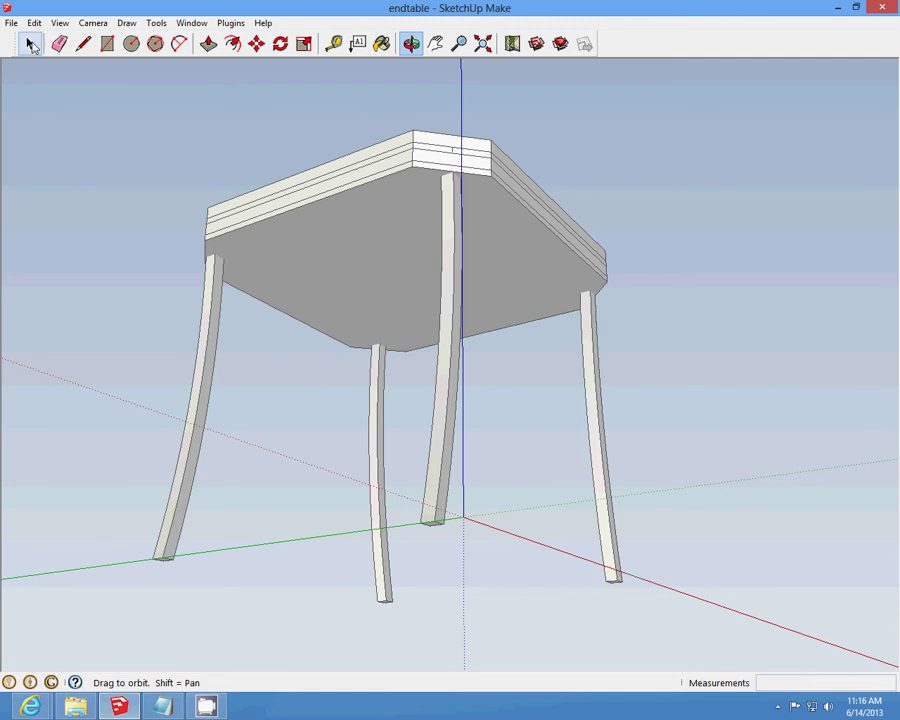
{"action": "left_click", "coordinate": [37, 26]}
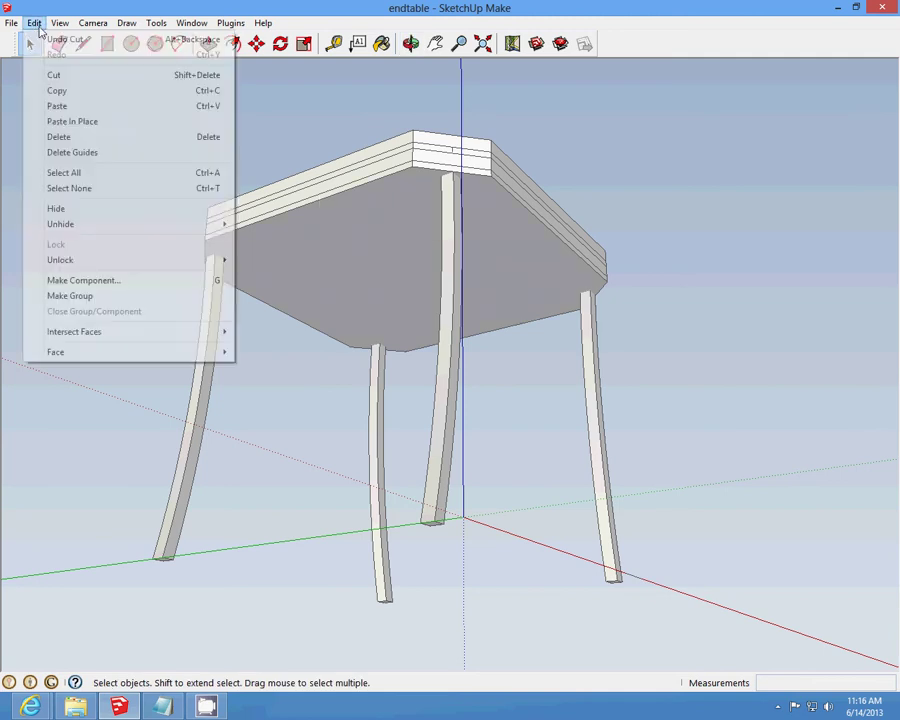
{"action": "left_click", "coordinate": [65, 78]}
{"action": "scroll", "coordinate": [382, 229], "scroll_direction": "up", "scroll_amount": 2}
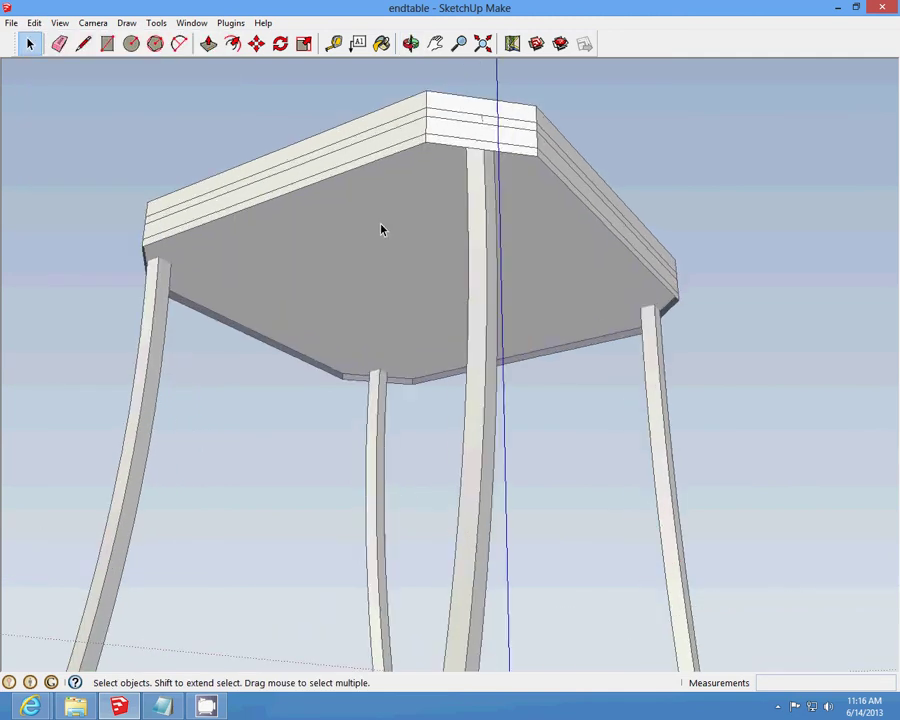
{"action": "left_click", "coordinate": [34, 23]}
{"action": "left_click", "coordinate": [64, 76]}
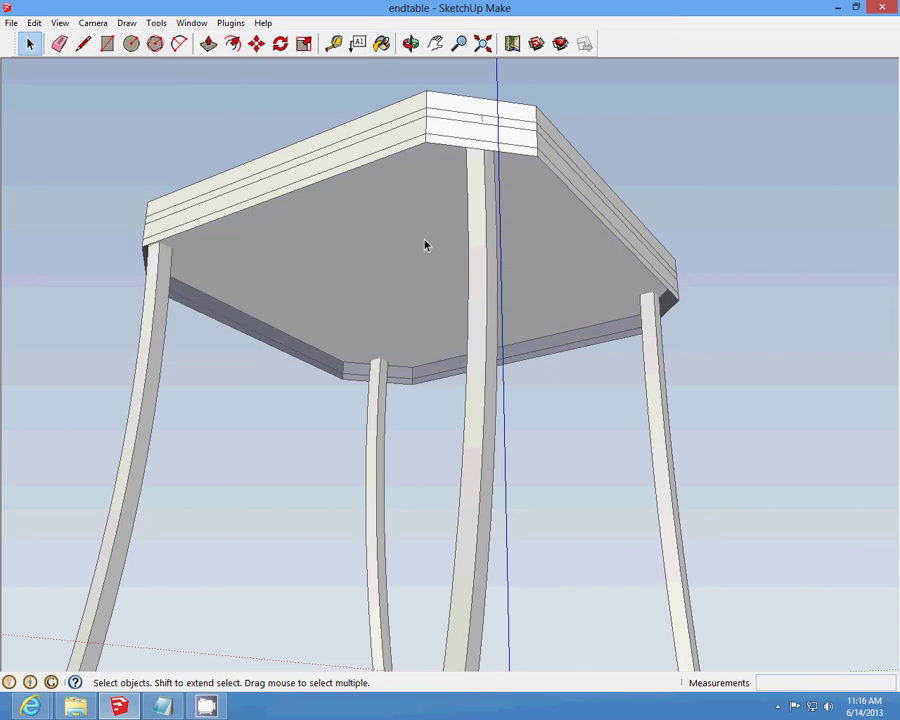
{"action": "left_click", "coordinate": [34, 23]}
{"action": "left_click", "coordinate": [65, 75]}
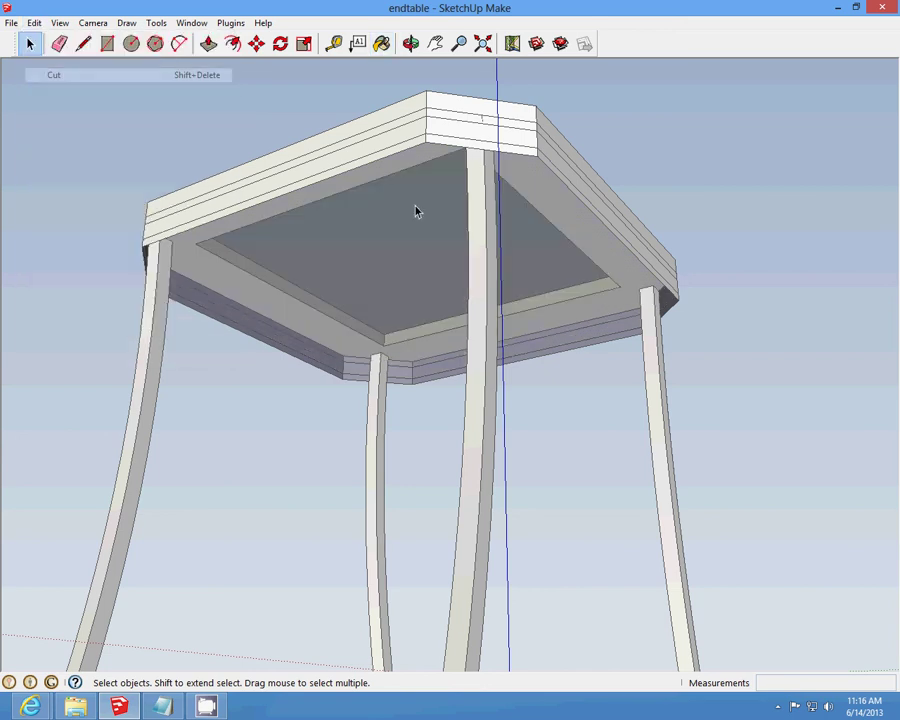
- Draw a 1/2" vertical line at the middle of the red-axis side, between its second and third horizontal lines
{"action": "left_click", "coordinate": [410, 43]}
{"action": "left_click_drag", "start_coordinate": [428, 161], "coordinate": [471, 235]}
{"action": "left_click", "coordinate": [83, 43]}
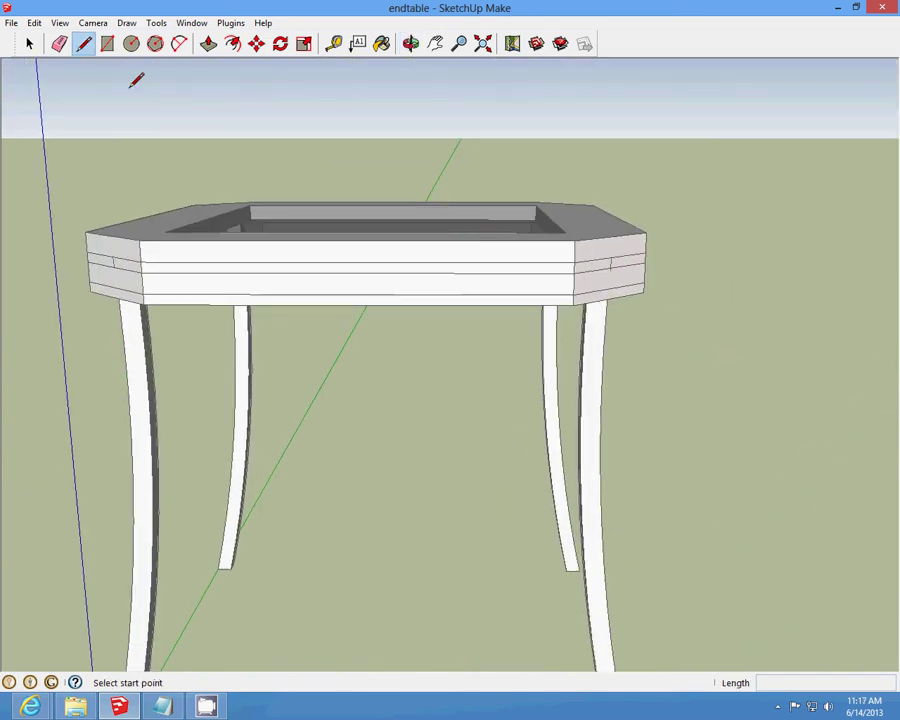
{"action": "left_click", "coordinate": [358, 272]}
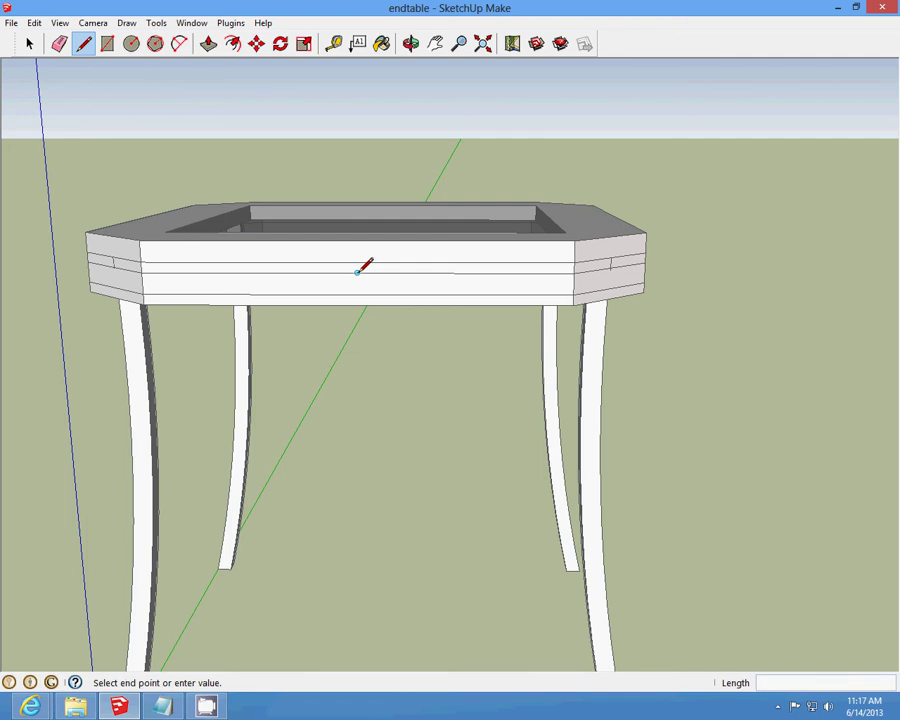
{"action": "left_click", "coordinate": [358, 292]}
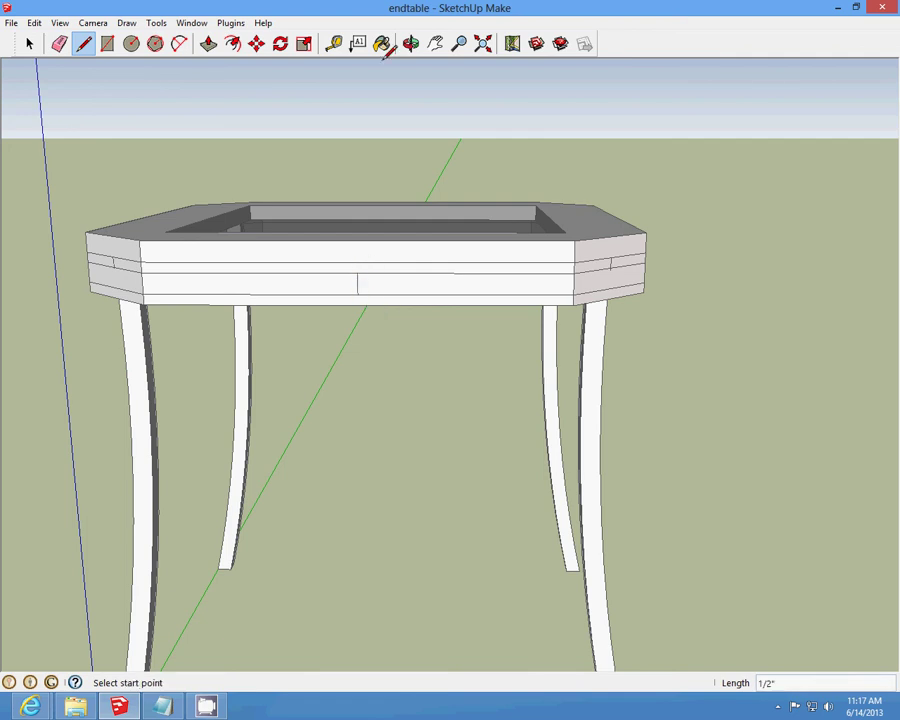
- Draw a vertical line at the middle of the side opposite the green axis, between its second and third horizontal lines
{"action": "left_click", "coordinate": [410, 43]}
{"action": "left_click_drag", "start_coordinate": [414, 122], "coordinate": [4, 280]}
{"action": "left_click_drag", "start_coordinate": [485, 172], "coordinate": [660, 237]}
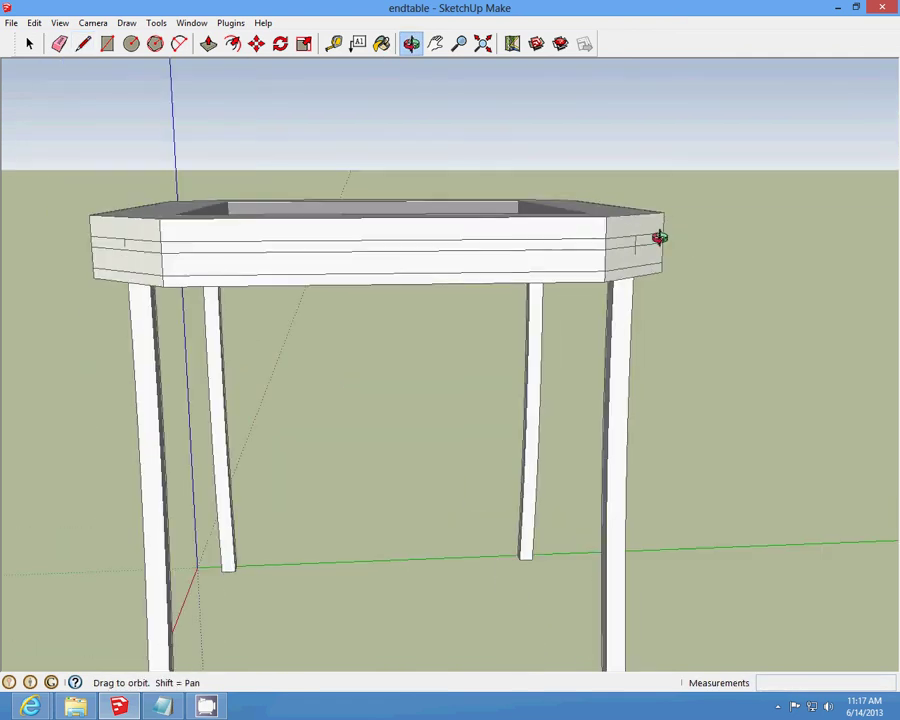
{"action": "left_click", "coordinate": [83, 43]}
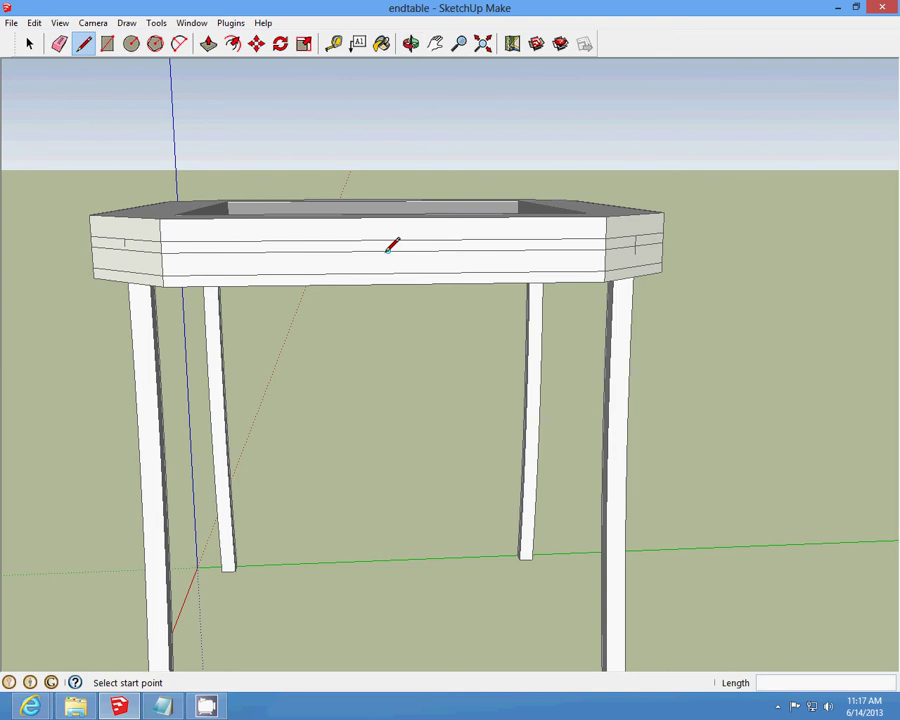
{"action": "left_click", "coordinate": [388, 249]}
{"action": "left_click", "coordinate": [388, 272]}
{"action": "left_click", "coordinate": [779, 708]}
{"action": "right_click", "coordinate": [765, 632]}
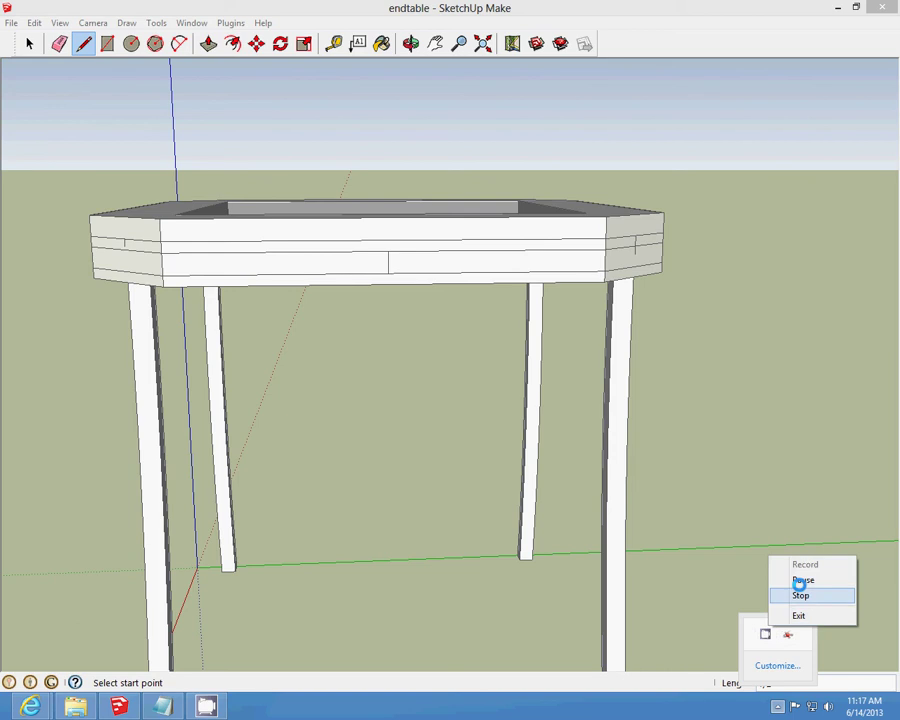
{"action": "left_click", "coordinate": [797, 582]}
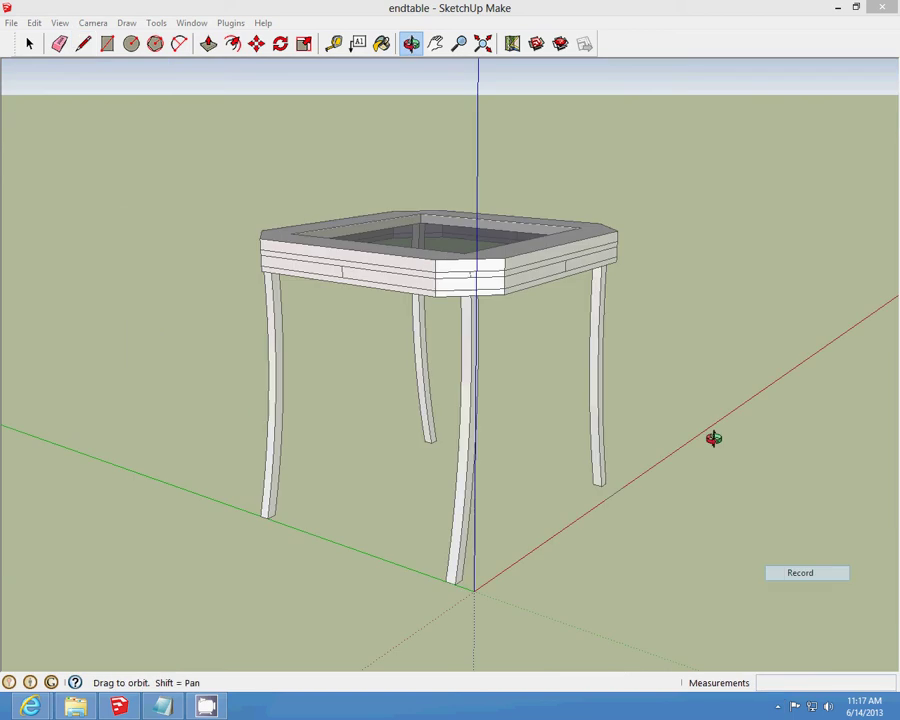
- Draw two vertical lines on the green-axis side, one 1/4" to each side of the centre line, spanning the second to third horizontal lines
{"action": "left_click", "coordinate": [413, 47]}
{"action": "left_click_drag", "start_coordinate": [506, 333], "coordinate": [788, 304]}
{"action": "scroll", "coordinate": [323, 283], "scroll_direction": "up", "scroll_amount": 3}
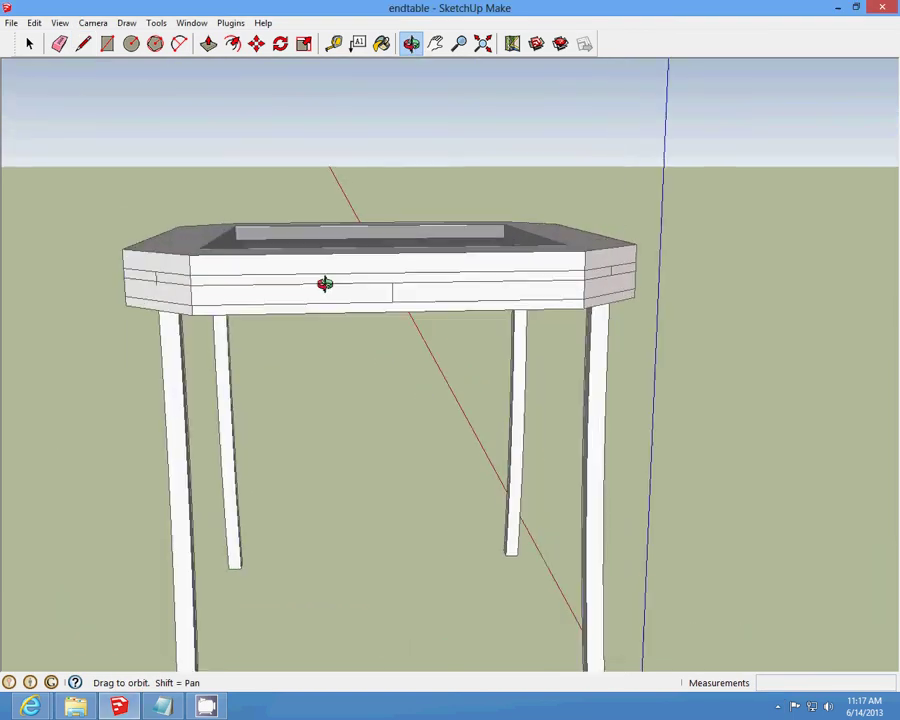
{"action": "left_click_drag", "start_coordinate": [403, 262], "coordinate": [259, 131]}
{"action": "left_click", "coordinate": [83, 43]}
{"action": "scroll", "coordinate": [415, 204], "scroll_direction": "up", "scroll_amount": 3}
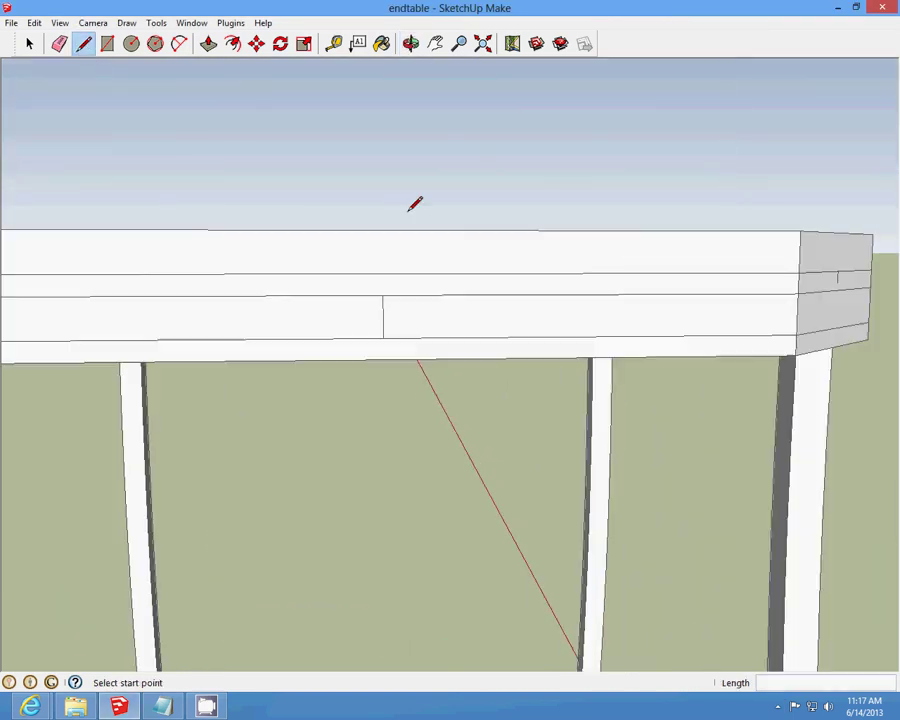
{"action": "left_click", "coordinate": [382, 295]}
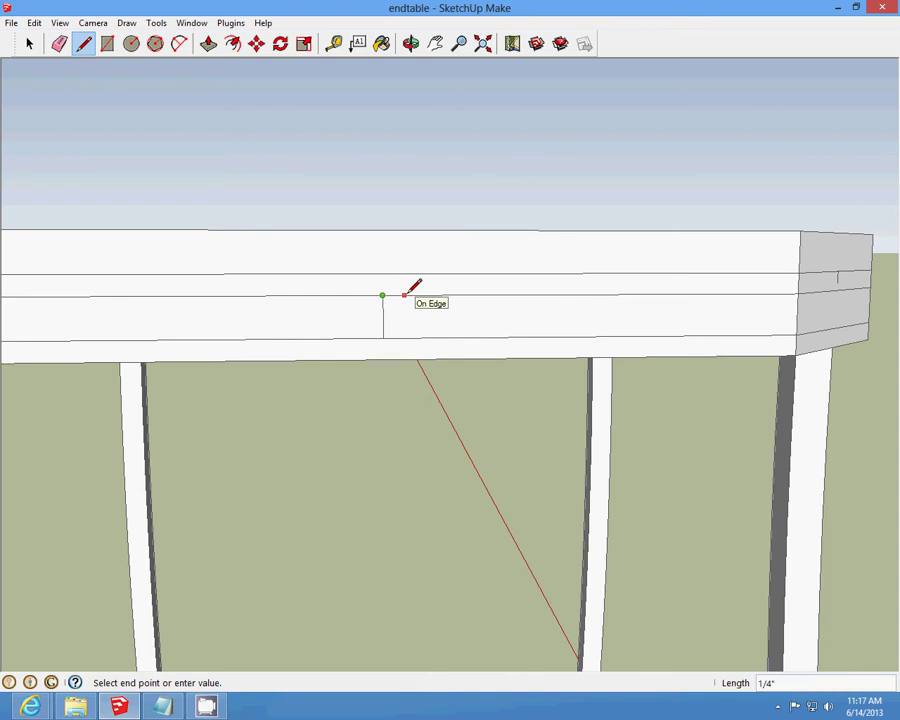
{"action": "left_click", "coordinate": [404, 295]}
{"action": "left_click", "coordinate": [404, 295]}
{"action": "left_click", "coordinate": [404, 338]}
{"action": "left_click", "coordinate": [382, 295]}
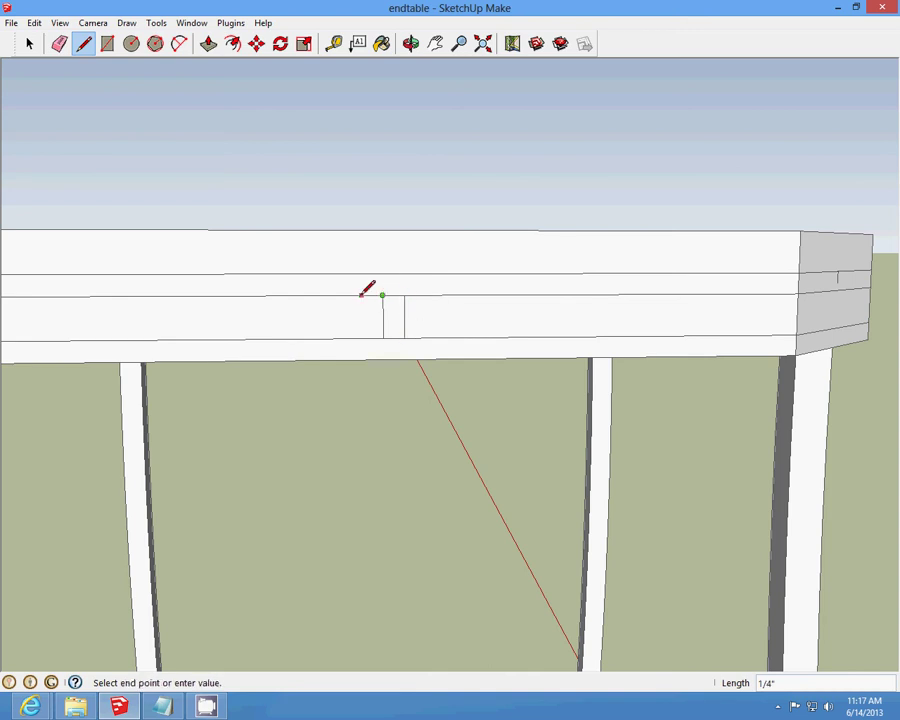
{"action": "left_click", "coordinate": [361, 295]}
{"action": "left_click", "coordinate": [361, 338]}
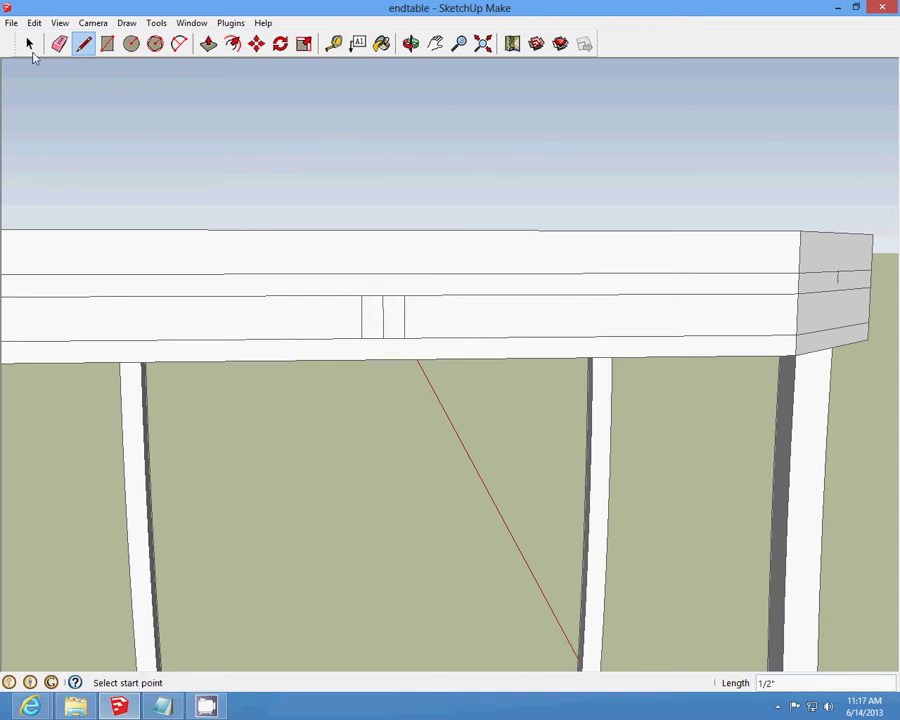
- Cut the original centre line between the two new vertical lines on the green-axis side
{"action": "left_click", "coordinate": [30, 44]}
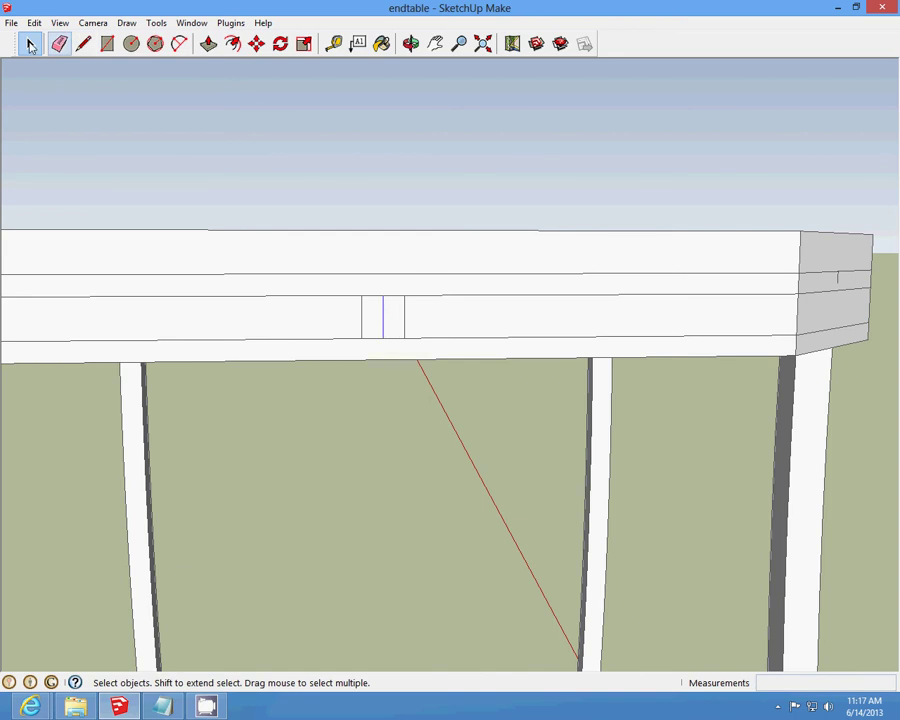
{"action": "left_click", "coordinate": [34, 22]}
{"action": "left_click", "coordinate": [54, 76]}
- Cut the two long faces flanking the small central block on the green-axis side, leaving open gaps between the bands
{"action": "scroll", "coordinate": [405, 370], "scroll_direction": "down", "scroll_amount": 4}
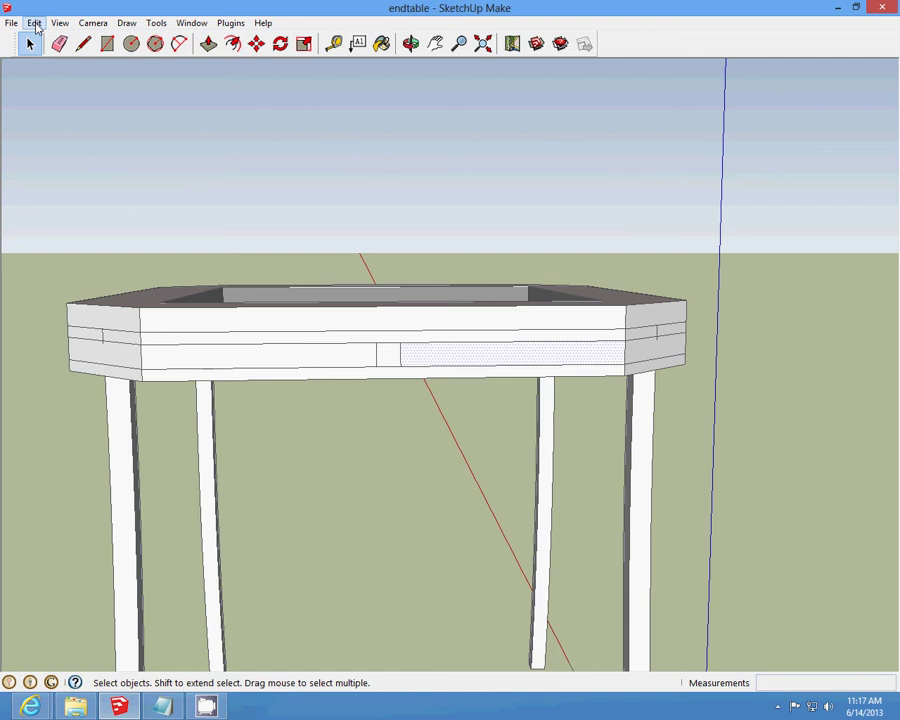
{"action": "left_click", "coordinate": [34, 22]}
{"action": "left_click", "coordinate": [66, 76]}
{"action": "left_click", "coordinate": [272, 352]}
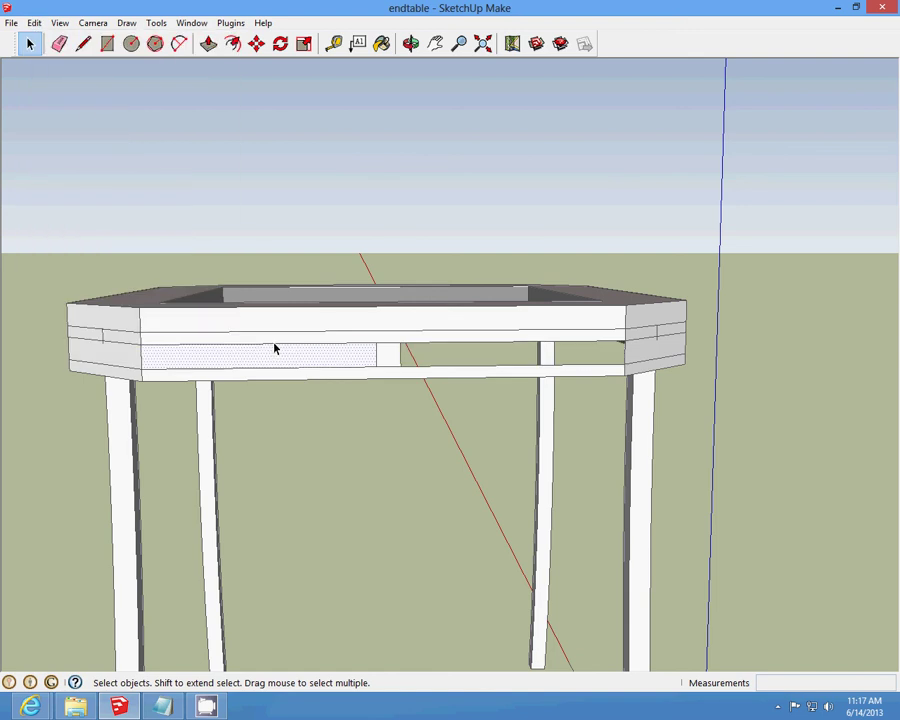
{"action": "left_click", "coordinate": [34, 22]}
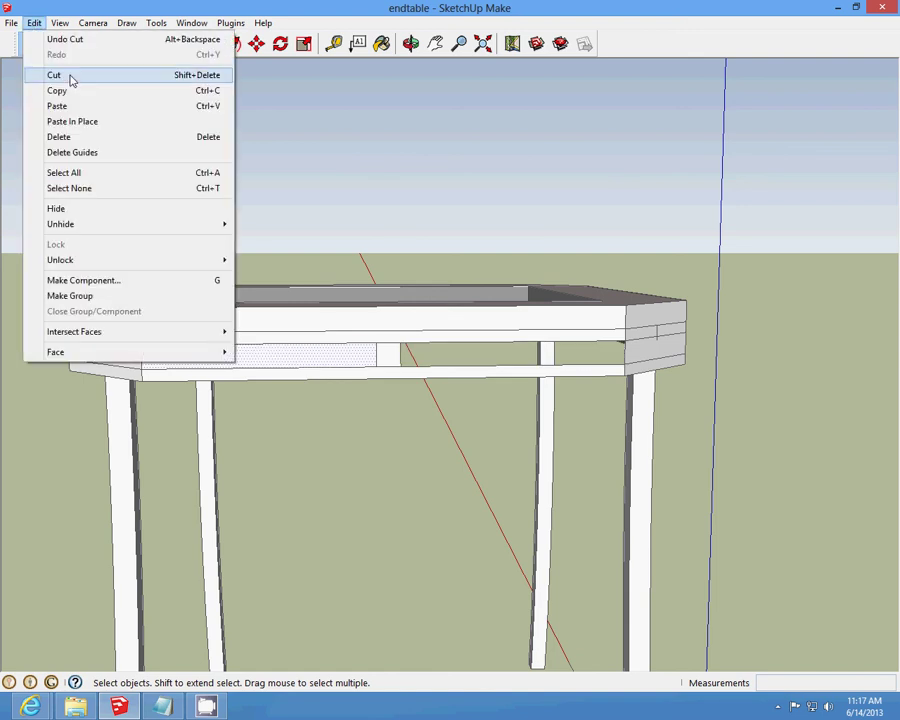
{"action": "left_click", "coordinate": [70, 76]}
- Draw two vertical lines on the red-axis side, one 1/4" to each side of its centre line, between the second and third horizontal lines
{"action": "left_click", "coordinate": [410, 44]}
{"action": "mouse_move", "coordinate": [300, 300]}
{"action": "left_mouse_down"}
{"action": "mouse_move", "coordinate": [151, 360]}
{"action": "mouse_move", "coordinate": [464, 438]}
{"action": "mouse_move", "coordinate": [458, 374]}
{"action": "mouse_move", "coordinate": [302, 314]}
{"action": "left_mouse_up"}
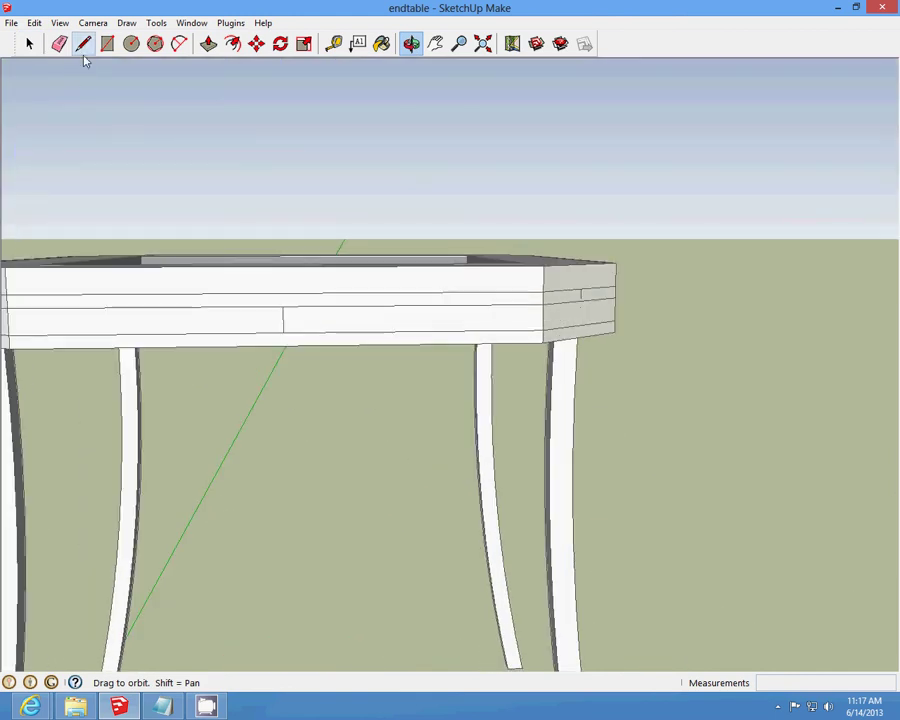
{"action": "left_click", "coordinate": [83, 43]}
{"action": "left_click", "coordinate": [276, 312]}
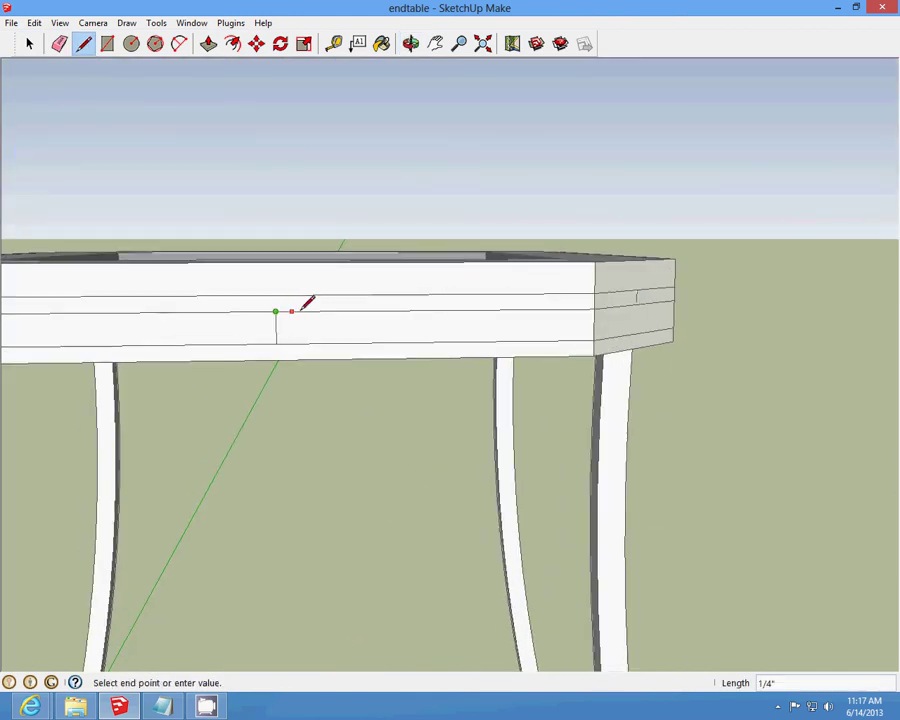
{"action": "left_click", "coordinate": [295, 311]}
{"action": "left_click", "coordinate": [292, 311]}
{"action": "left_click", "coordinate": [295, 343]}
{"action": "left_click", "coordinate": [277, 312]}
{"action": "left_click", "coordinate": [259, 311]}
{"action": "left_click", "coordinate": [259, 311]}
{"action": "left_click", "coordinate": [259, 343]}
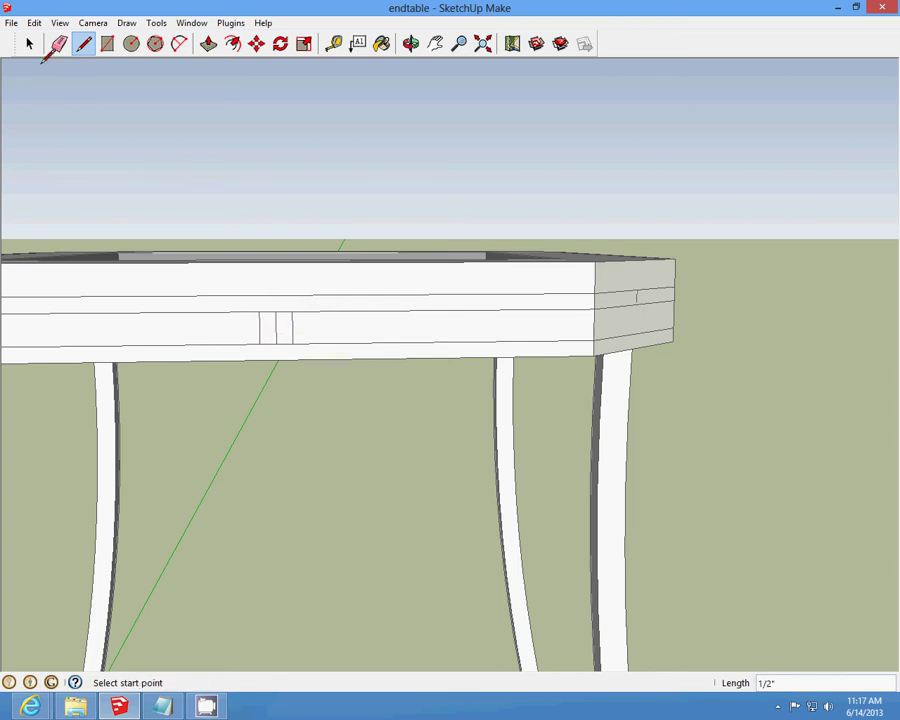
- Cut the original centre line between the two new vertical lines on the red-axis side
{"action": "left_click", "coordinate": [29, 43]}
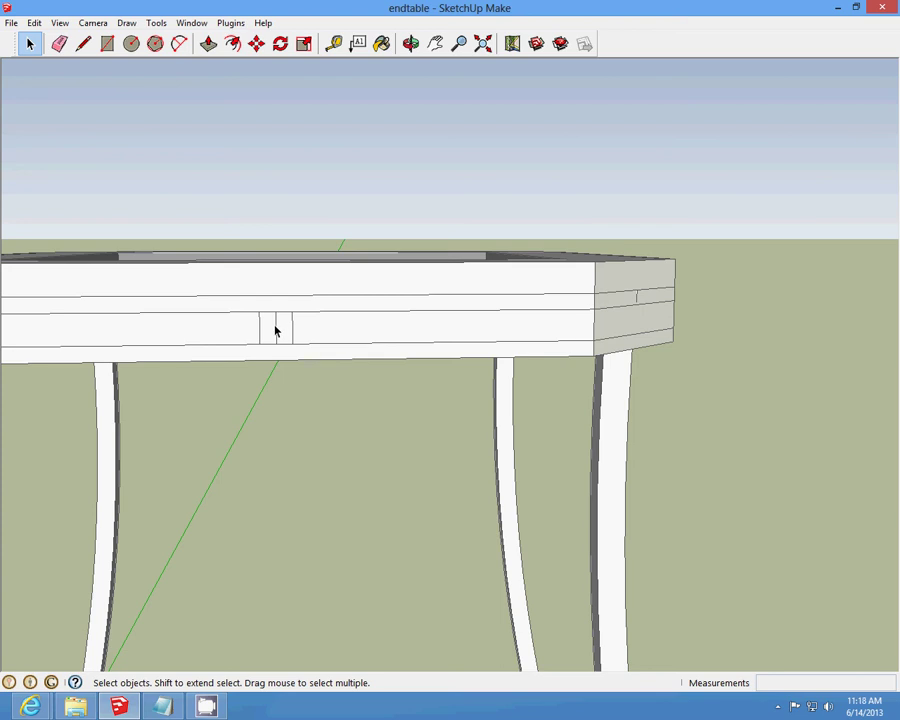
{"action": "left_click", "coordinate": [34, 22]}
{"action": "left_click", "coordinate": [56, 76]}
- Cut the two long faces flanking the small central block on the red-axis side, leaving only the block between the bands
{"action": "left_click", "coordinate": [34, 22]}
{"action": "left_click", "coordinate": [68, 76]}
{"action": "left_click", "coordinate": [366, 332]}
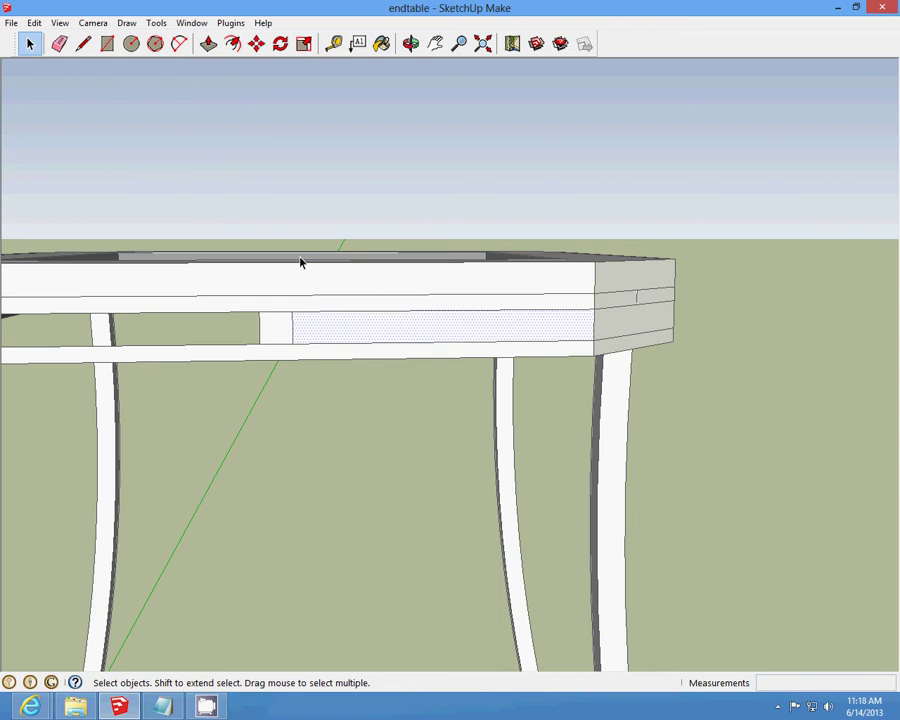
{"action": "left_click", "coordinate": [34, 22]}
{"action": "left_click", "coordinate": [56, 74]}
{"action": "left_click", "coordinate": [410, 43]}
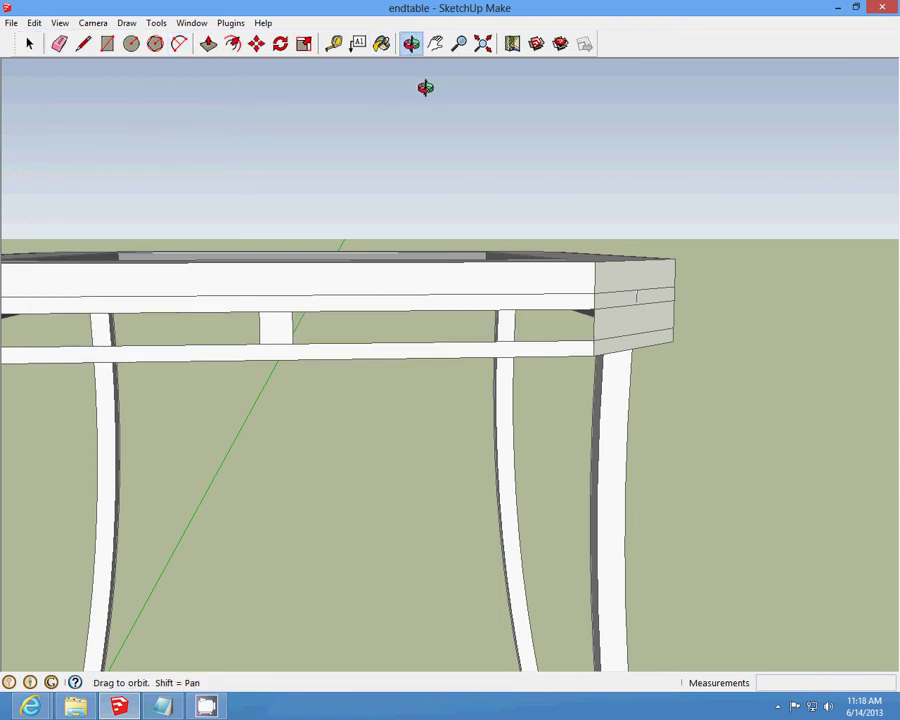
{"action": "left_click_drag", "start_coordinate": [424, 86], "coordinate": [420, 214]}
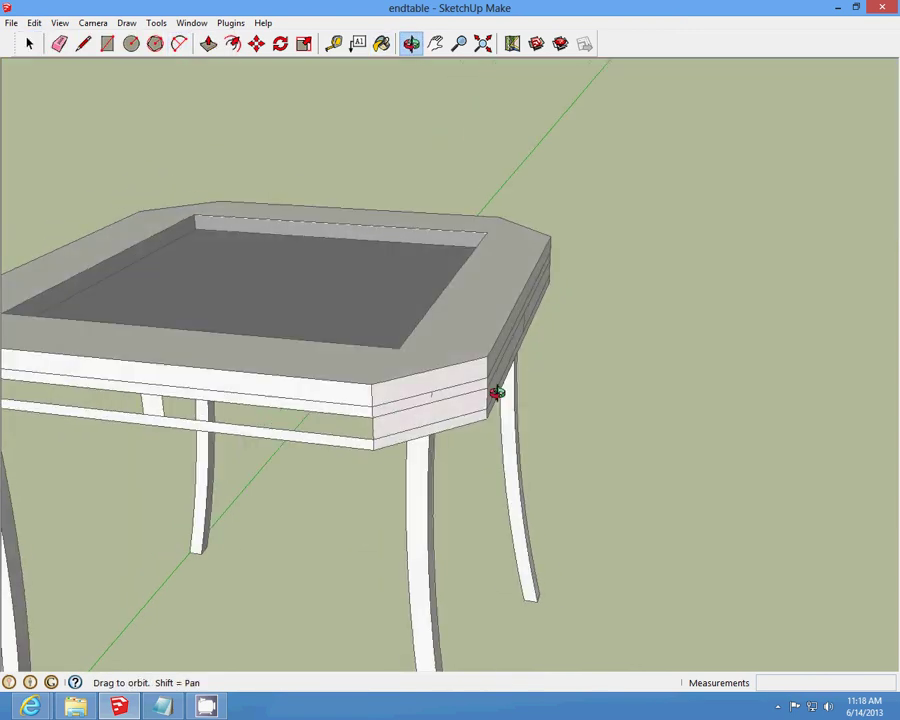
{"action": "left_click_drag", "start_coordinate": [497, 393], "coordinate": [95, 282]}
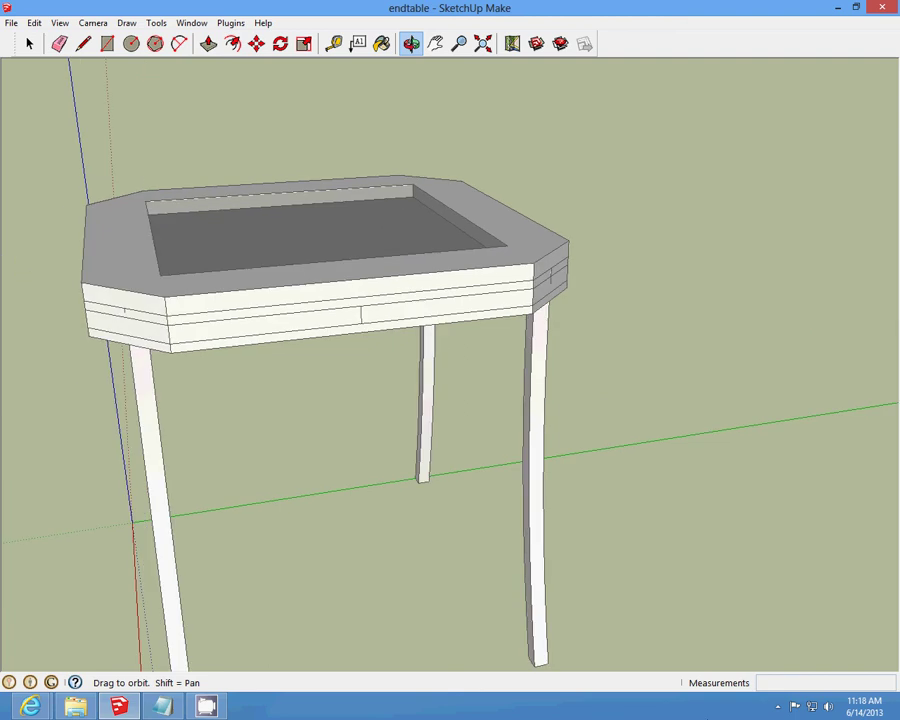
{"action": "left_click", "coordinate": [776, 708]}
{"action": "right_click", "coordinate": [760, 643]}
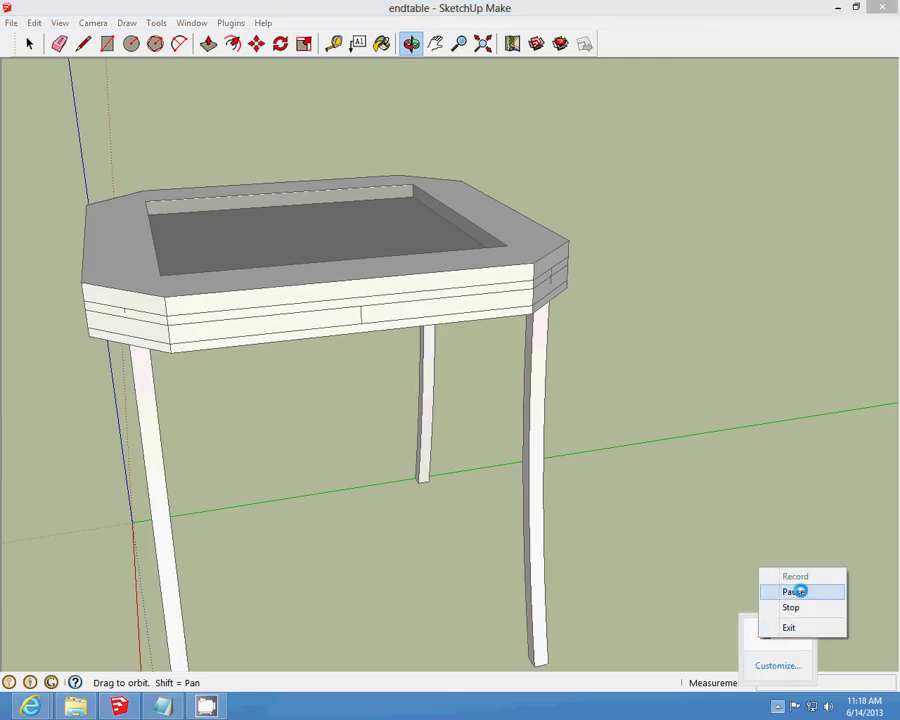
{"action": "left_click", "coordinate": [786, 586]}
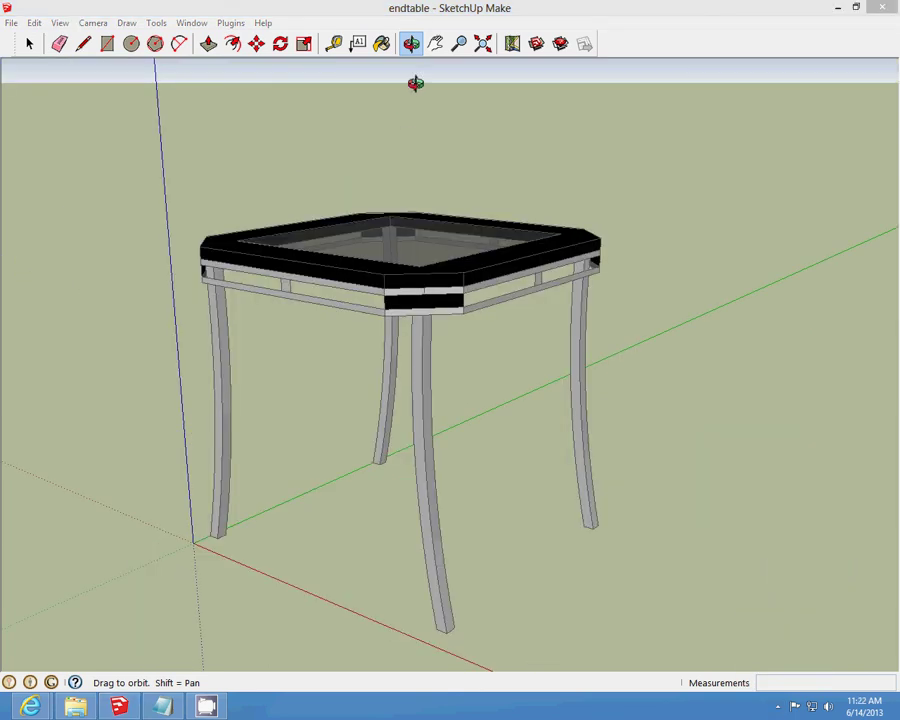
- Hide the upper glass face of the tabletop inset, and unhide the last hidden item again
{"action": "left_click_drag", "start_coordinate": [415, 83], "coordinate": [470, 440]}
{"action": "left_click", "coordinate": [29, 43]}
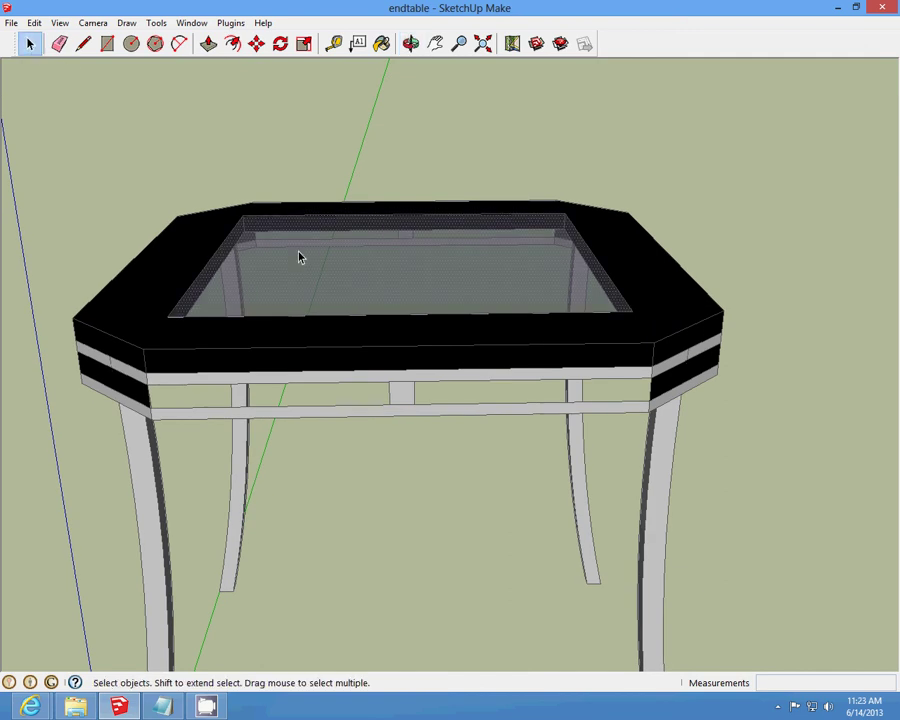
{"action": "left_click", "coordinate": [34, 22]}
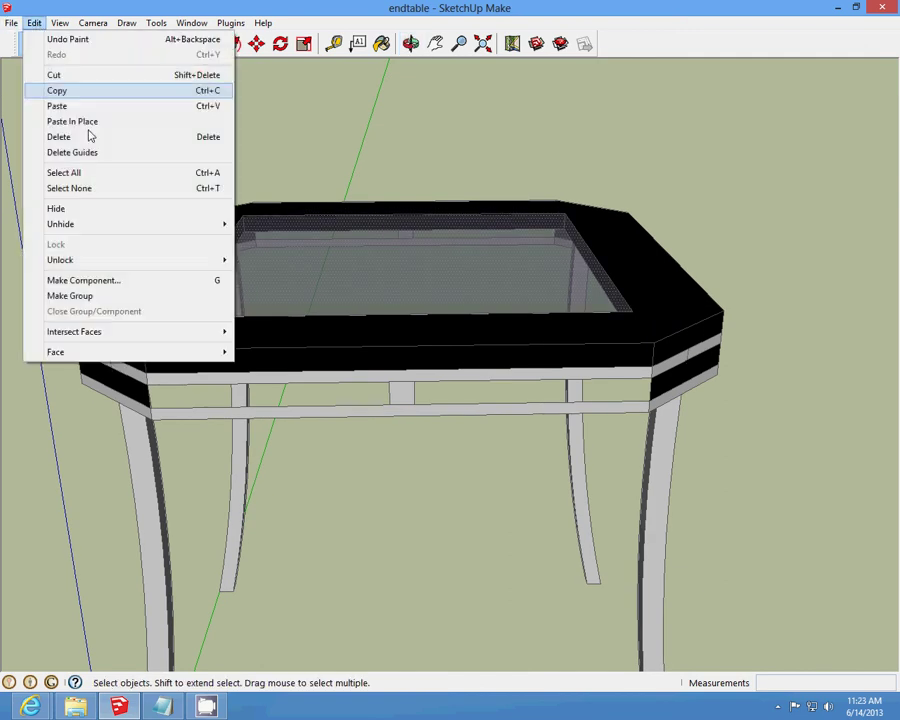
{"action": "left_click", "coordinate": [89, 209]}
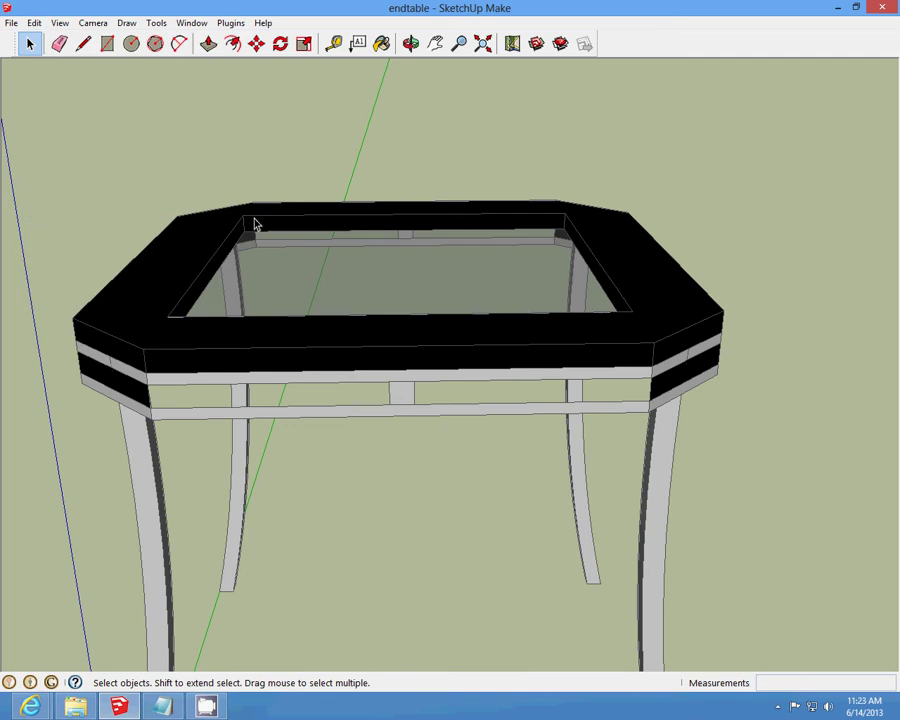
{"action": "left_click", "coordinate": [34, 22]}
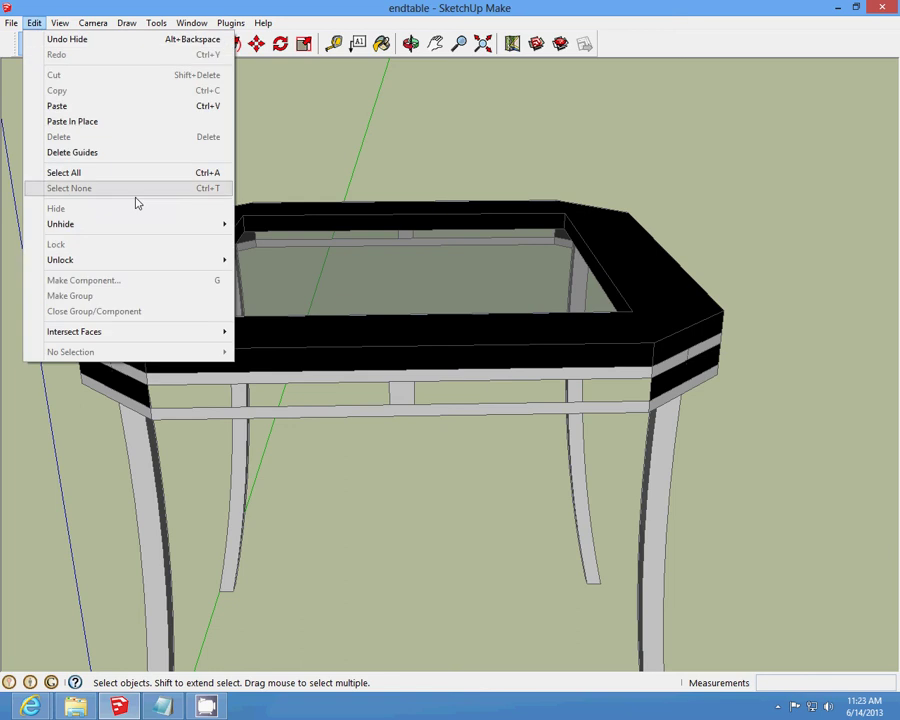
{"action": "mouse_move", "coordinate": [150, 226]}
{"action": "left_click", "coordinate": [262, 240]}
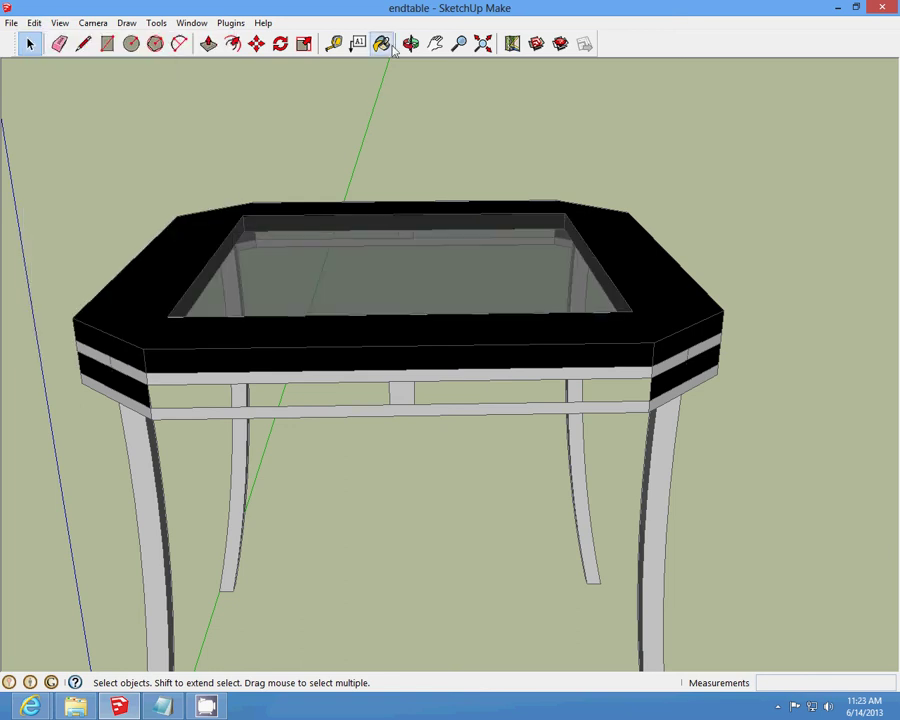
- Select the entire end table and make it a single group
{"action": "left_click", "coordinate": [411, 43]}
{"action": "left_click_drag", "start_coordinate": [430, 170], "coordinate": [638, 309]}
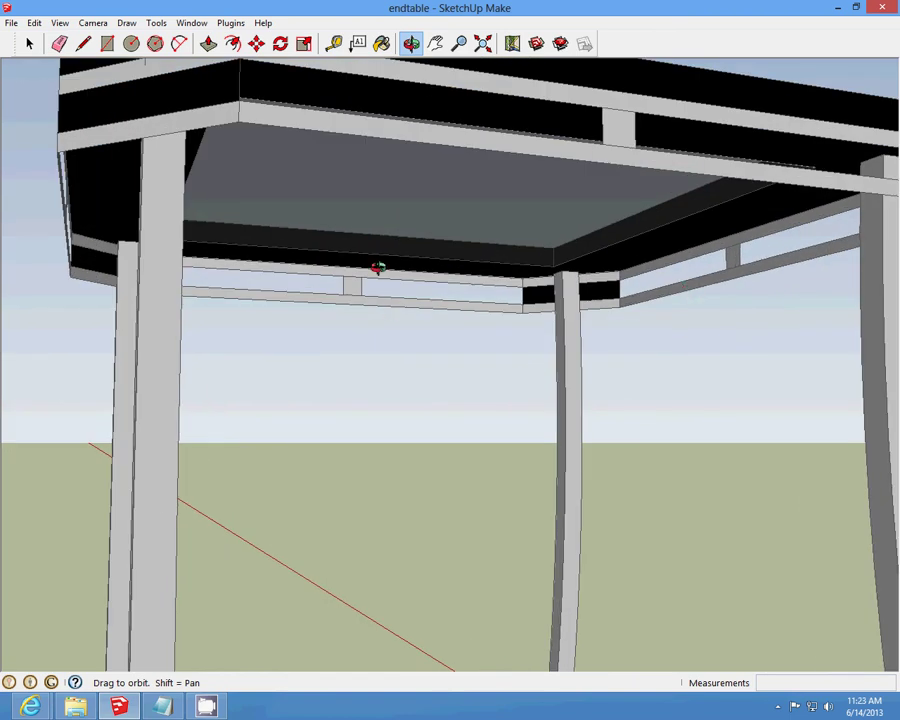
{"action": "left_click_drag", "start_coordinate": [378, 267], "coordinate": [400, 270]}
{"action": "left_click", "coordinate": [34, 22]}
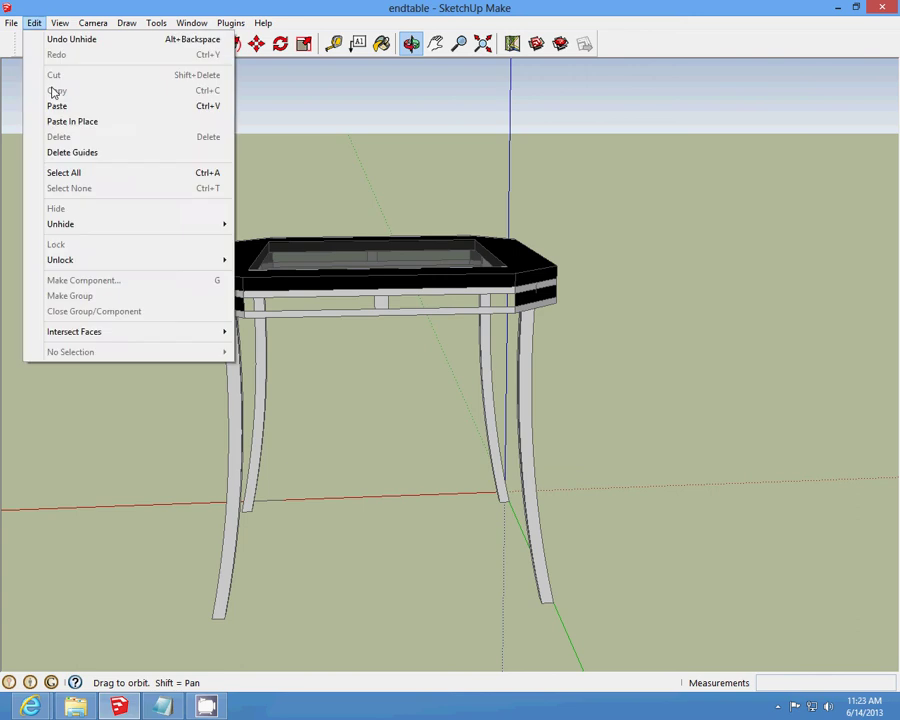
{"action": "left_click", "coordinate": [68, 172]}
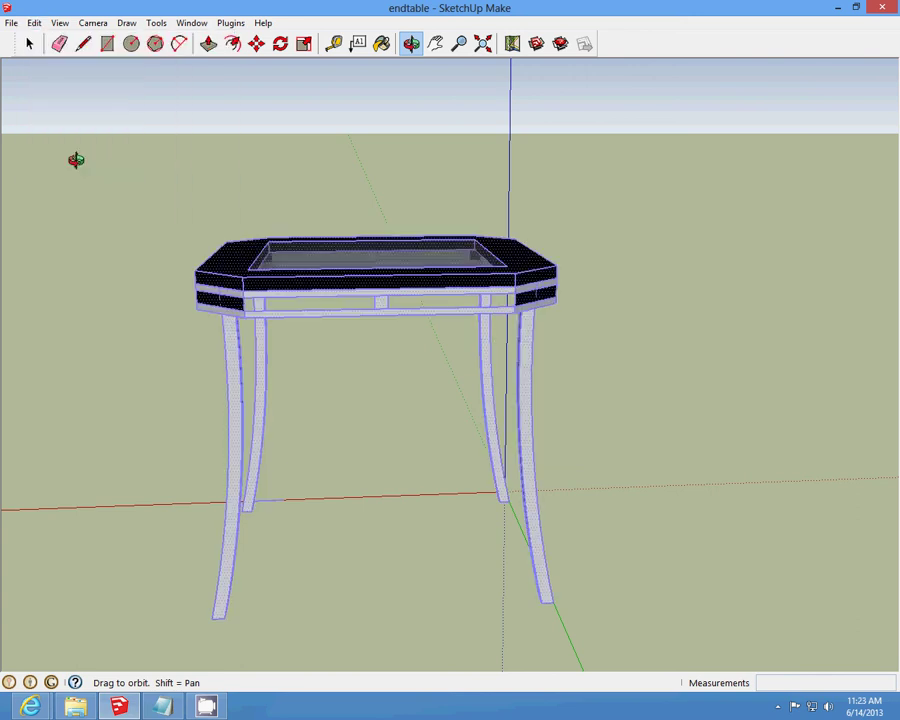
{"action": "left_click", "coordinate": [34, 22]}
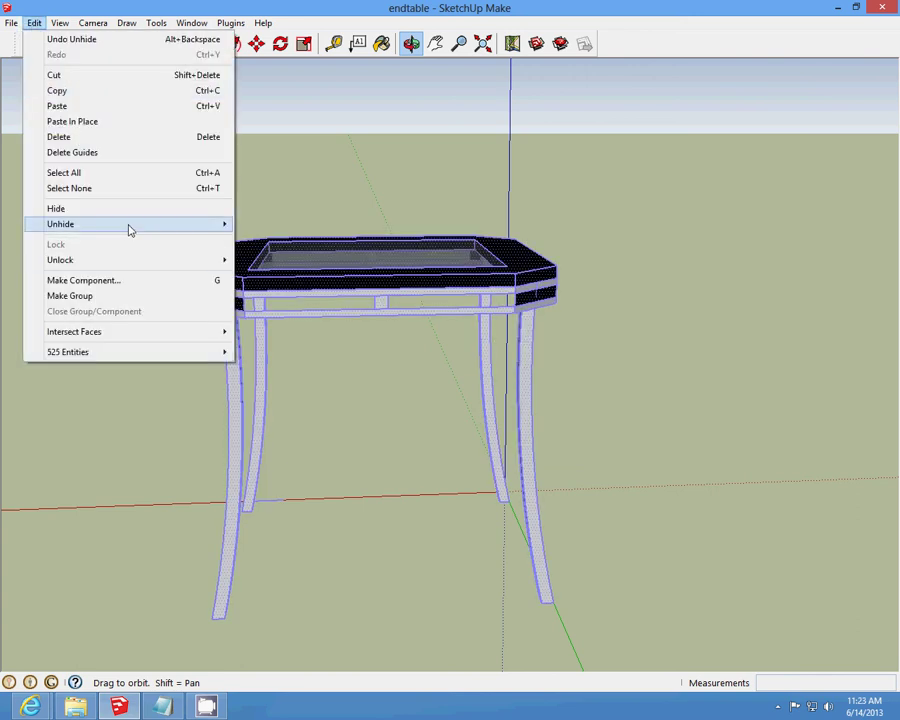
{"action": "mouse_move", "coordinate": [128, 228]}
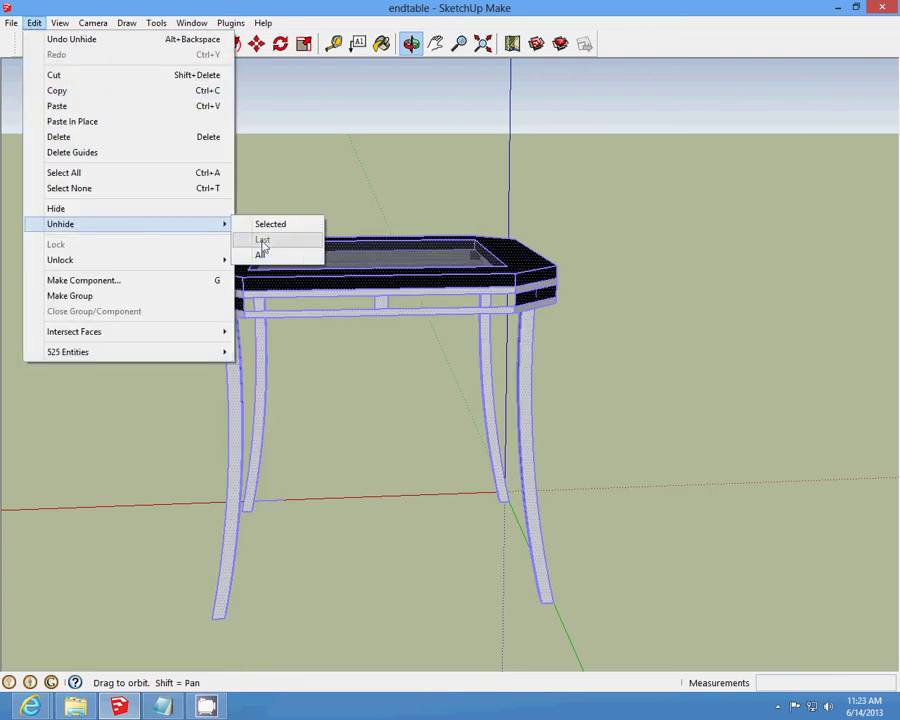
{"action": "left_click", "coordinate": [100, 296]}
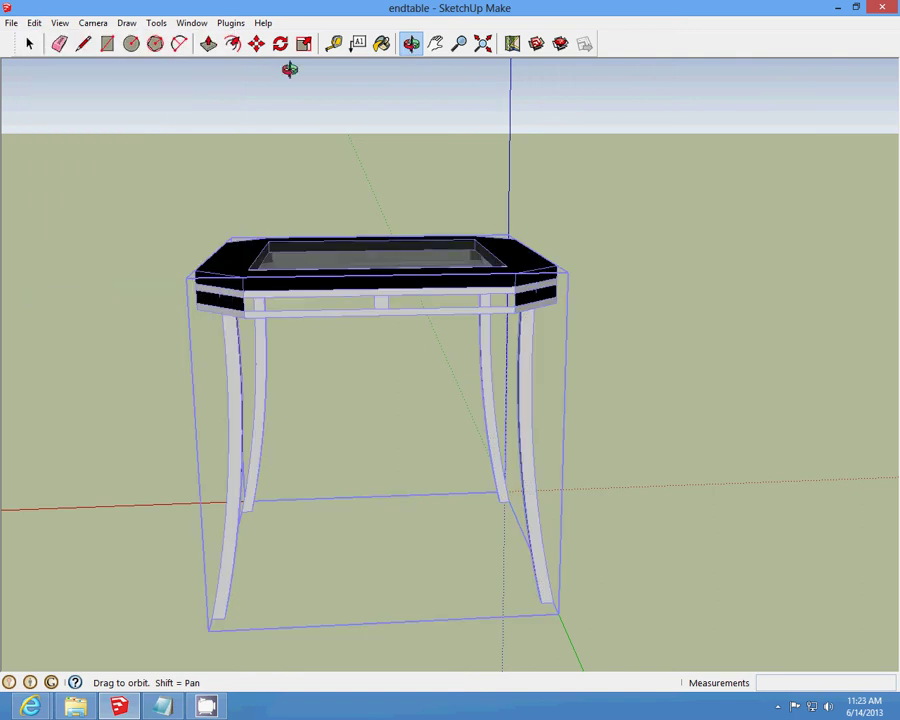
- Use Merlin's Toolkit to centre the base of the table group on the origin
{"action": "left_click", "coordinate": [232, 22]}
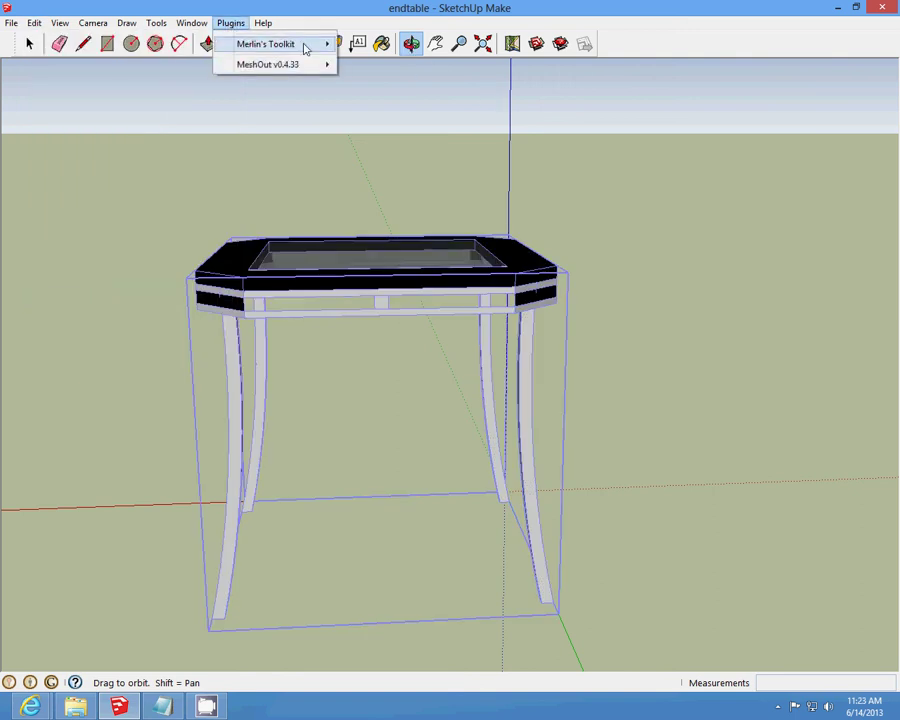
{"action": "mouse_move", "coordinate": [306, 46]}
{"action": "mouse_move", "coordinate": [430, 76]}
{"action": "left_click", "coordinate": [518, 75]}
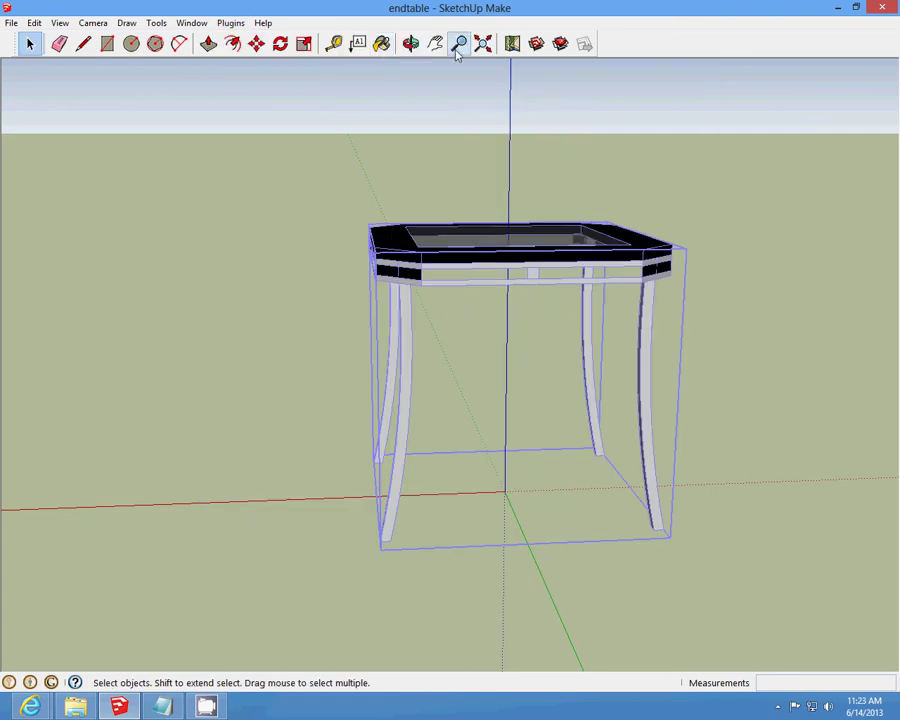
{"action": "left_click", "coordinate": [411, 43]}
{"action": "left_click_drag", "start_coordinate": [330, 200], "coordinate": [420, 327]}
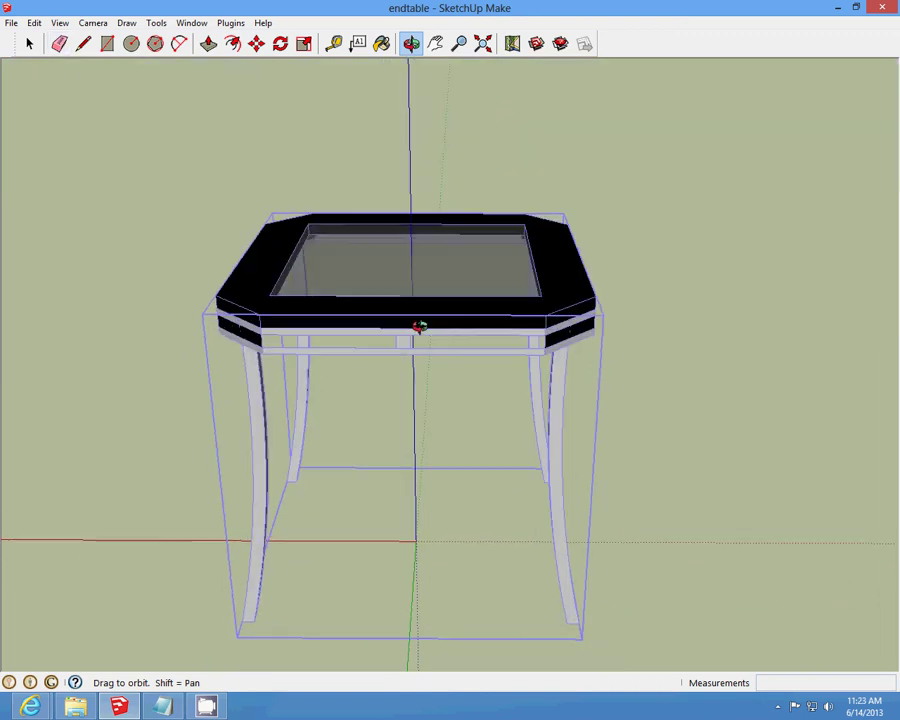
{"action": "left_click", "coordinate": [30, 43]}
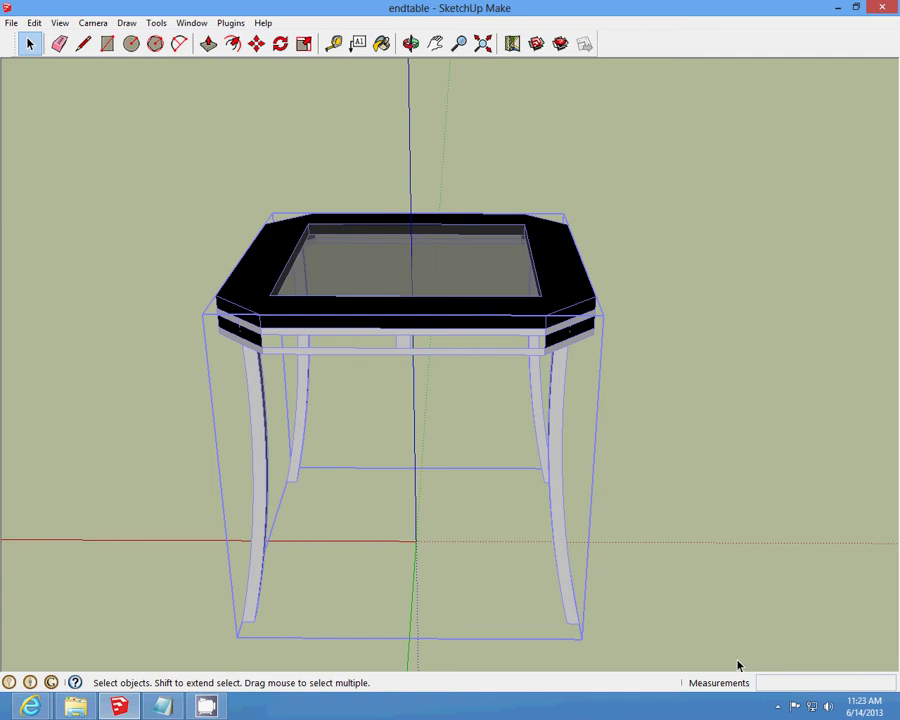
{"action": "left_click", "coordinate": [778, 707]}
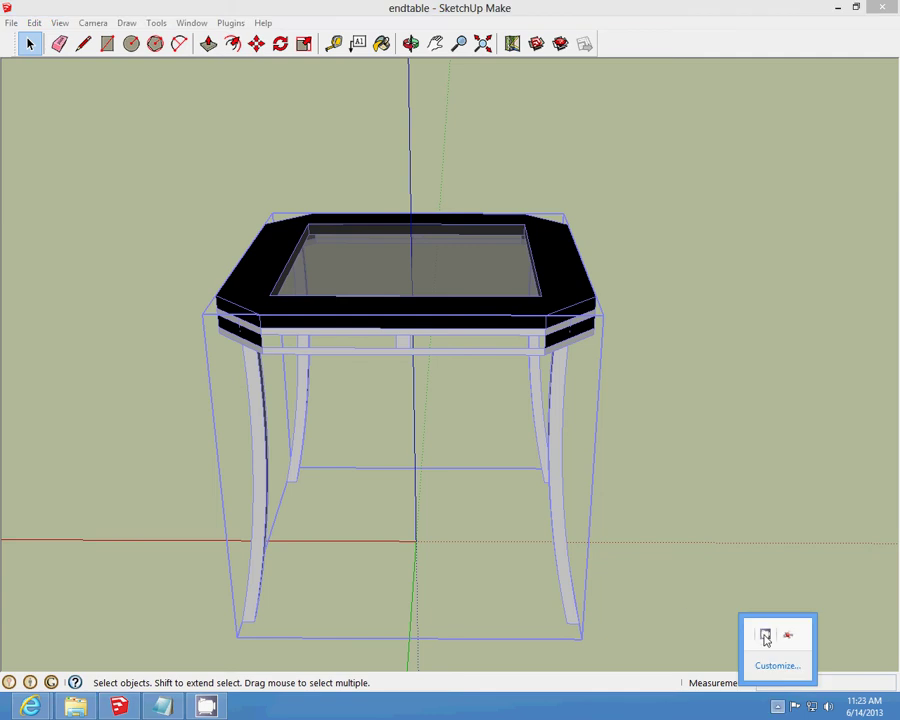